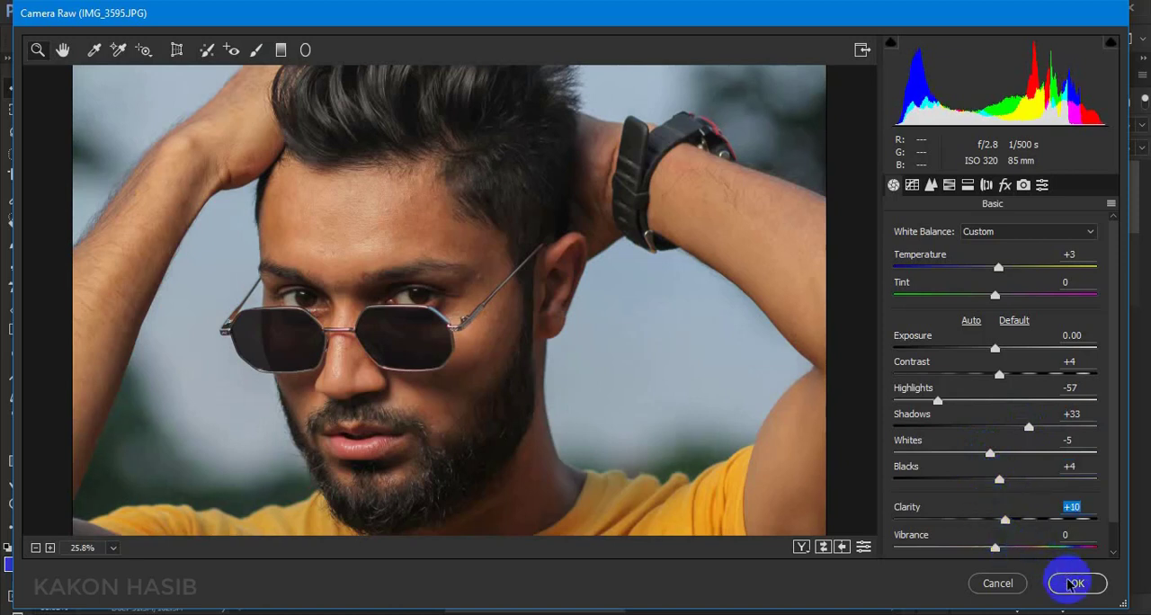
Apply the Camera Raw adjustments to the Background copy layer
click(1076, 583)
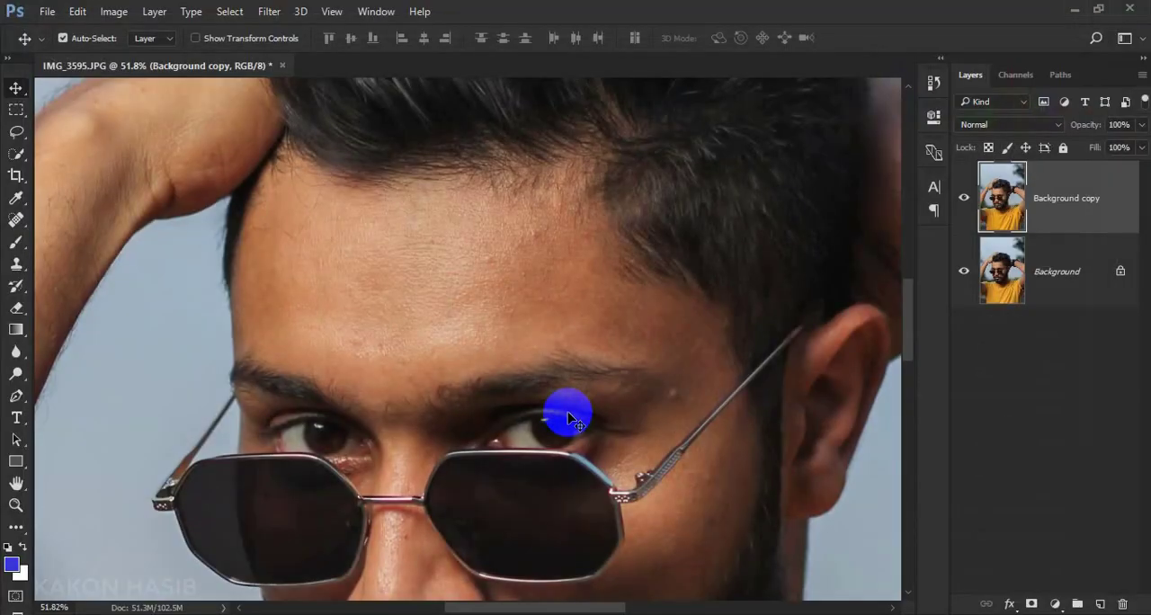
scroll(568, 419, down, 7)
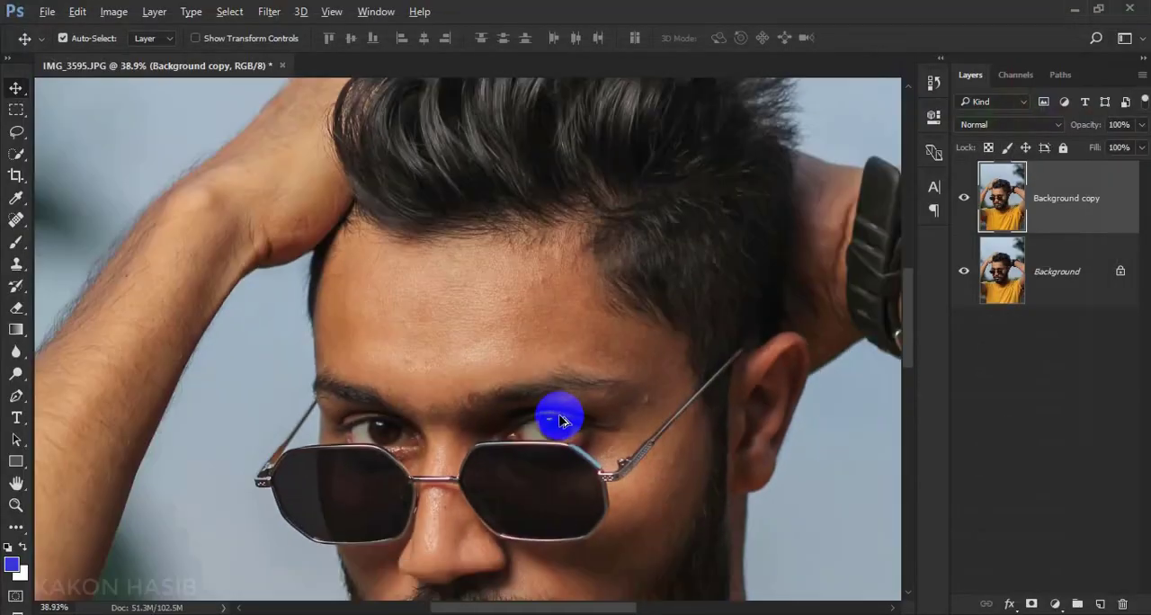
scroll(574, 333, down, 3)
scroll(619, 198, up, 4)
scroll(585, 260, up, 3)
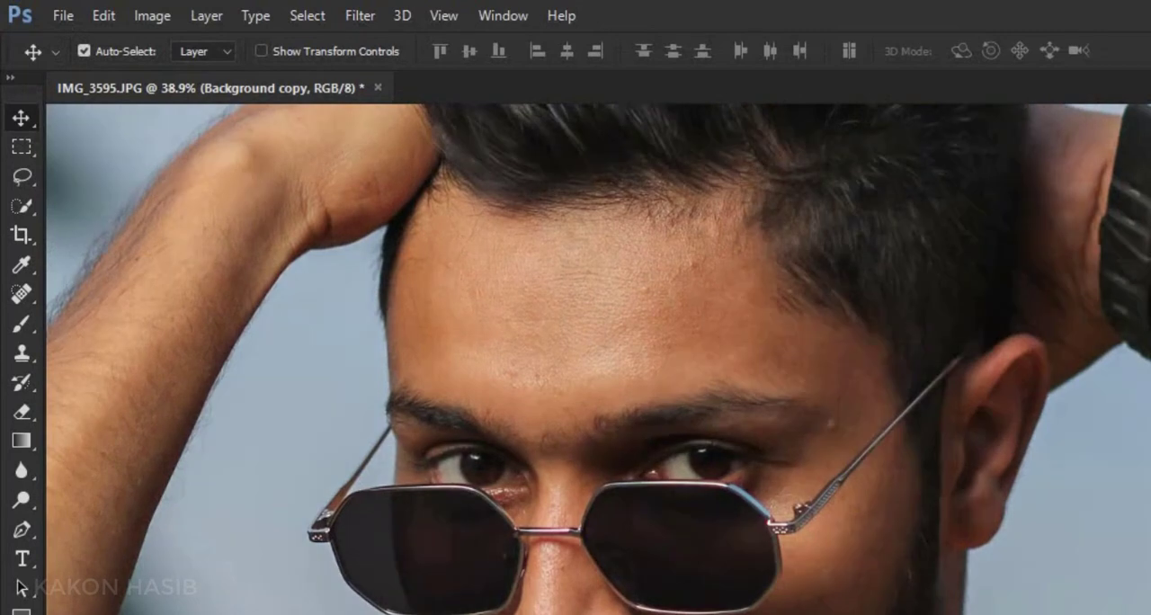
Remove the blemish on the upper forehead near the hairline using the content-aware Spot Healing Brush at size 26
click(20, 293)
right_click(23, 296)
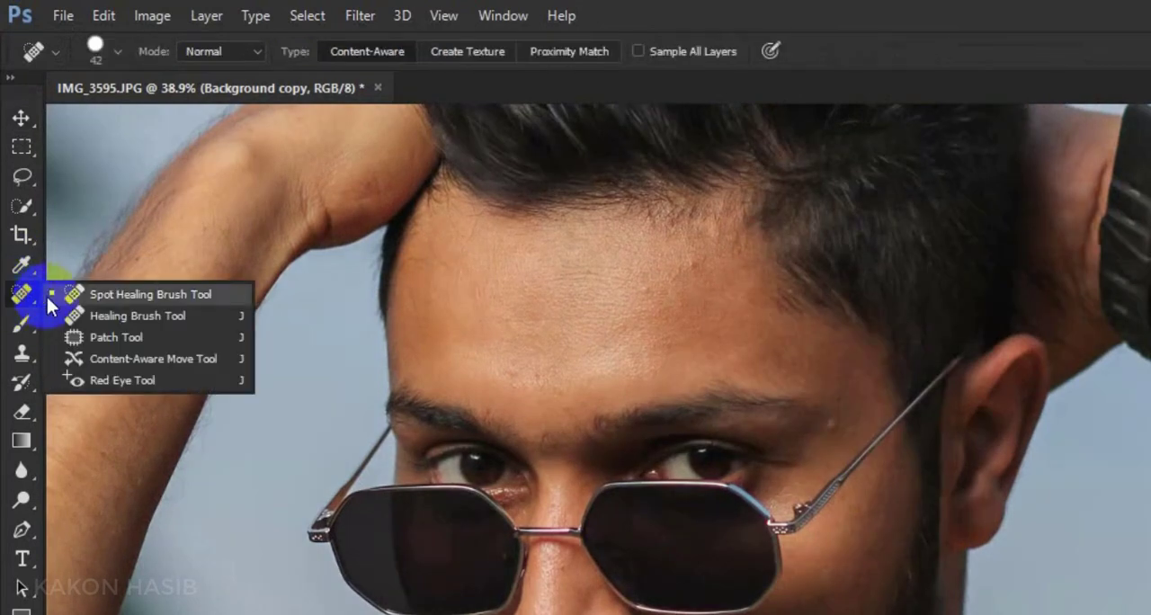
click(170, 295)
scroll(566, 249, up, 5)
scroll(620, 326, up, 1)
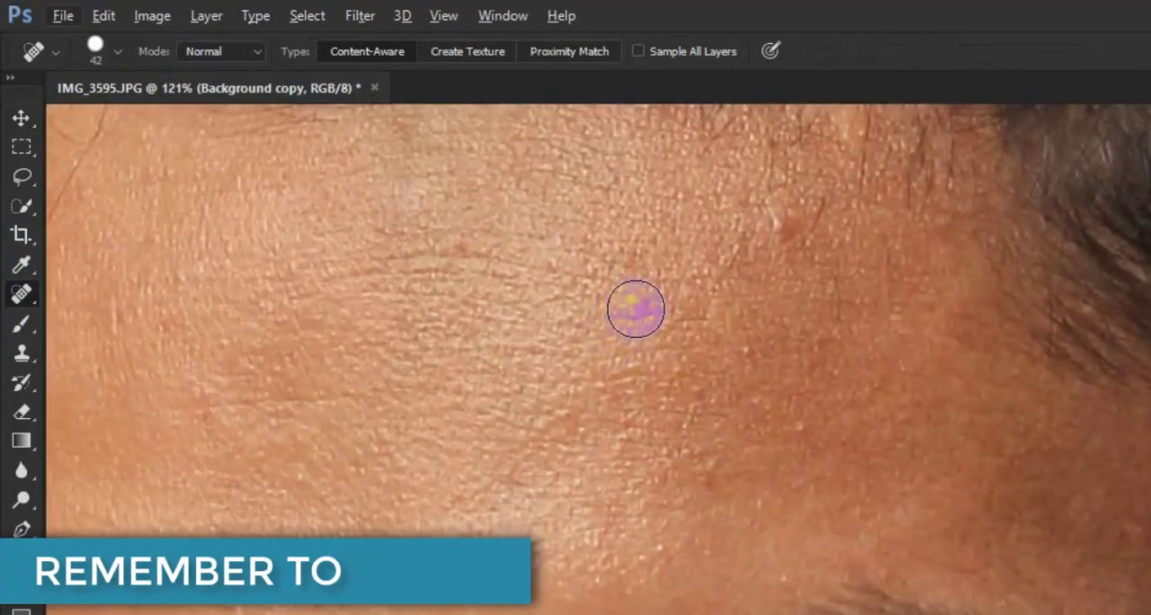
right_click(637, 309)
drag(638, 309, 706, 326)
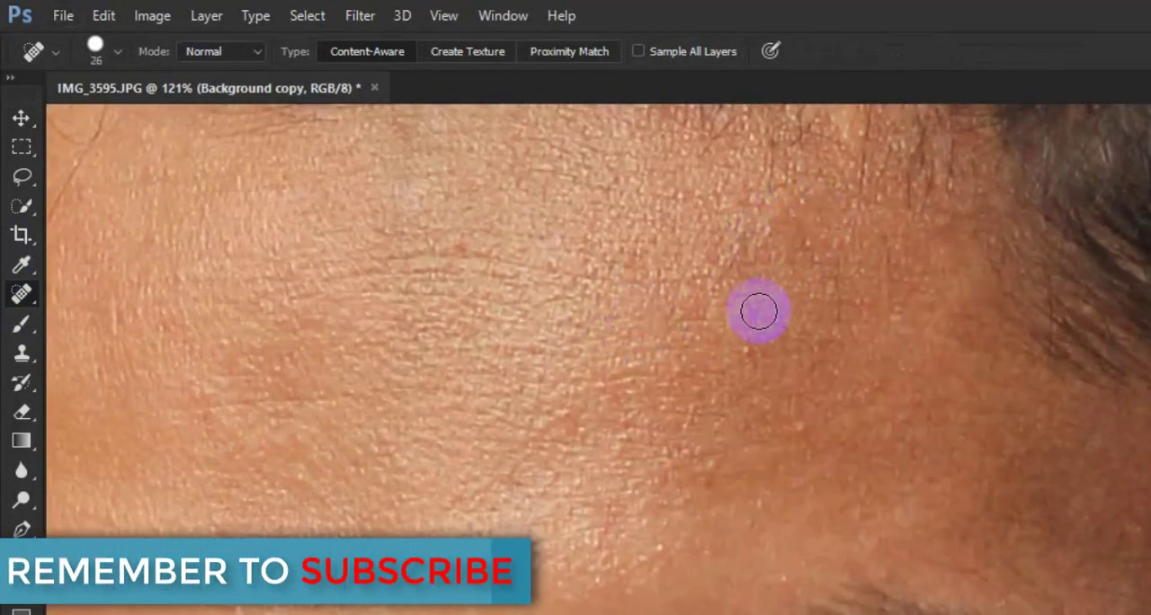
scroll(760, 310, down, 2)
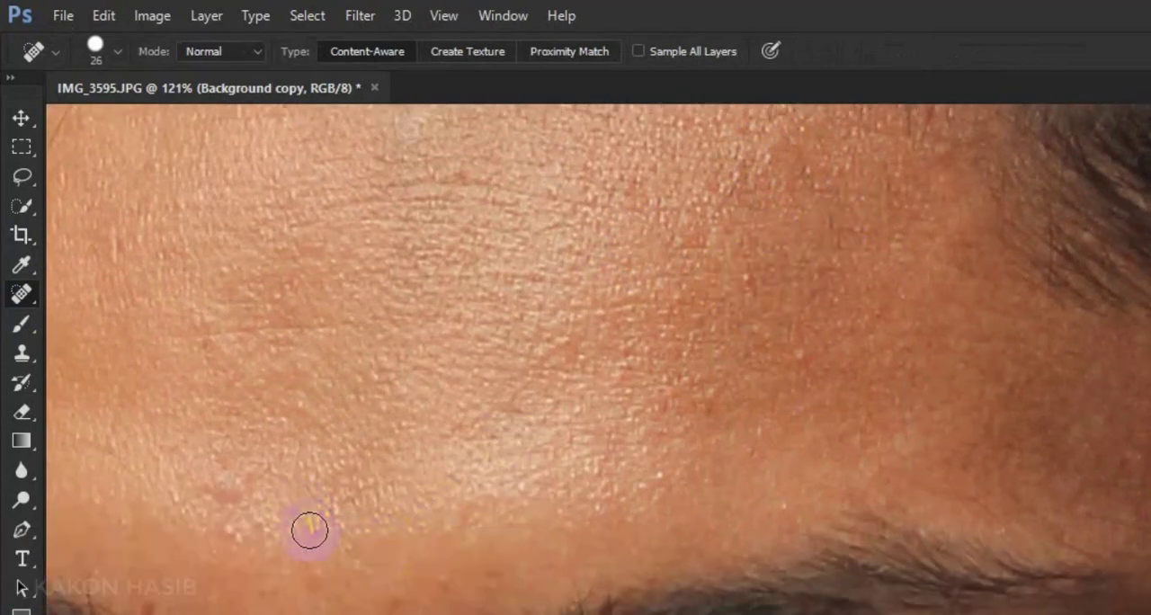
Reduce the healing brush to size 13 and remove the long stray hair on the left side of the forehead
scroll(352, 465, down, 5)
scroll(382, 485, down, 2)
scroll(140, 203, up, 5)
right_click(221, 290)
drag(253, 327, 244, 327)
drag(252, 234, 240, 296)
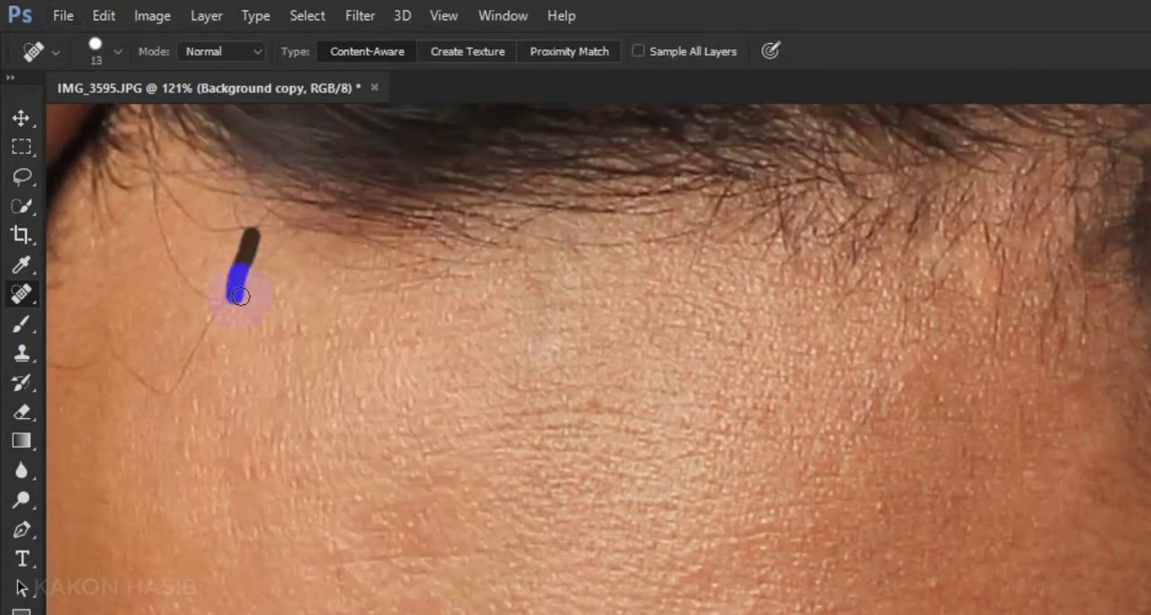
drag(187, 362, 187, 364)
scroll(206, 321, down, 2)
scroll(180, 344, up, 3)
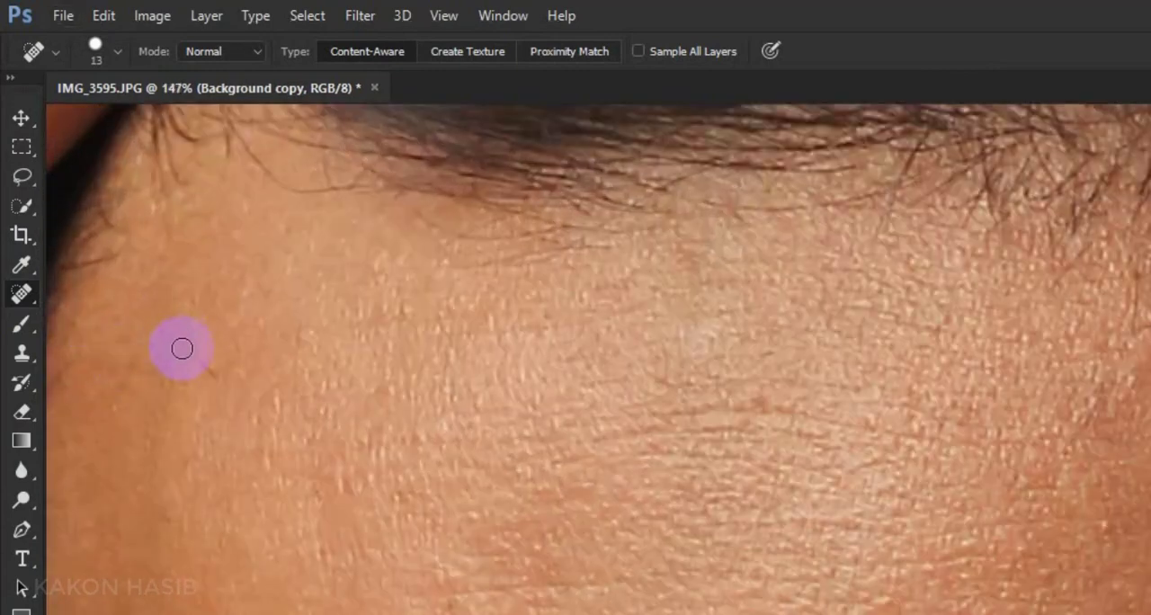
scroll(168, 382, down, 5)
scroll(169, 381, up, 3)
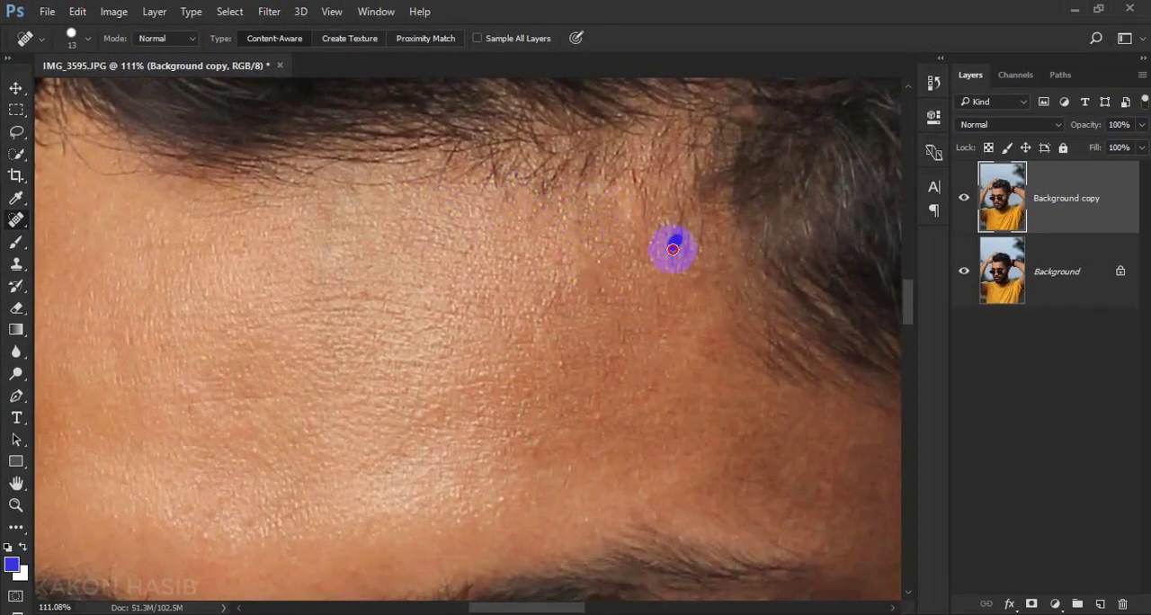
Heal the remaining small spots on the right side of the forehead and just above the right eyebrow
drag(672, 249, 671, 255)
scroll(757, 334, down, 1)
mouse_move(757, 334)
mouse_down()
mouse_move(599, 365)
mouse_move(648, 254)
mouse_up()
drag(459, 267, 473, 292)
drag(450, 366, 452, 327)
drag(488, 368, 483, 376)
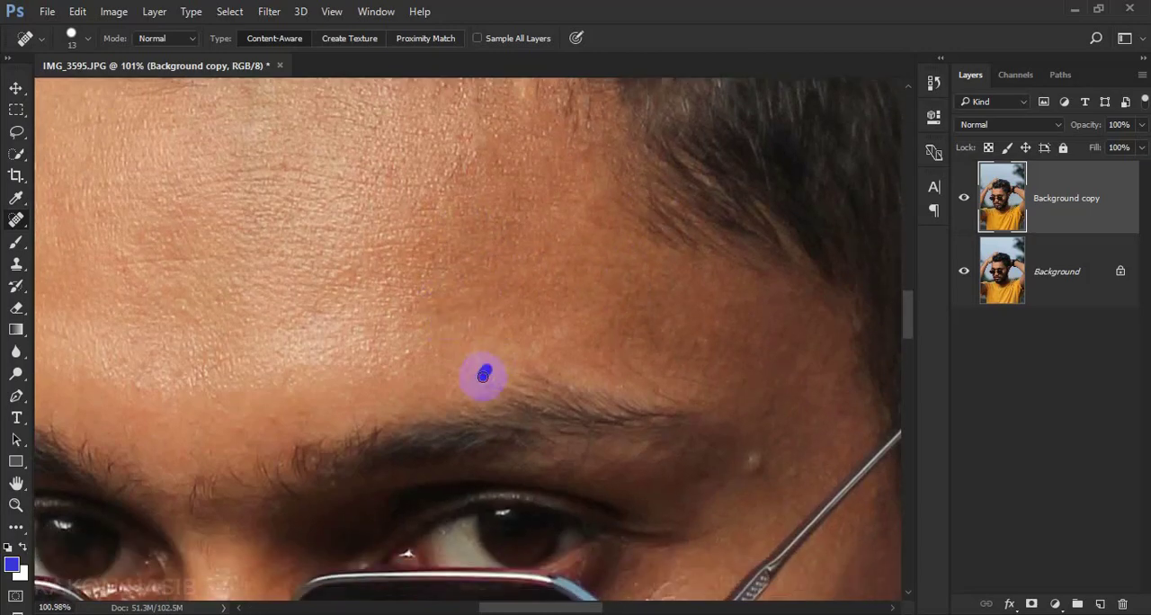
Enlarge the healing brush to size 20 and remove the bump and spots beside the right eyebrow and temple
scroll(678, 383, down, 4)
key(bracketright)
click(752, 355)
click(699, 371)
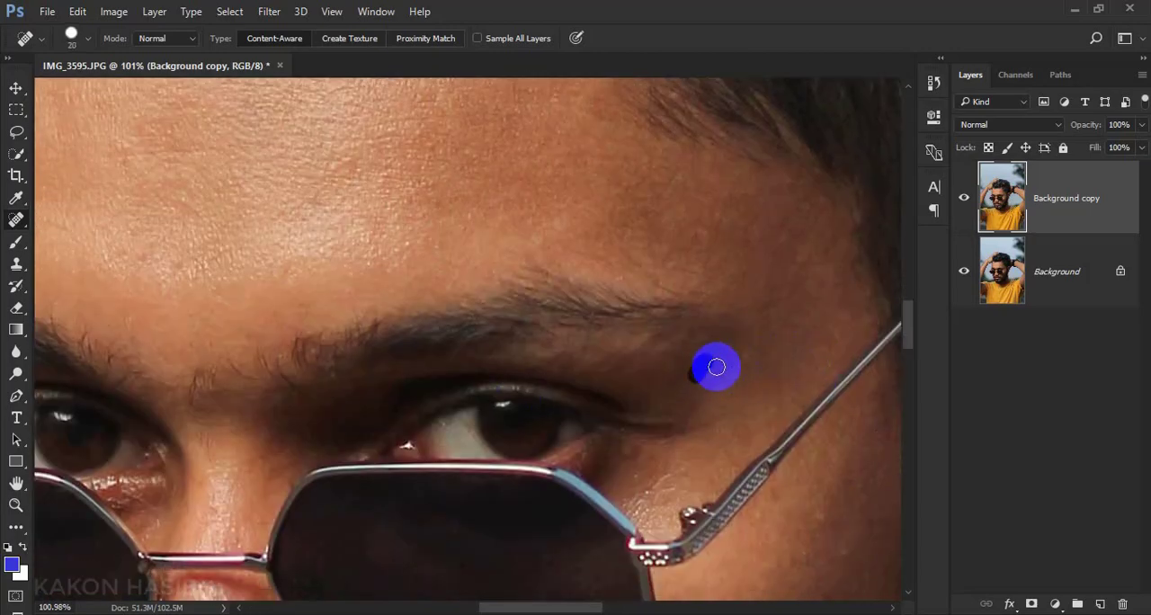
click(827, 232)
scroll(702, 293, down, 6)
click(838, 357)
scroll(791, 362, down, 4)
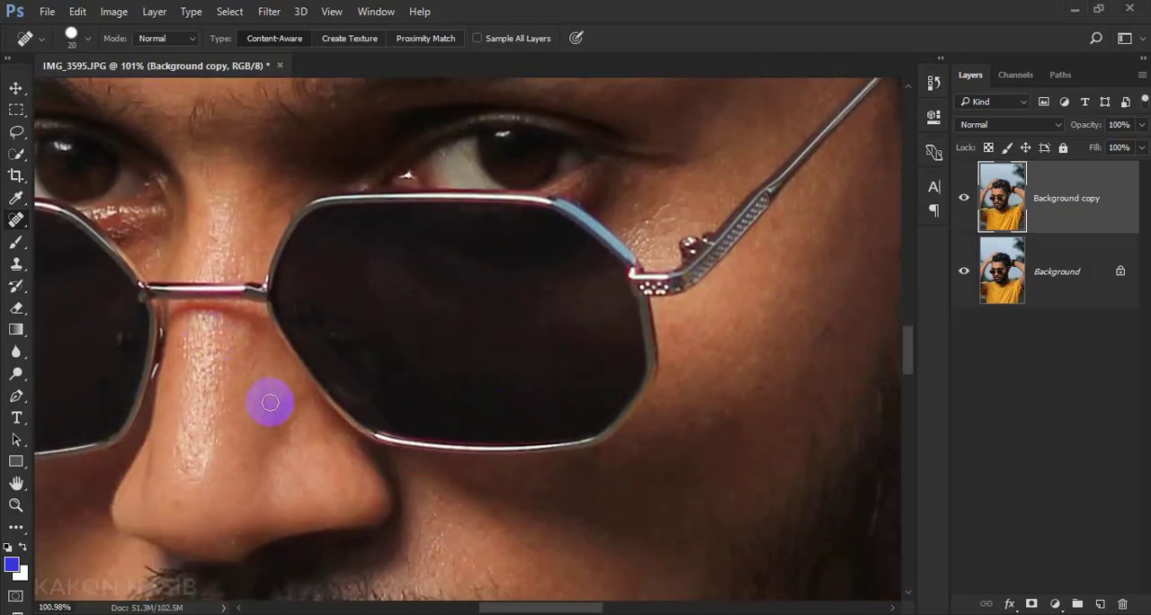
Heal the small blemishes and stray hairs around the moustache and on the cheeks
scroll(270, 402, down, 3)
scroll(334, 328, down, 1)
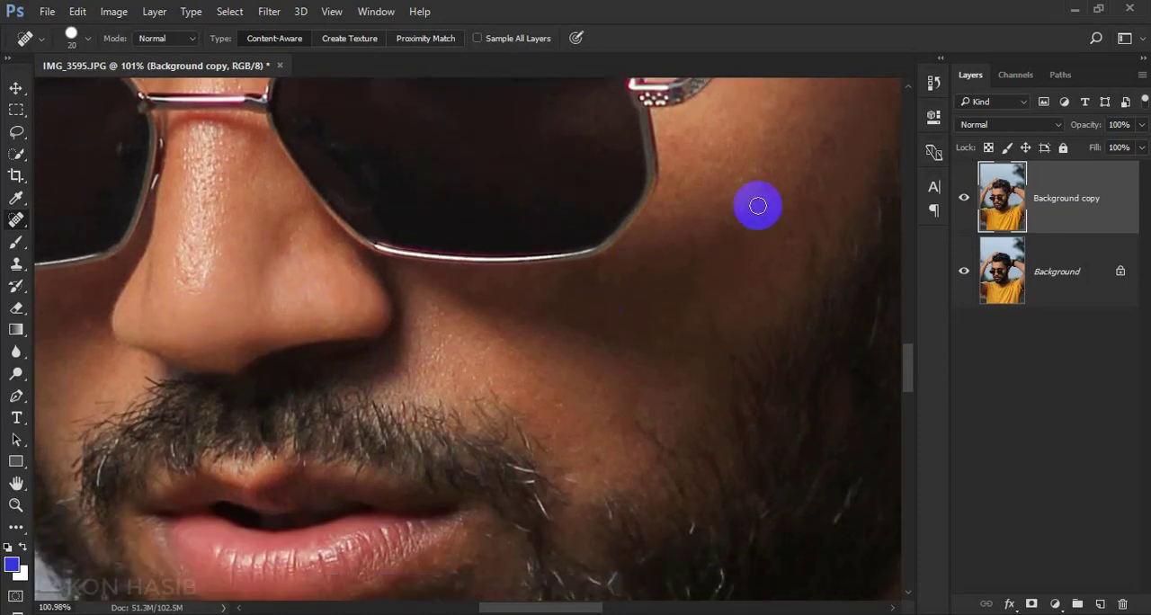
scroll(409, 343, left, 6)
drag(424, 447, 426, 464)
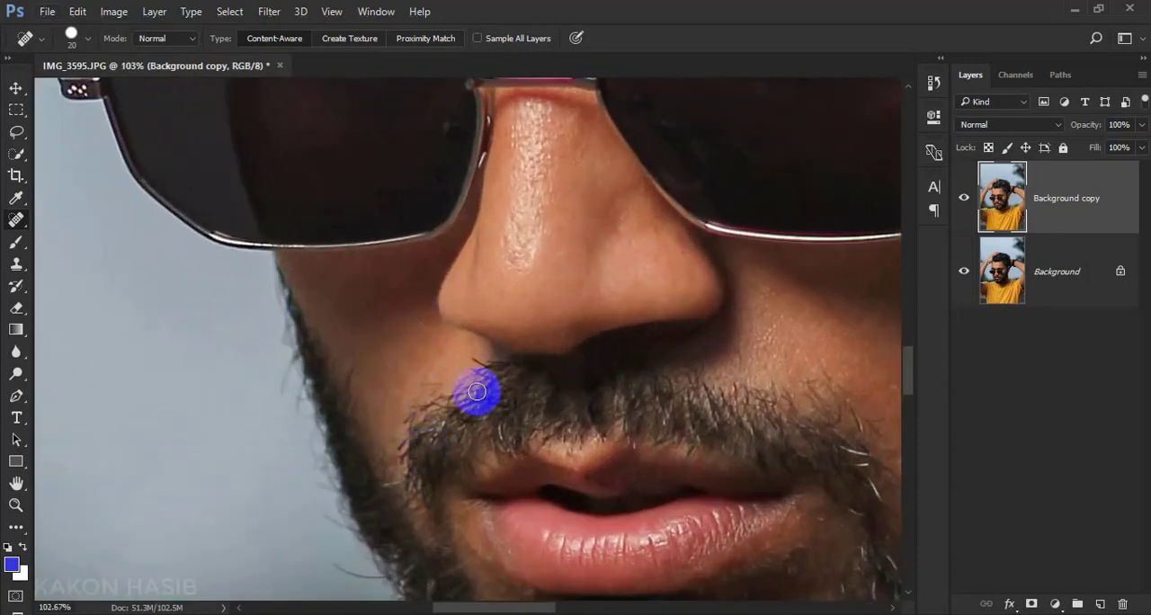
click(477, 390)
click(424, 380)
scroll(526, 265, down, 1)
scroll(526, 265, right, 2)
click(681, 367)
scroll(463, 447, down, 10)
scroll(488, 350, up, 3)
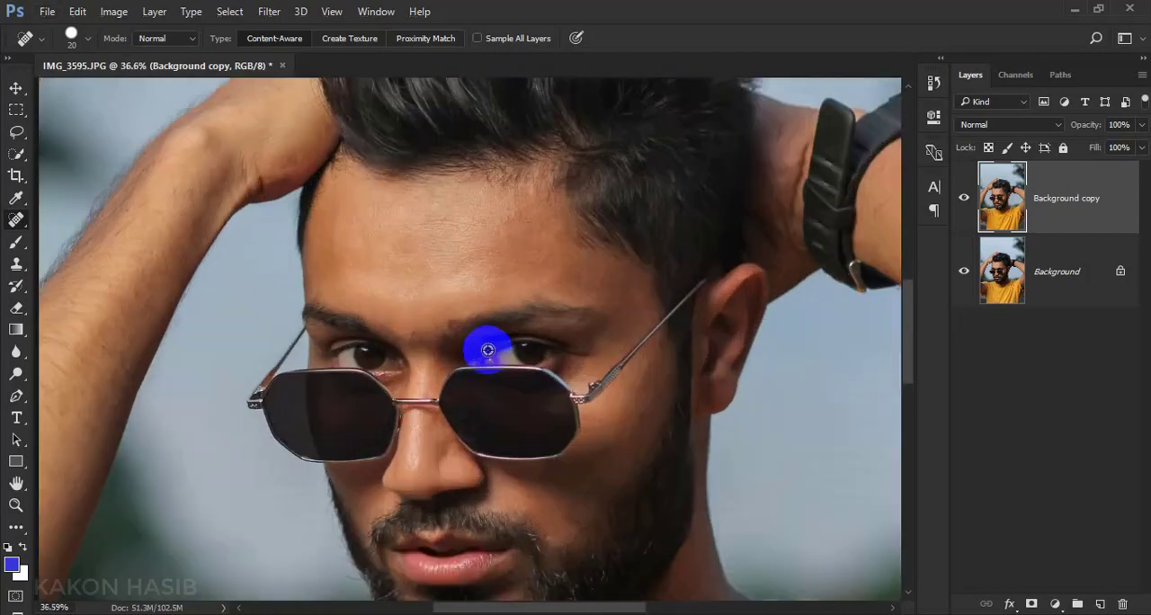
scroll(585, 303, up, 6)
click(348, 352)
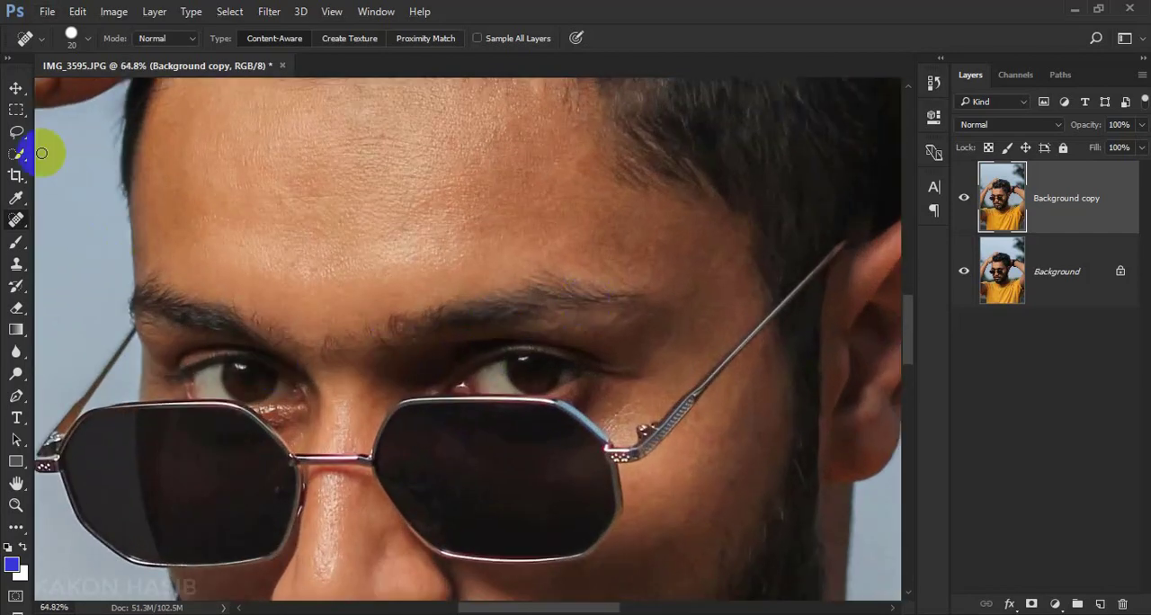
Switch to the Move tool and compare the face before and after retouching by toggling the Background copy layer's visibility
click(15, 88)
click(967, 195)
click(968, 196)
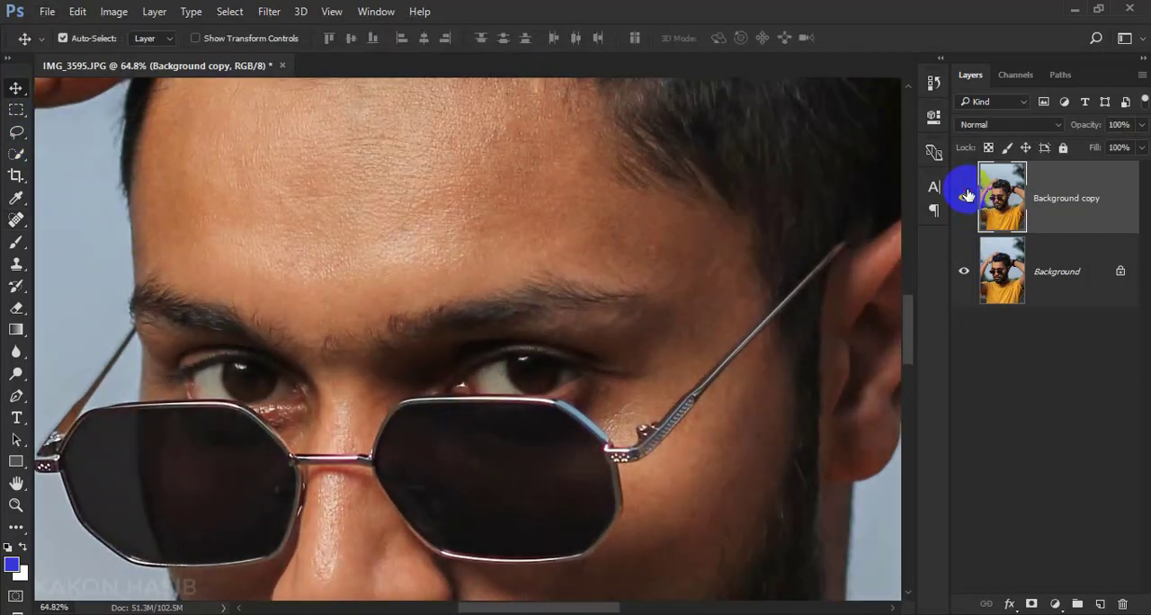
scroll(521, 381, up, 2)
click(964, 197)
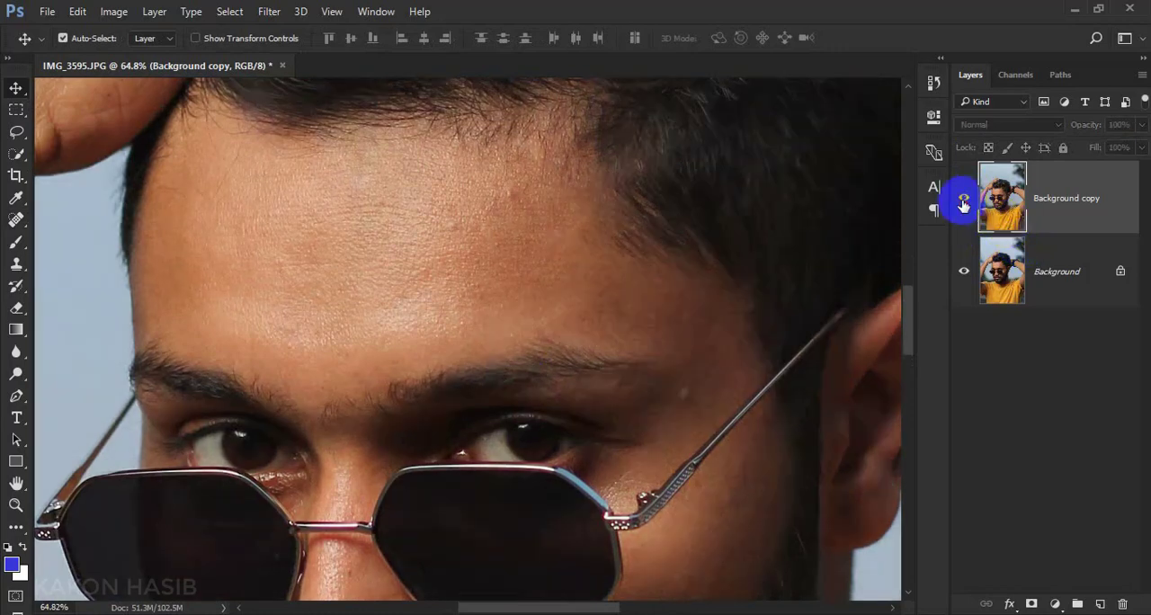
click(964, 198)
click(964, 198)
click(964, 198)
scroll(547, 263, down, 5)
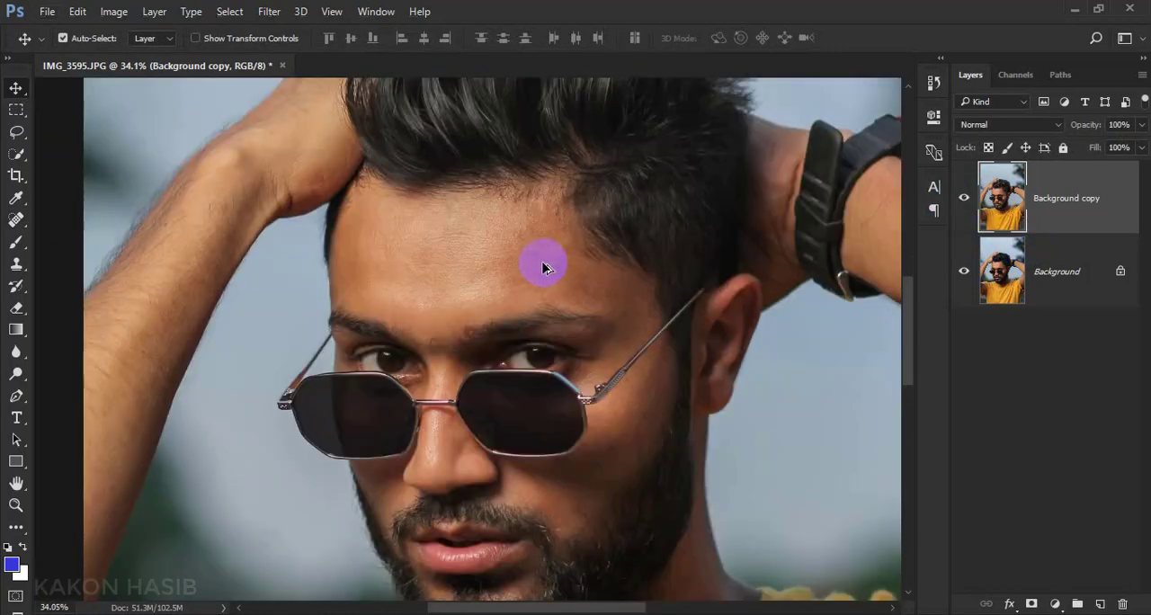
scroll(531, 265, up, 3)
scroll(527, 263, up, 2)
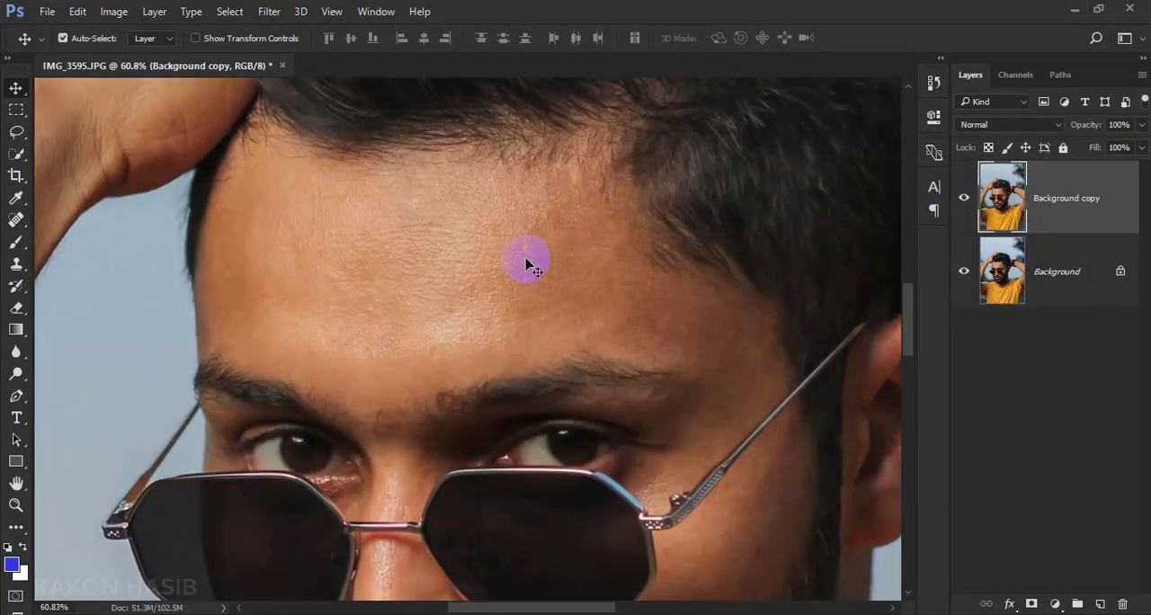
Duplicate the retouched layer twice, rename the lower duplicate as skin, and hide the topmost duplicate
drag(1084, 218, 1100, 603)
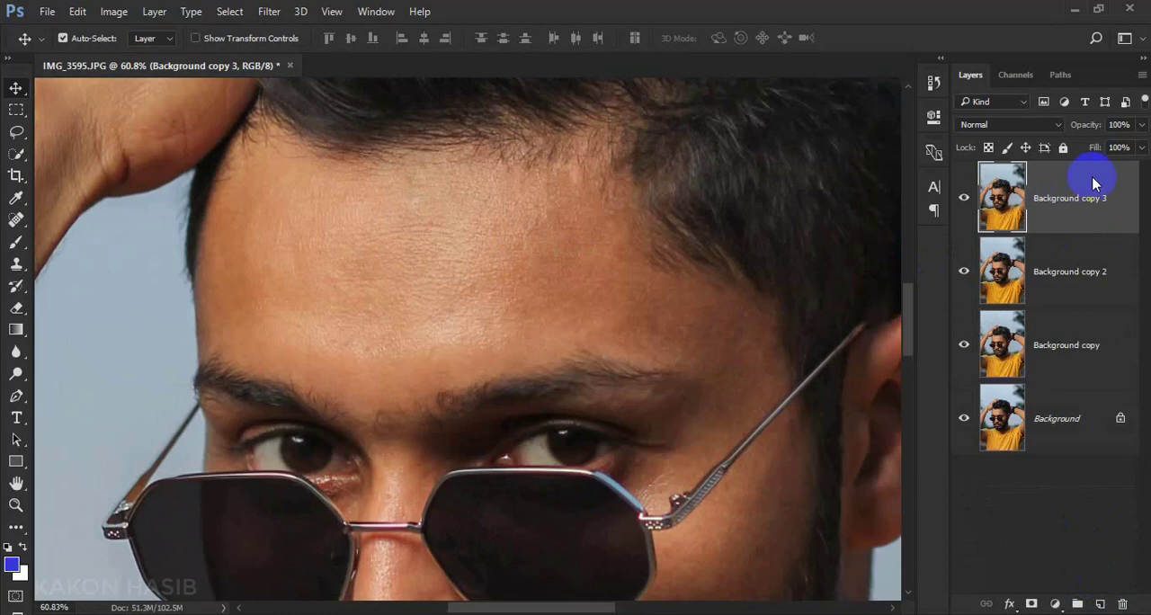
double_click(1065, 272)
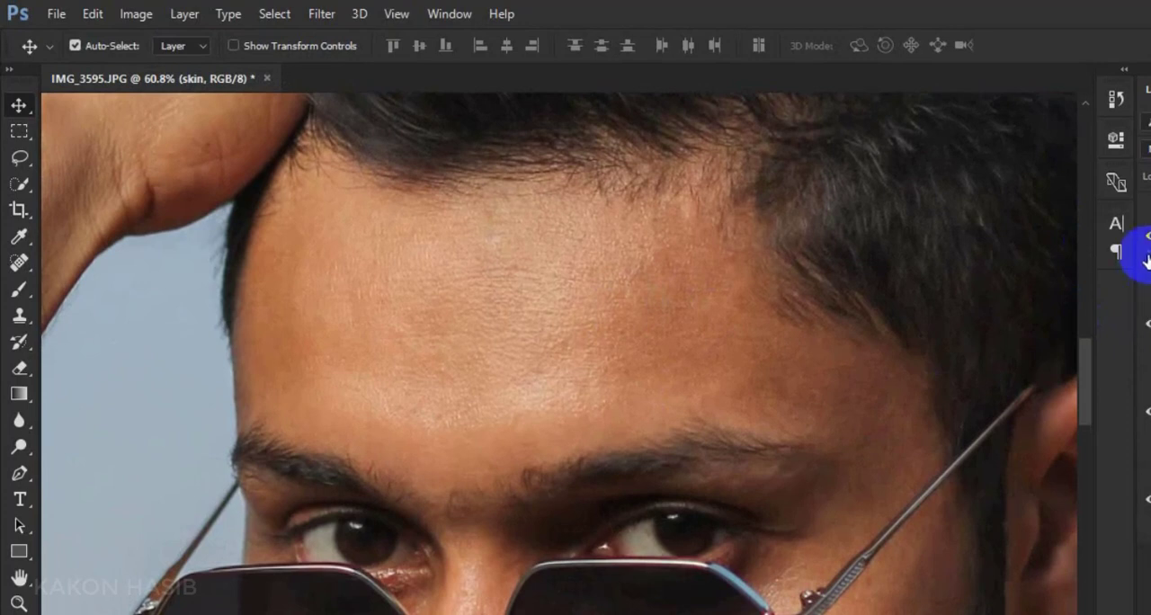
click(191, 18)
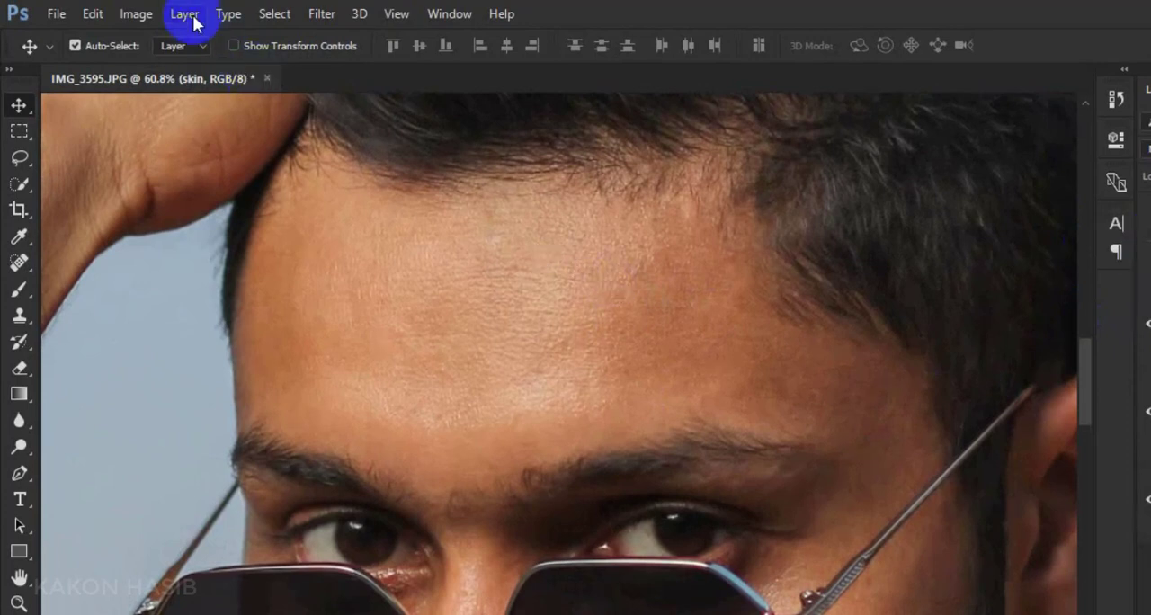
Apply a Gaussian Blur with a radius of 4.0 pixels to the skin layer
click(321, 13)
mouse_move(378, 233)
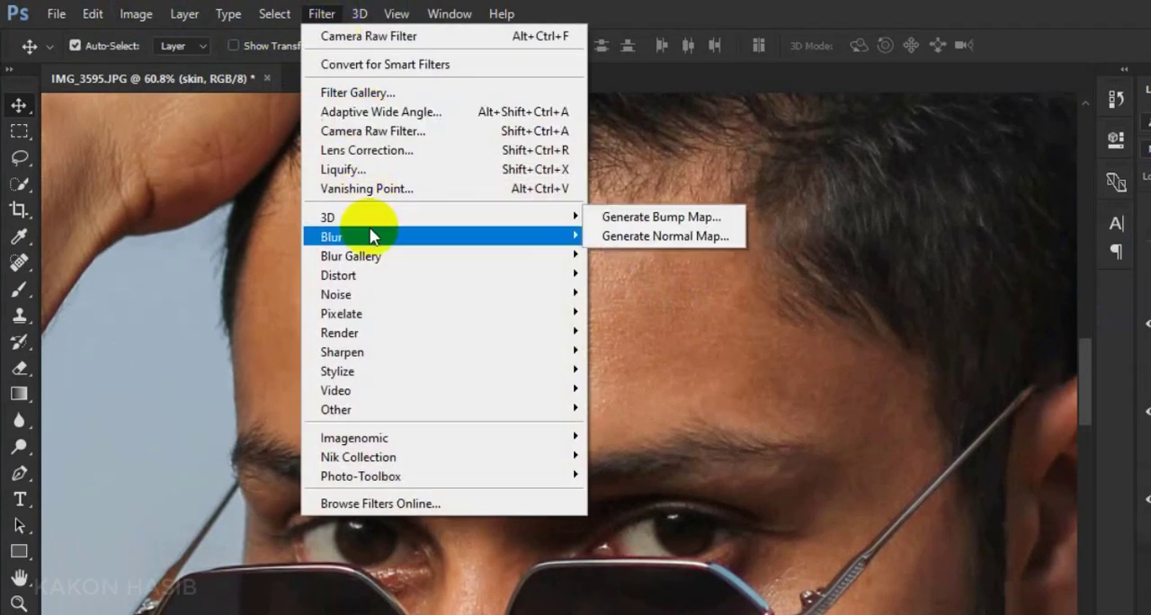
click(632, 312)
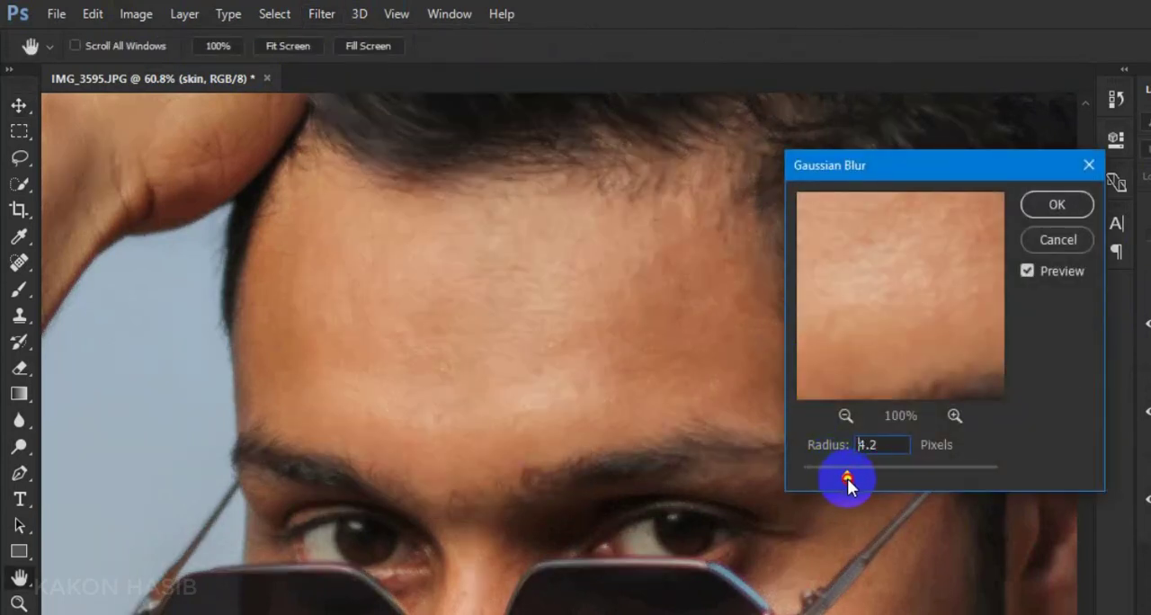
drag(844, 481, 845, 481)
drag(877, 307, 948, 375)
drag(878, 287, 941, 364)
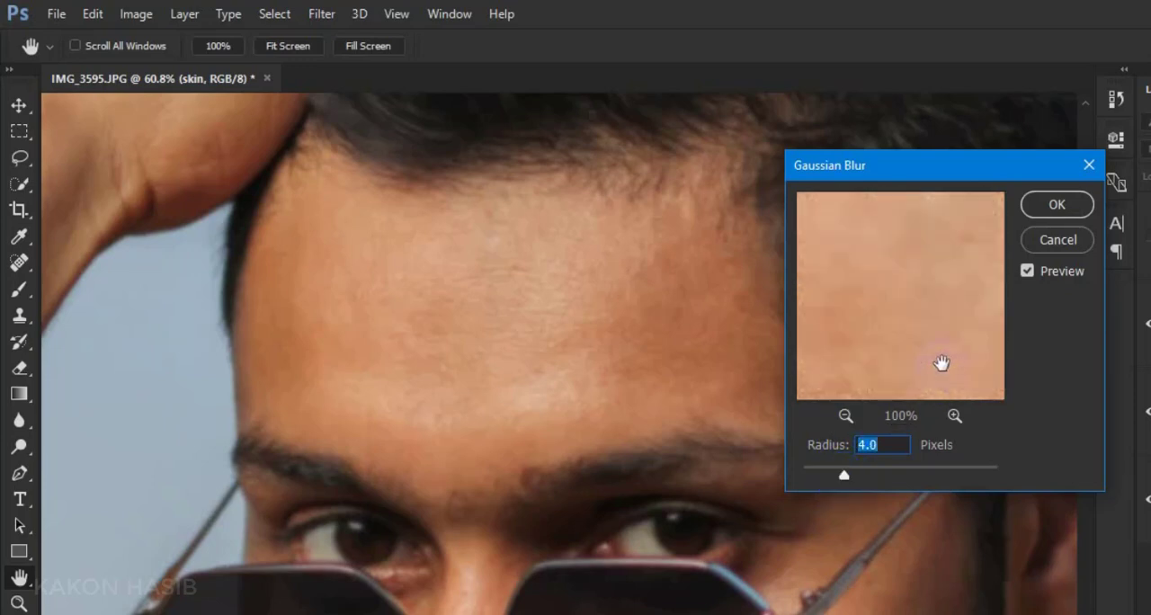
click(1048, 205)
key(v)
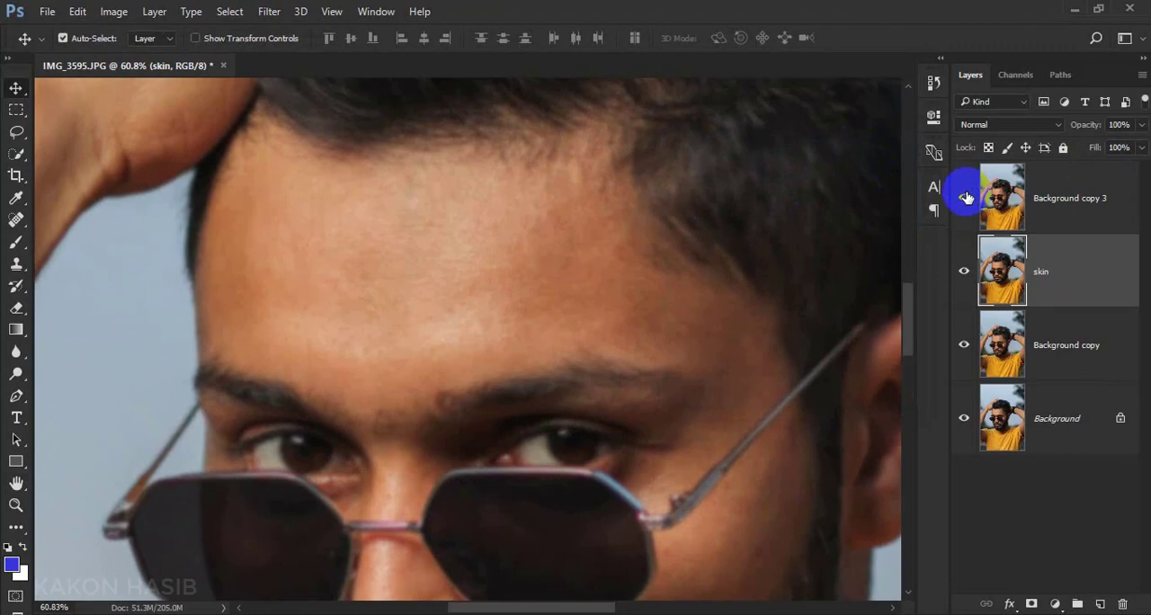
Show Background copy 3 and run Apply Image on it with the skin layer as source, Subtract blending, scale 2 and offset 128
click(1005, 206)
click(1111, 208)
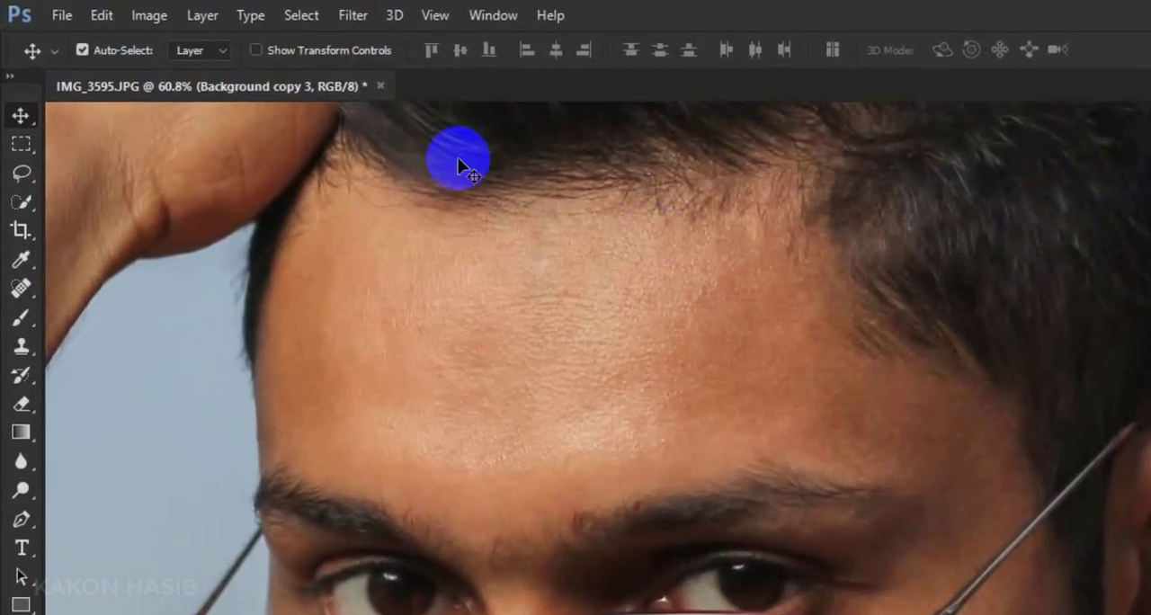
click(149, 15)
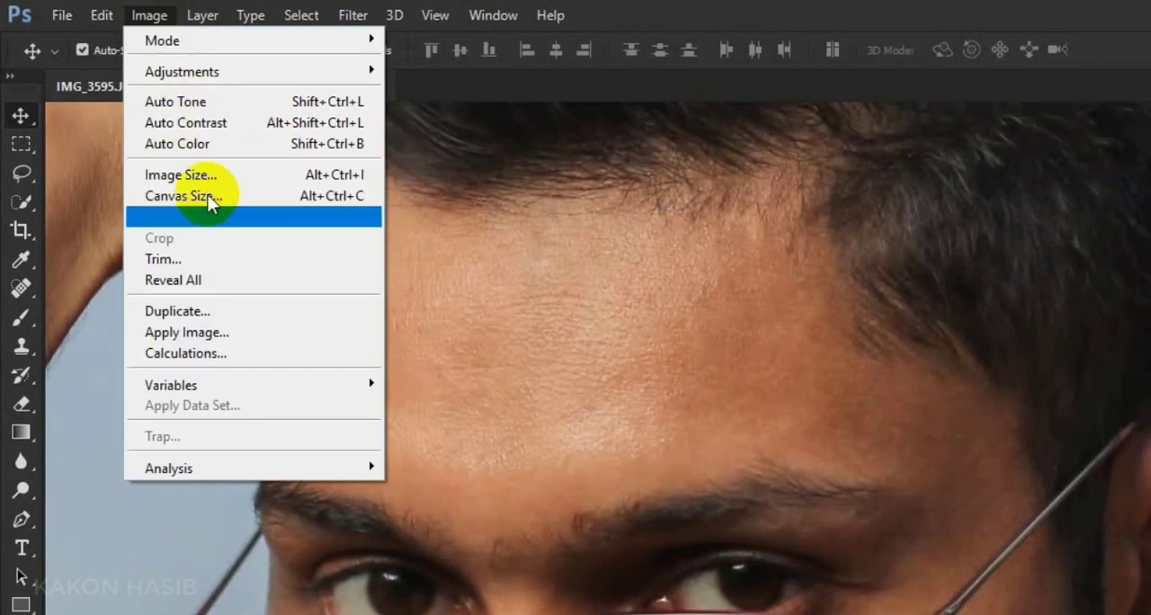
click(215, 330)
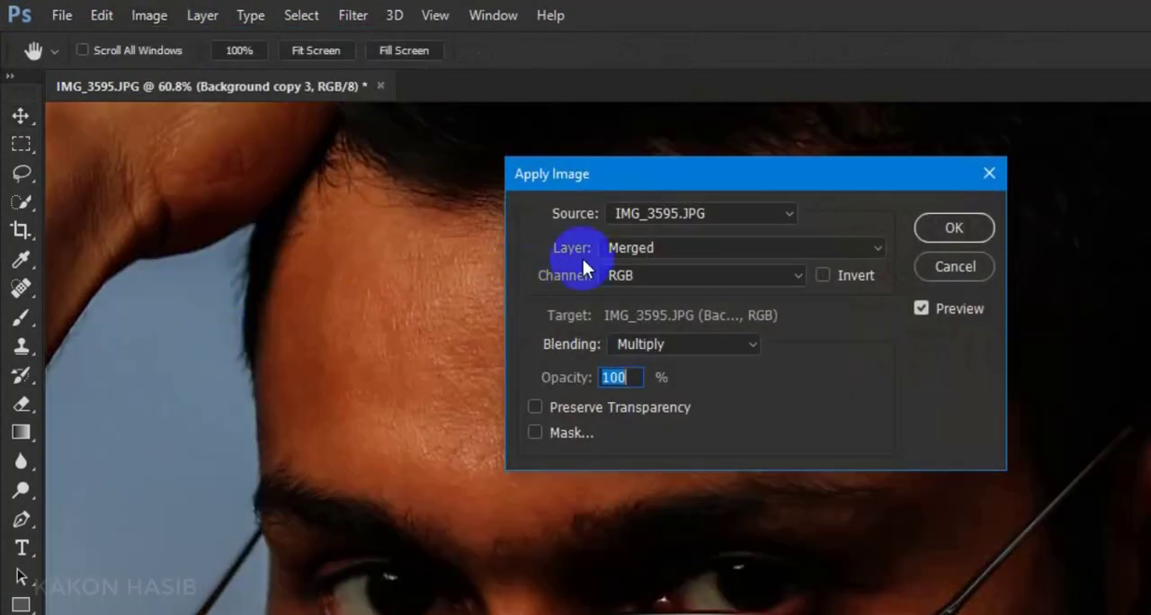
click(628, 254)
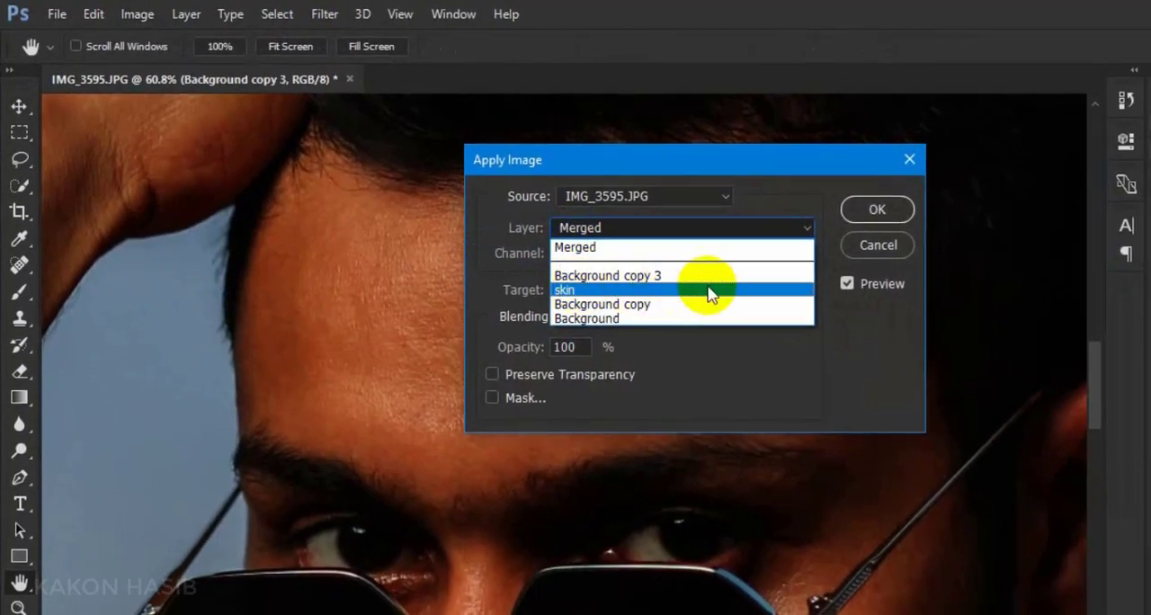
click(751, 302)
click(684, 312)
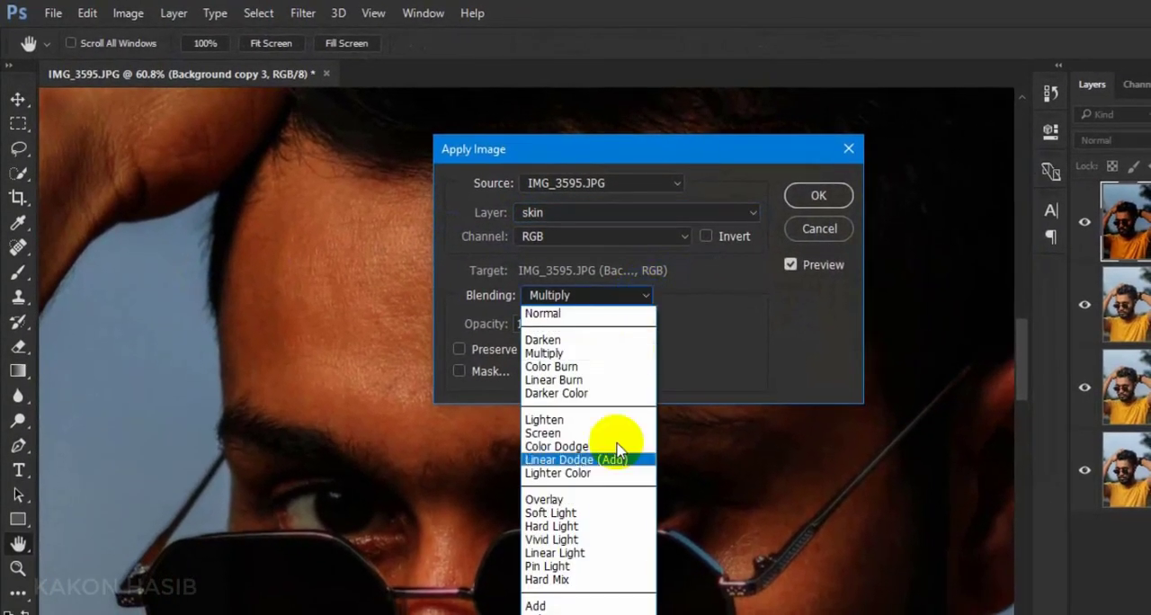
click(587, 614)
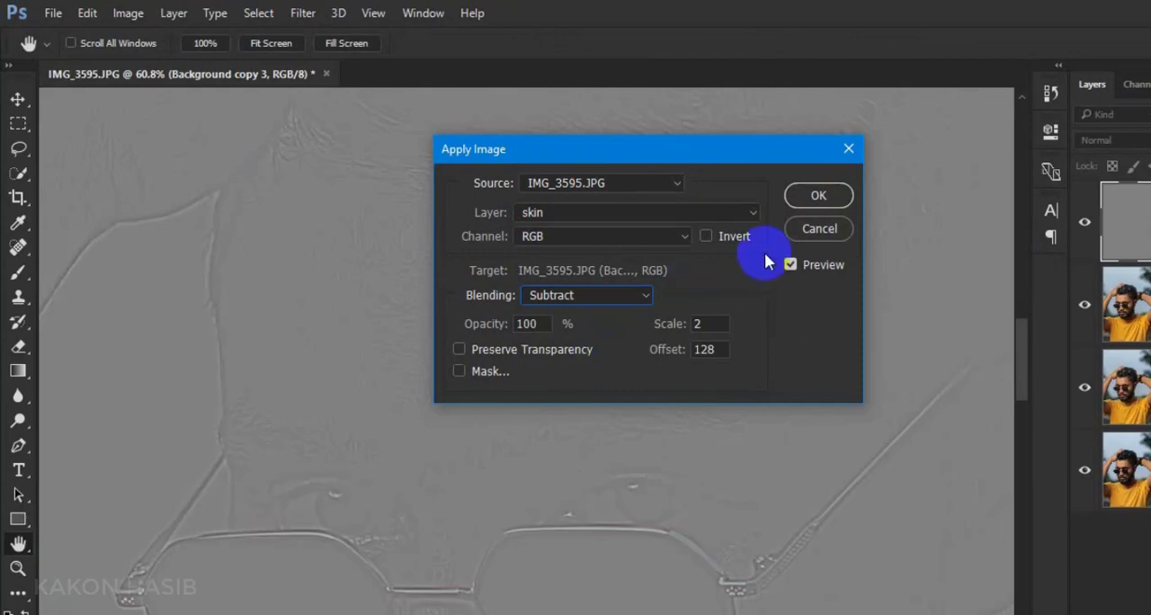
click(818, 195)
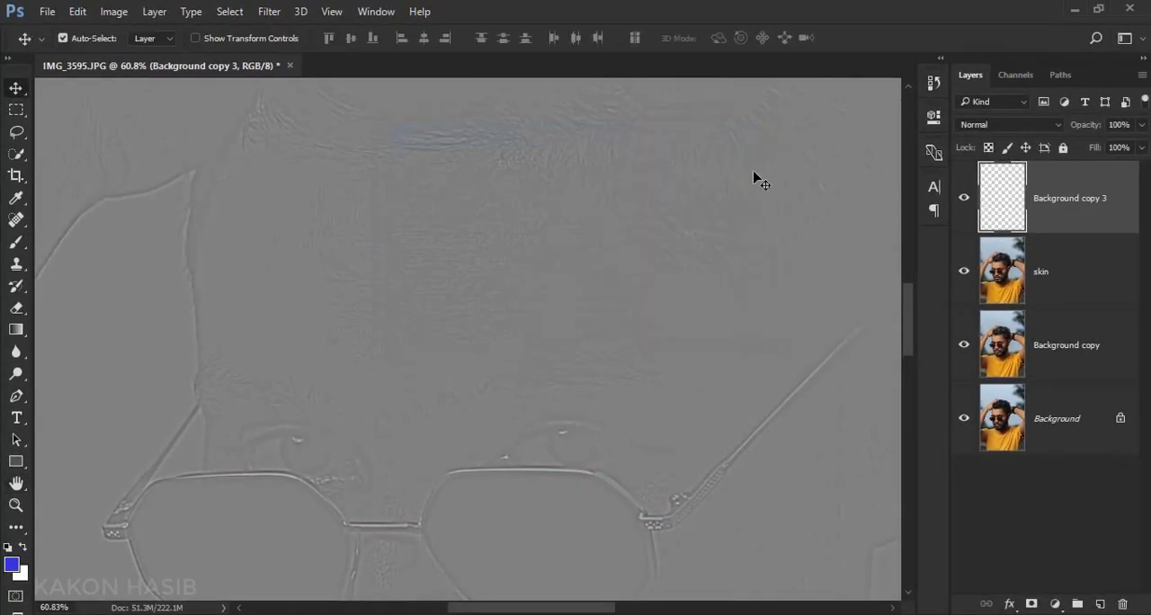
Set the blend mode of Background copy 3 to Linear Light
click(995, 126)
click(998, 327)
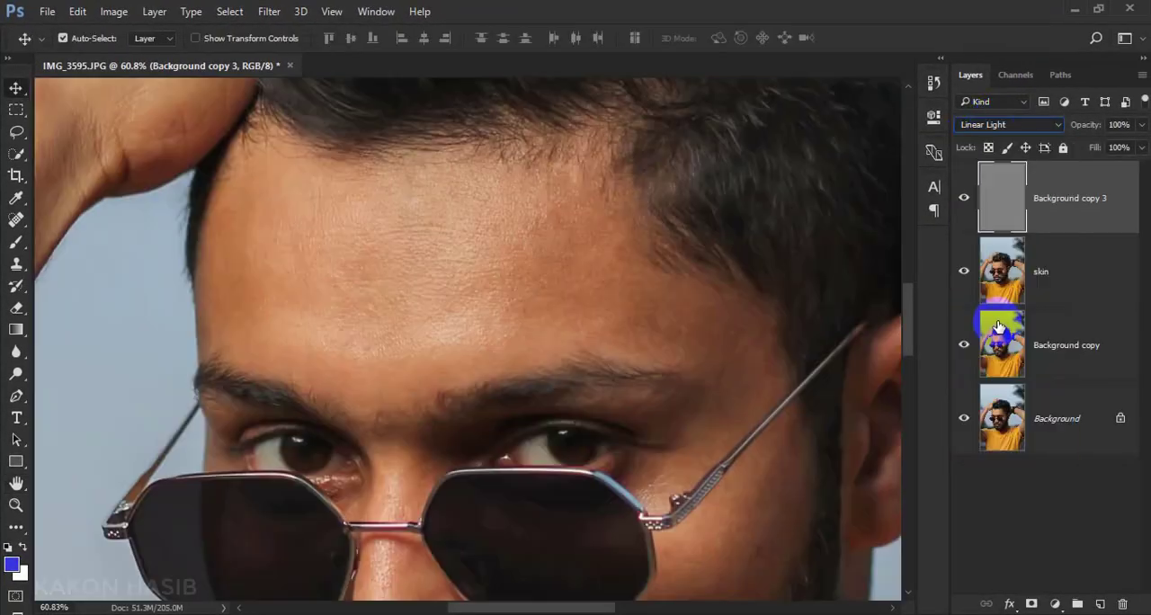
Group the Background copy 3 and skin layers, expand the group, and make the skin layer active
ctrl+click(1058, 288)
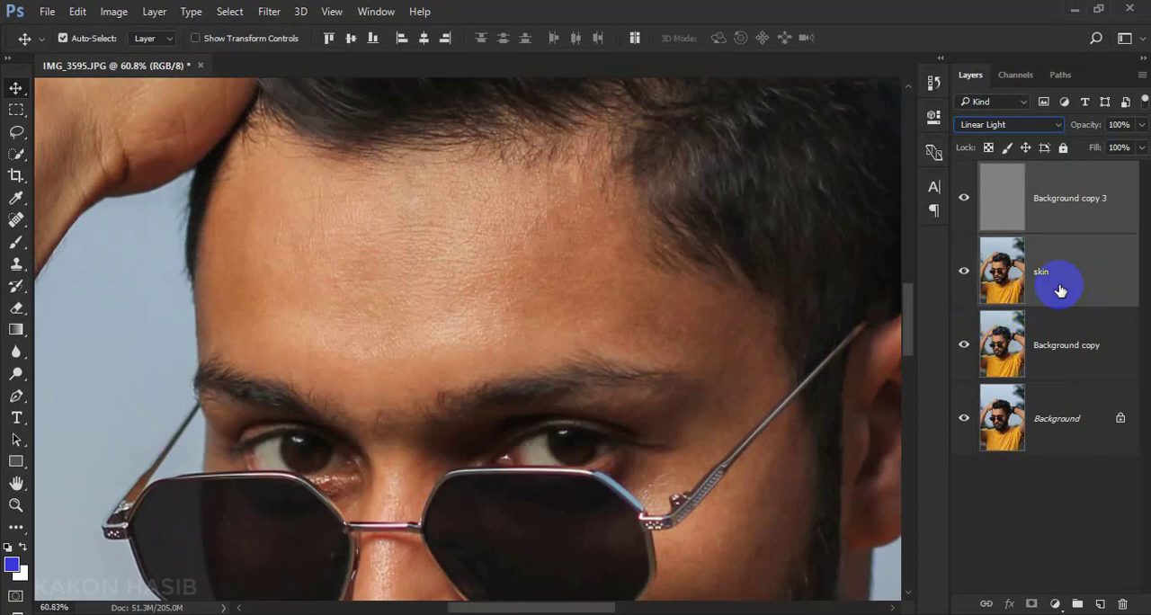
click(1078, 604)
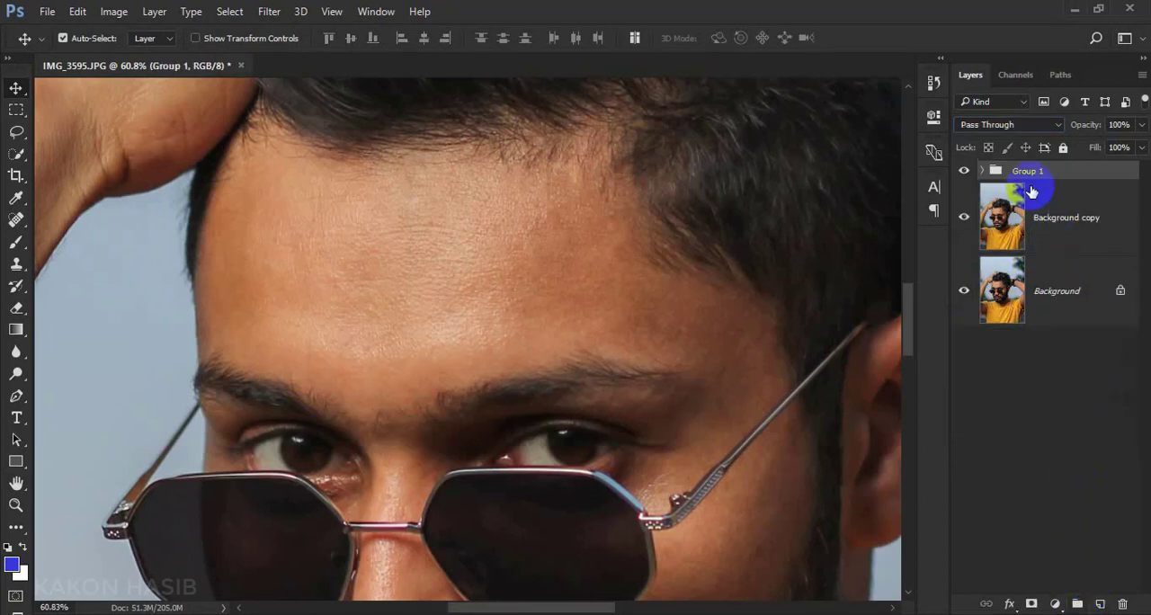
click(985, 170)
click(1074, 300)
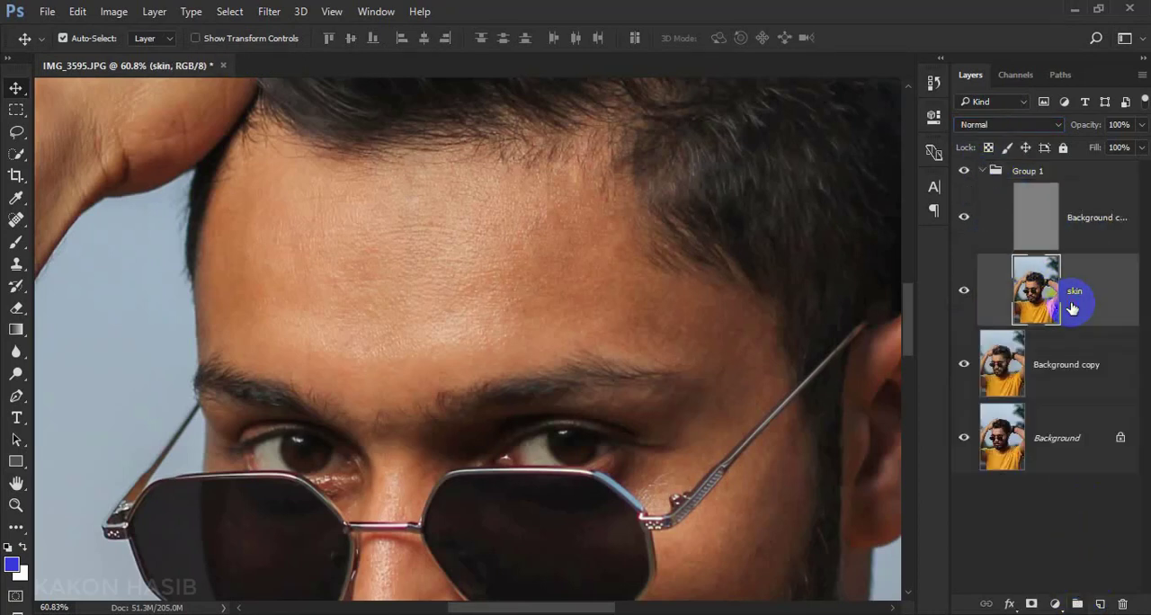
Lasso the centre of the forehead with a 16 px feather and apply an 18.0-pixel Gaussian Blur to it on the skin layer
scroll(509, 239, up, 3)
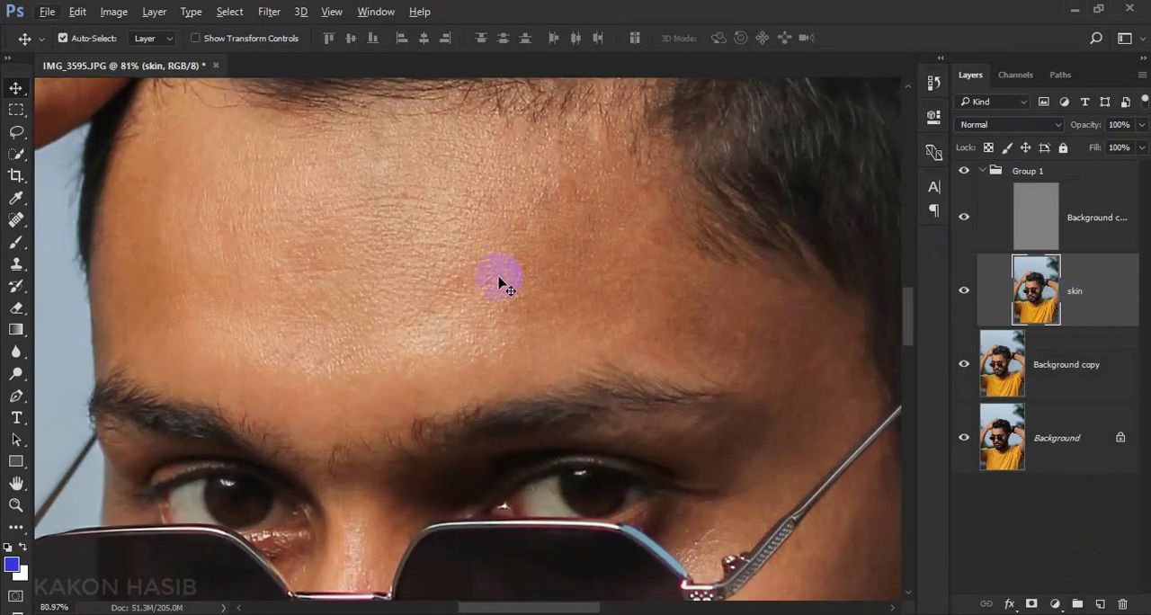
click(16, 132)
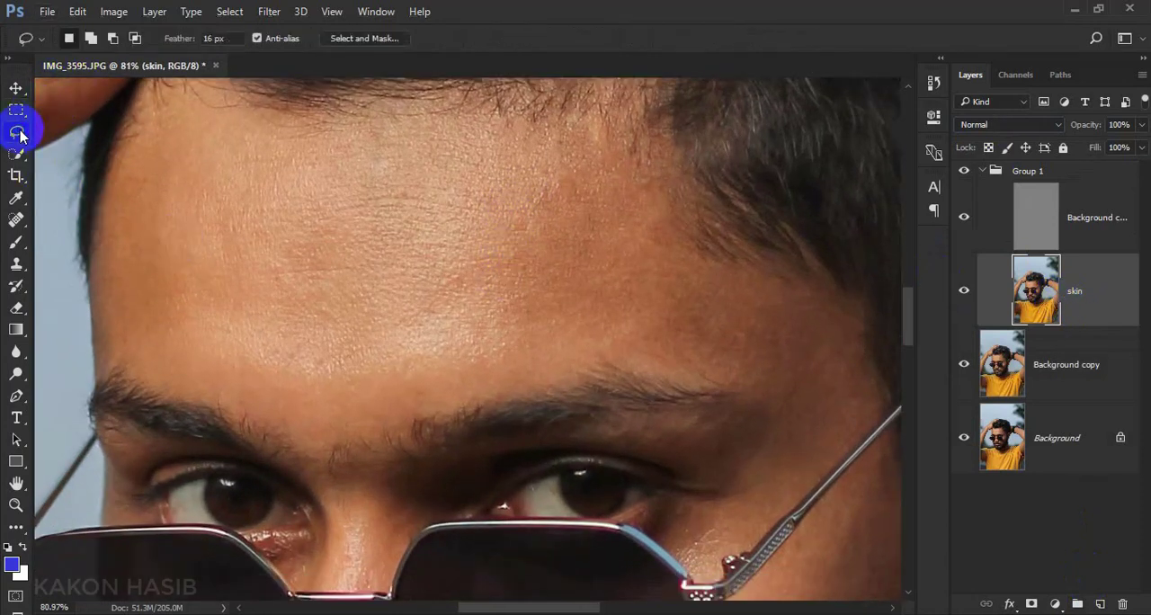
click(103, 134)
scroll(482, 239, up, 1)
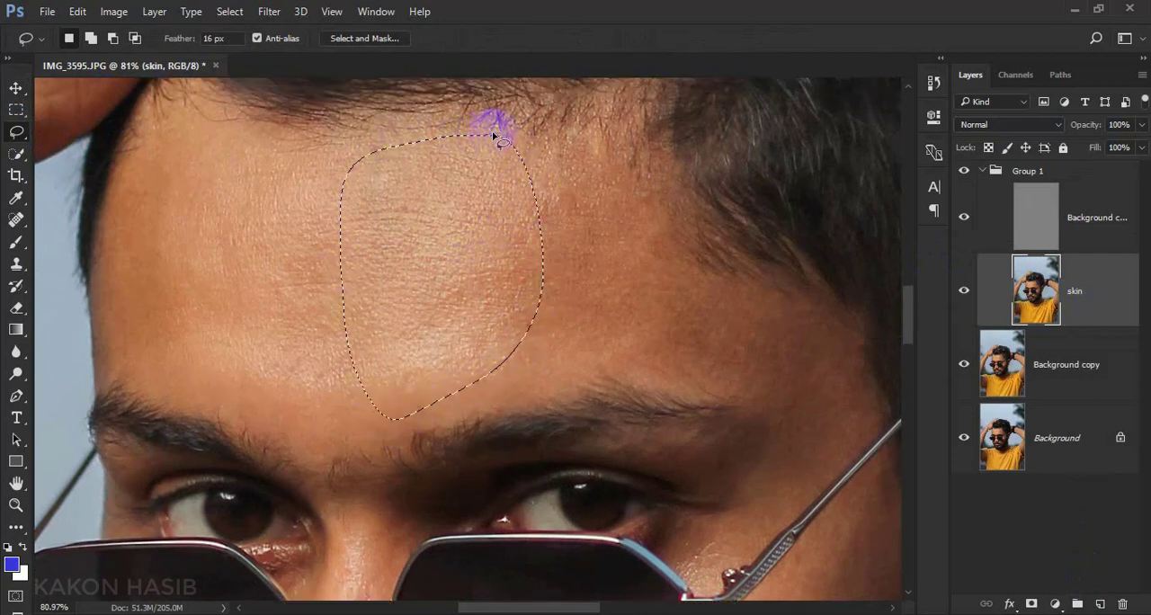
click(269, 11)
mouse_move(305, 199)
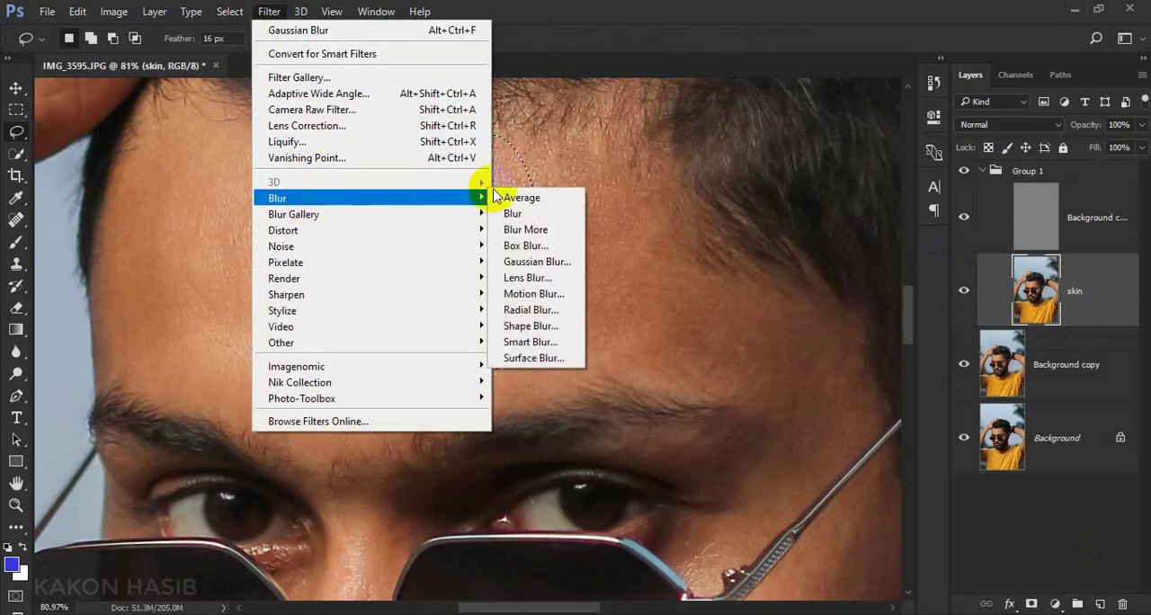
click(548, 261)
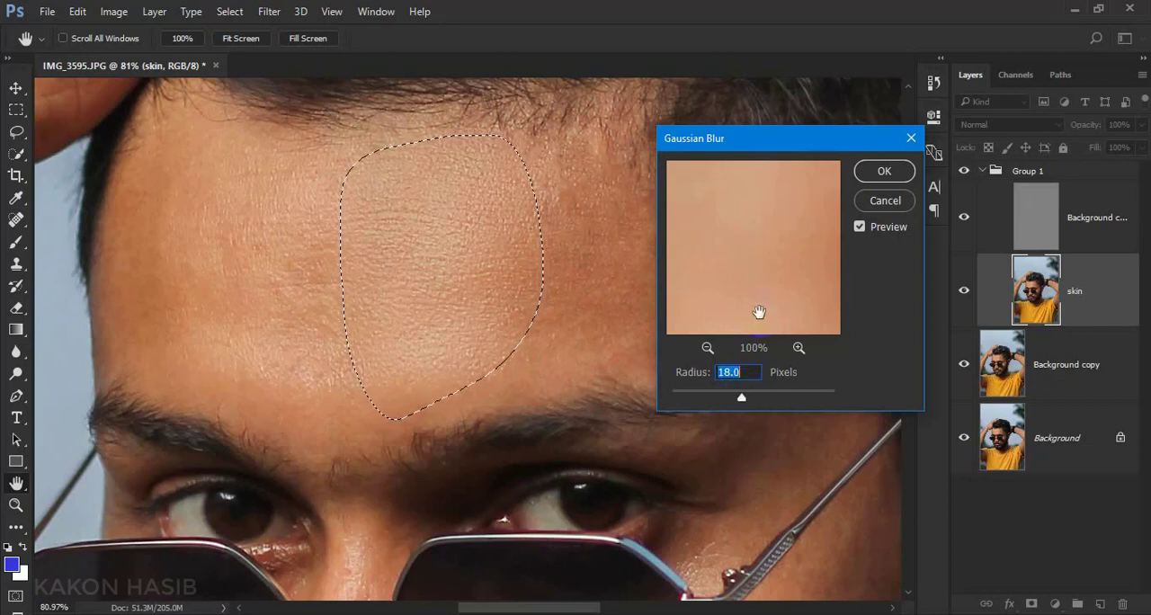
click(875, 172)
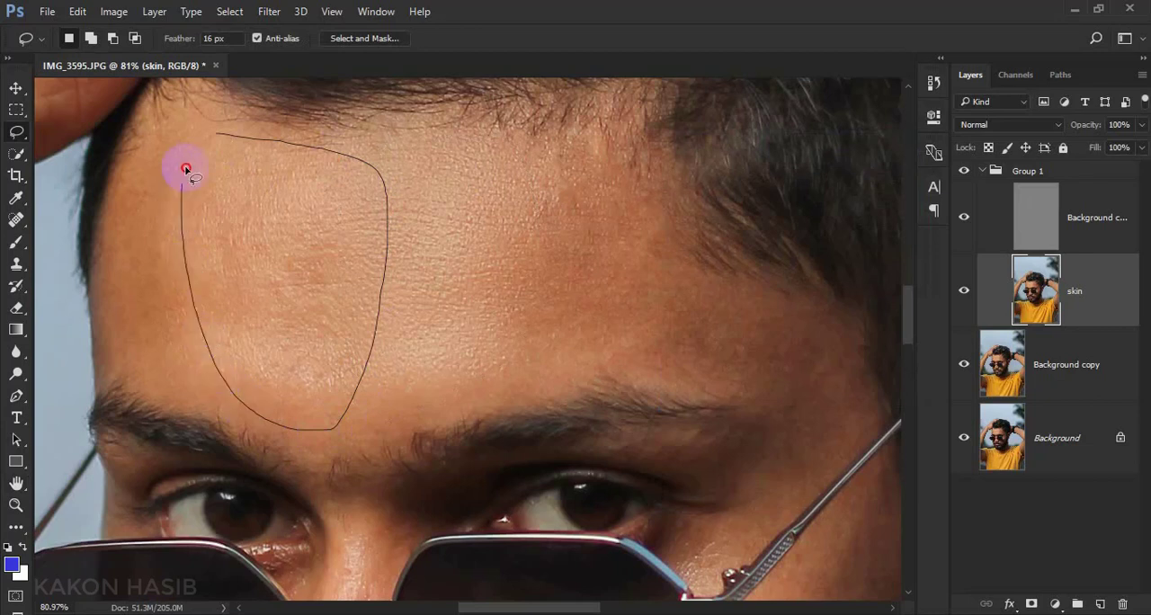
Lasso the remaining forehead areas one after another, up to the hairline, and repeat the same Gaussian Blur on each
key(ctrl+alt+f)
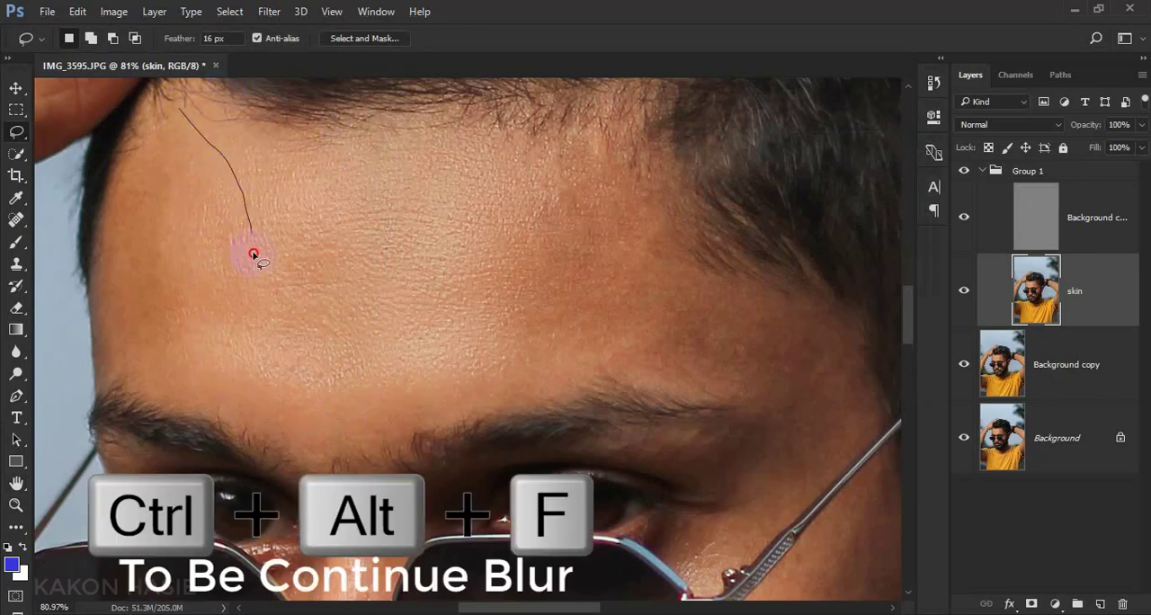
mouse_move(216, 392)
mouse_down()
mouse_move(128, 354)
mouse_move(116, 248)
mouse_move(165, 106)
mouse_up()
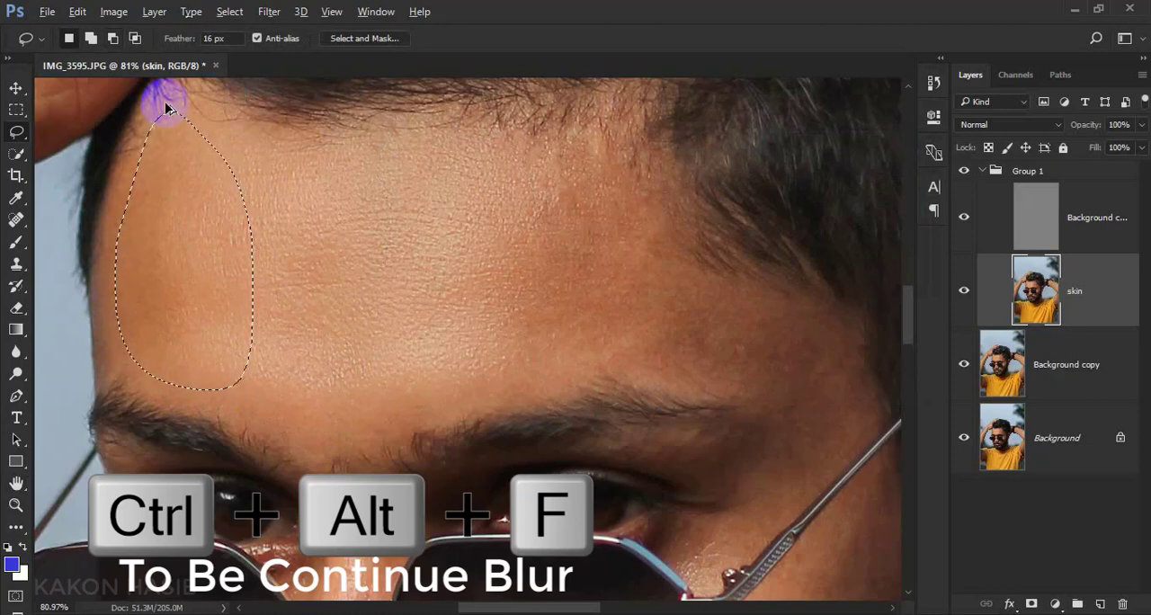
scroll(486, 333, up, 1)
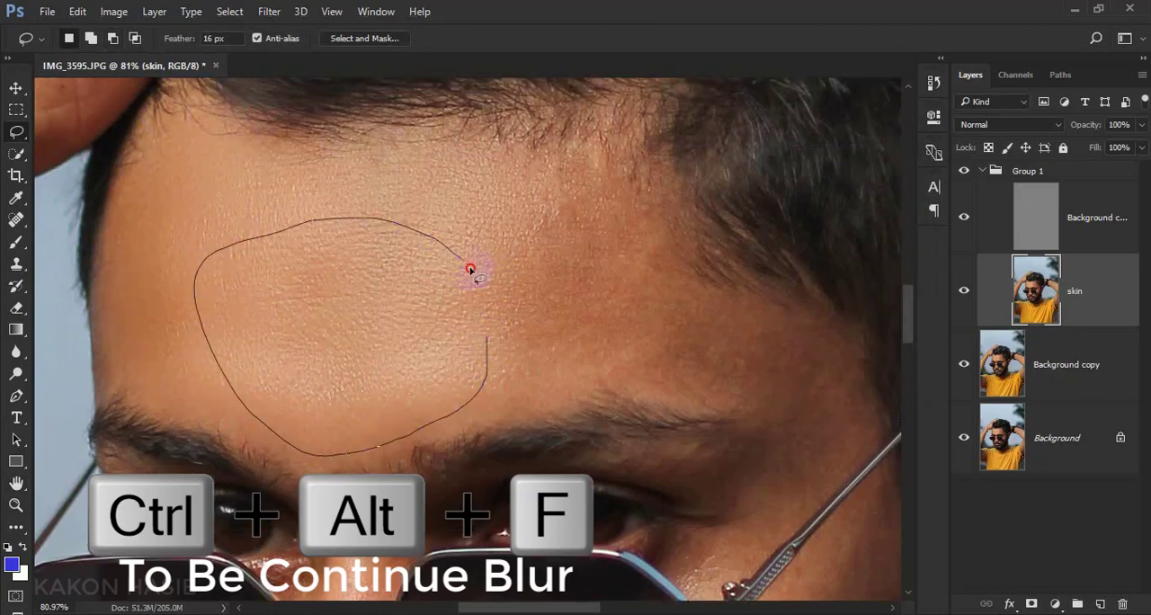
drag(469, 268, 486, 317)
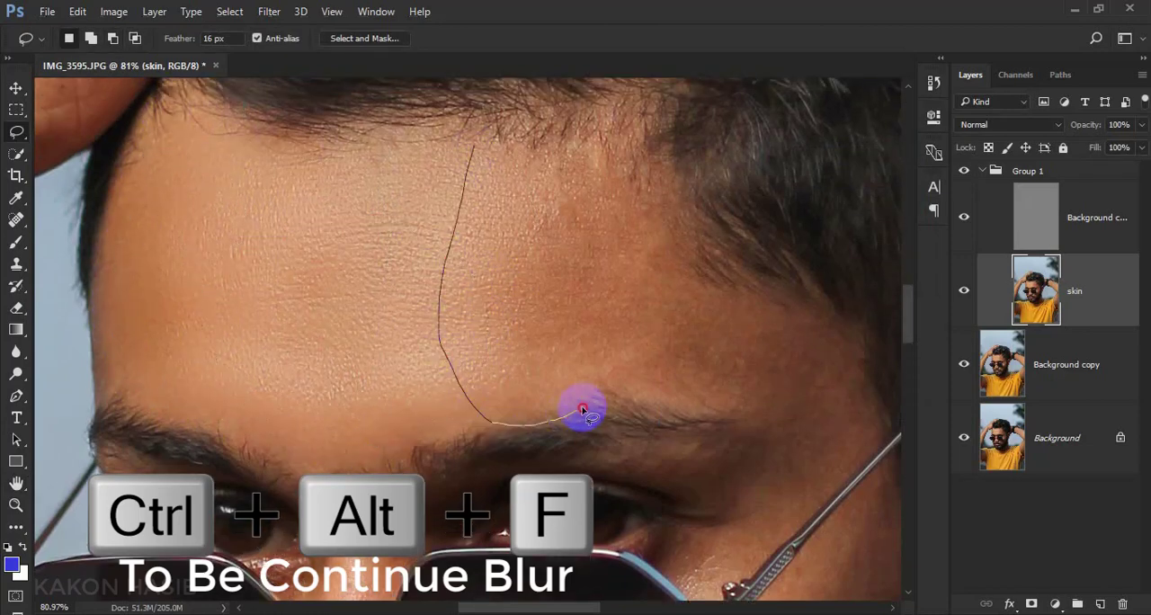
key(ctrl+z)
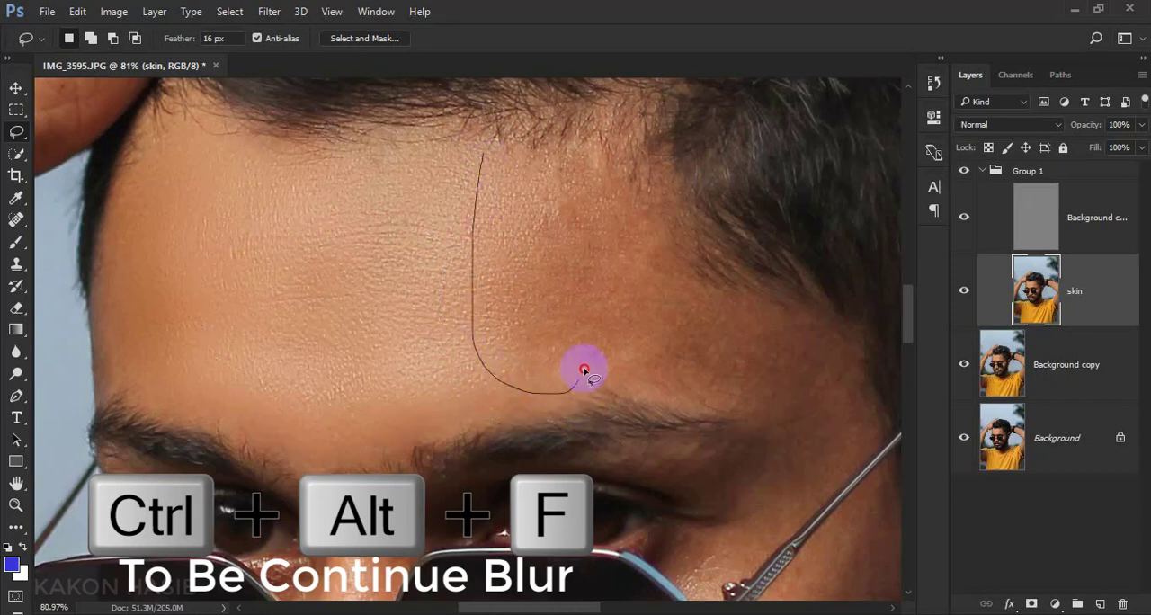
mouse_move(586, 154)
mouse_down()
mouse_move(535, 265)
mouse_move(585, 363)
mouse_move(693, 317)
mouse_move(653, 196)
mouse_move(596, 131)
mouse_up()
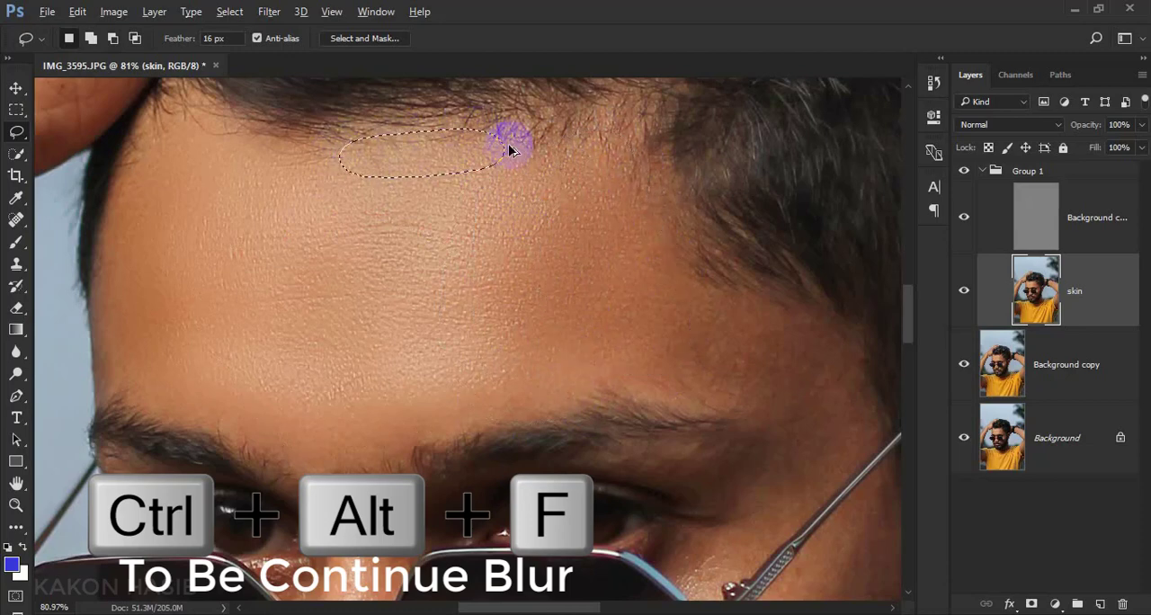
scroll(509, 149, down, 2)
mouse_move(694, 207)
mouse_down()
mouse_move(815, 241)
mouse_move(835, 300)
mouse_move(669, 308)
mouse_move(680, 194)
mouse_up()
key(ctrl+alt+f)
Smooth the temple between the eyebrow's outer end and the glasses arm by repeating the blur on lassoed patches
scroll(839, 407, up, 2)
mouse_move(839, 407)
mouse_down()
mouse_move(785, 378)
mouse_move(768, 345)
mouse_up()
mouse_move(791, 190)
mouse_down()
mouse_move(804, 243)
mouse_move(765, 331)
mouse_move(687, 240)
mouse_move(769, 177)
mouse_up()
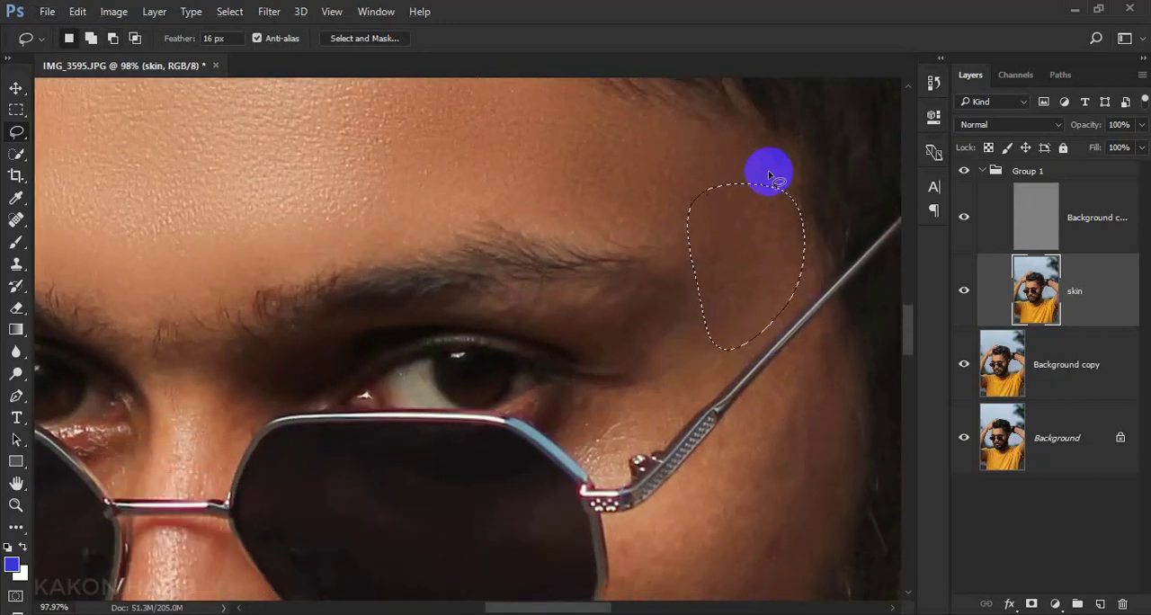
scroll(768, 170, down, 1)
mouse_move(717, 320)
mouse_down()
mouse_move(653, 382)
mouse_move(584, 411)
mouse_move(605, 353)
mouse_move(587, 274)
mouse_move(666, 253)
mouse_move(728, 334)
mouse_up()
scroll(691, 334, down, 6)
scroll(796, 225, up, 2)
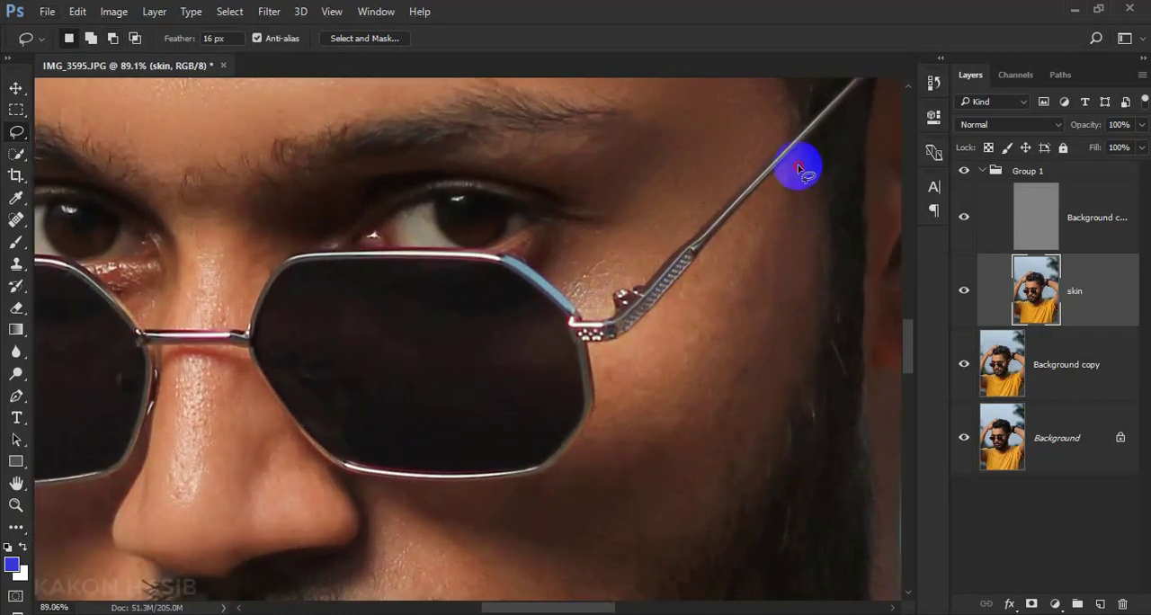
Lasso the cheek patches below the glasses arm, under the lens and beside the moustache, repeating the Gaussian Blur on each
mouse_move(799, 166)
mouse_down()
mouse_move(806, 288)
mouse_move(708, 426)
mouse_move(605, 377)
mouse_move(743, 252)
mouse_move(794, 167)
mouse_up()
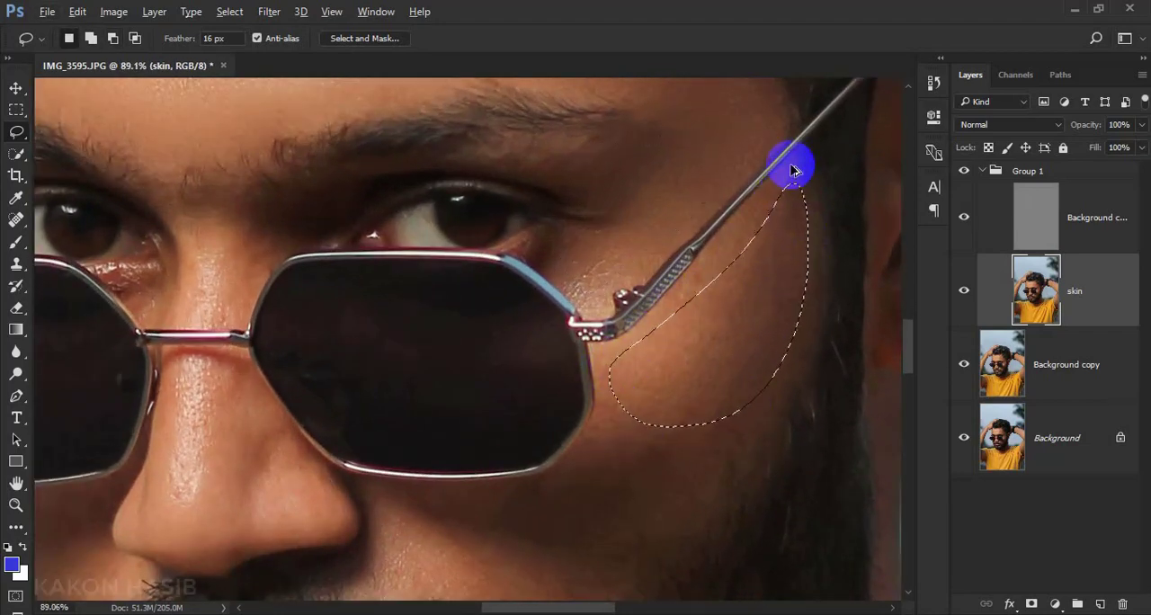
scroll(764, 290, down, 3)
mouse_move(745, 307)
mouse_down()
mouse_move(678, 401)
mouse_move(555, 341)
mouse_move(742, 300)
mouse_up()
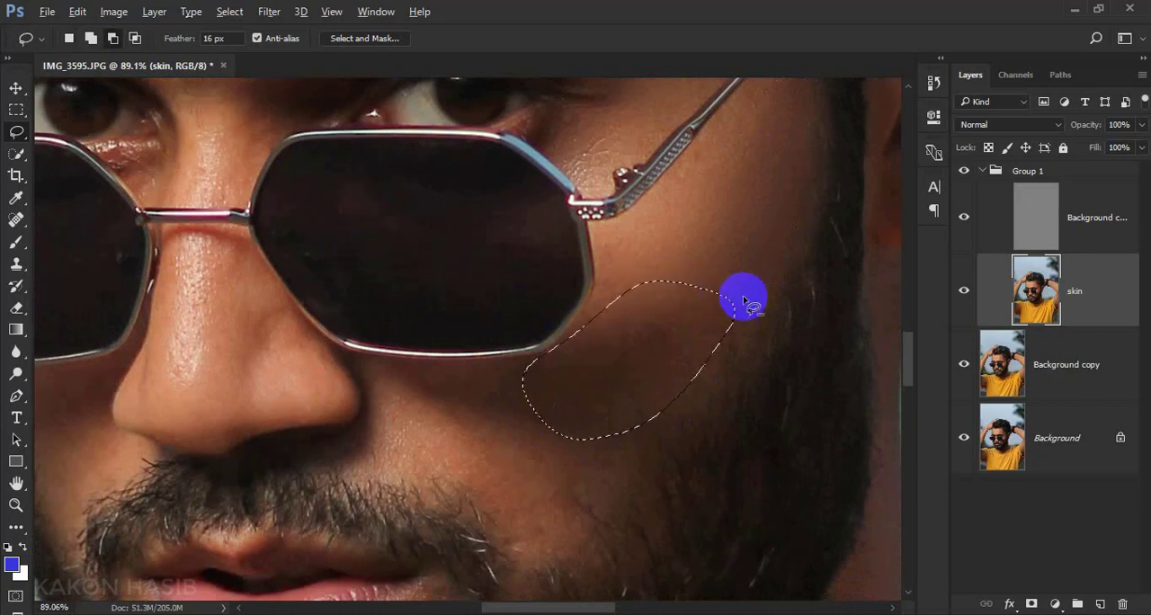
scroll(743, 300, down, 3)
mouse_move(409, 315)
mouse_down()
mouse_move(553, 325)
mouse_move(616, 403)
mouse_move(489, 400)
mouse_move(384, 330)
mouse_move(493, 361)
mouse_move(573, 442)
mouse_move(529, 469)
mouse_move(432, 396)
mouse_move(377, 306)
mouse_up()
scroll(429, 318, down, 2)
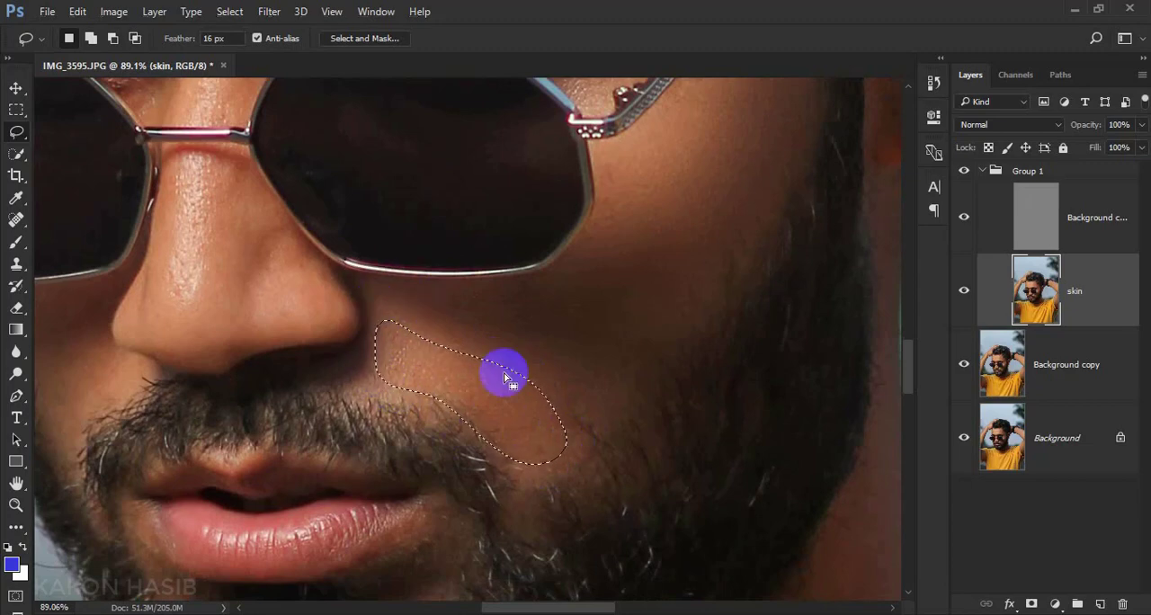
mouse_move(552, 369)
mouse_down()
mouse_move(596, 442)
mouse_move(548, 350)
mouse_up()
scroll(544, 346, down, 3)
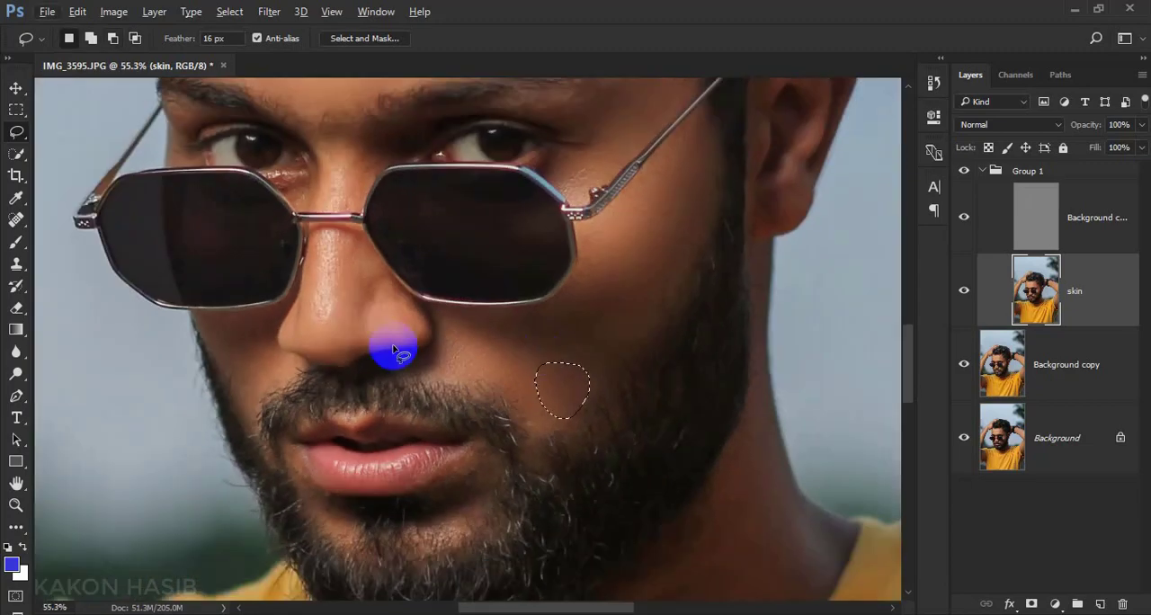
Repeat the Gaussian Blur on lassoed patches along the side of the nose and the bridge up to the inner eyebrow
scroll(342, 351, up, 5)
mouse_move(151, 270)
mouse_down()
mouse_move(307, 279)
mouse_move(335, 354)
mouse_move(295, 416)
mouse_move(232, 447)
mouse_move(154, 272)
mouse_up()
scroll(445, 384, up, 2)
mouse_move(495, 223)
mouse_down()
mouse_move(549, 251)
mouse_move(465, 336)
mouse_move(496, 211)
mouse_up()
scroll(490, 215, up, 1)
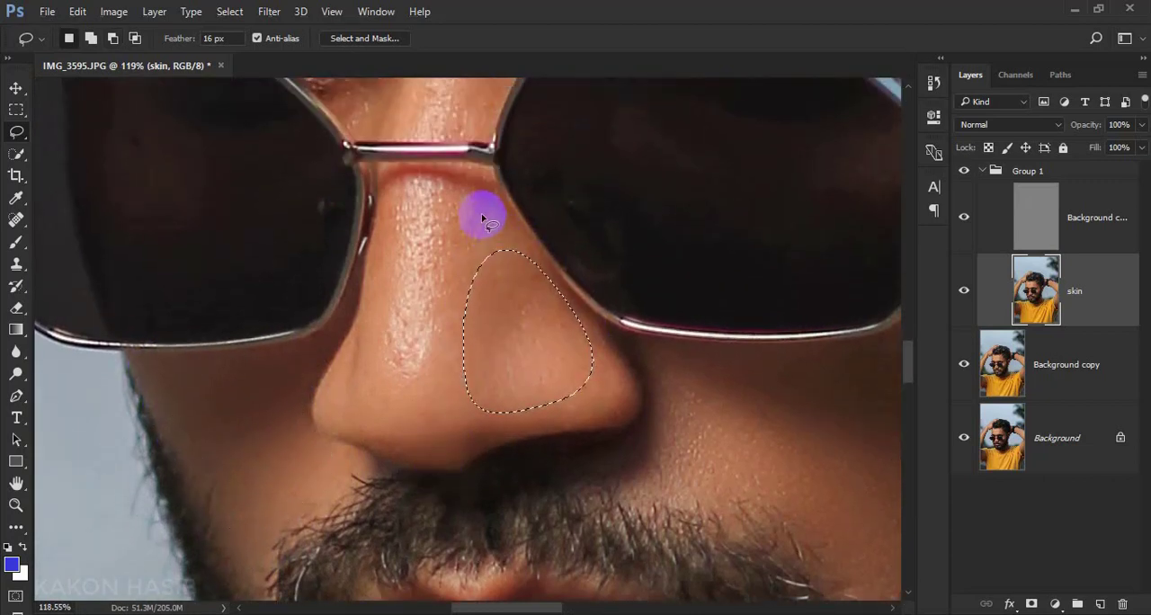
drag(468, 176, 520, 255)
scroll(451, 175, up, 5)
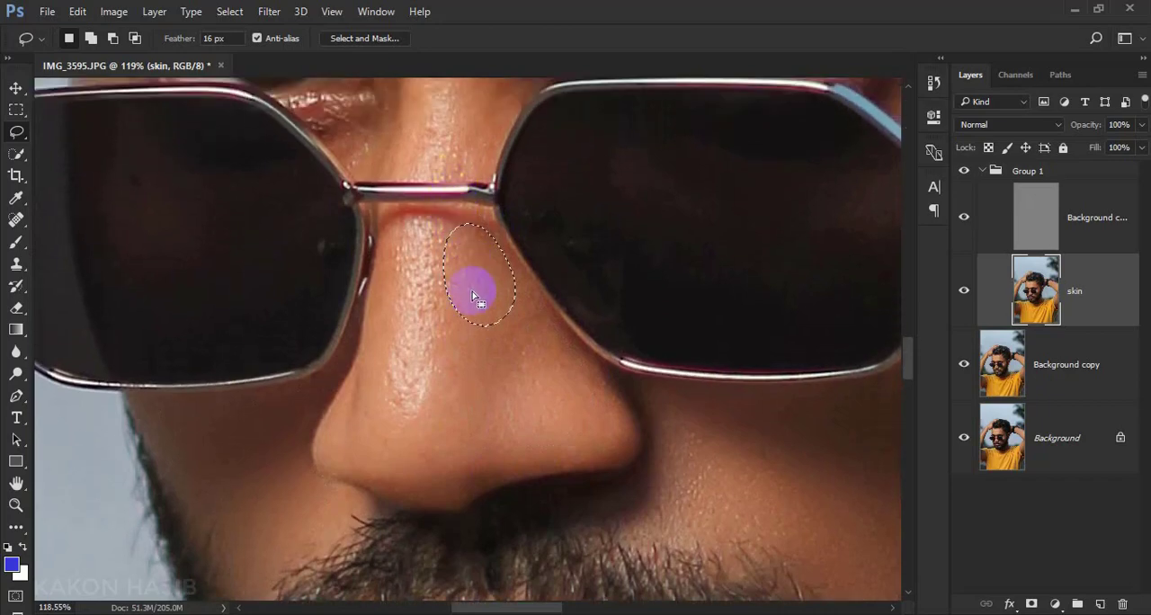
mouse_move(523, 175)
mouse_down()
mouse_move(496, 237)
mouse_move(450, 223)
mouse_move(494, 108)
mouse_move(574, 138)
mouse_move(510, 211)
mouse_up()
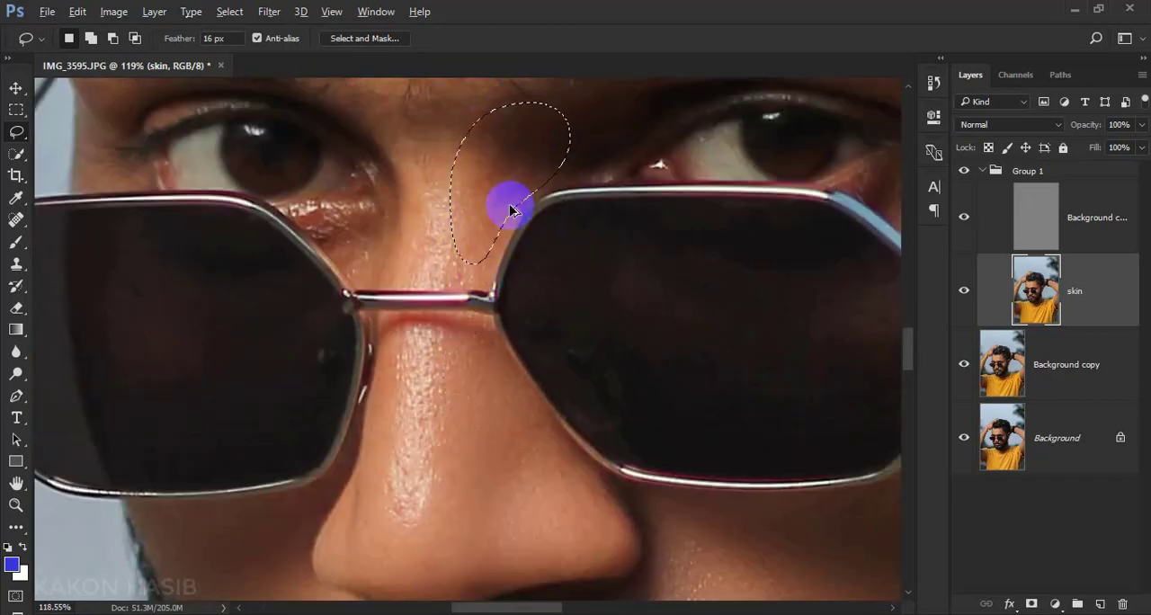
Blur the lassoed skin patches below both corners of the mouth
scroll(488, 200, down, 3)
scroll(470, 291, up, 4)
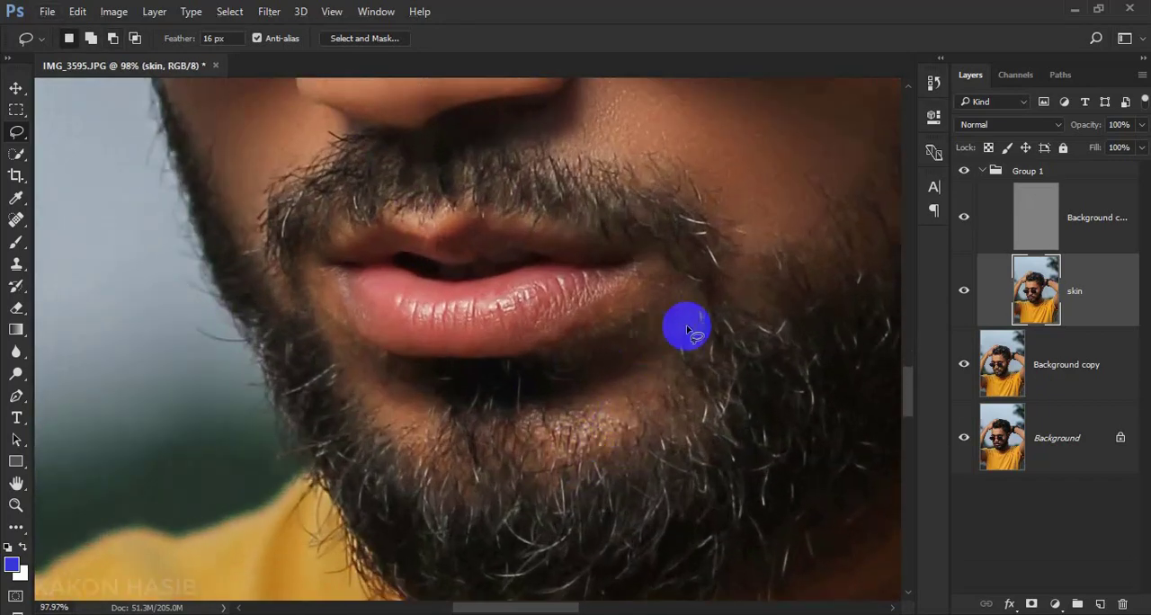
mouse_move(686, 324)
mouse_down()
mouse_move(572, 421)
mouse_move(609, 315)
mouse_move(685, 304)
mouse_up()
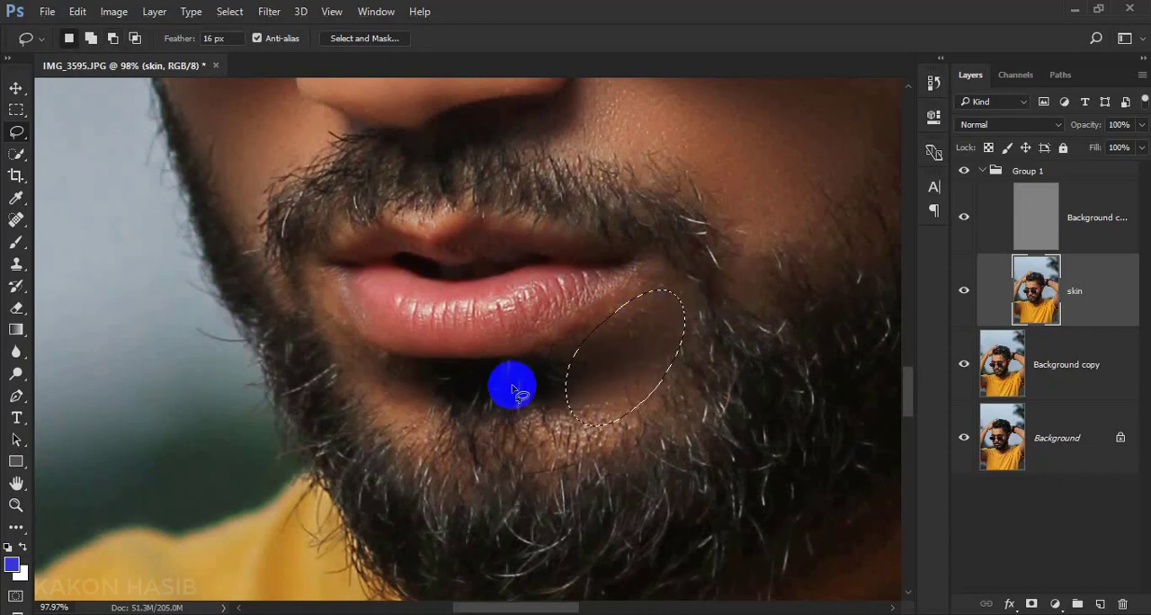
mouse_move(335, 322)
mouse_down()
mouse_move(385, 360)
mouse_move(341, 367)
mouse_move(338, 331)
mouse_up()
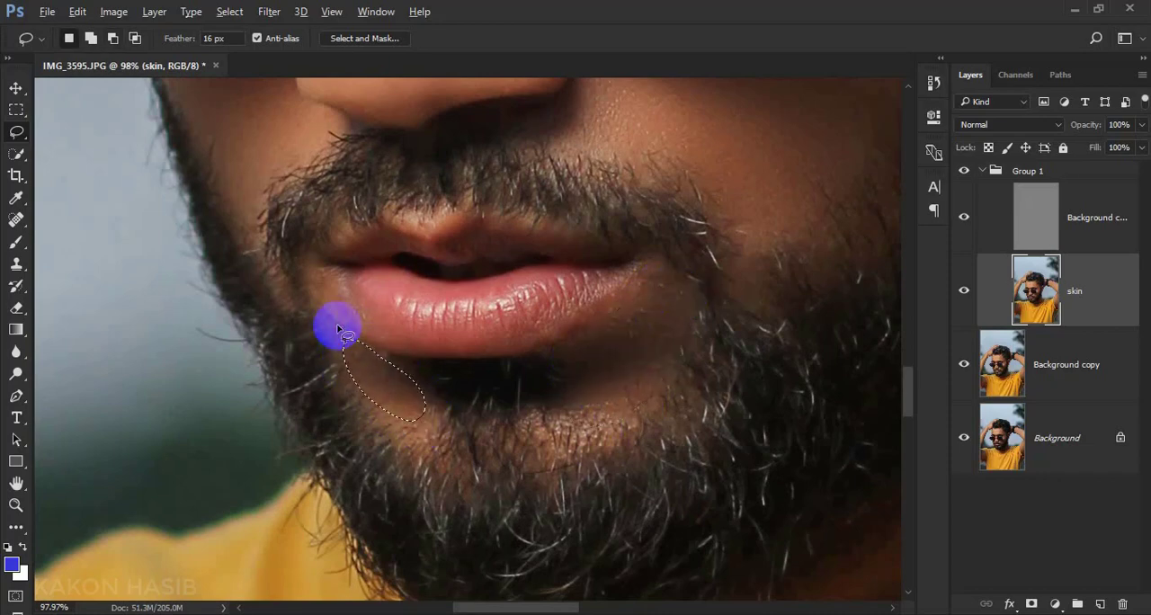
Repeat the Gaussian Blur on the lassoed neck skin between beard and shirt collar, and clear the selection
scroll(270, 342, down, 3)
scroll(606, 263, up, 2)
mouse_move(608, 184)
mouse_down()
mouse_move(532, 415)
mouse_move(602, 180)
mouse_up()
mouse_move(458, 352)
mouse_down()
mouse_move(539, 411)
mouse_move(331, 452)
mouse_move(470, 339)
mouse_up()
scroll(470, 339, down, 1)
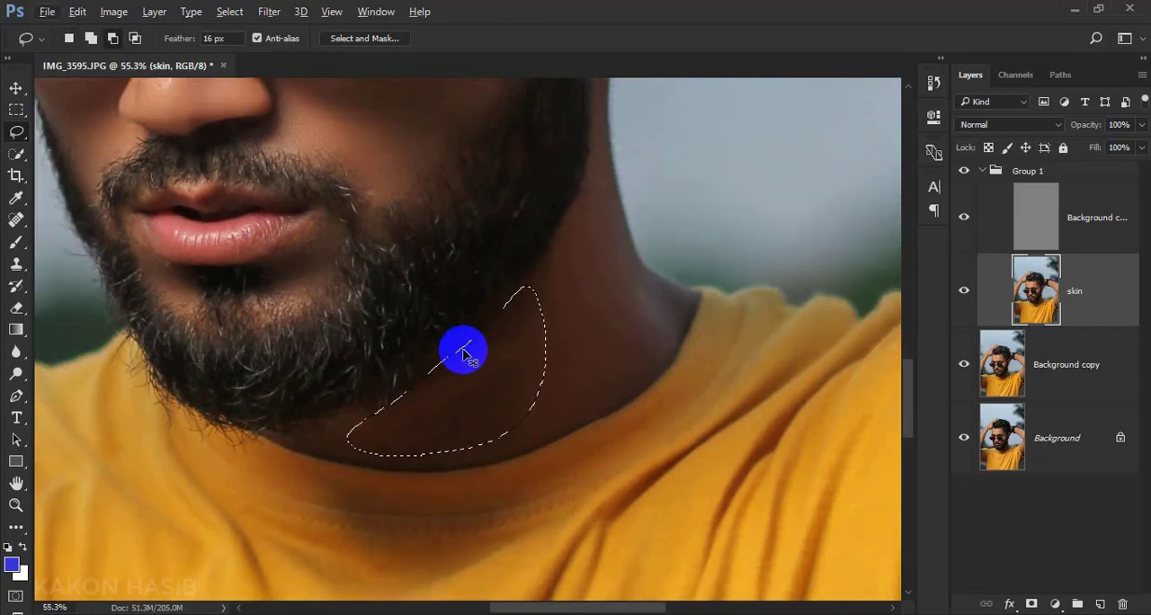
key(ctrl+d)
scroll(464, 352, down, 9)
scroll(382, 342, up, 5)
scroll(389, 358, down, 1)
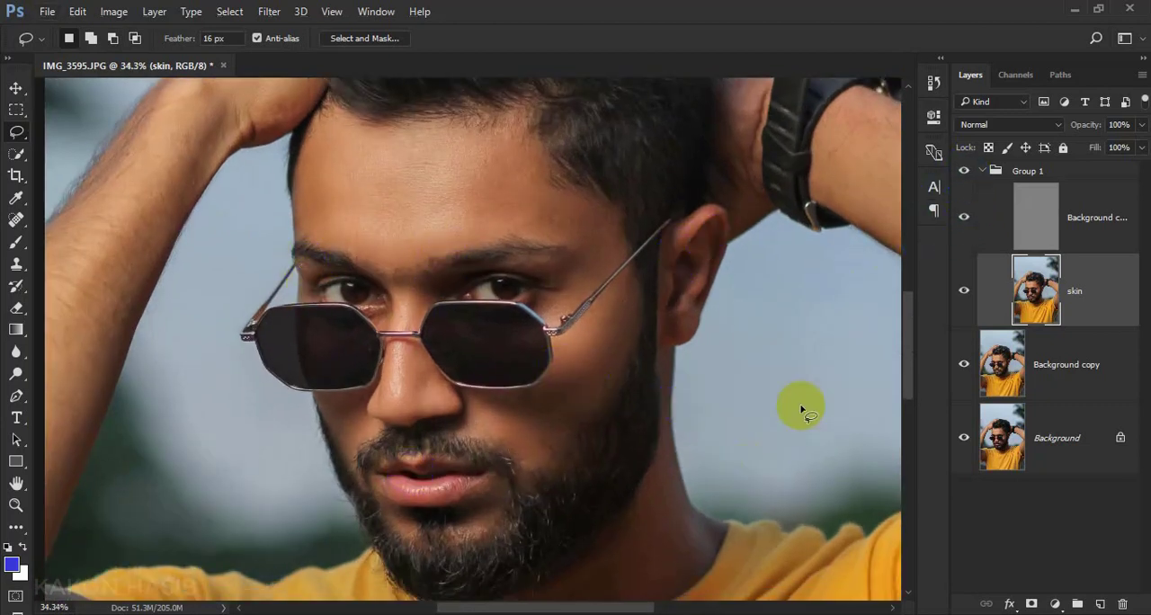
Flatten the image and duplicate the resulting Background layer
right_click(1031, 464)
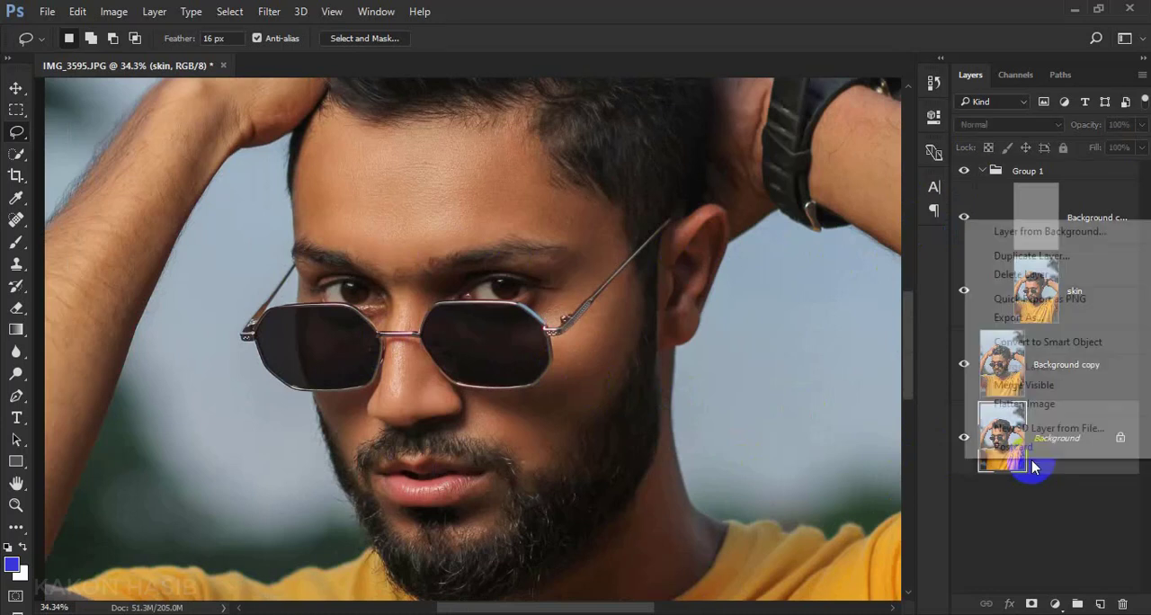
click(1032, 405)
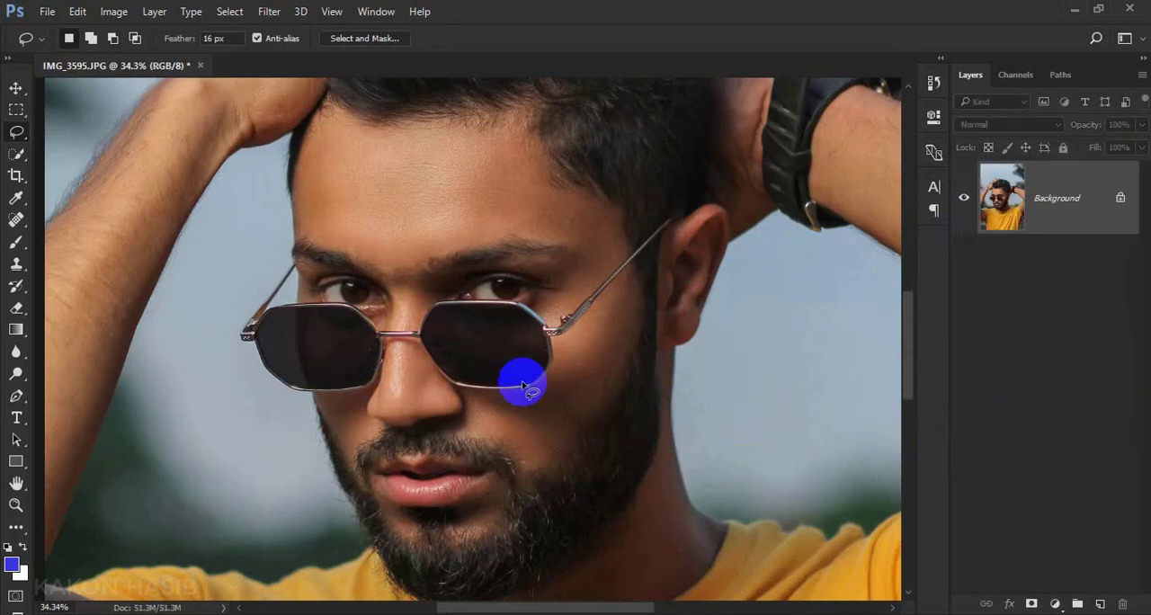
click(14, 90)
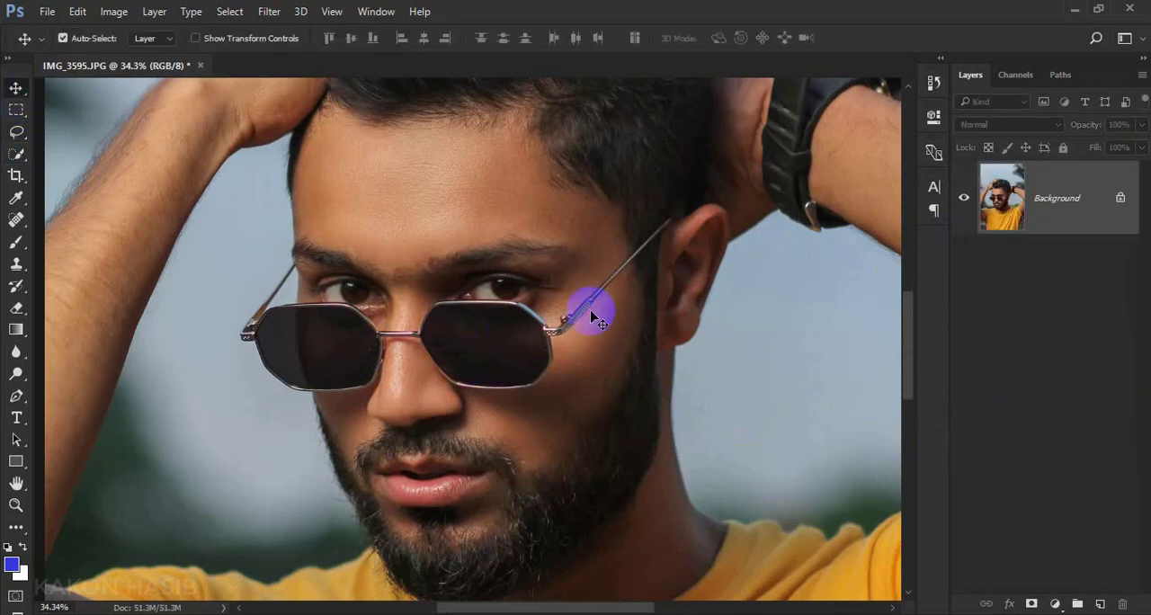
drag(1016, 224, 1099, 604)
Smooth the skin on the nose and its bridge using the Mixer Brush at size 60, Wet 11%, Load 5%, Mix 7%, Flow 22%
scroll(351, 400, up, 3)
scroll(349, 401, up, 4)
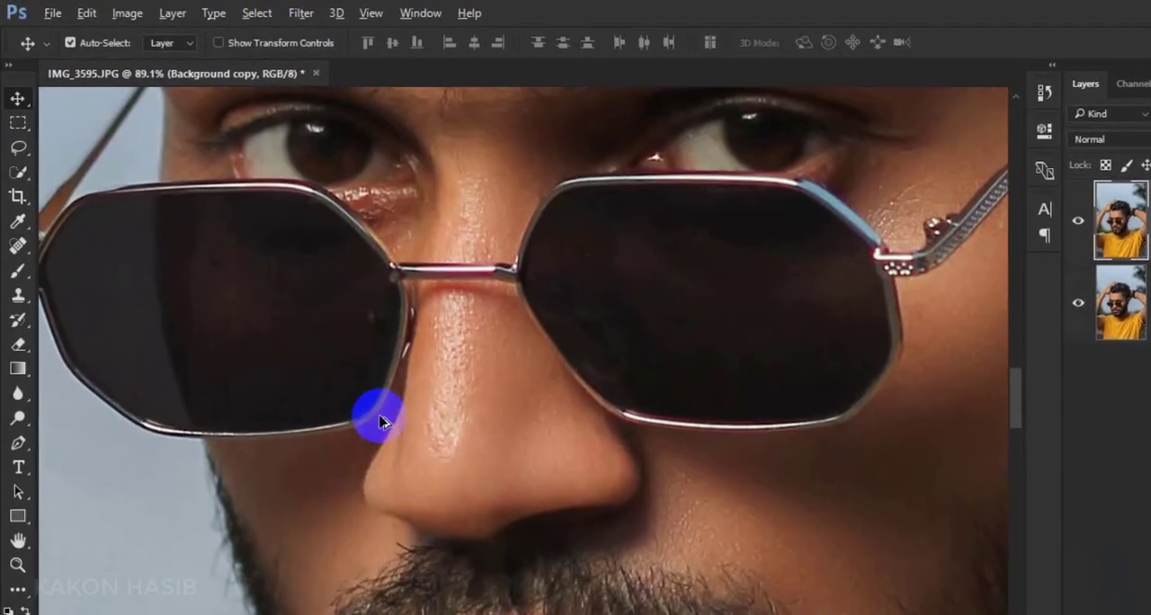
click(16, 243)
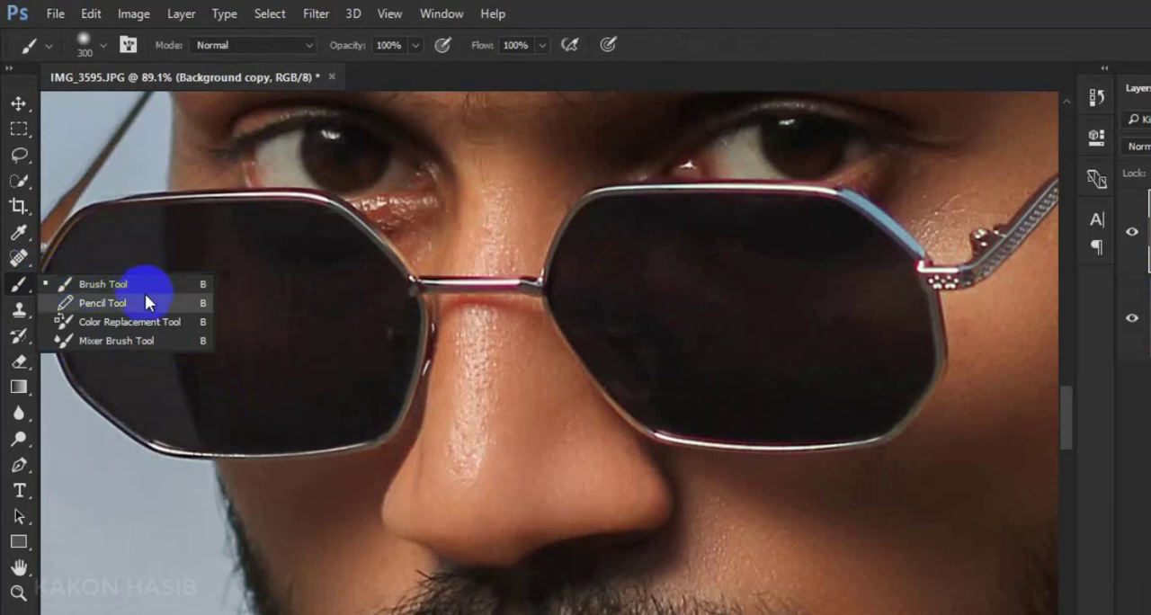
click(125, 343)
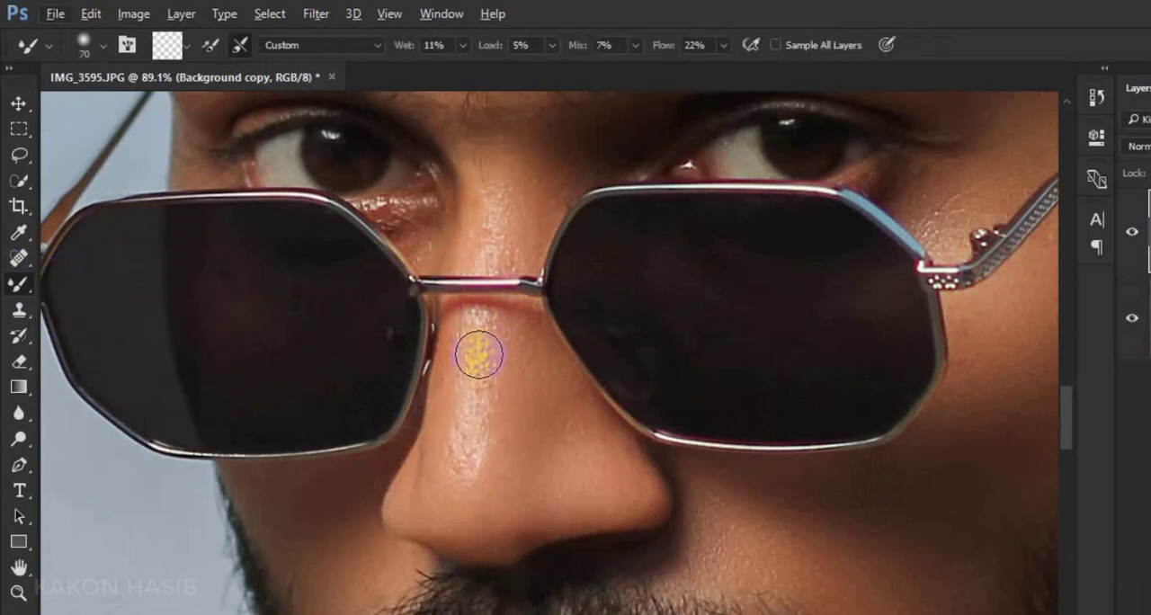
scroll(475, 351, up, 3)
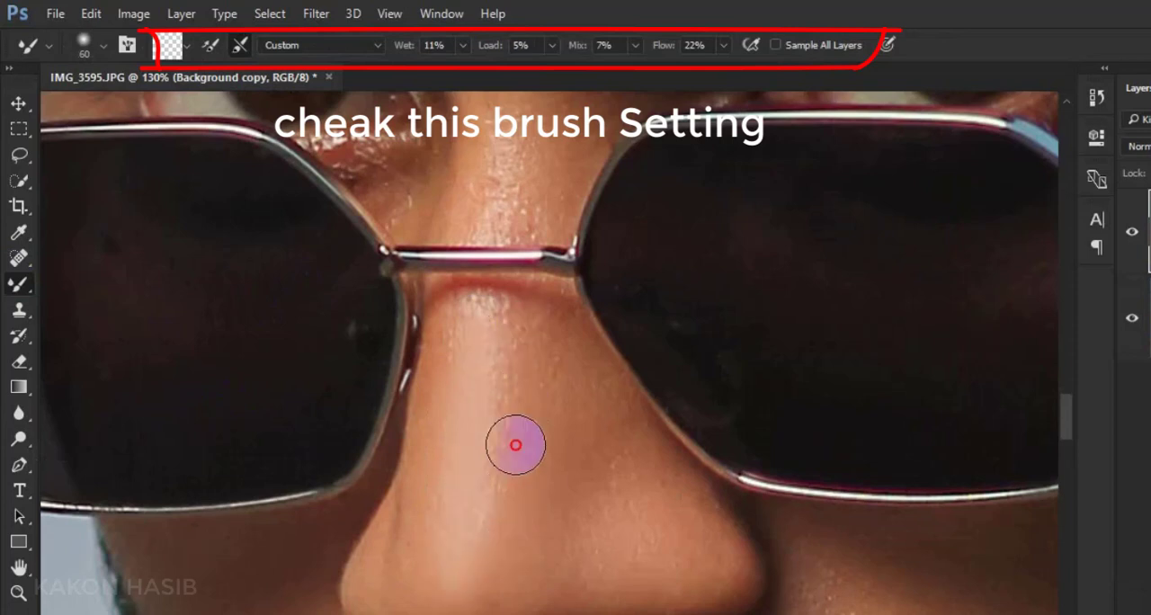
scroll(513, 404, up, 3)
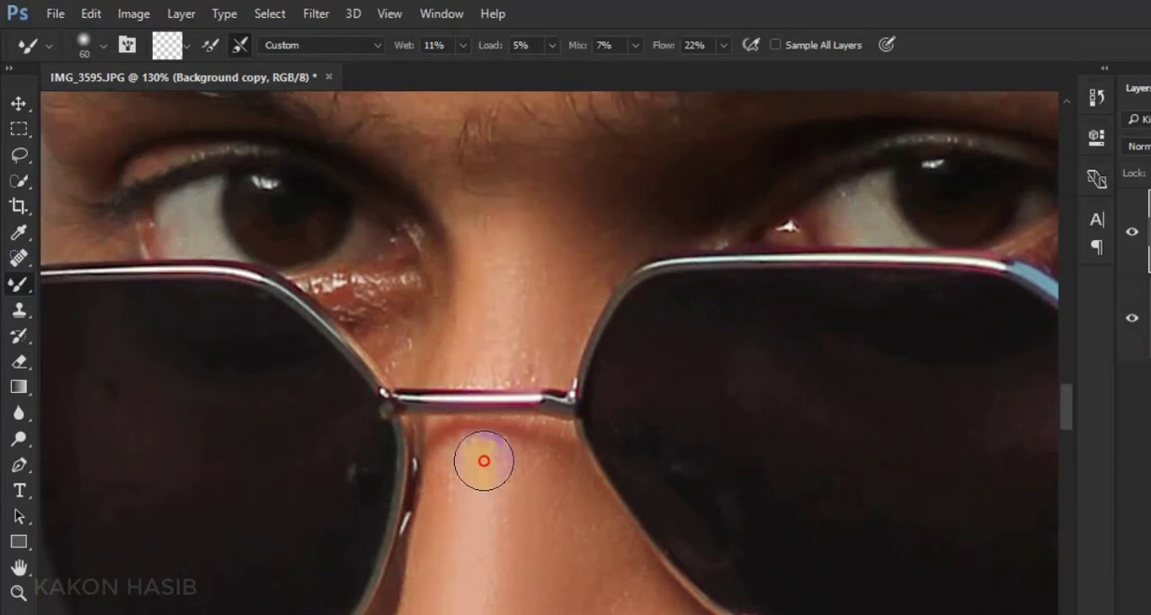
scroll(496, 490, down, 3)
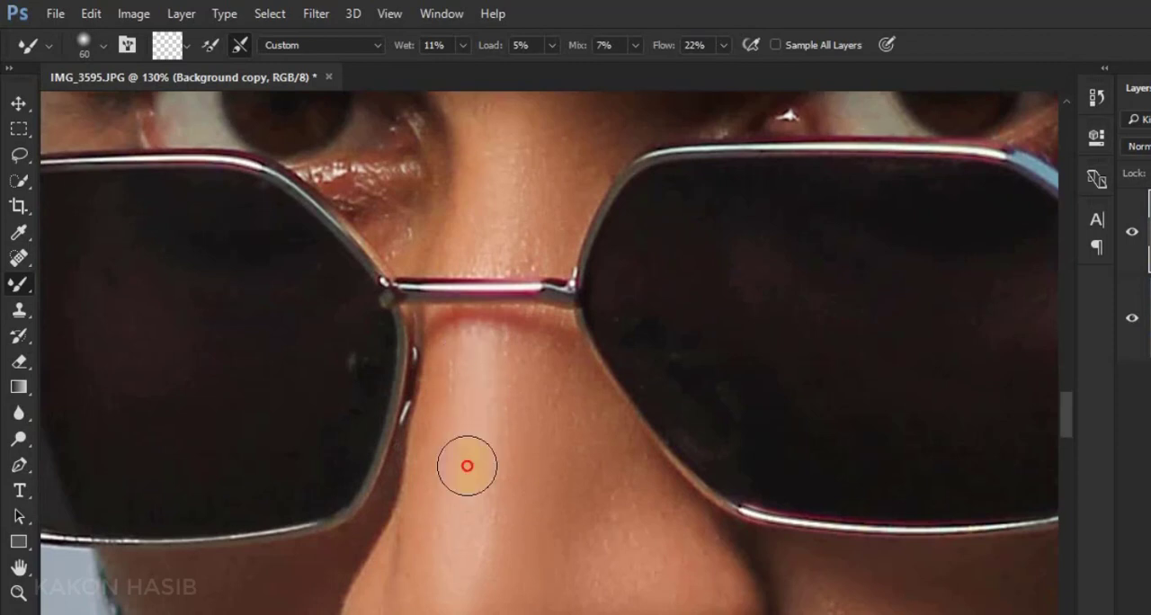
drag(516, 360, 520, 544)
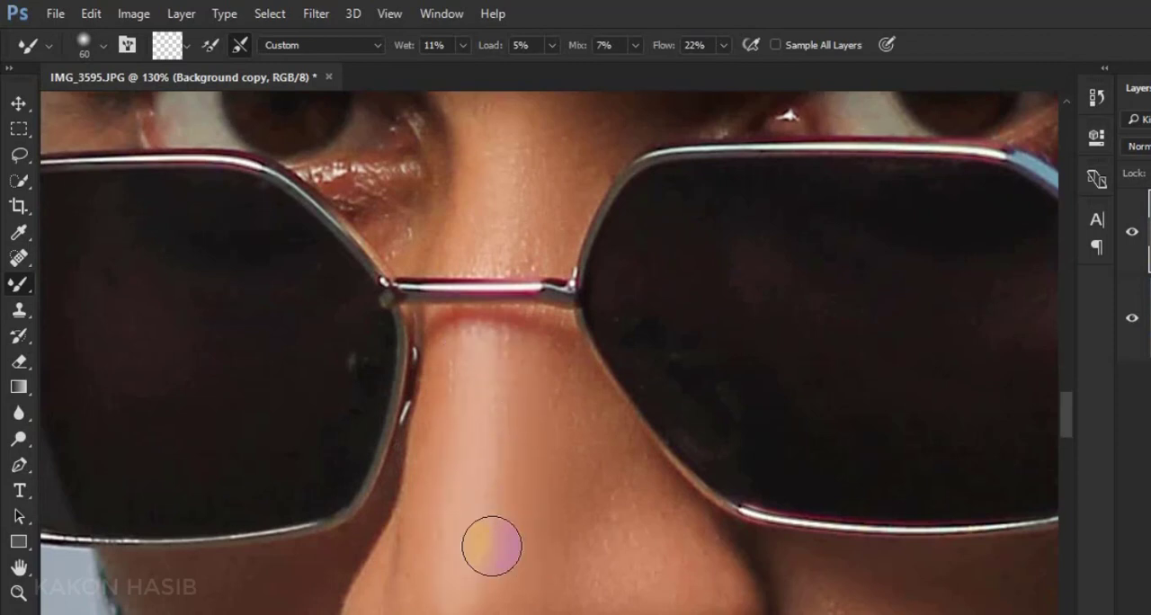
scroll(475, 542, down, 3)
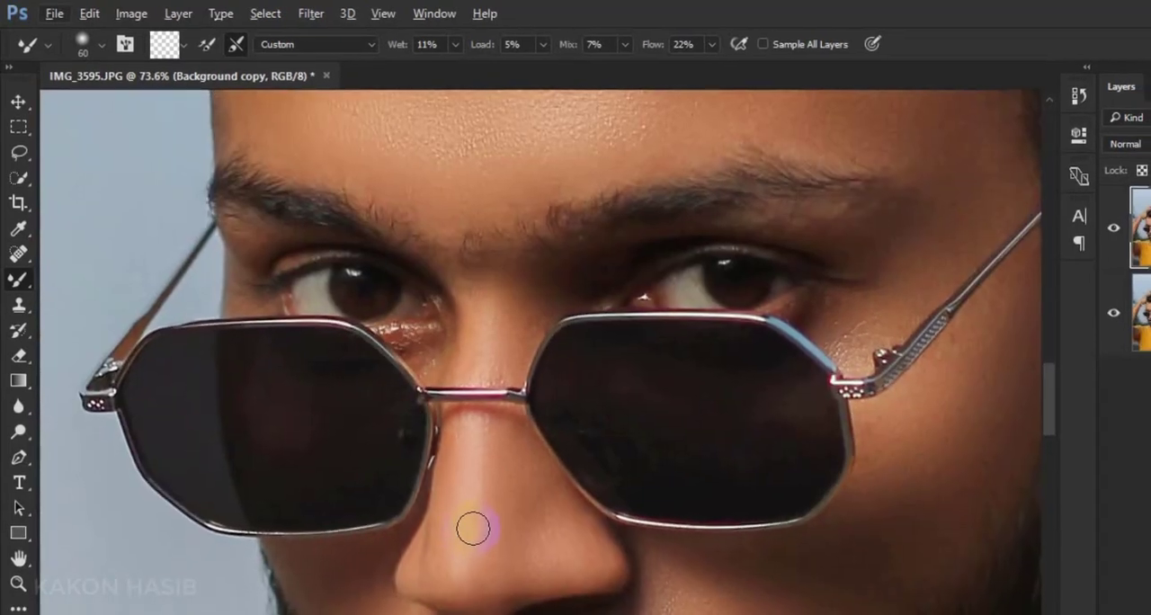
Examine the Mixer Brush smoothing across the whole face at several magnifications
scroll(537, 482, down, 4)
scroll(540, 472, down, 3)
scroll(574, 343, up, 2)
scroll(487, 292, up, 2)
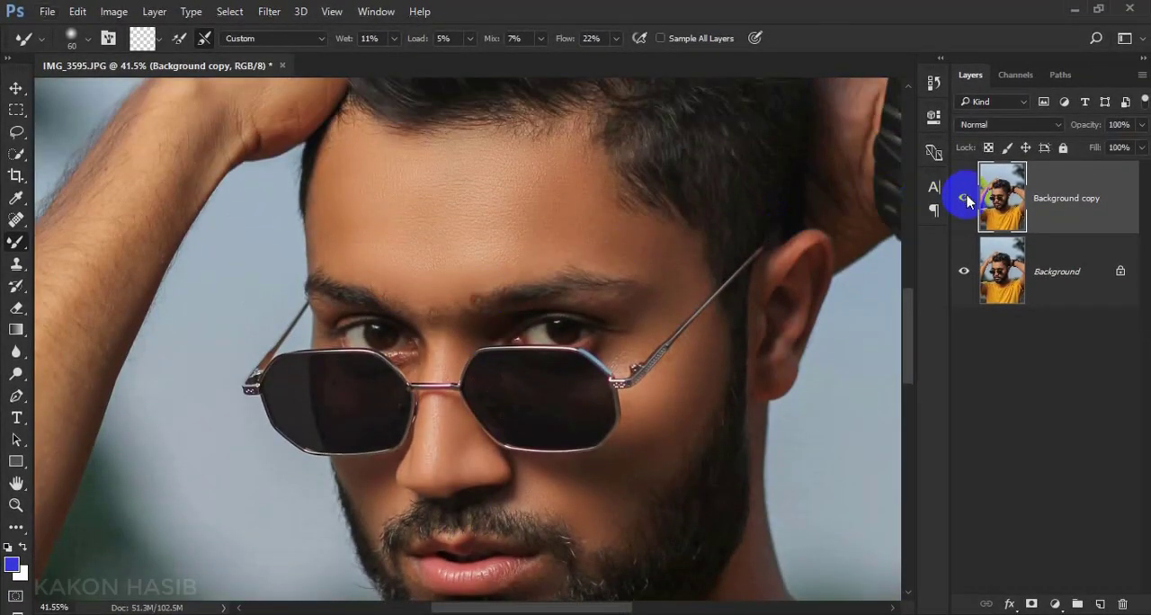
scroll(516, 361, down, 1)
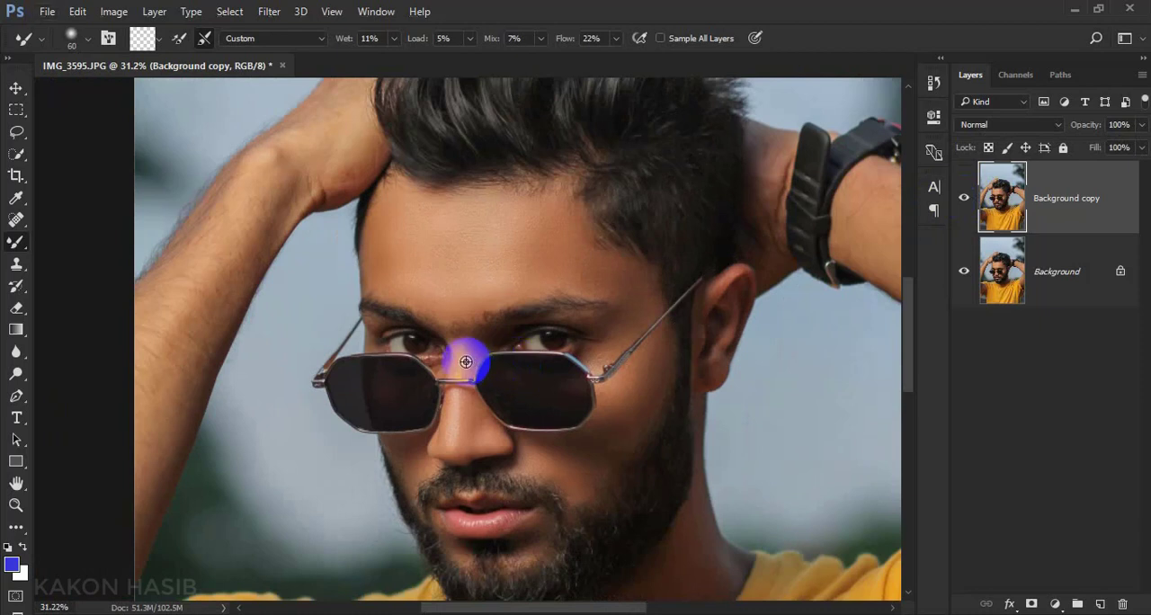
click(17, 87)
scroll(529, 333, down, 2)
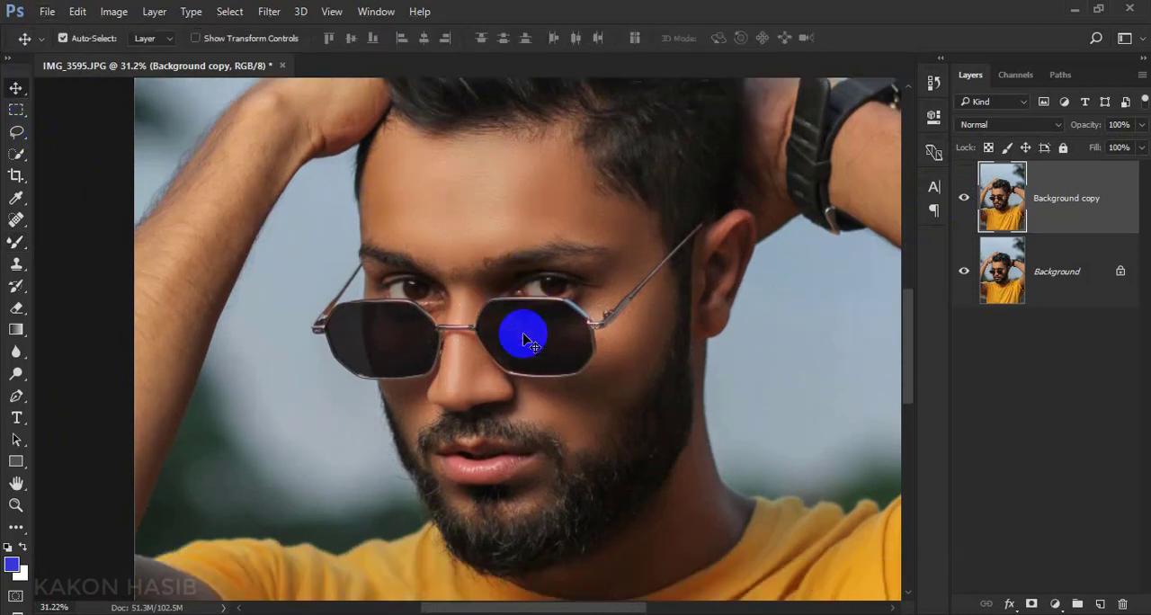
scroll(523, 282, up, 2)
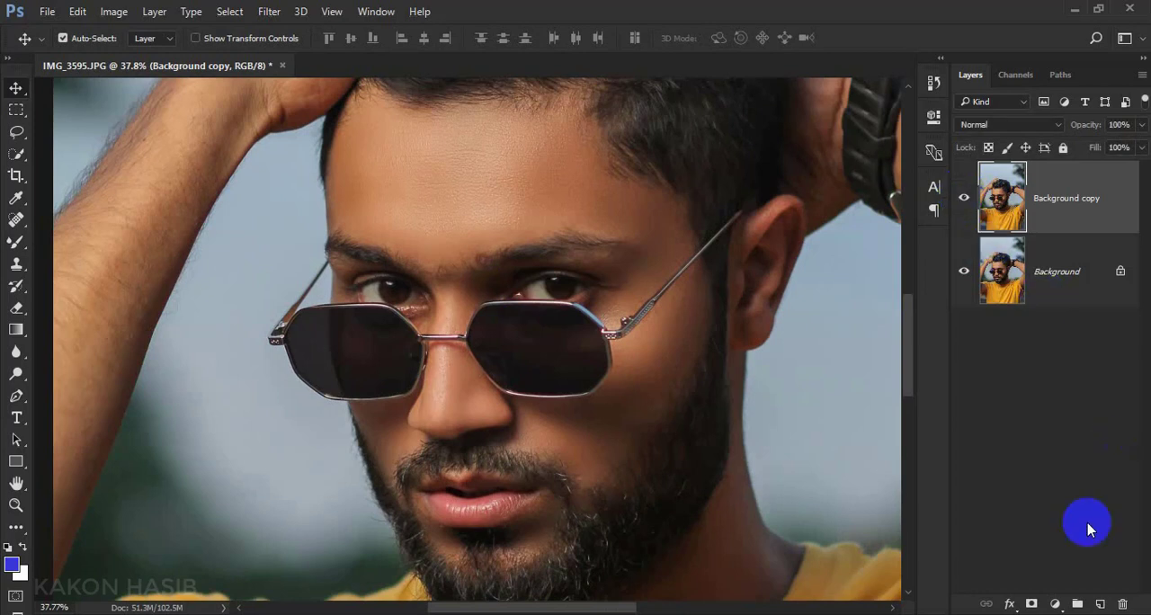
click(1054, 604)
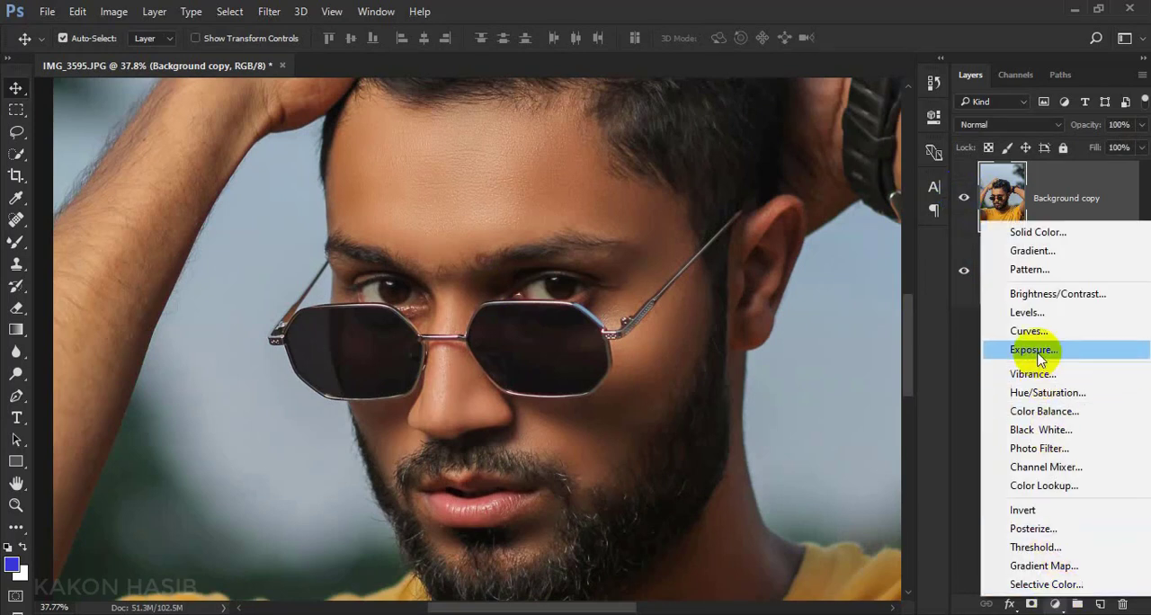
click(971, 390)
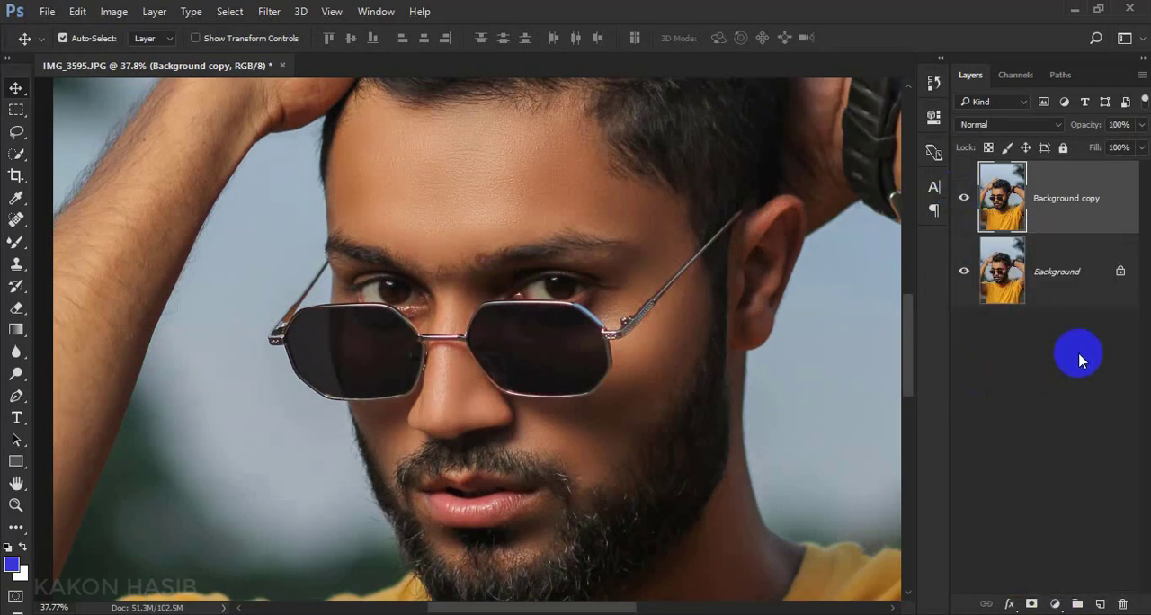
click(16, 374)
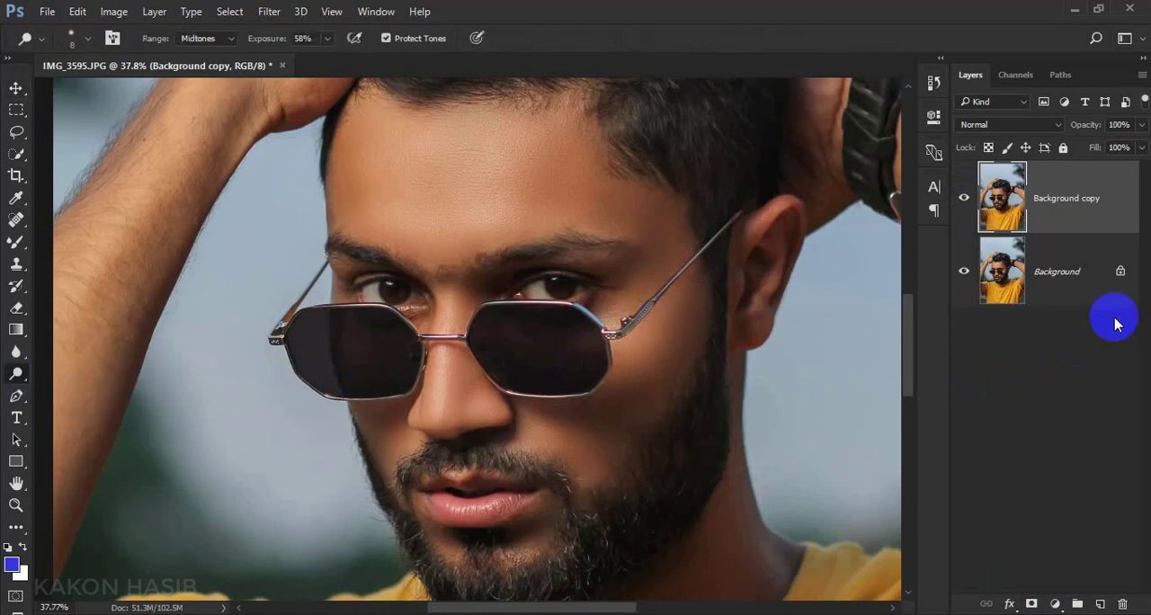
Add a Curves adjustment layer above the Background copy and raise the RGB curve's midpoint to brighten the image
click(1057, 603)
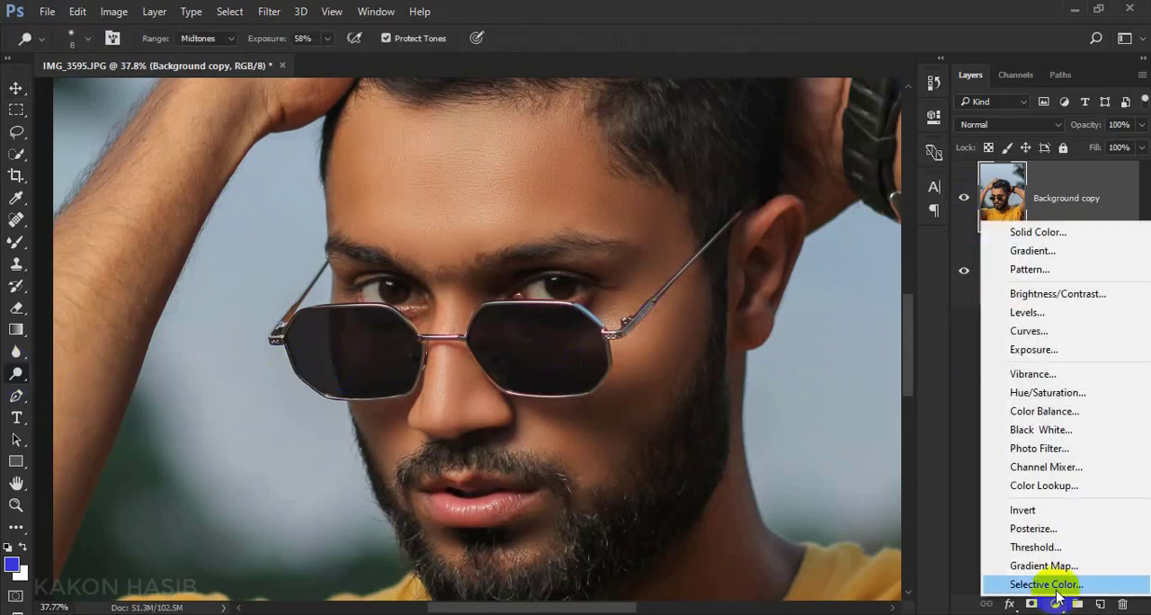
click(1029, 331)
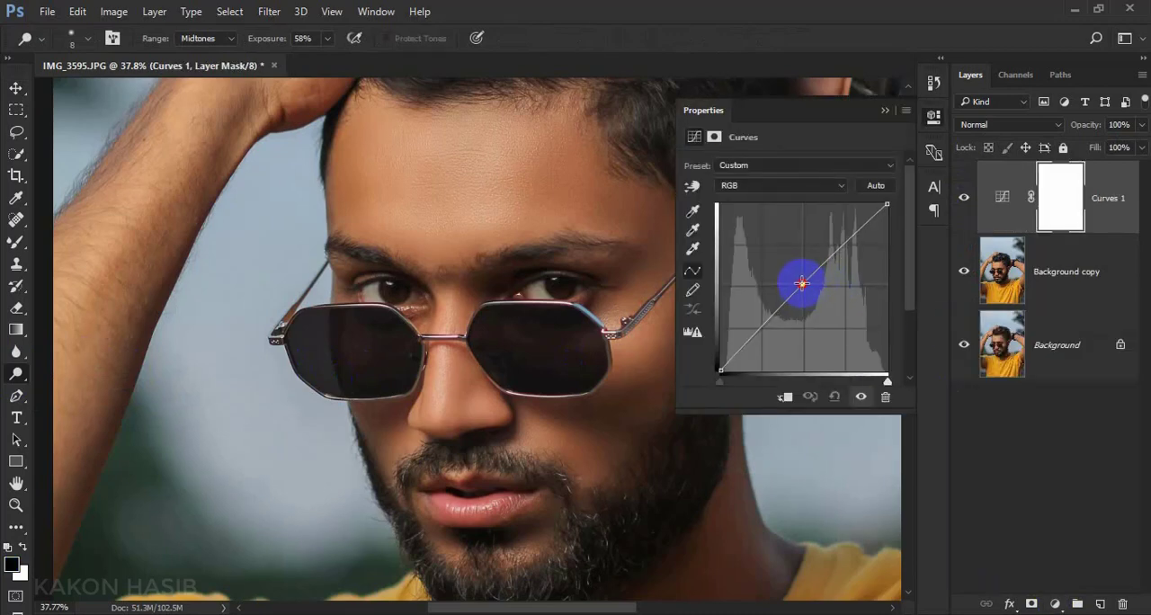
drag(801, 284, 792, 277)
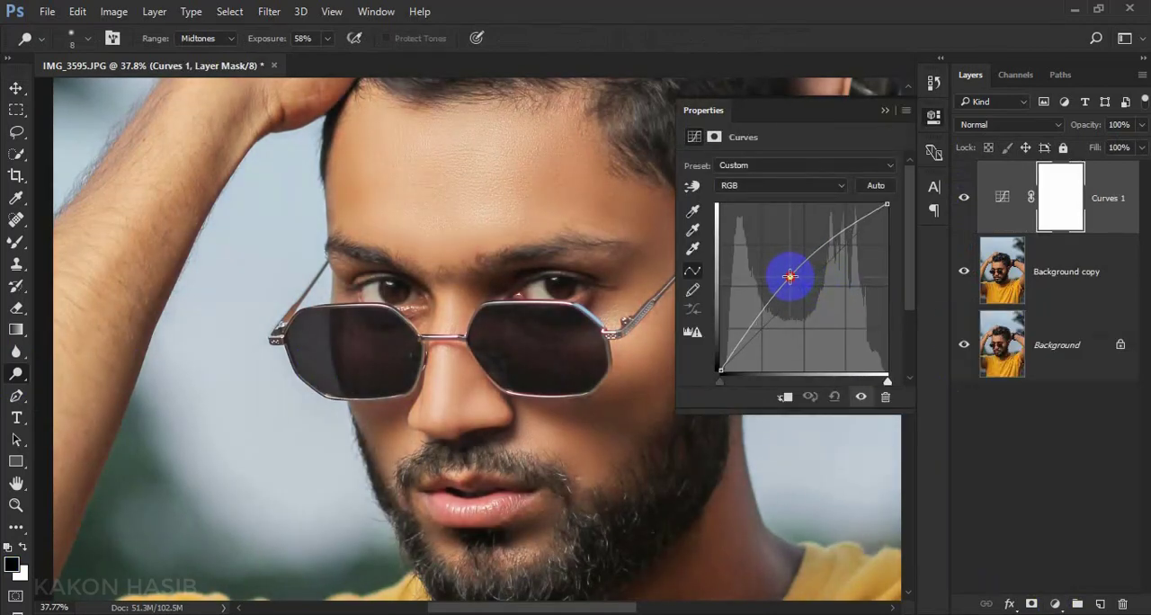
click(885, 110)
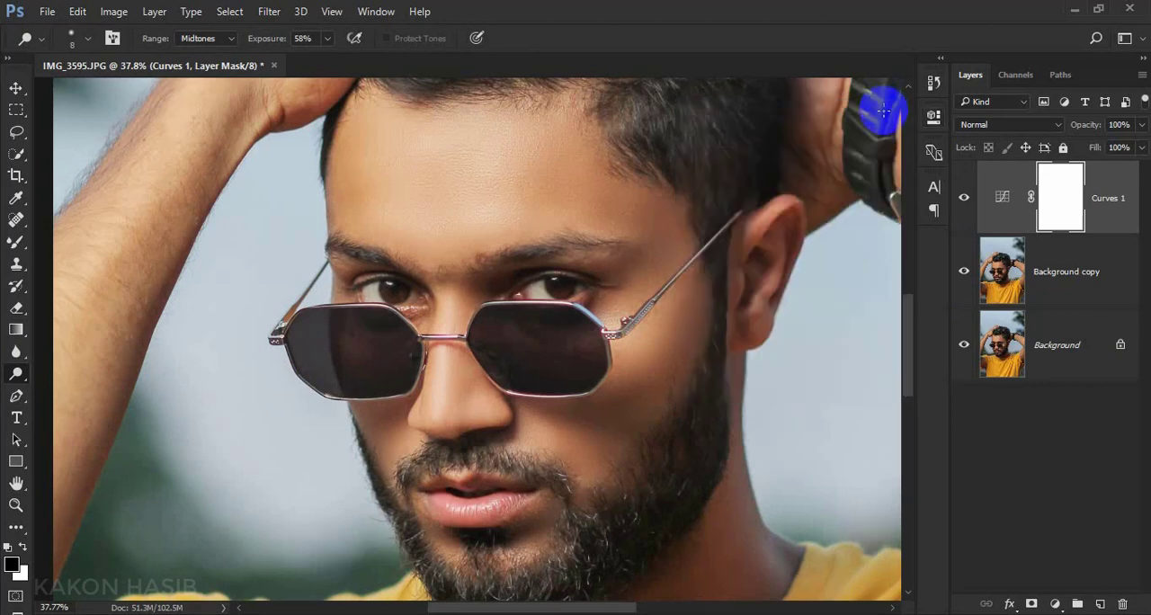
Invert the brightening Curves layer's mask to black and rename the layer "dodge"
key(ctrl+i)
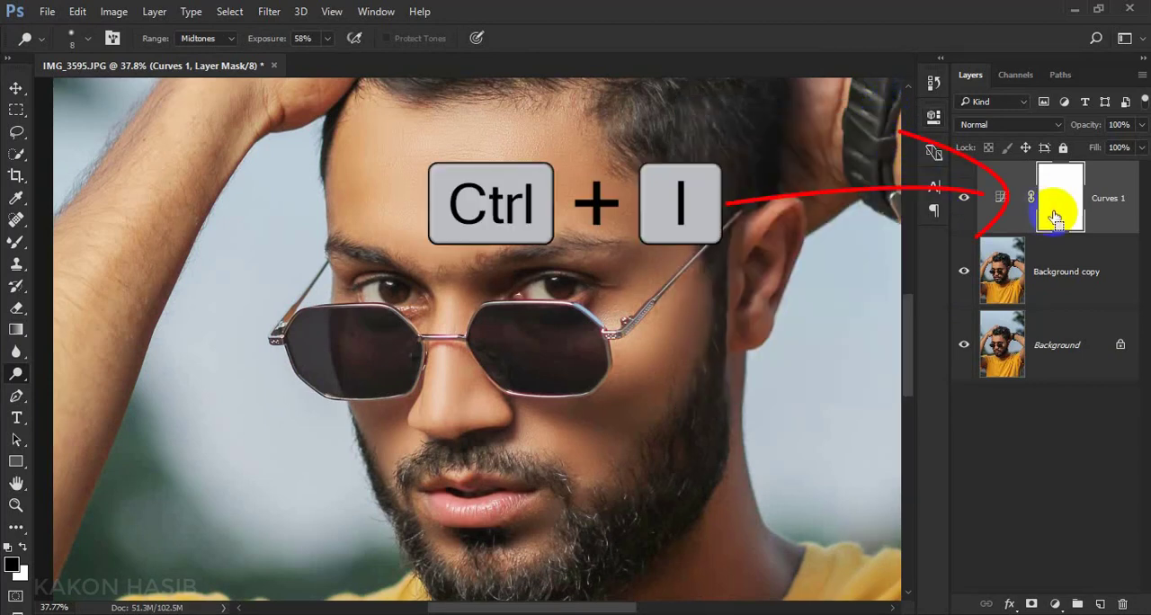
key(ctrl+i)
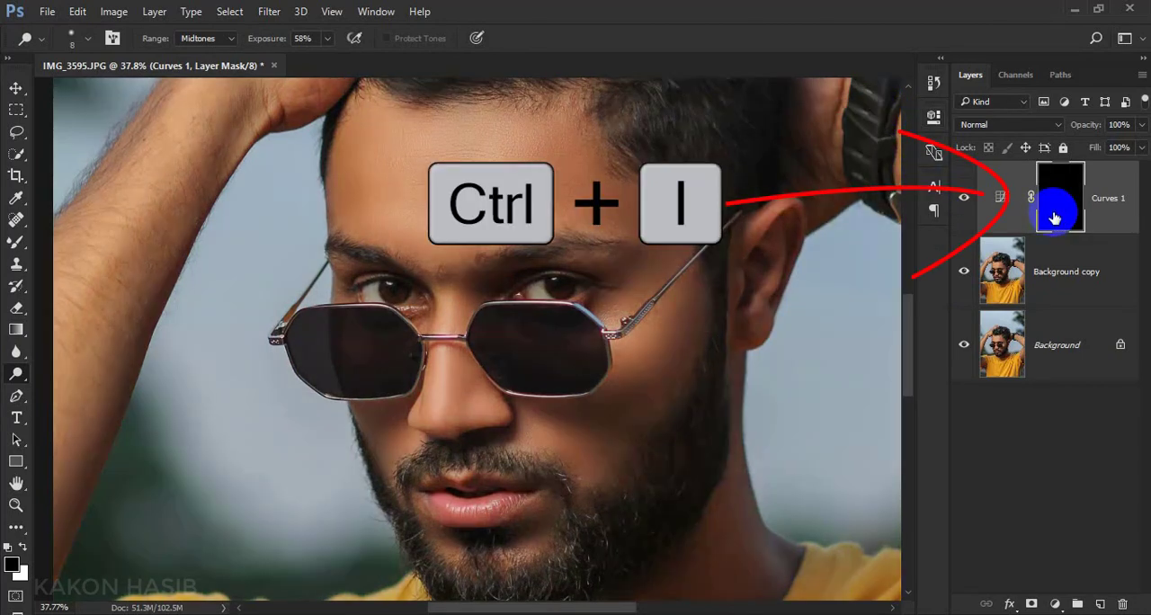
double_click(1112, 198)
text(d)
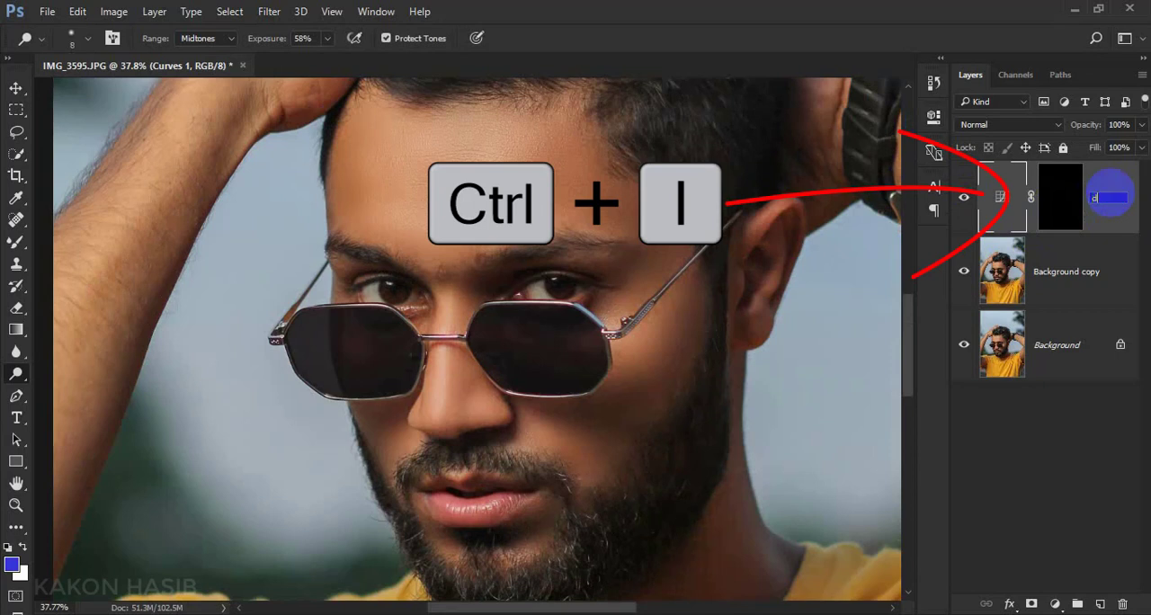
text(odge)
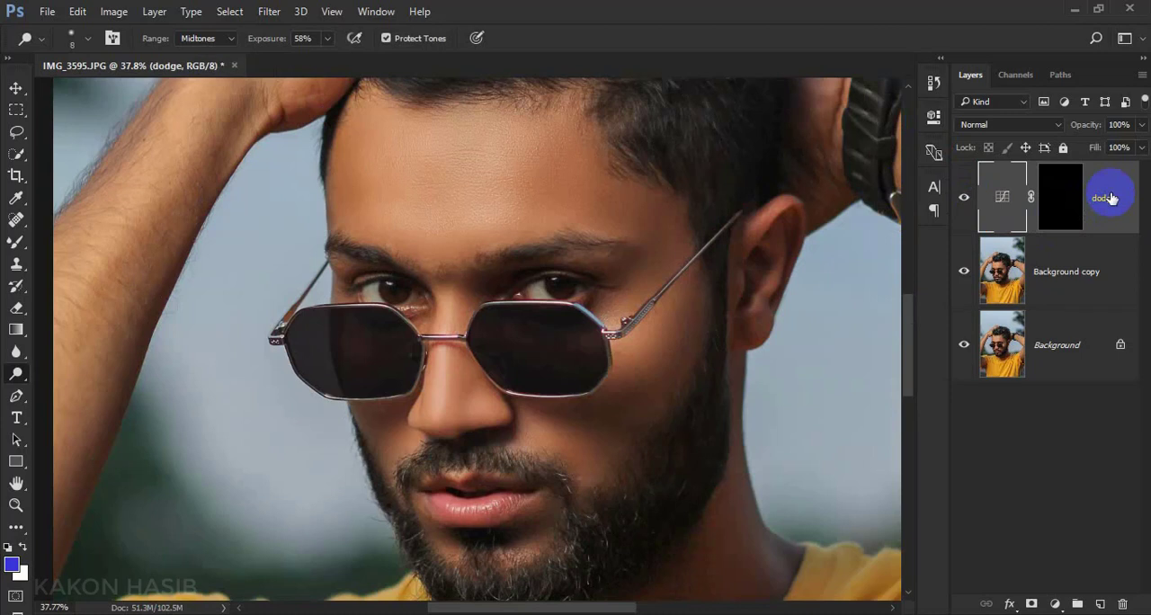
Add a second Curves adjustment layer above the dodge layer and lower the RGB curve's midpoint to darken the image
click(1055, 604)
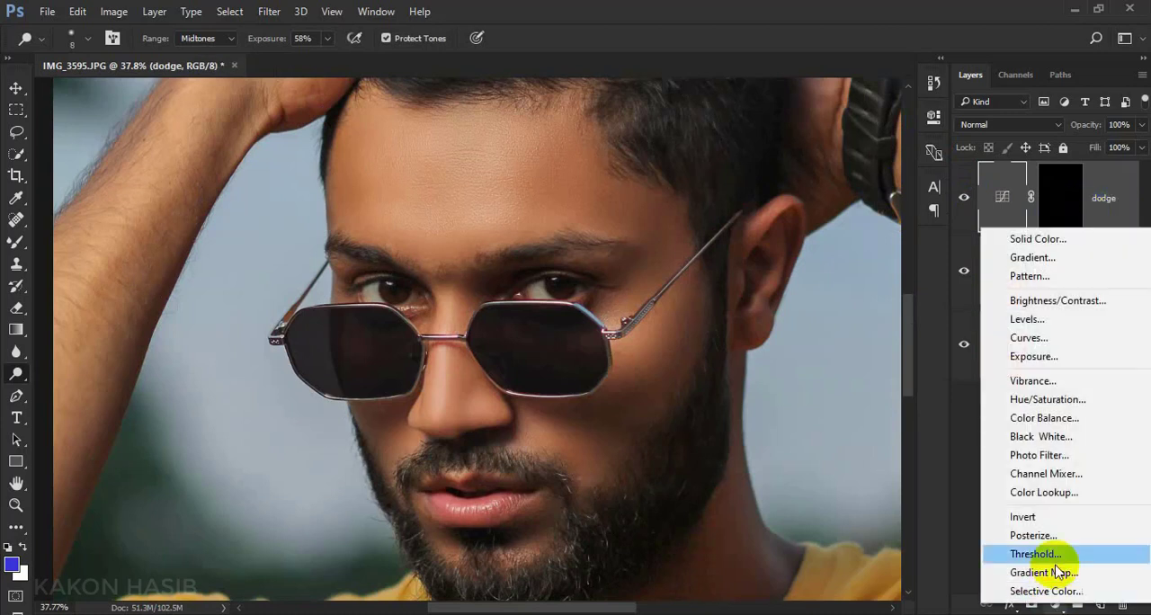
click(1026, 340)
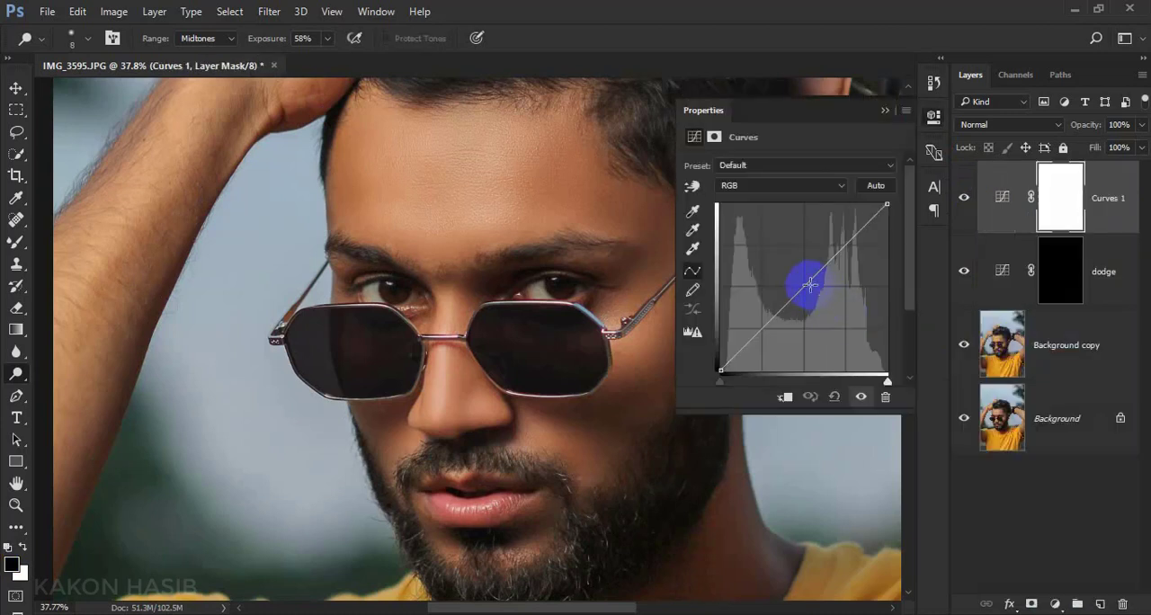
drag(806, 281, 813, 289)
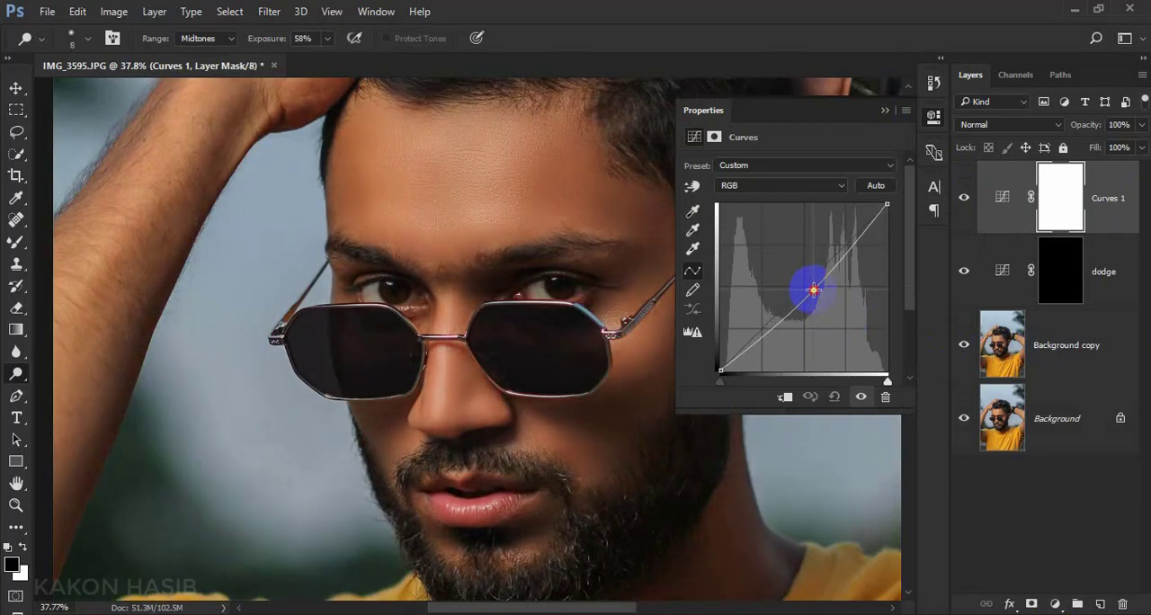
click(885, 110)
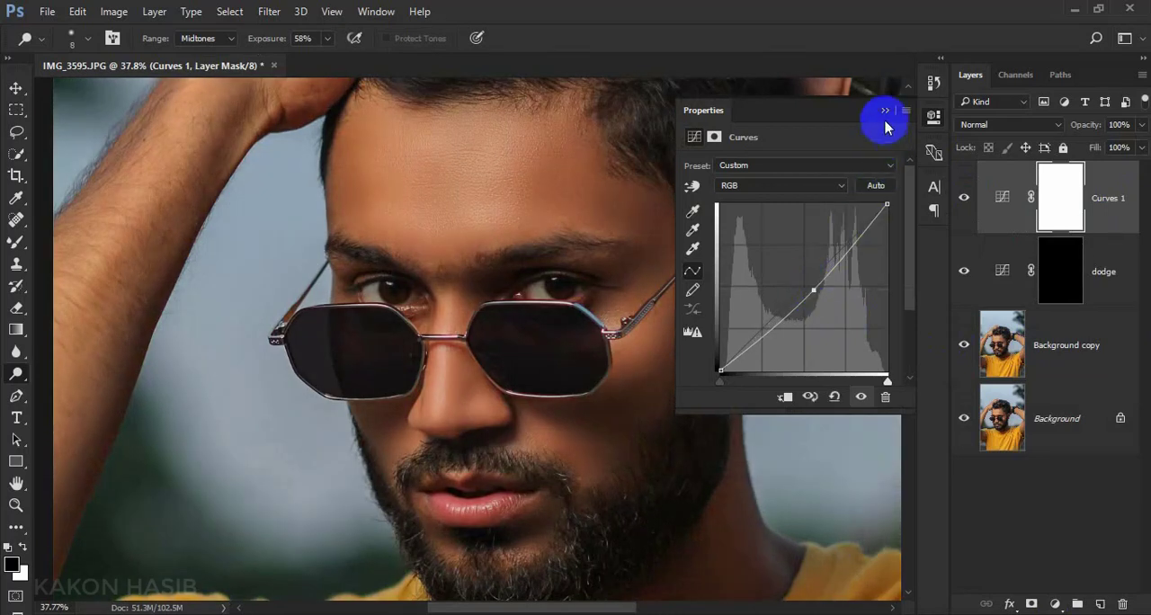
click(964, 198)
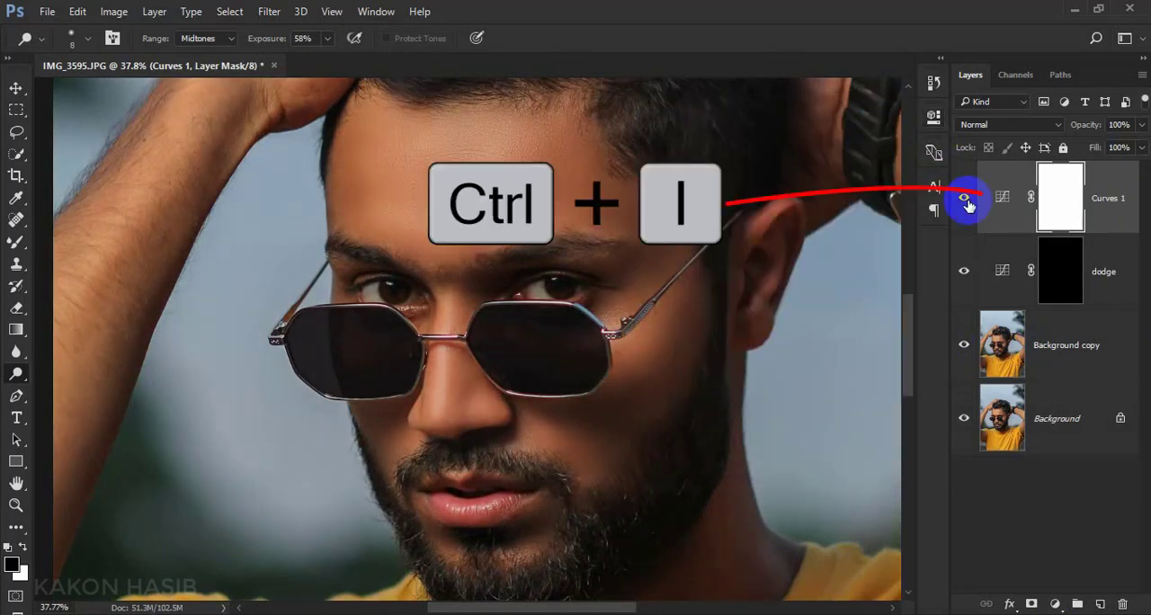
Invert the darkening Curves layer's mask to black and rename the layer "brun"
key(ctrl+i)
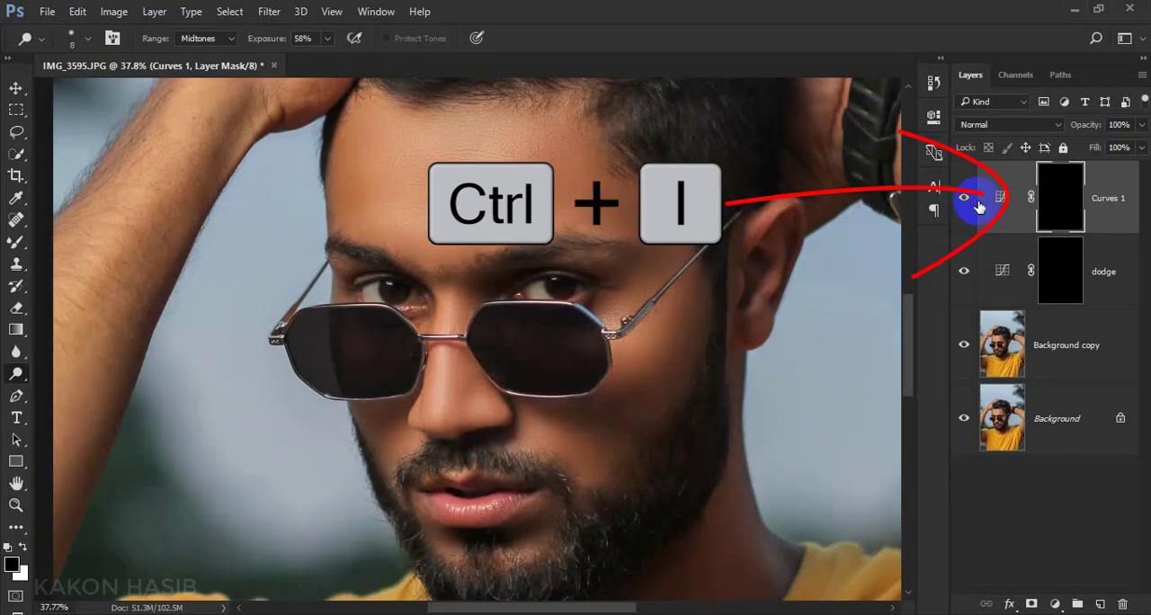
double_click(1104, 198)
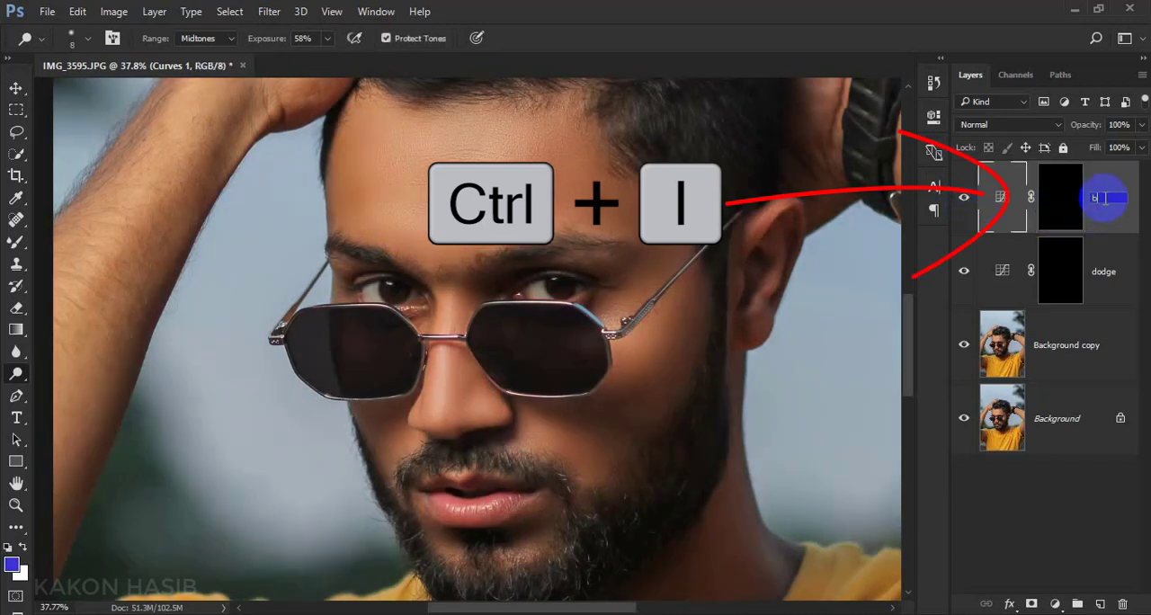
text(brun)
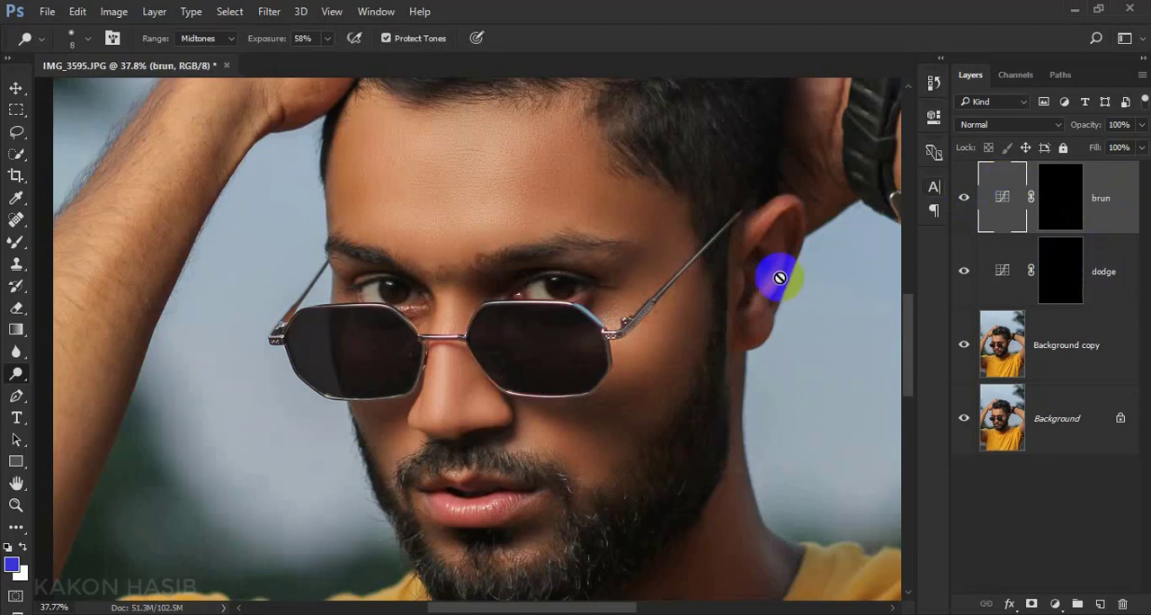
Group the brun and dodge layers, and select the dodge layer's mask inside the expanded group
shift+click(1104, 280)
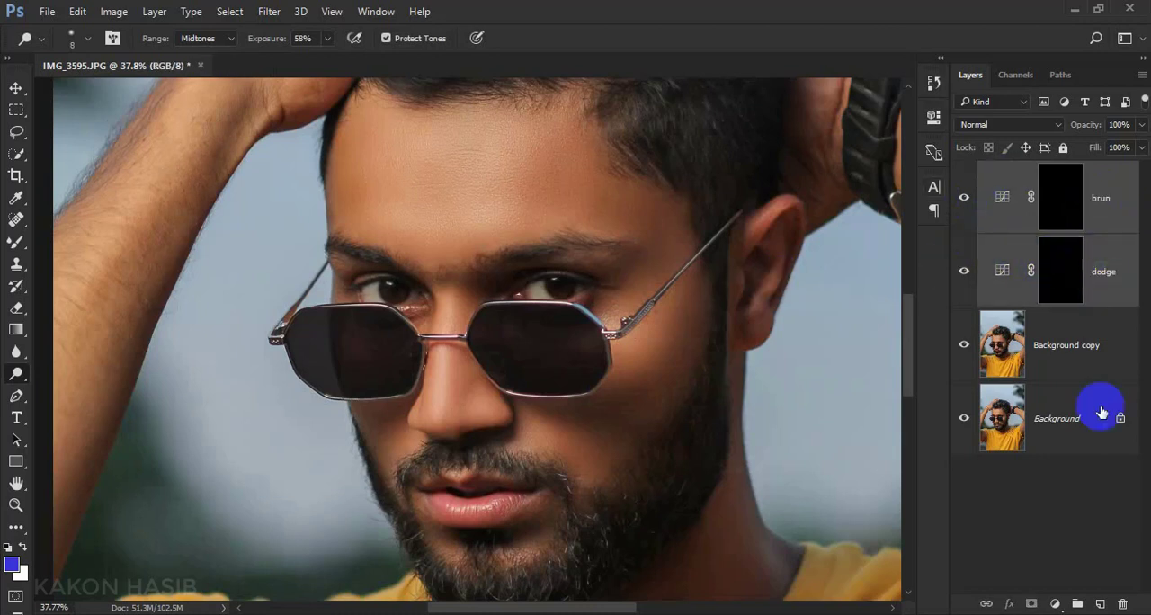
click(1078, 603)
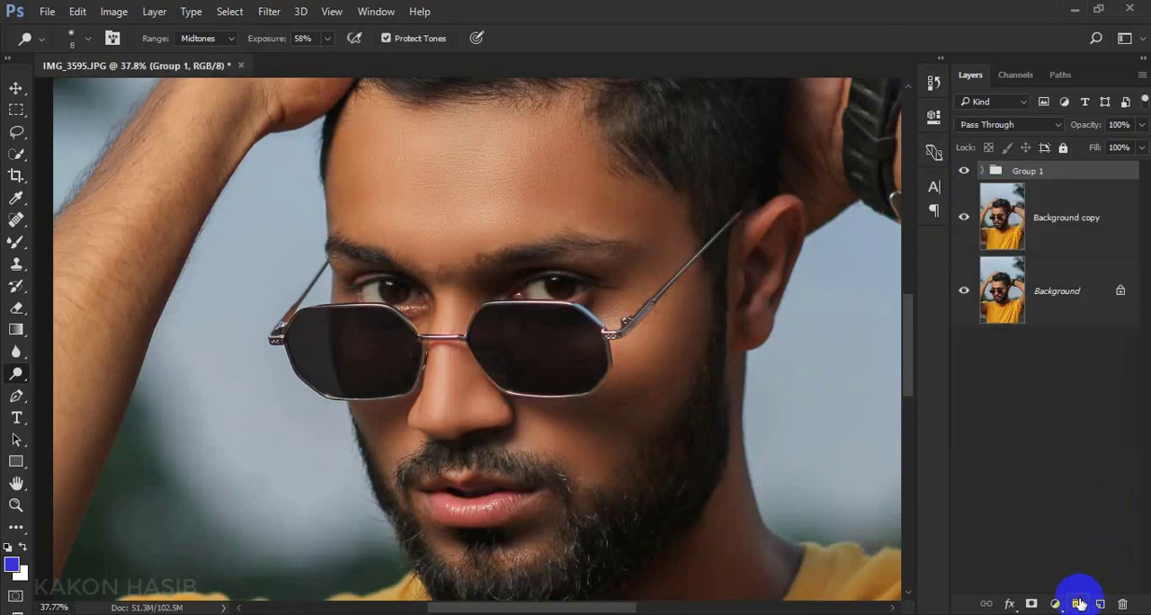
click(982, 172)
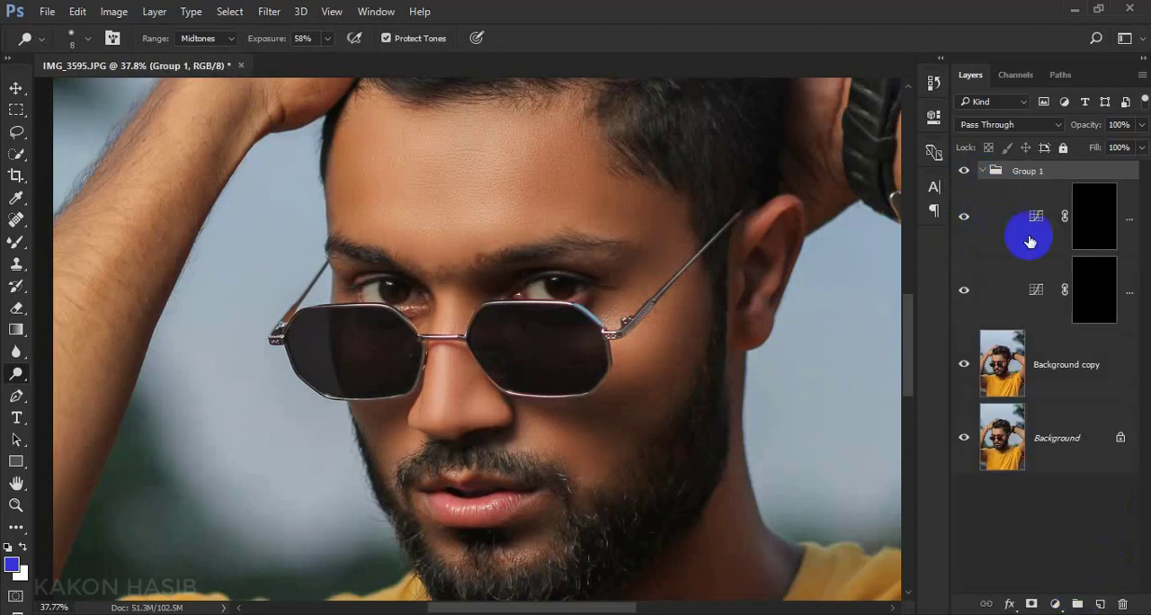
click(1104, 300)
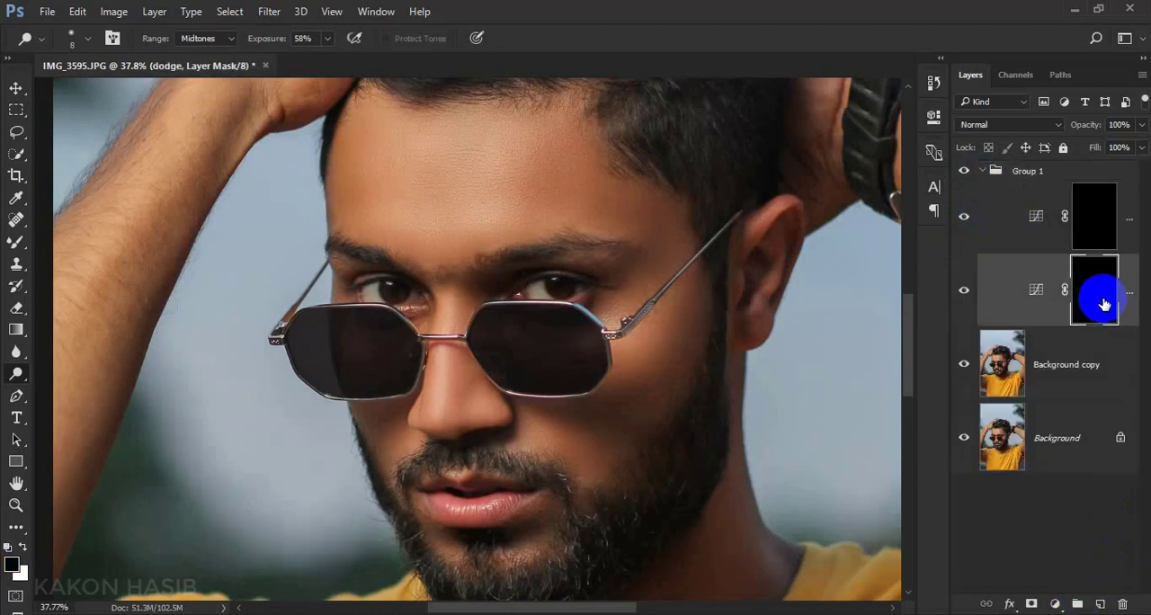
Switch to the Brush tool at 48% flow, enlarge it to 400, and try a stroke across the forehead on the dodge mask
click(15, 246)
click(77, 244)
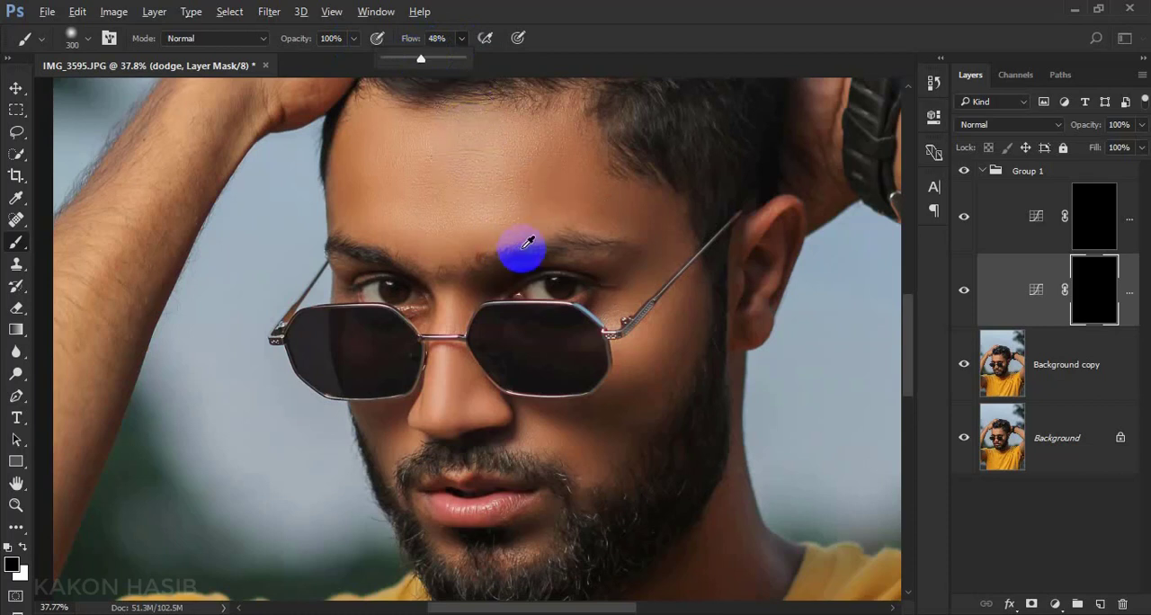
scroll(523, 252, up, 2)
scroll(525, 252, up, 2)
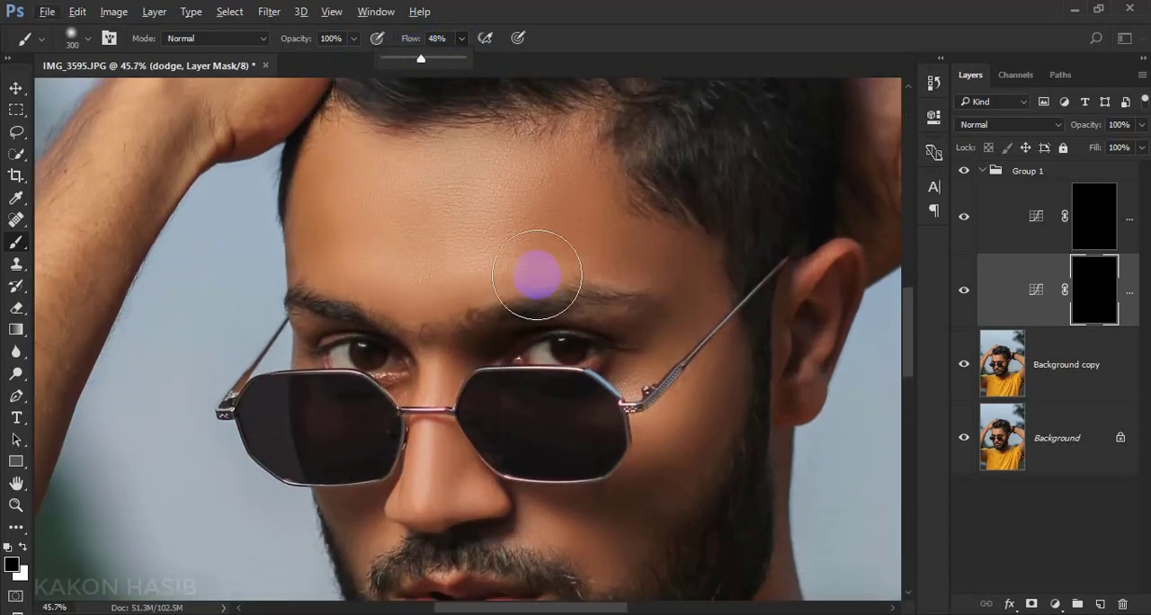
click(532, 200)
key(bracketright)
drag(518, 224, 501, 257)
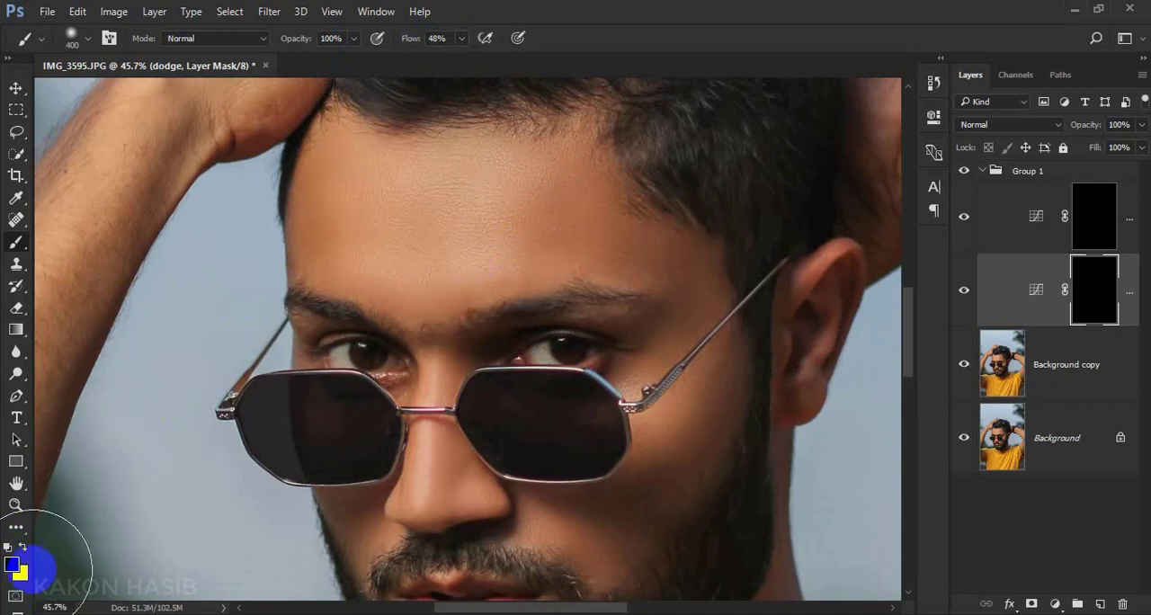
Swap the foreground colour to white and paint the dodge mask over the middle of the forehead to brighten it
click(24, 547)
mouse_move(413, 243)
mouse_down()
mouse_move(513, 192)
mouse_move(480, 262)
mouse_move(476, 225)
mouse_move(404, 206)
mouse_move(396, 219)
mouse_move(385, 249)
mouse_move(441, 378)
mouse_move(416, 346)
mouse_up()
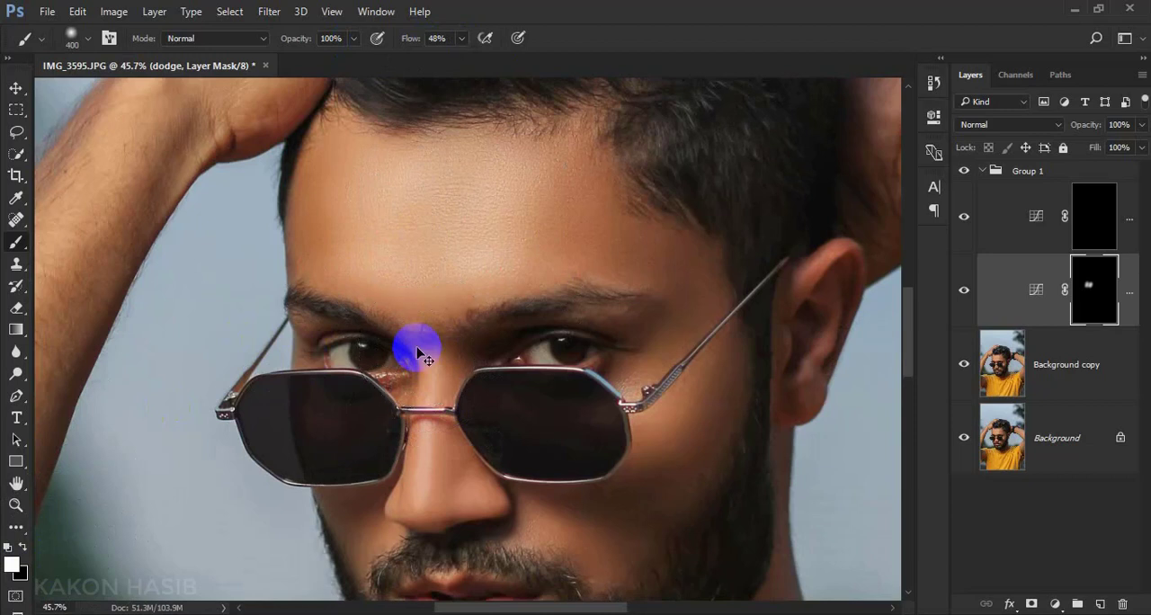
key(ctrl+z)
drag(406, 183, 381, 273)
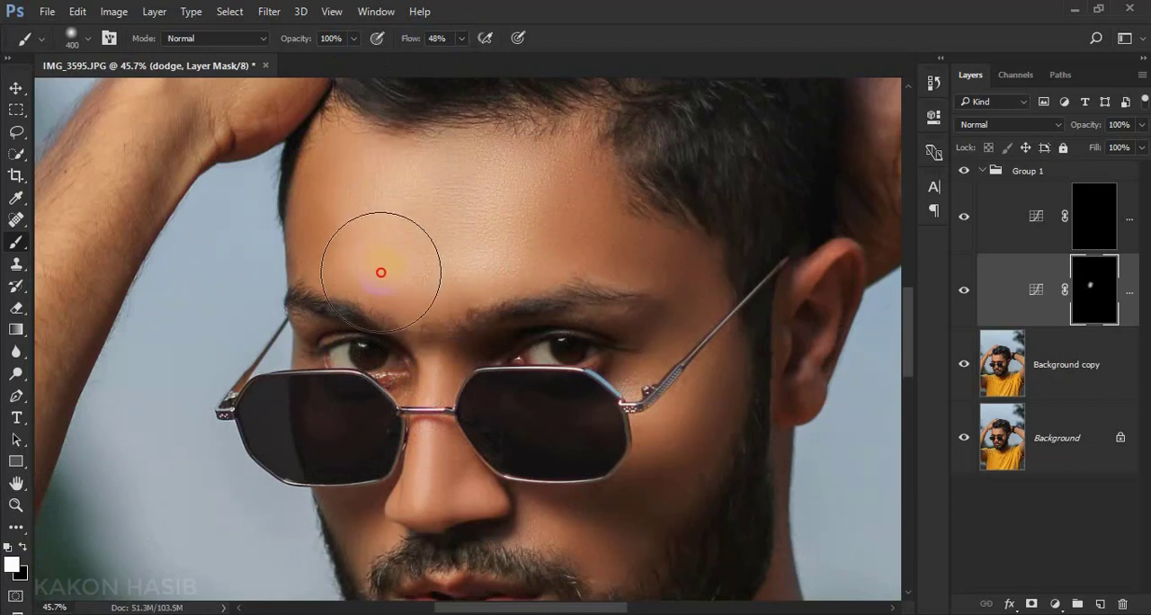
scroll(559, 319, down, 1)
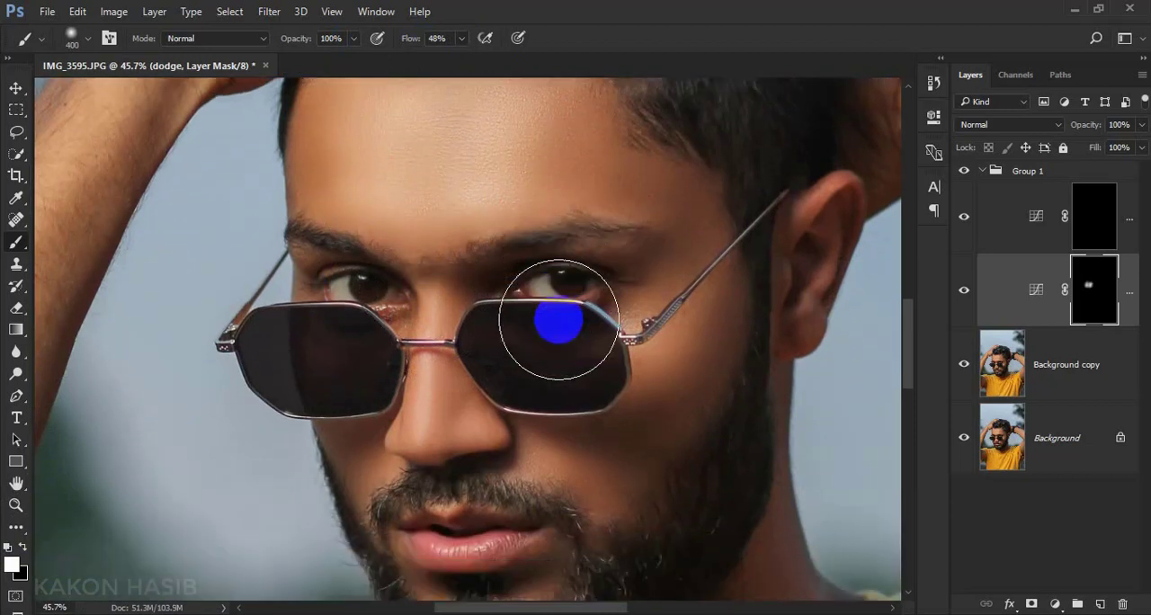
scroll(596, 311, up, 1)
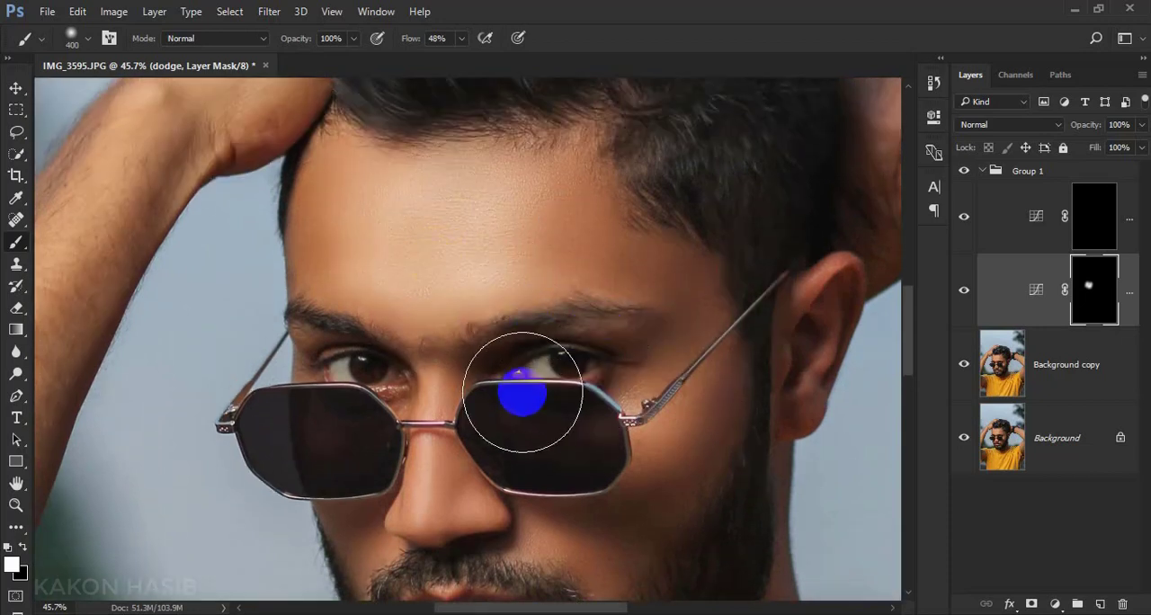
scroll(523, 393, down, 1)
scroll(522, 393, up, 1)
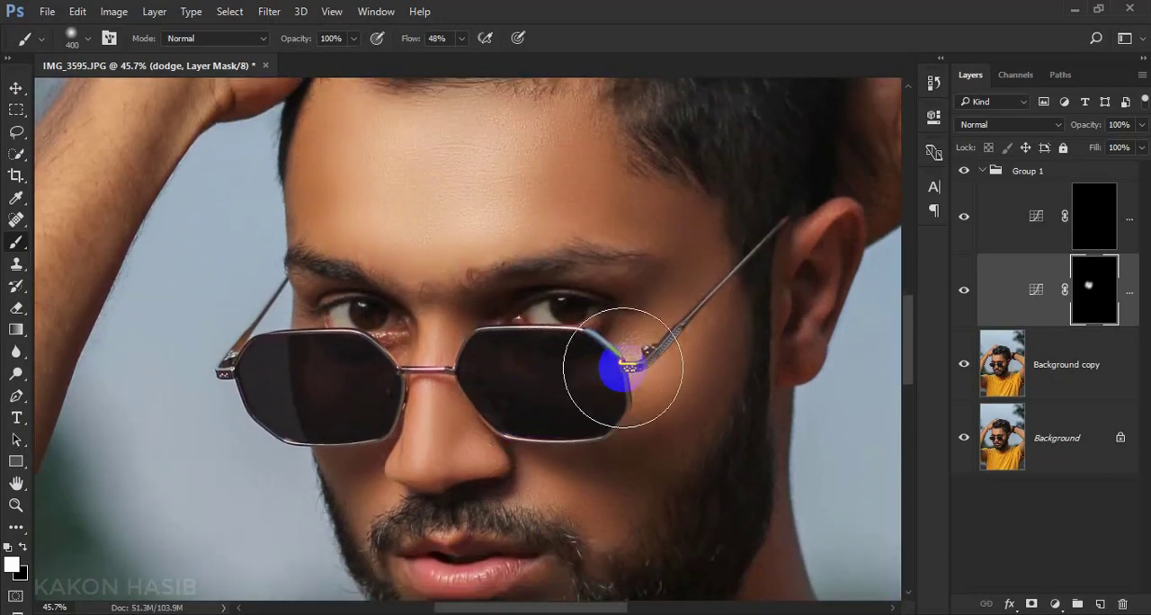
Reduce the brush to 300 and paint the dodge mask over the cheekbone beside the sunglasses' hinge
key(bracketleft)
key(bracketleft)
key(bracketleft)
key(bracketleft)
key(bracketleft)
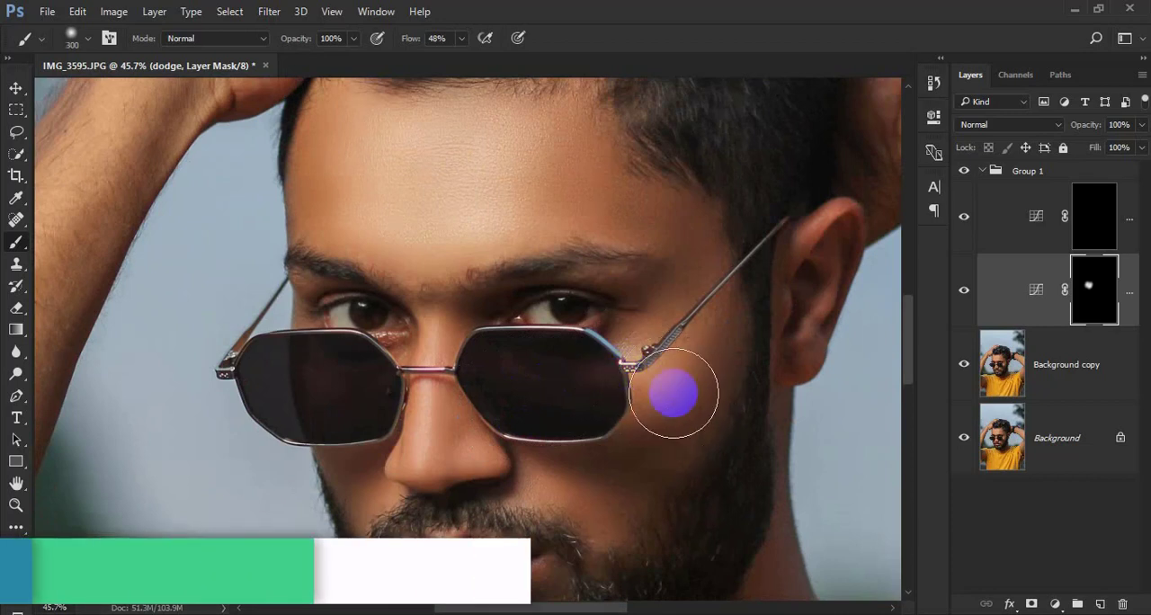
drag(712, 322, 662, 376)
Shrink the brush to 80 and brighten the ridge of the nose on the dodge mask
scroll(629, 485, down, 2)
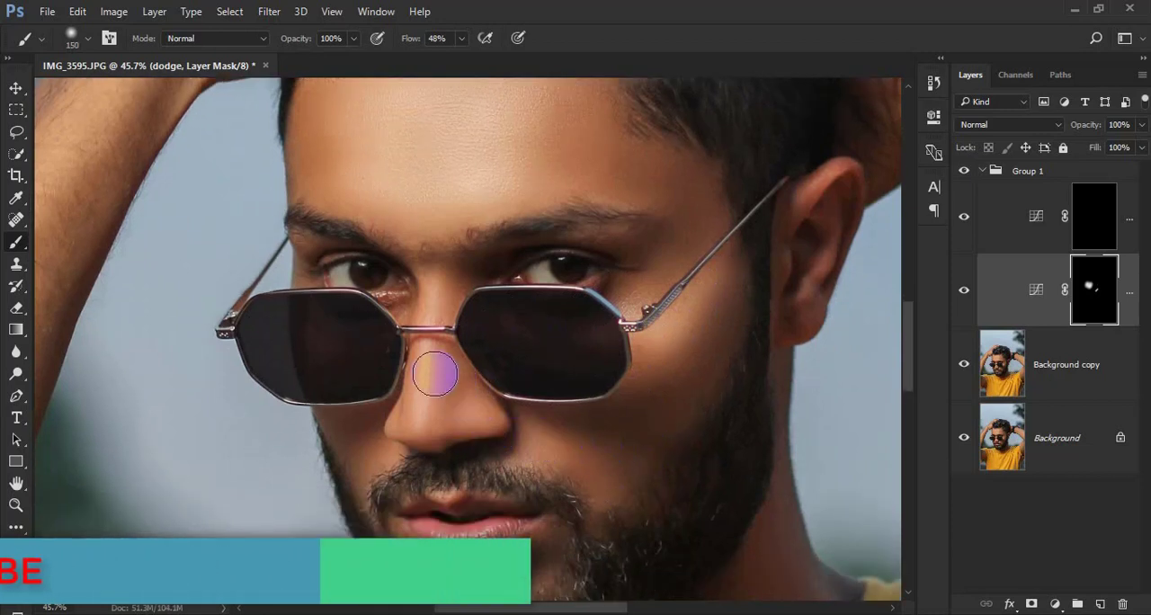
key(bracketleft)
key(bracketleft)
key(bracketleft)
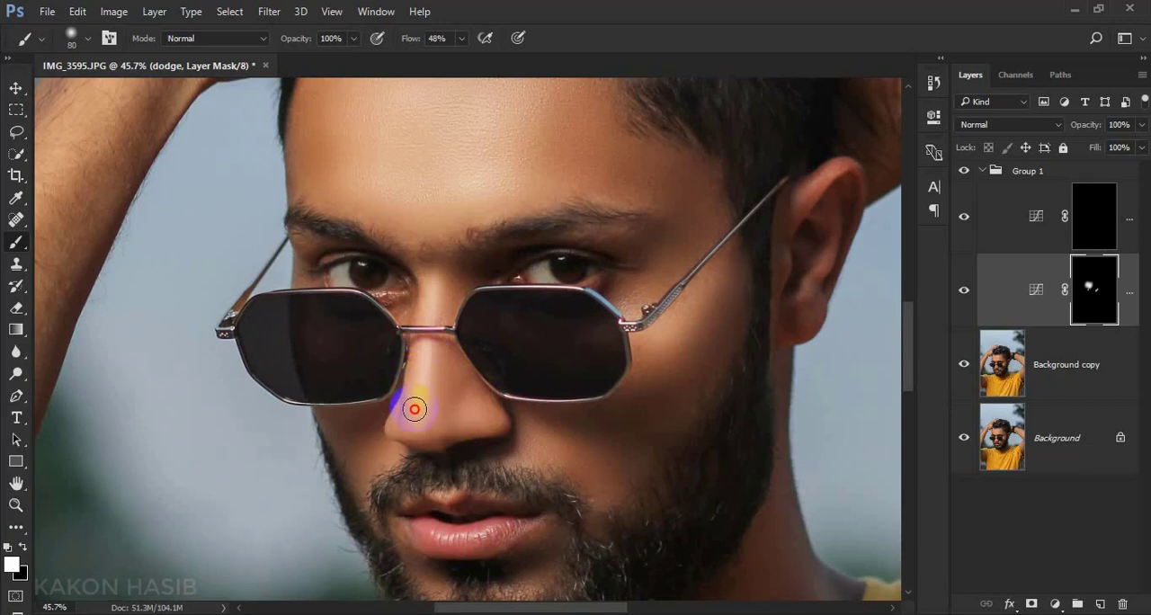
drag(414, 409, 415, 421)
Set the brush to size 200 and 54% opacity, and brighten the cheek below the lens and other facial highlights on the dodge mask
scroll(521, 474, down, 5)
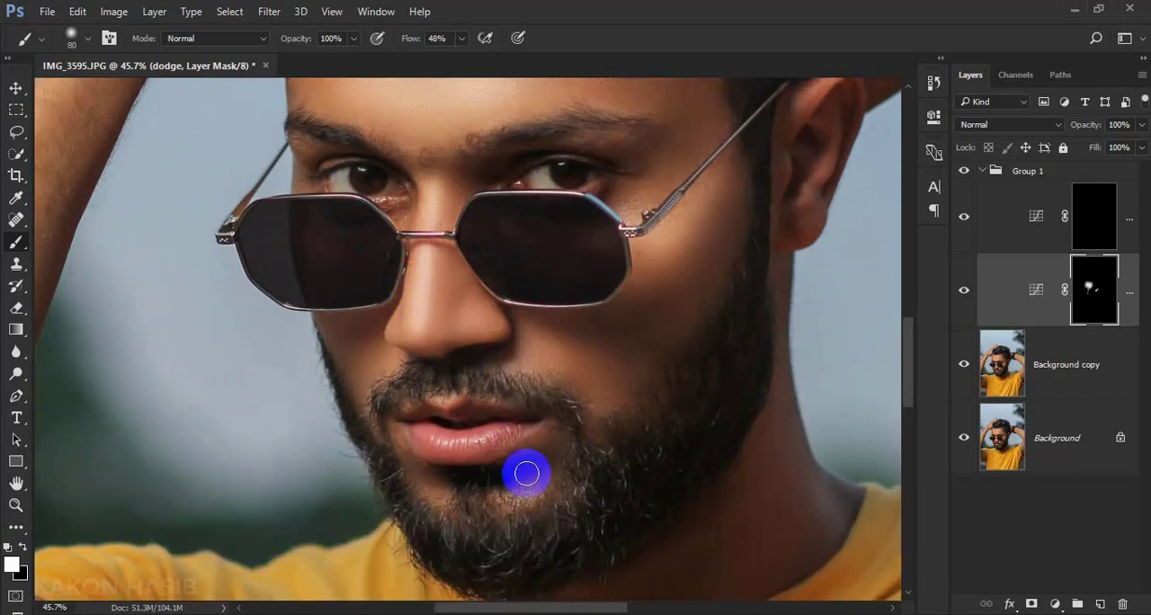
key(bracketright)
key(bracketright)
key(bracketright)
key(bracketright)
key(bracketright)
key(bracketright)
key(bracketright)
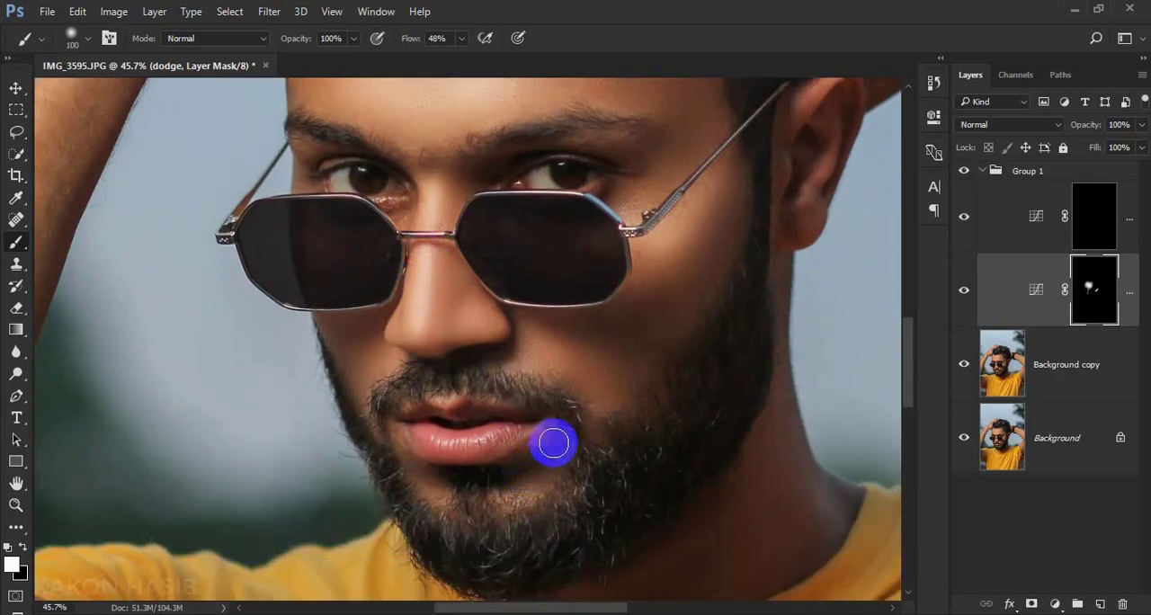
click(354, 38)
drag(530, 349, 629, 405)
scroll(630, 406, up, 2)
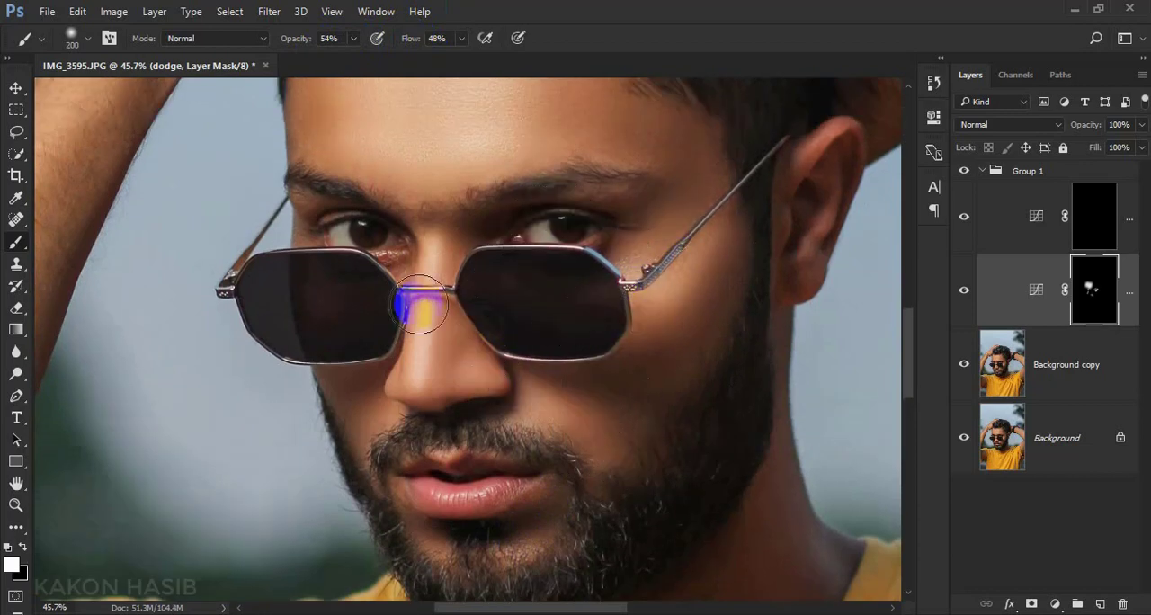
scroll(441, 472, down, 2)
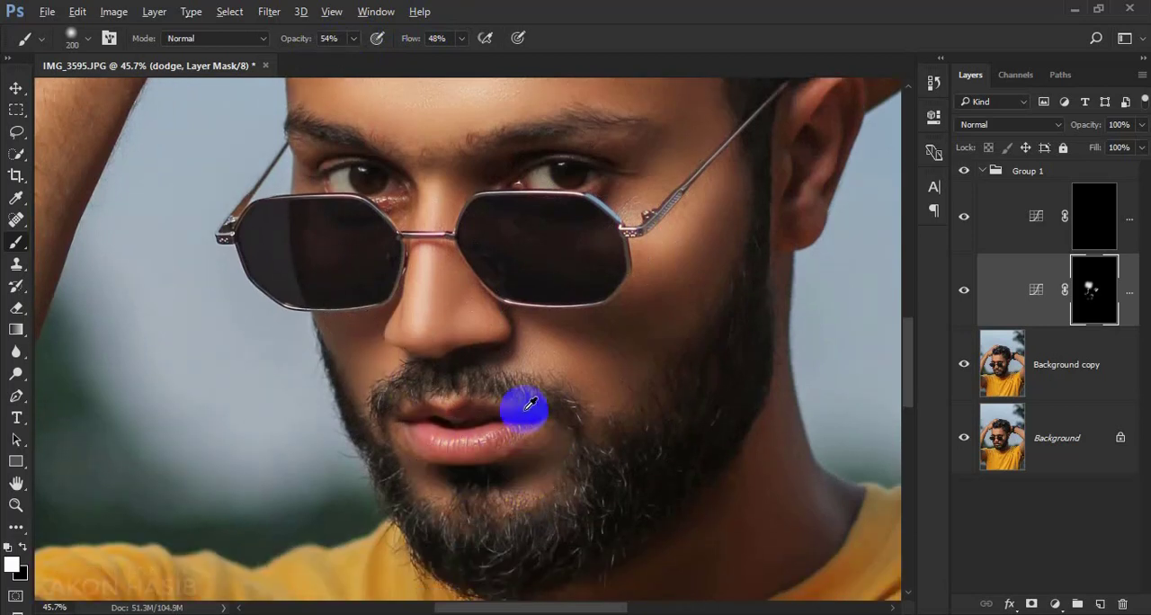
scroll(524, 406, down, 2)
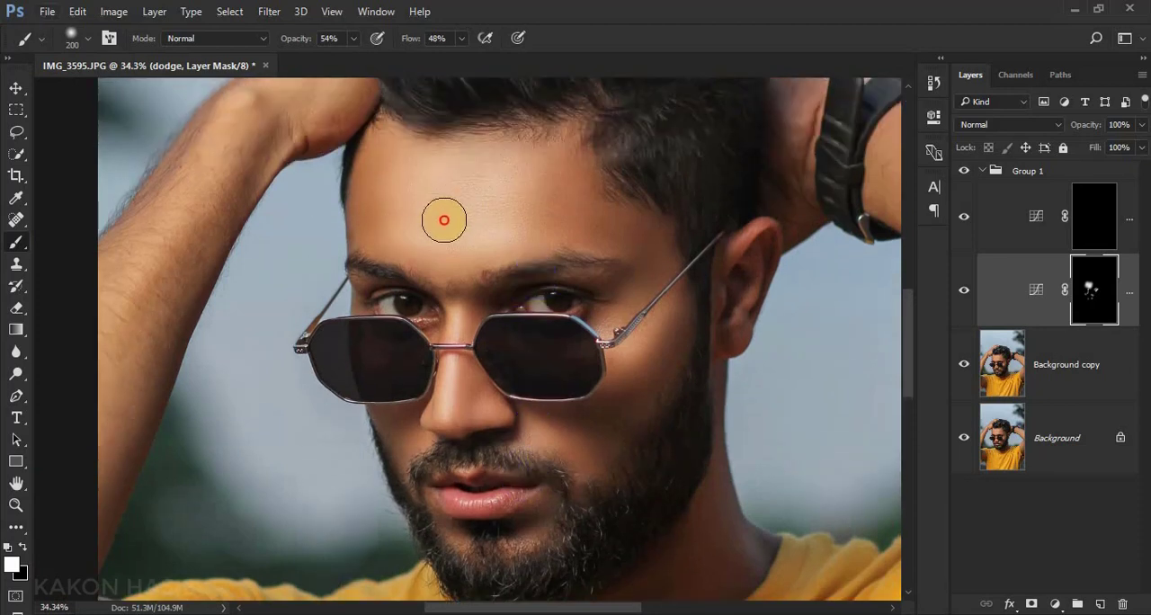
click(444, 220)
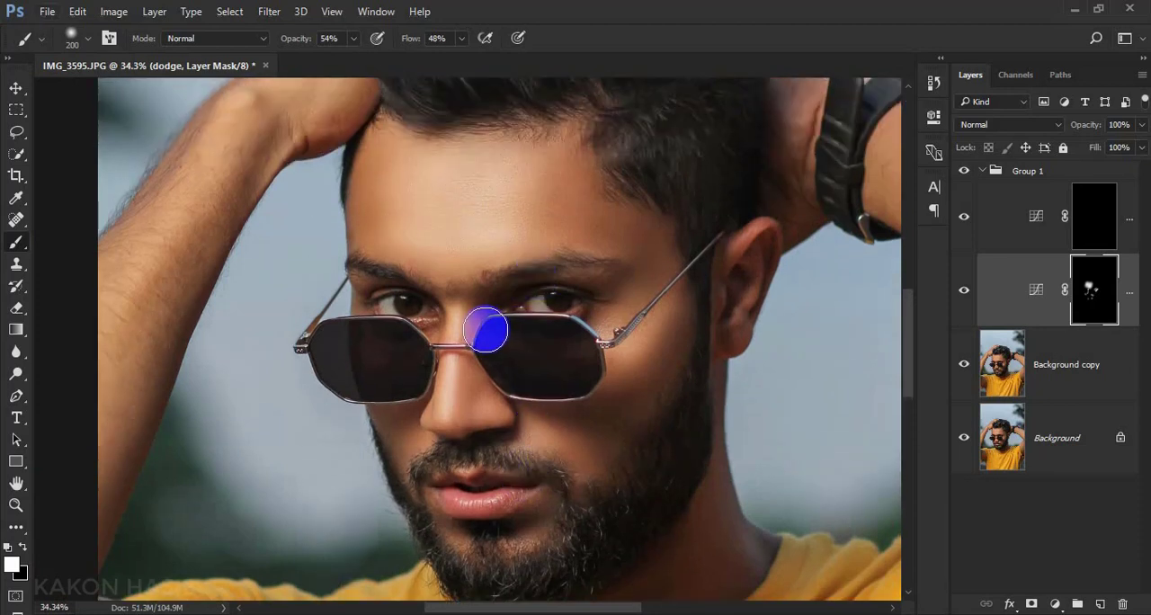
click(296, 363)
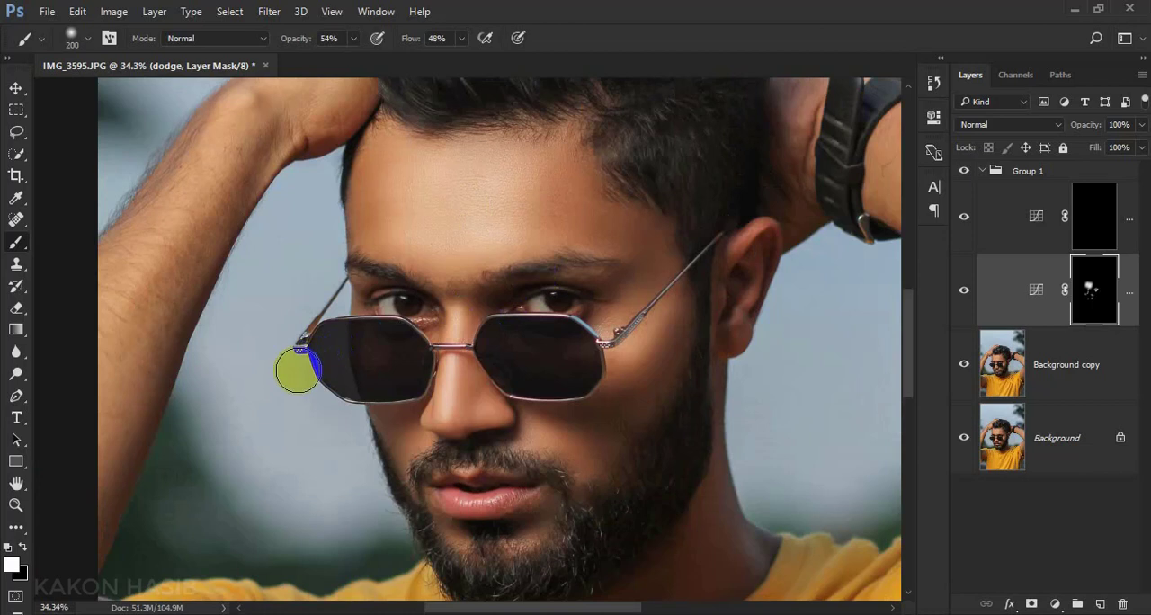
drag(296, 363, 223, 354)
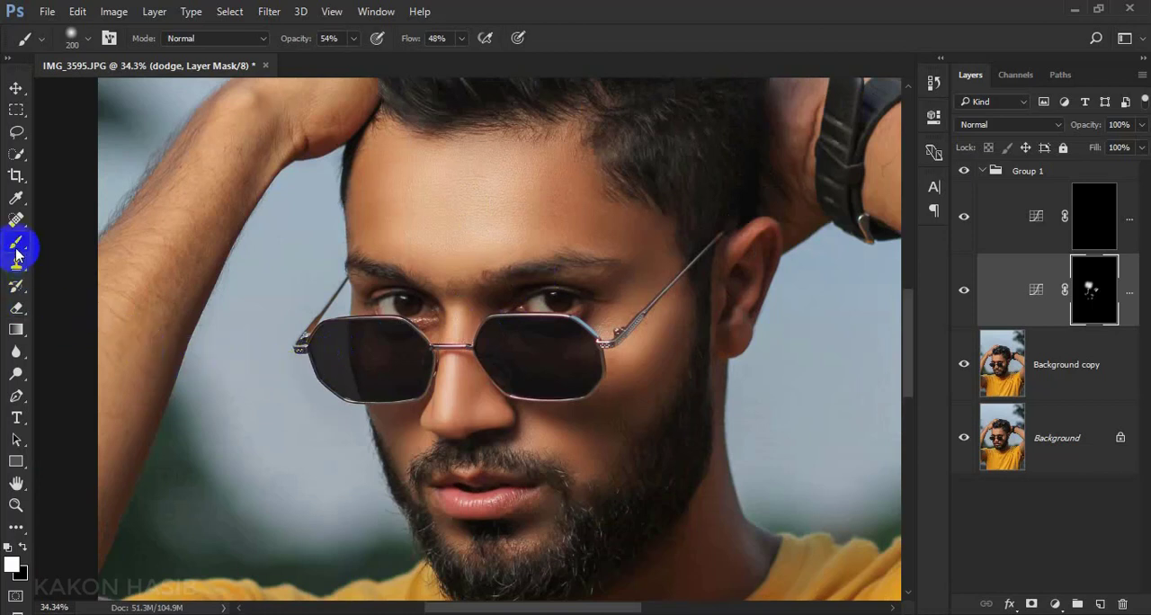
Select the brun layer's mask and paint along the sides of the nose with a size 60 brush to darken them
click(1097, 221)
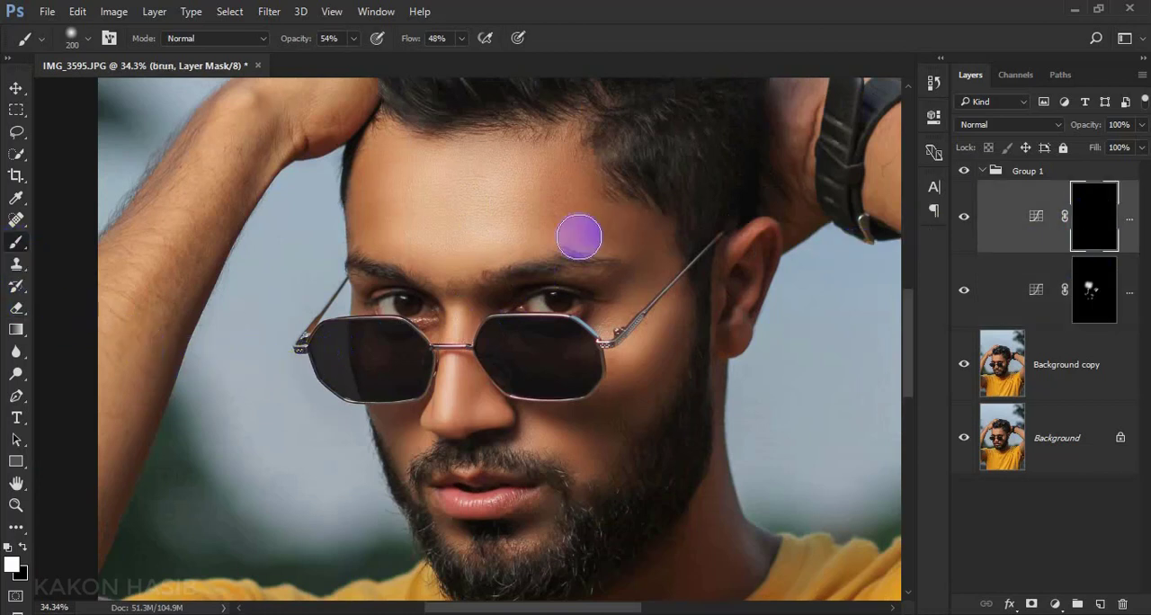
scroll(492, 375, up, 5)
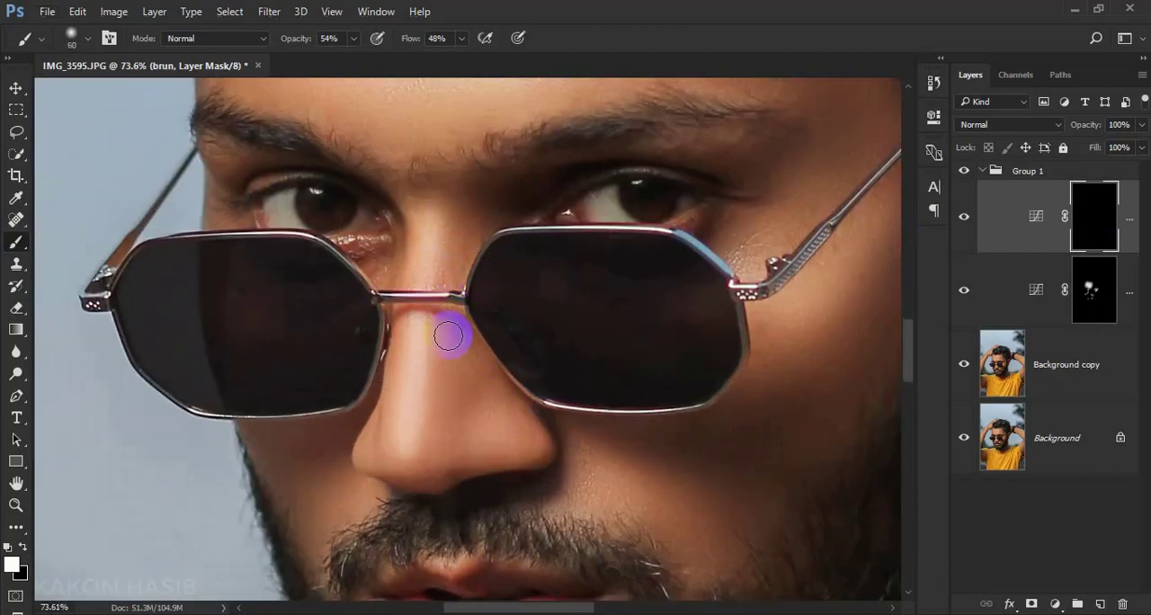
scroll(441, 288, down, 2)
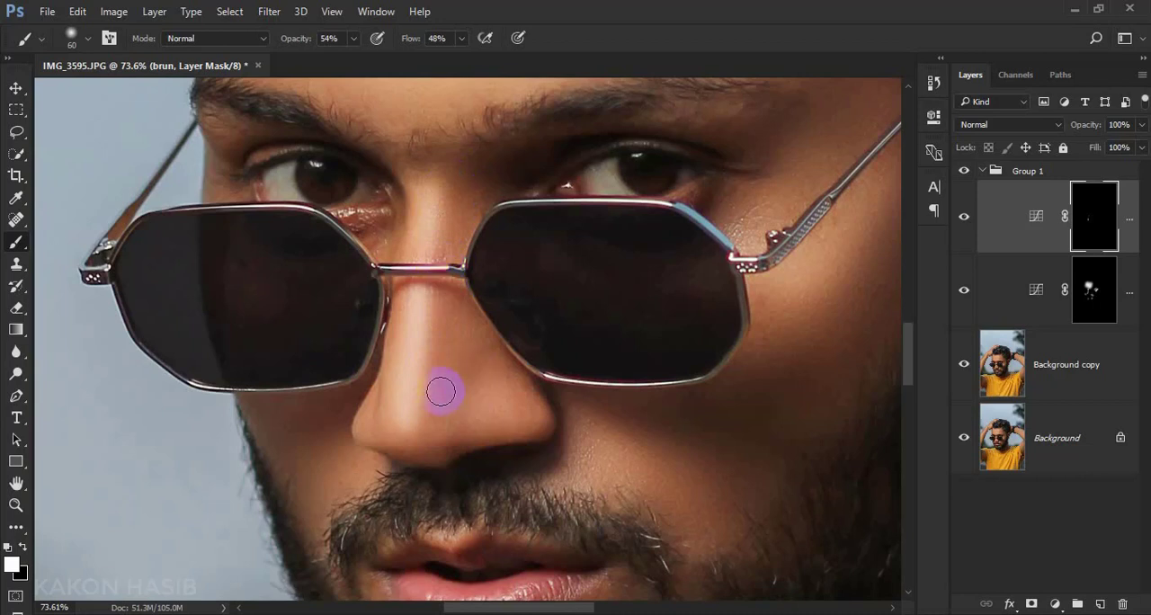
drag(390, 314, 388, 385)
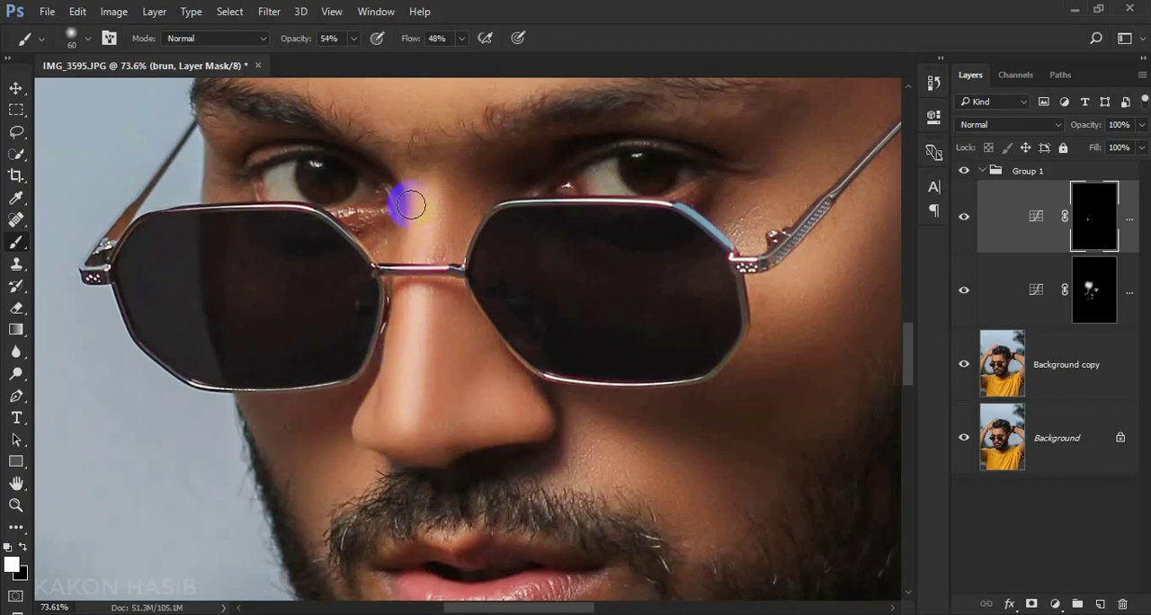
scroll(466, 371, down, 2)
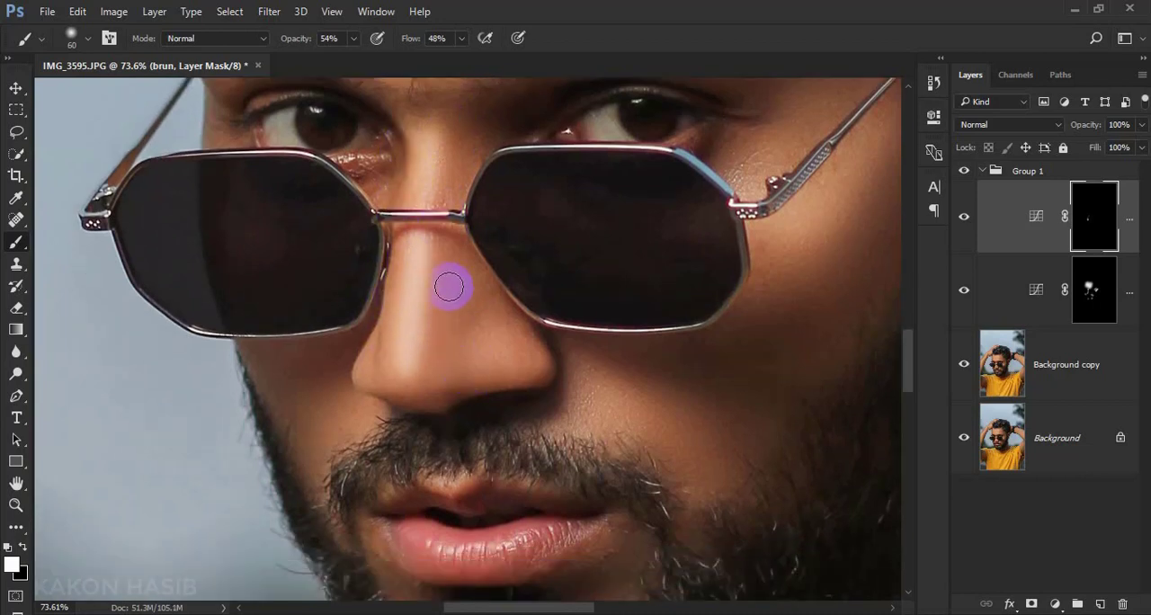
drag(444, 251, 445, 411)
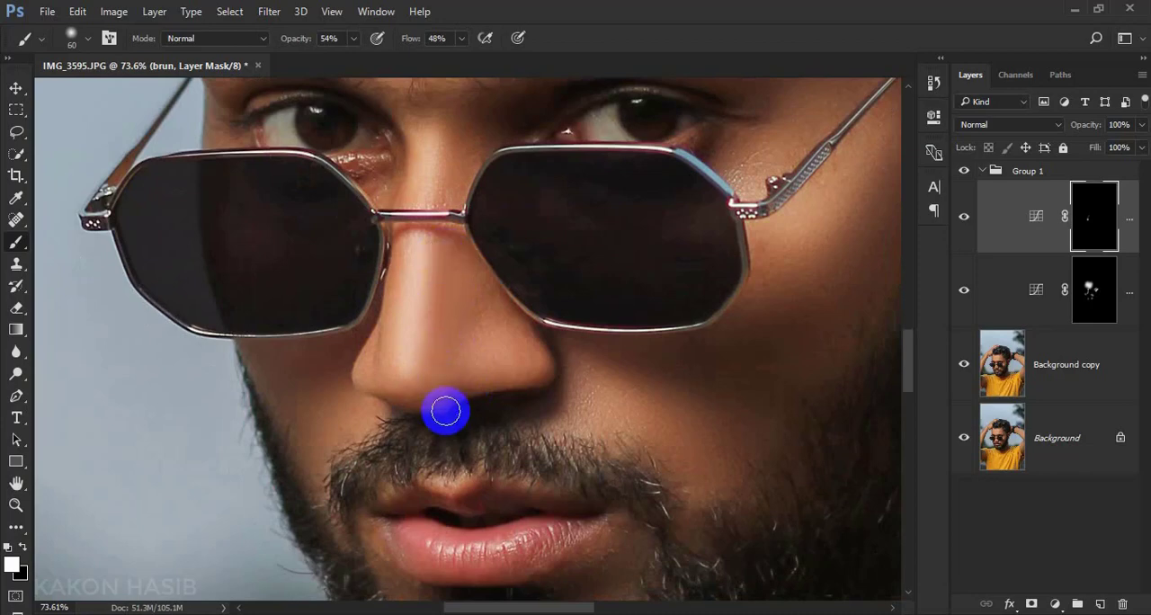
Enlarge the brush to 400 and darken both sides of the forehead, from the hairline to the temple, on the brun mask
scroll(447, 414, up, 10)
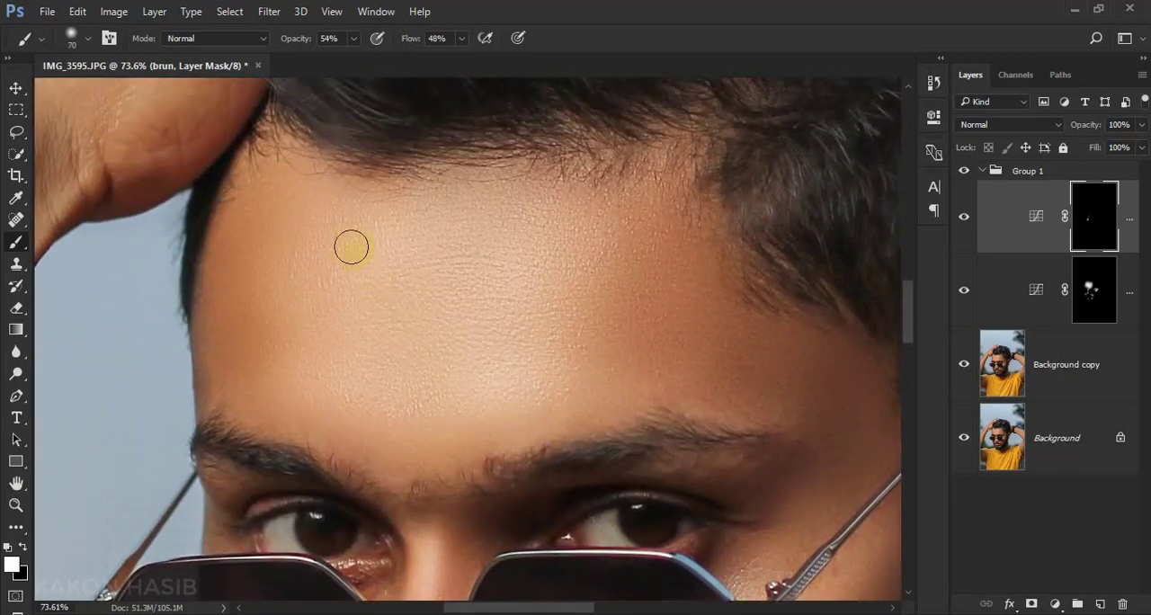
key(bracketright)
key(bracketright)
key(bracketright)
mouse_move(327, 213)
mouse_down()
mouse_move(275, 282)
mouse_move(295, 255)
mouse_move(347, 243)
mouse_move(278, 328)
mouse_move(265, 314)
mouse_move(340, 204)
mouse_up()
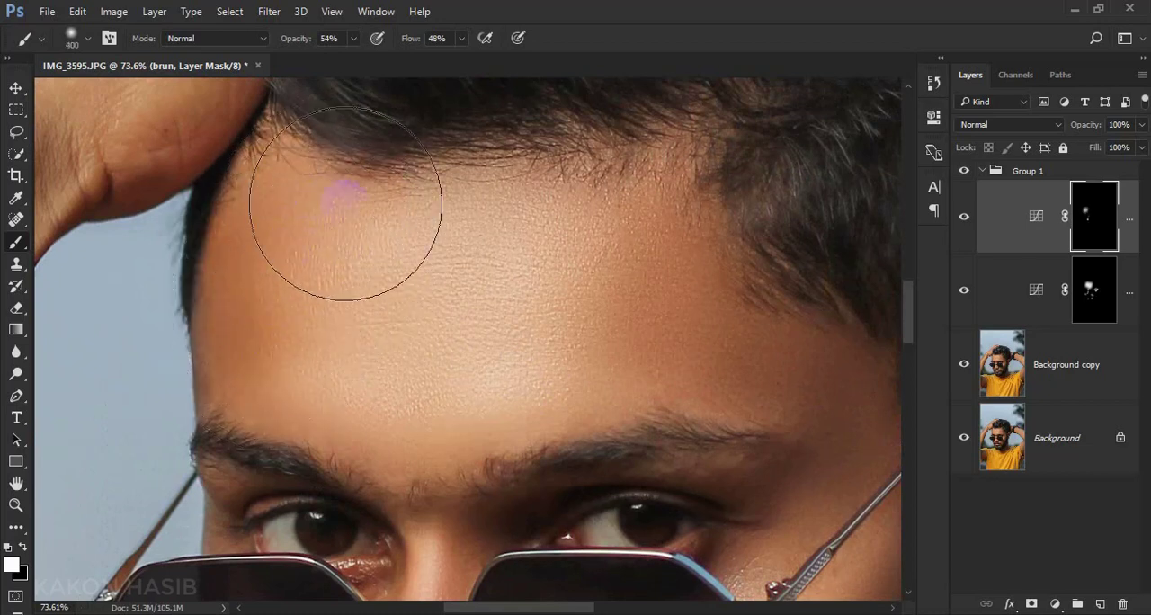
drag(348, 326, 323, 369)
scroll(668, 280, up, 1)
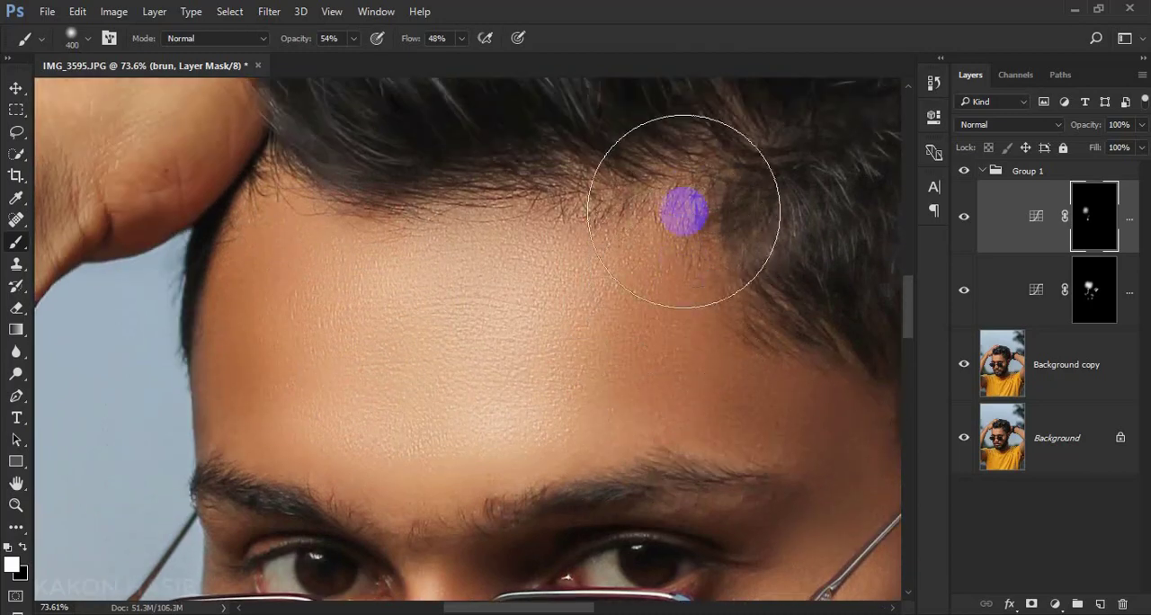
mouse_move(684, 210)
mouse_down()
mouse_move(568, 166)
mouse_move(494, 166)
mouse_move(618, 187)
mouse_move(685, 278)
mouse_move(763, 322)
mouse_move(729, 355)
mouse_move(699, 360)
mouse_move(823, 407)
mouse_move(799, 427)
mouse_up()
scroll(747, 412, down, 1)
scroll(749, 393, down, 1)
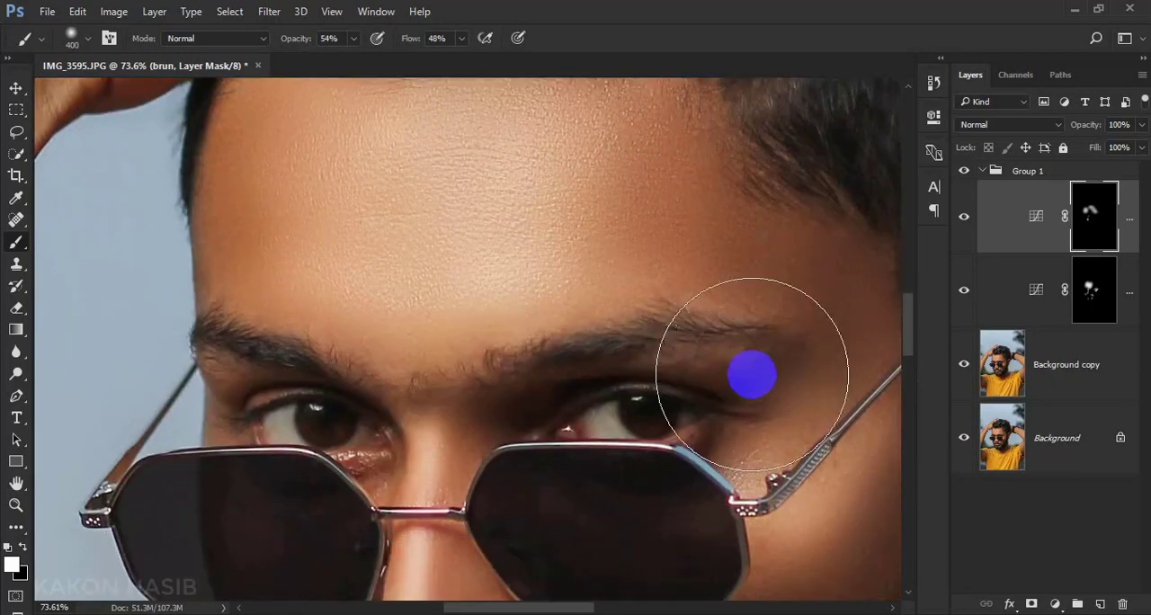
Reduce the brush to 100 and paint over the eyebrows on the brun mask to deepen them
scroll(443, 332, up, 1)
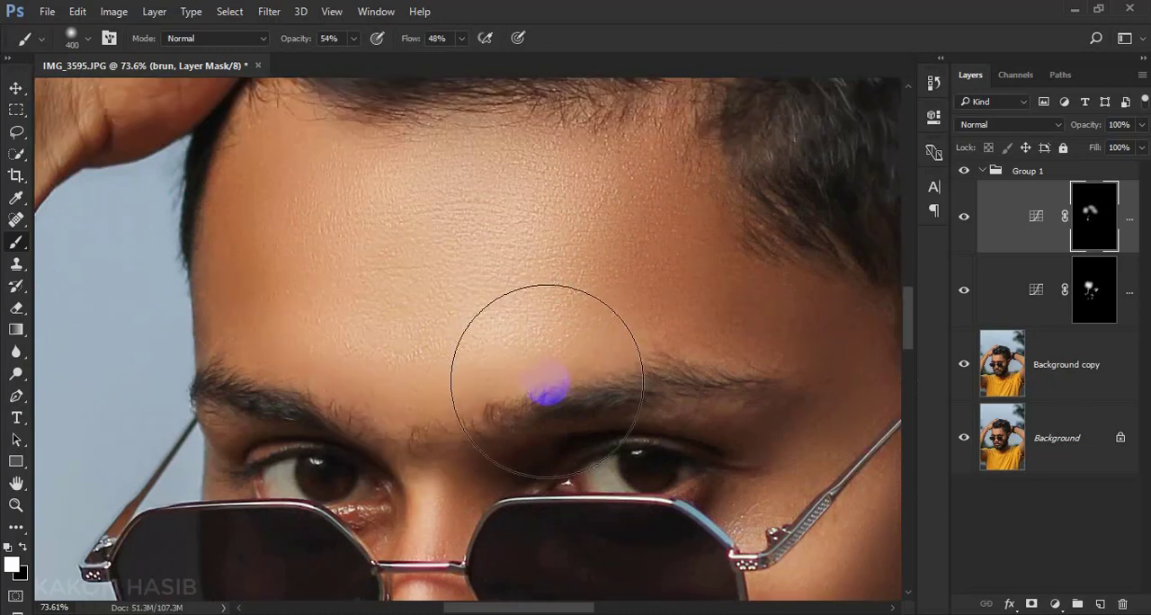
key(bracketleft)
key(bracketleft)
key(bracketleft)
key(bracketleft)
key(bracketleft)
key(bracketleft)
key(bracketleft)
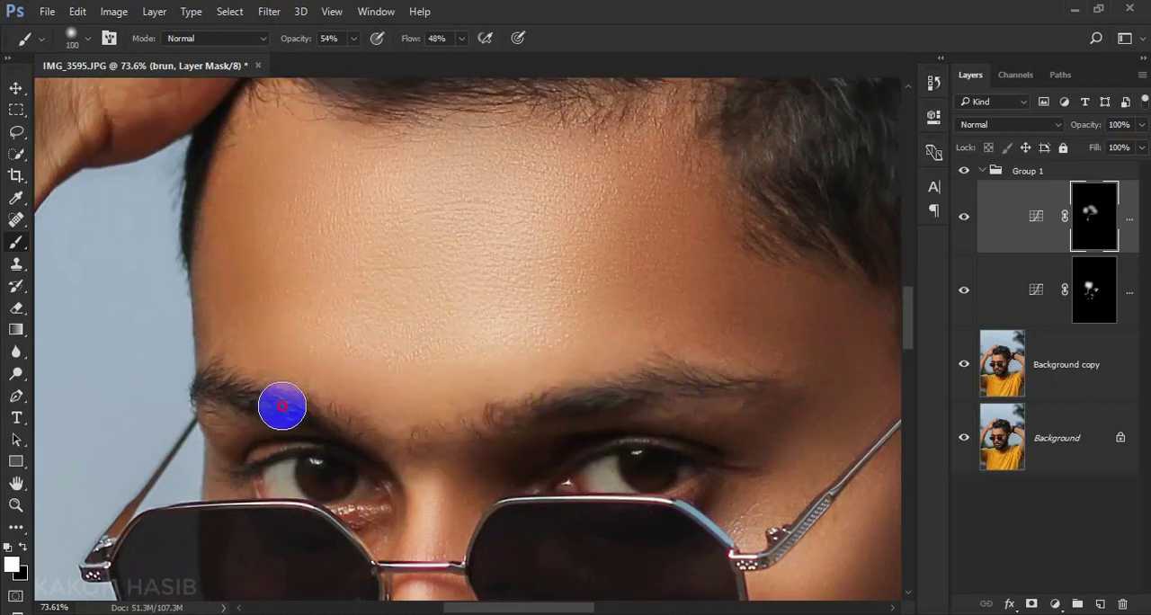
scroll(337, 410, down, 2)
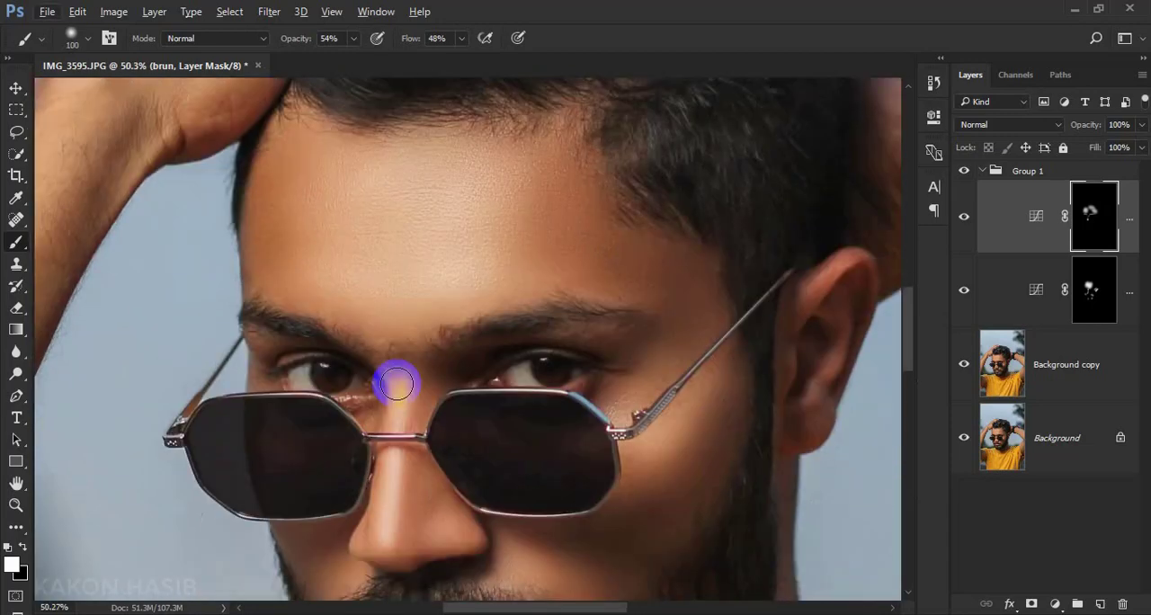
Brighten the whites of both eyes on the dodge layer's mask with a size 30 brush at 73% opacity
scroll(506, 411, up, 3)
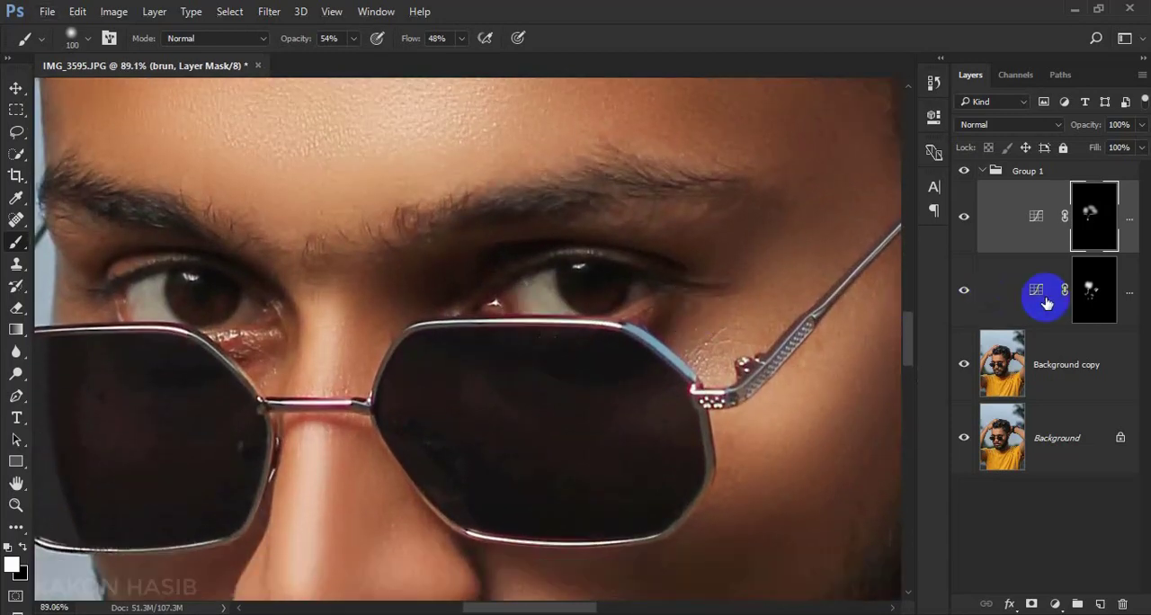
click(1092, 292)
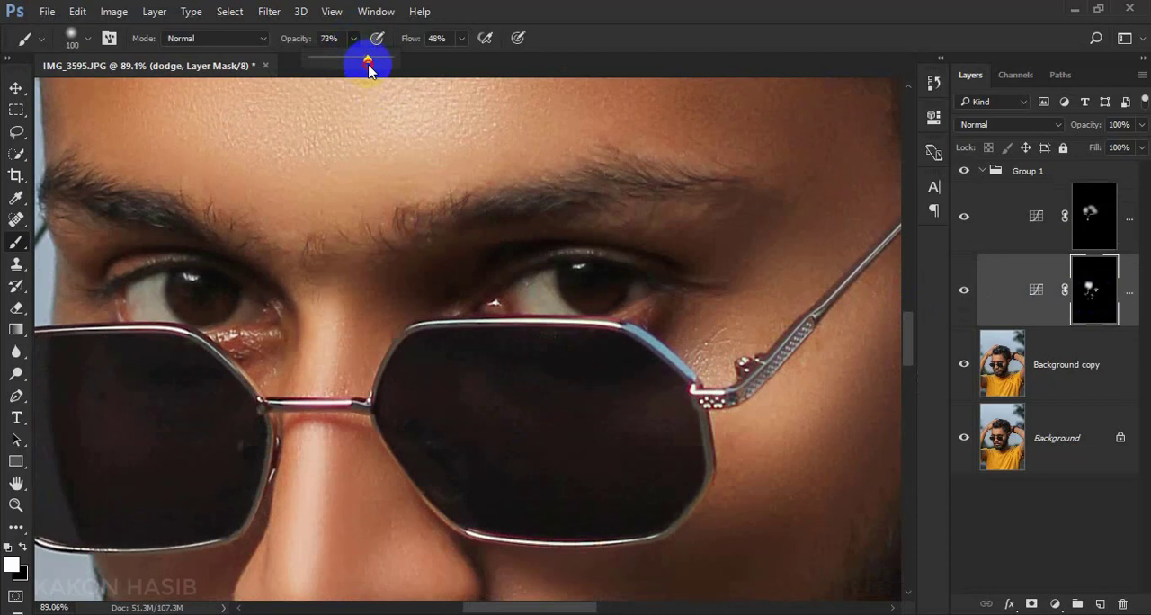
click(225, 301)
key(bracketleft)
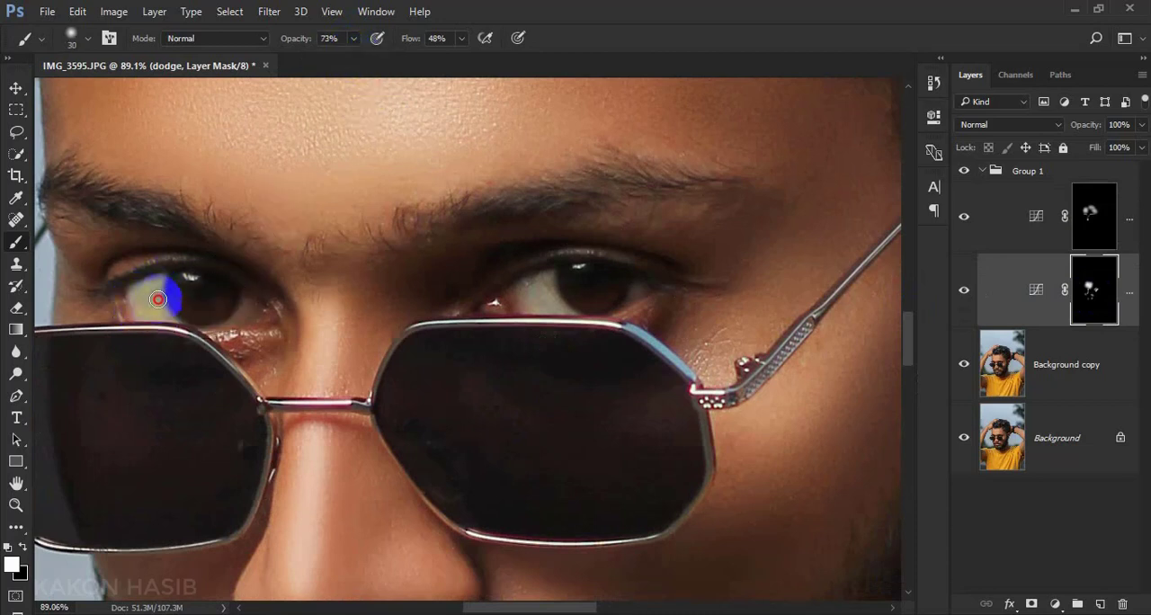
mouse_move(142, 299)
mouse_down()
mouse_move(219, 319)
mouse_move(247, 315)
mouse_up()
mouse_move(494, 286)
mouse_down()
mouse_move(547, 276)
mouse_move(498, 304)
mouse_move(596, 319)
mouse_move(621, 309)
mouse_up()
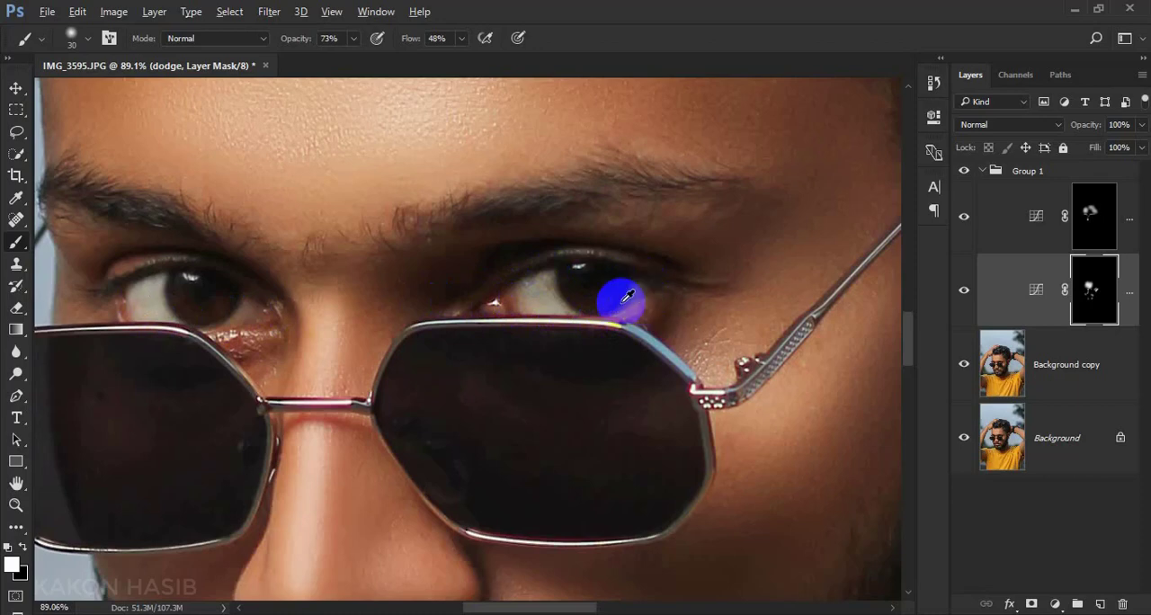
Toggle the visibility of the dodge and brun layers one at a time to compare their effect on the portrait
scroll(617, 301, down, 13)
scroll(598, 270, up, 3)
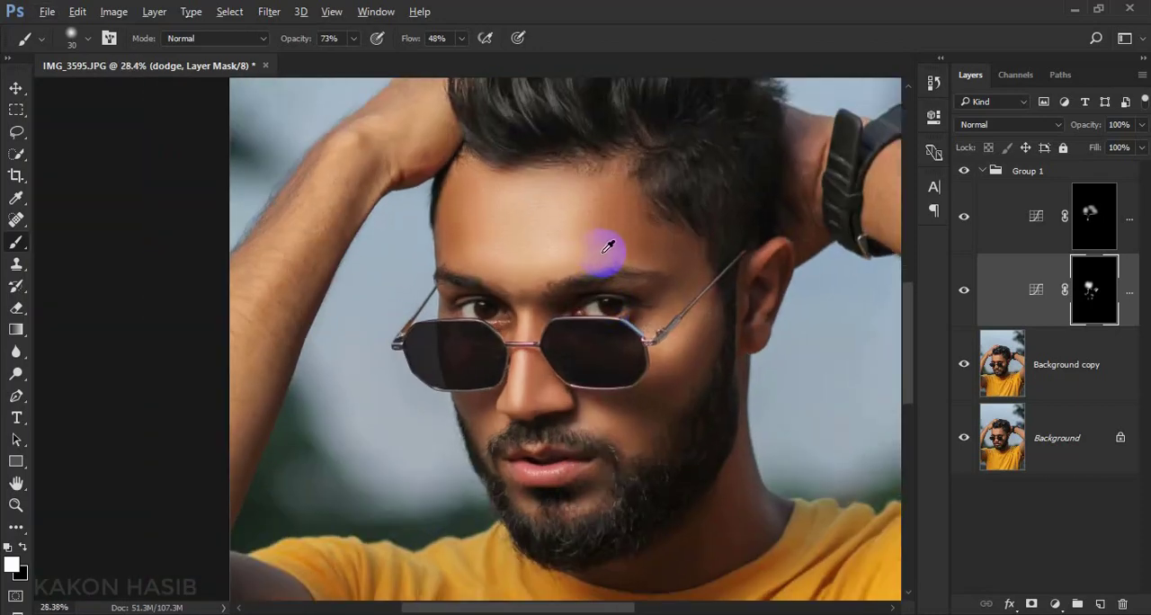
scroll(588, 251, down, 4)
scroll(679, 350, up, 1)
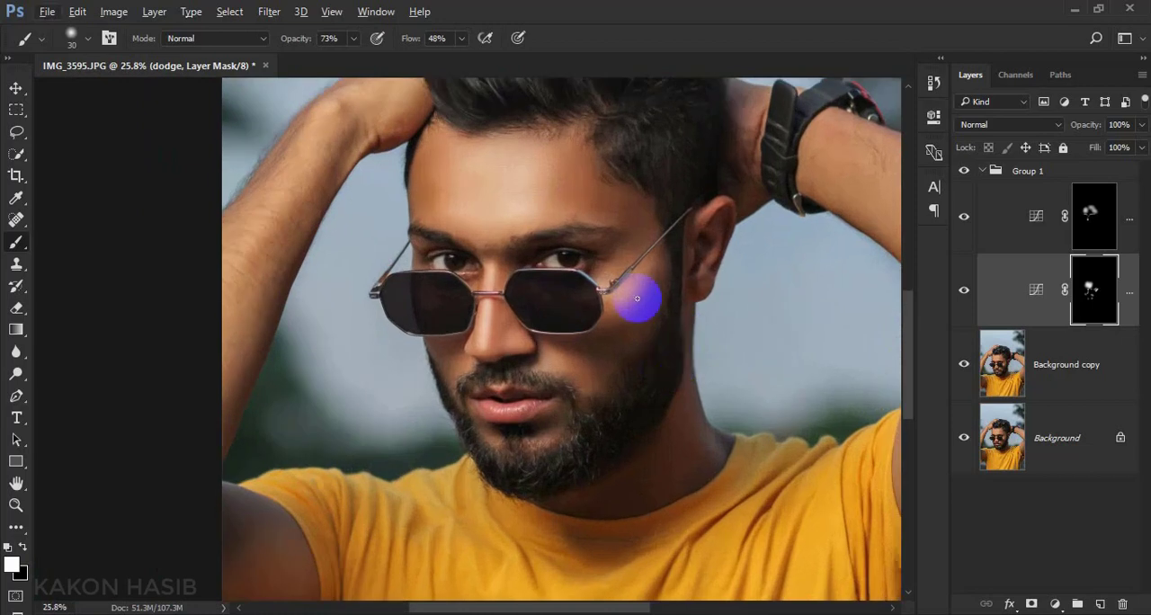
click(965, 291)
click(964, 292)
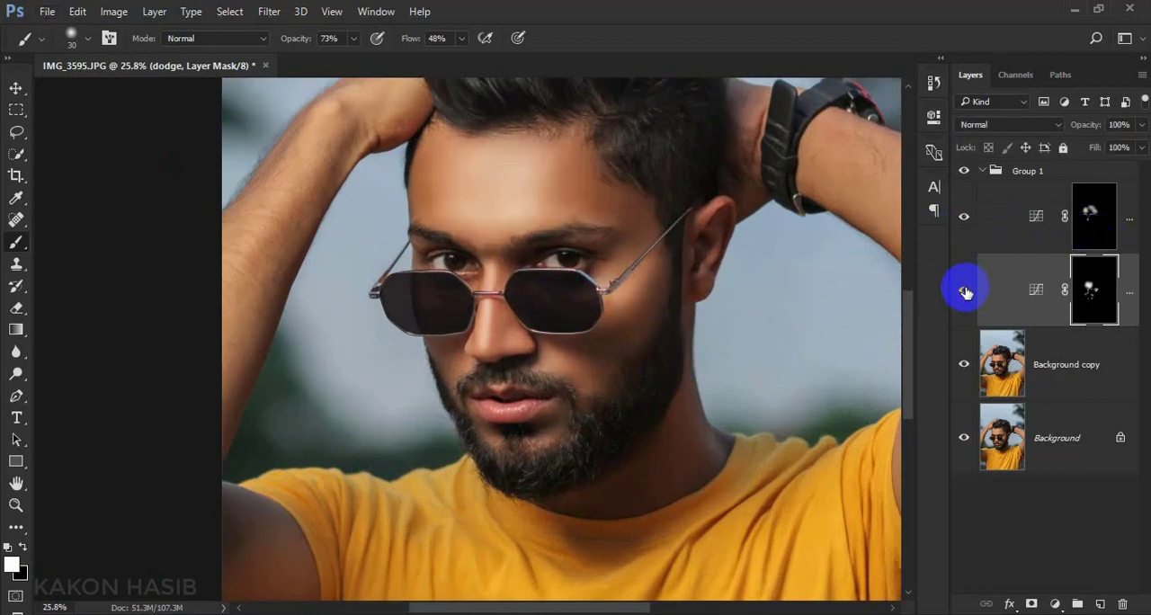
click(965, 218)
click(965, 218)
click(964, 218)
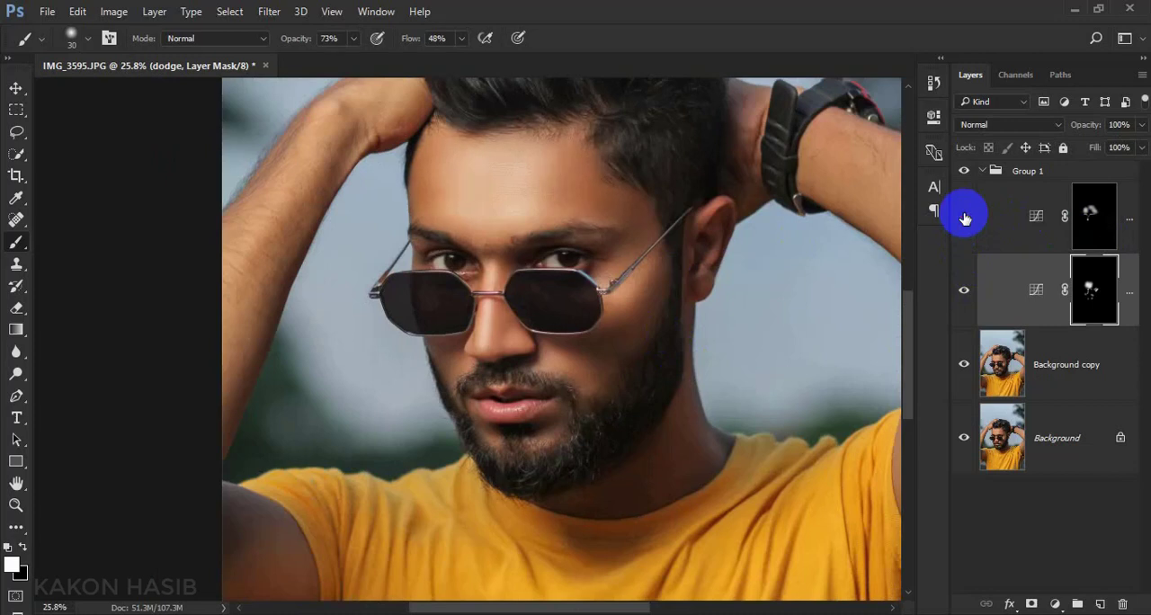
click(965, 217)
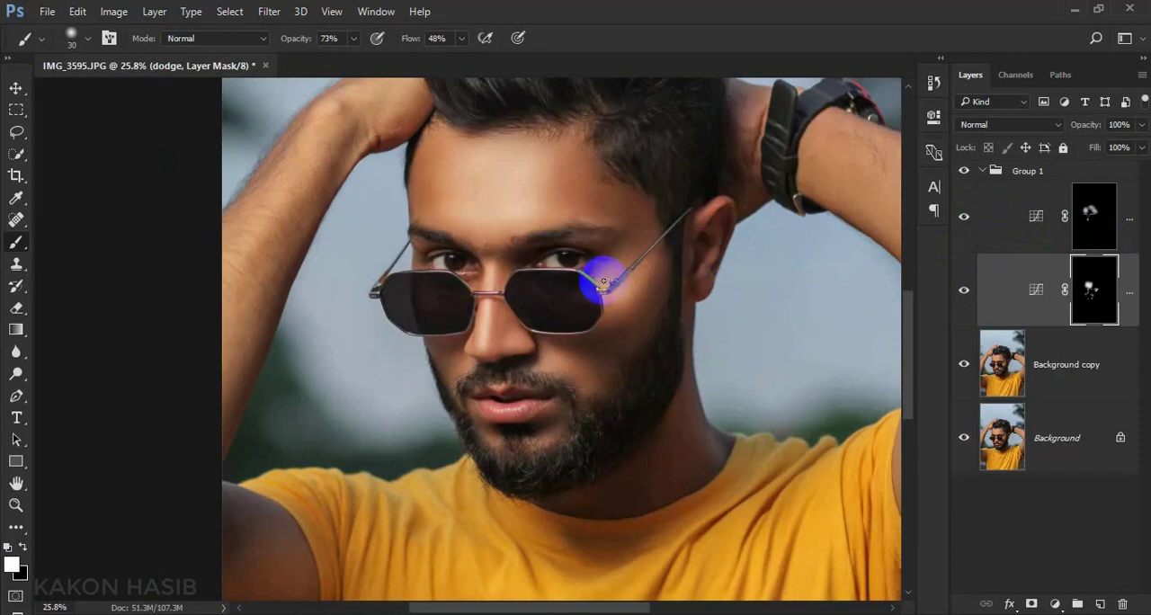
Enlarge the brush to 200 and brighten the forearm and wrist of the arm without the watch on the dodge mask
scroll(603, 282, down, 3)
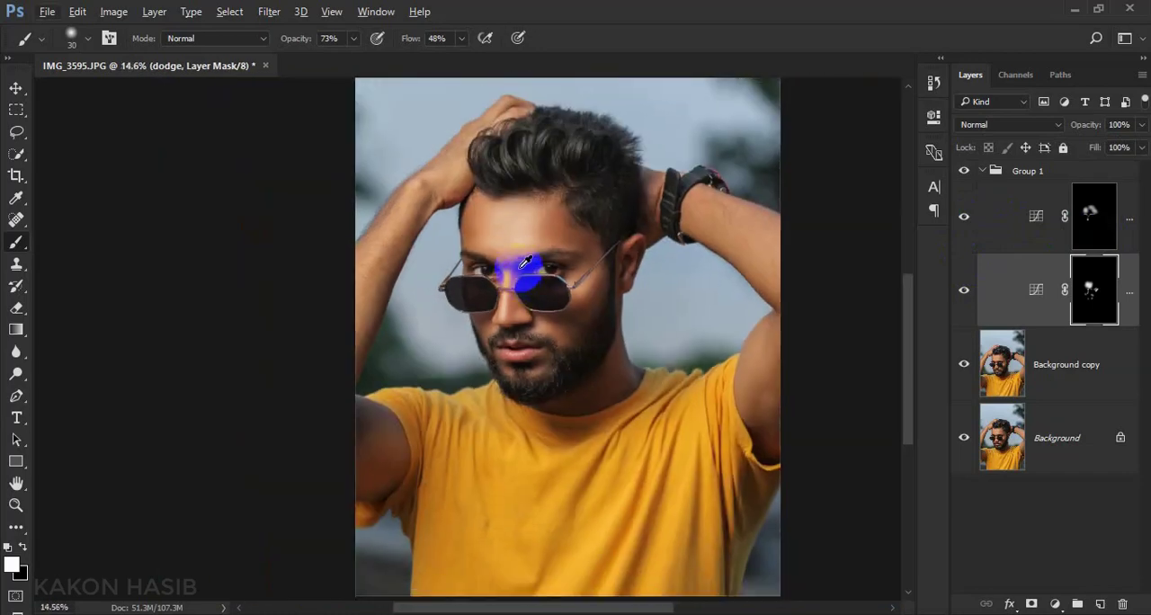
scroll(526, 260, up, 3)
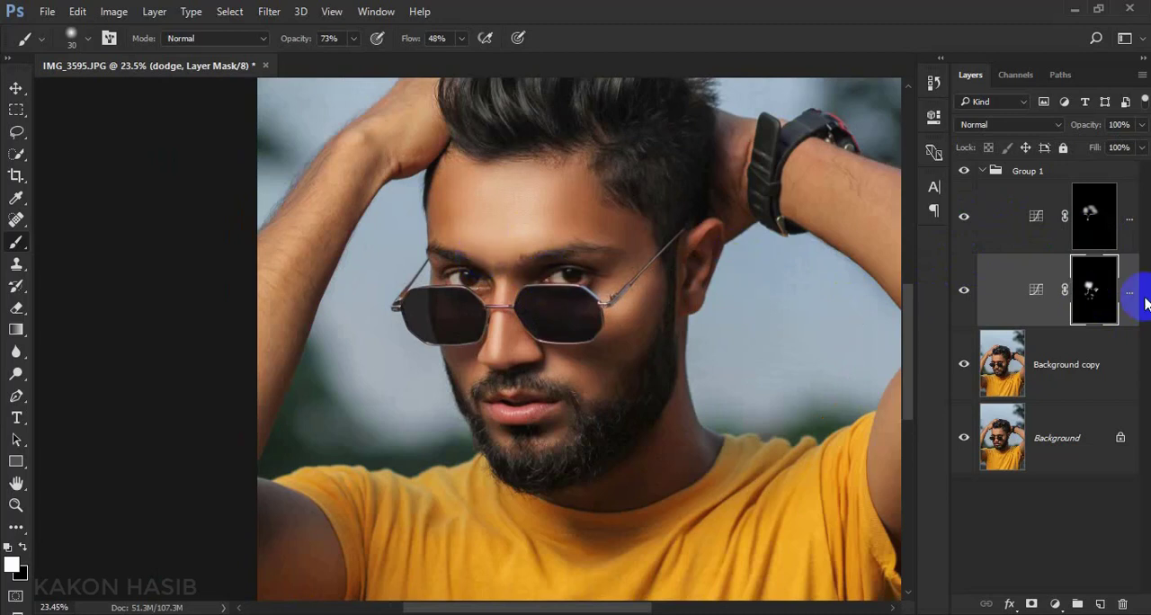
key(bracketright)
key(bracketright)
key(bracketright)
key(bracketright)
key(bracketright)
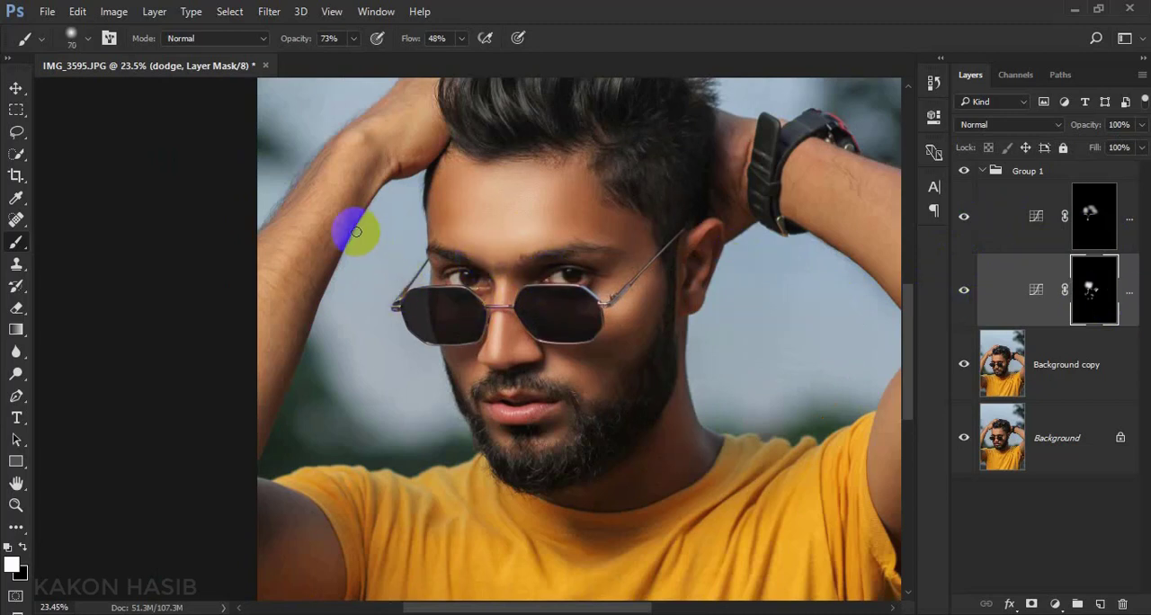
scroll(361, 237, up, 2)
mouse_move(343, 253)
mouse_down()
mouse_move(290, 326)
mouse_move(287, 385)
mouse_up()
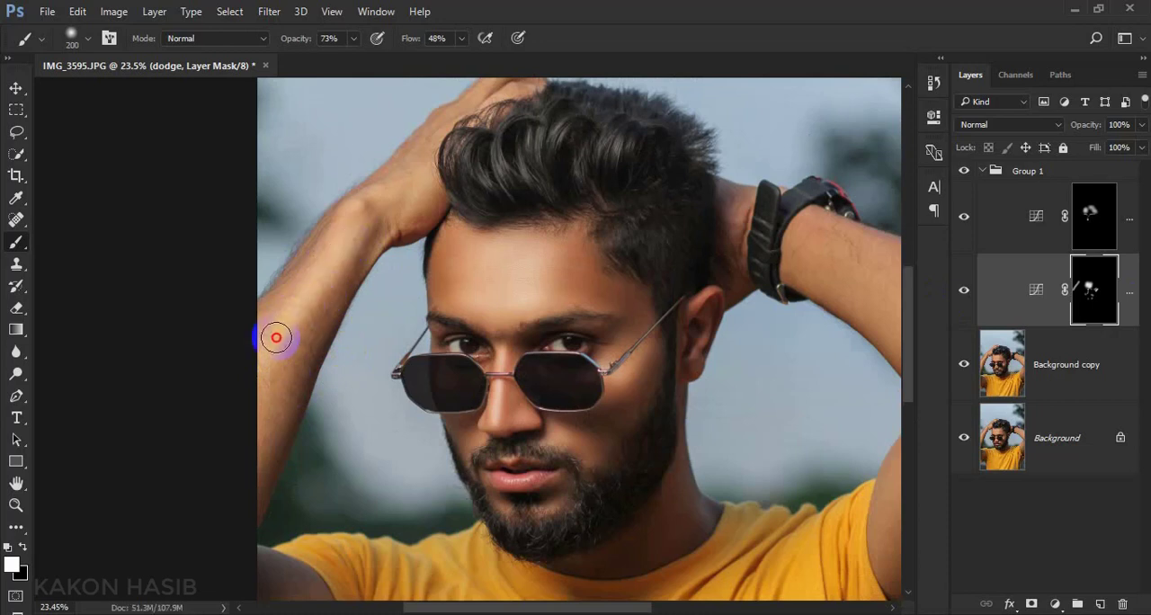
mouse_move(277, 337)
mouse_down()
mouse_move(310, 334)
mouse_move(393, 231)
mouse_up()
mouse_move(400, 194)
mouse_down()
mouse_move(480, 212)
mouse_move(362, 235)
mouse_up()
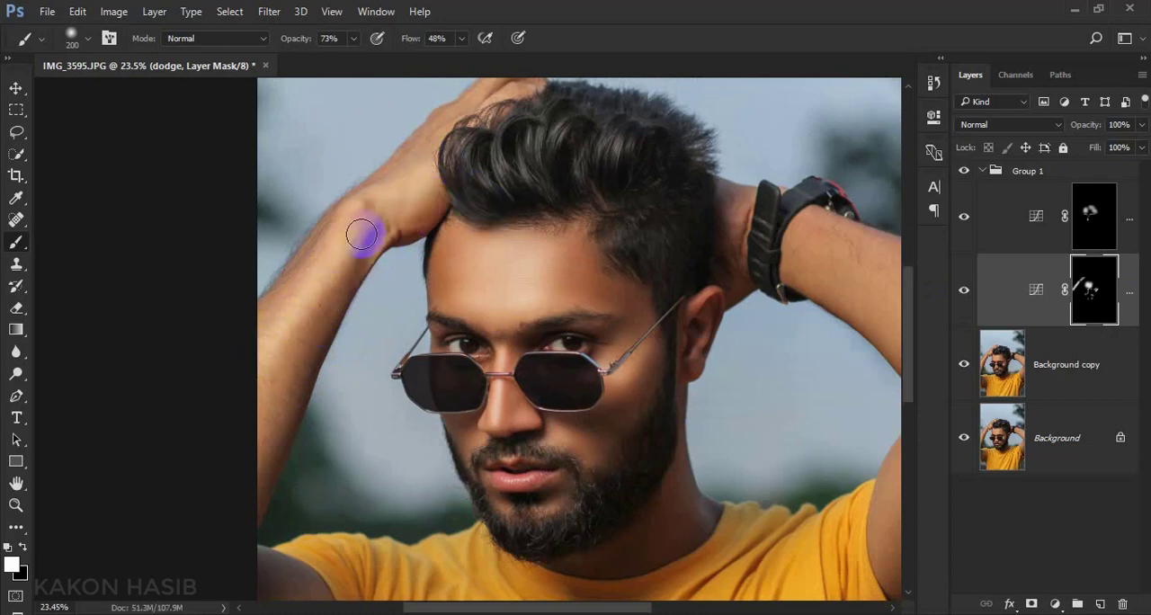
Brighten the forearm beside the watch and the cheek next to the sunglasses on the dodge mask
scroll(368, 228, down, 1)
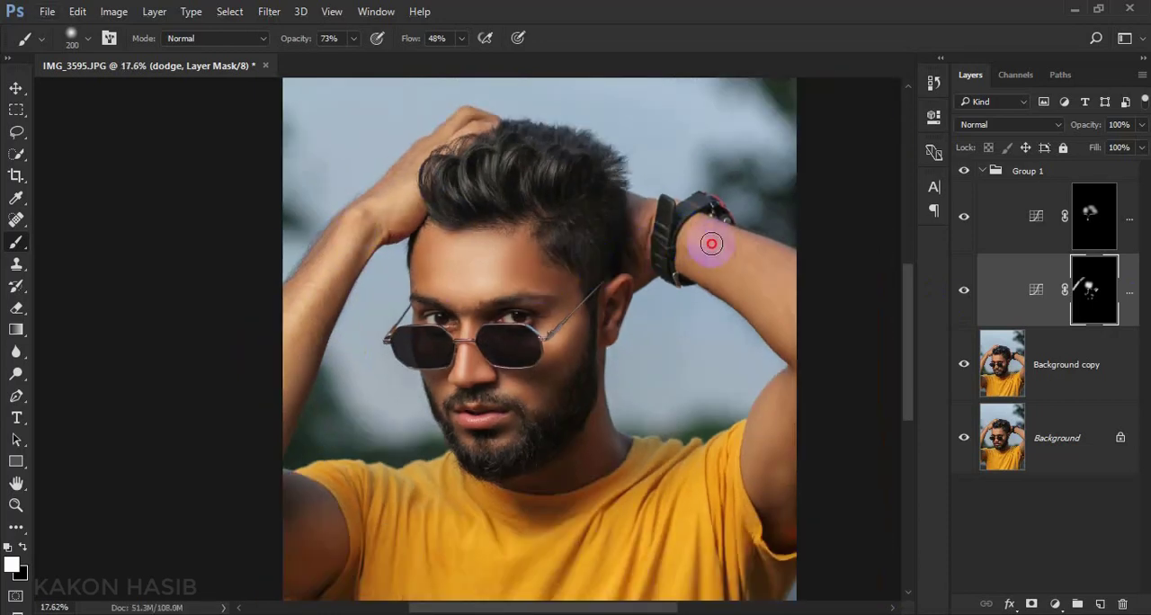
drag(773, 279, 748, 267)
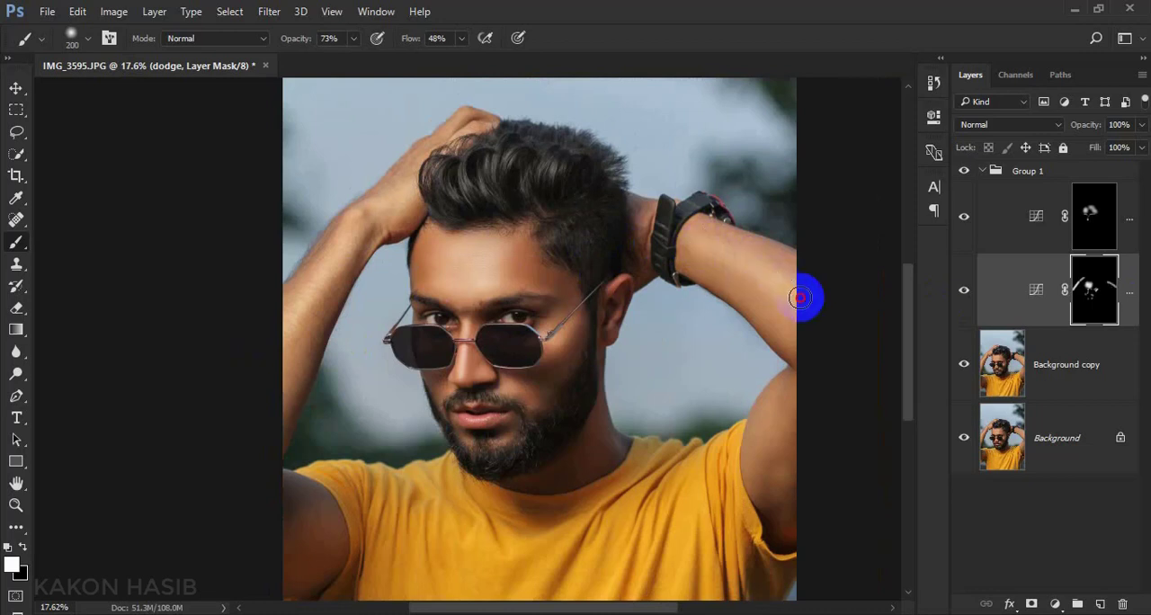
scroll(681, 331, down, 2)
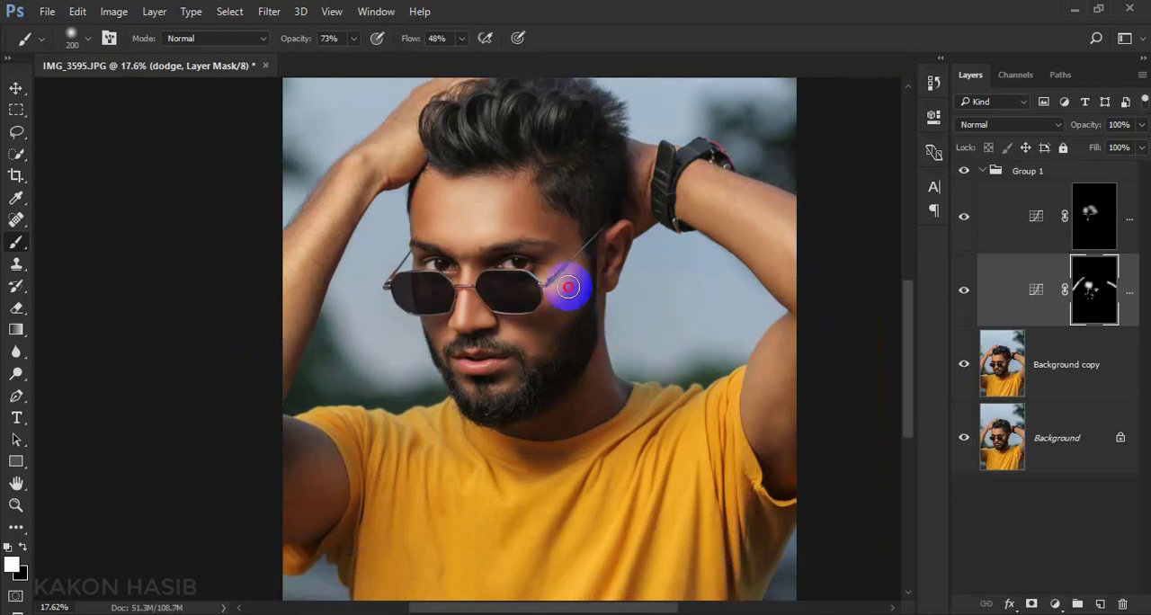
drag(567, 286, 548, 306)
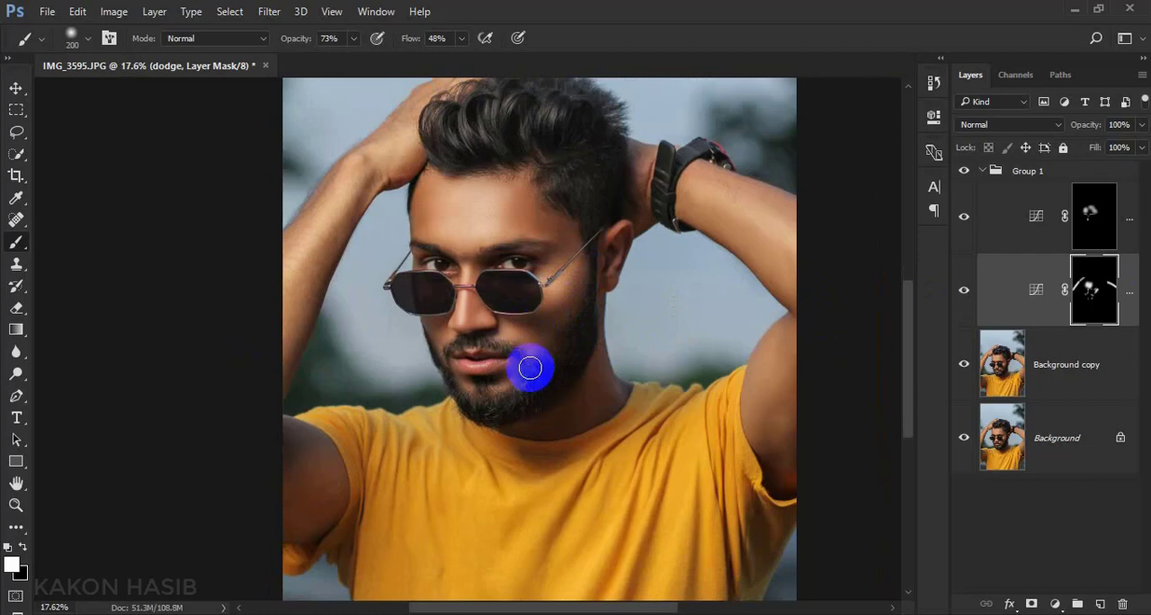
Toggle Group 1's visibility to compare the portrait with and without the dodge and burn adjustments
scroll(529, 367, up, 5)
scroll(535, 298, up, 2)
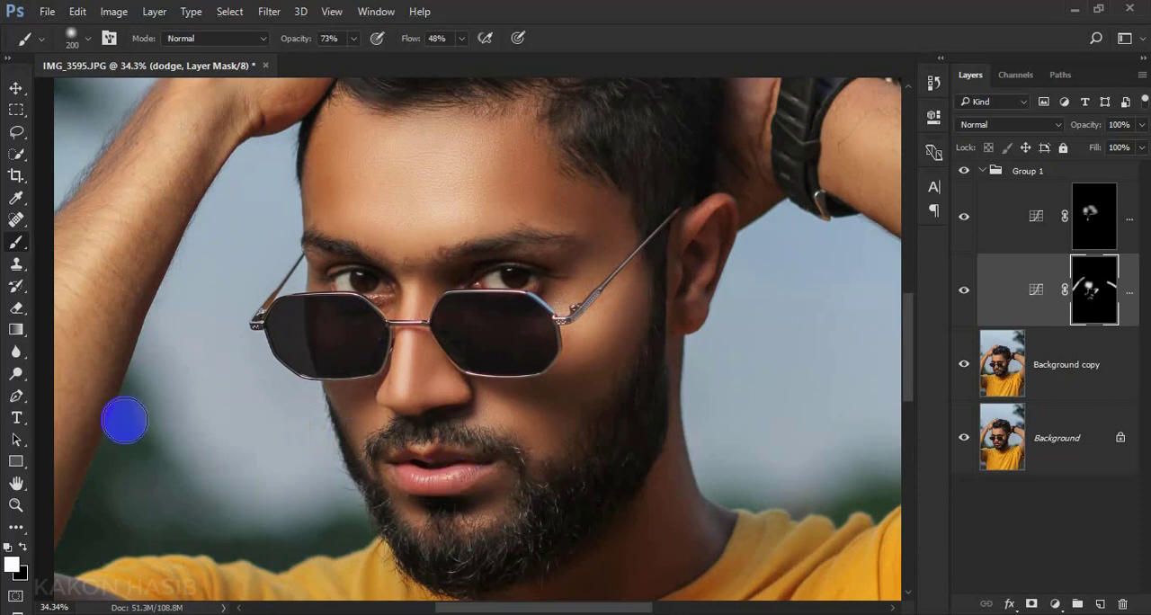
click(15, 89)
scroll(299, 250, down, 1)
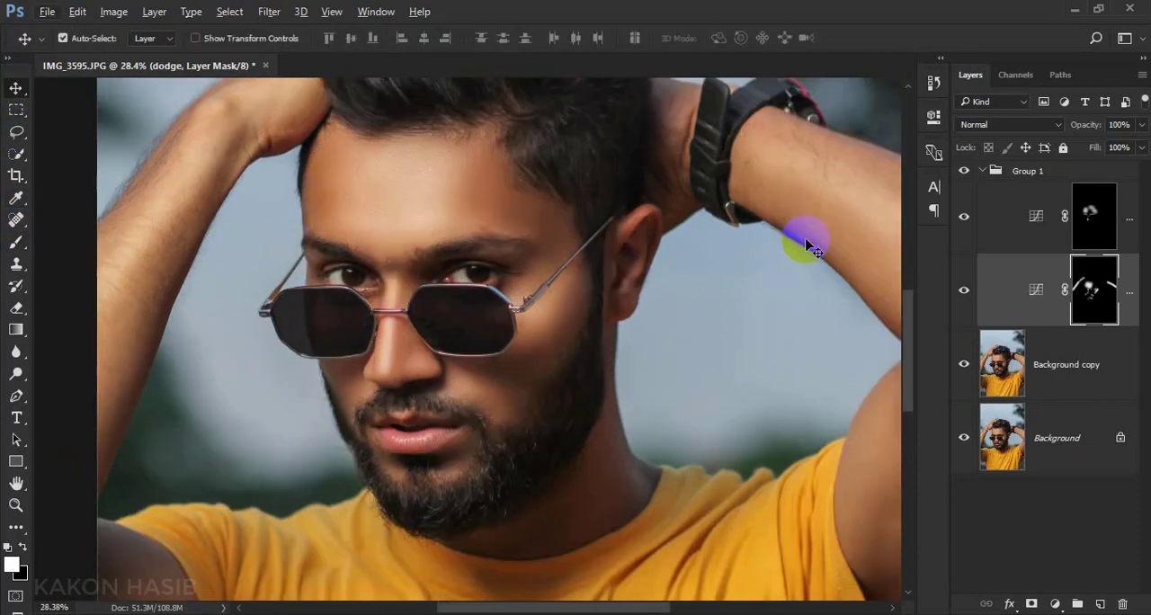
click(964, 170)
click(964, 171)
click(963, 171)
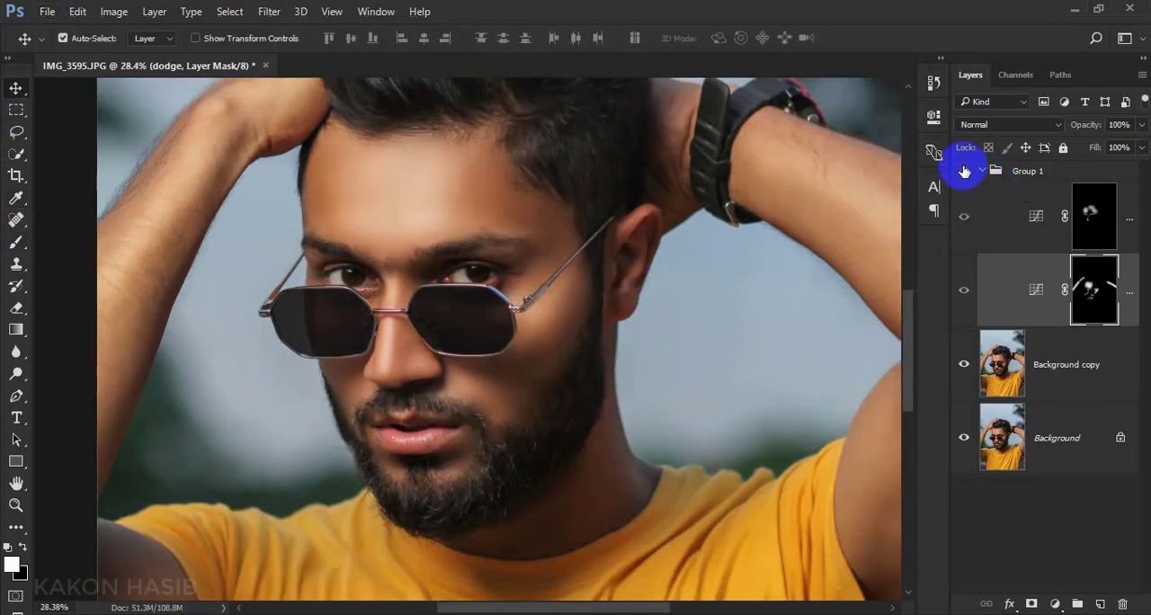
click(964, 171)
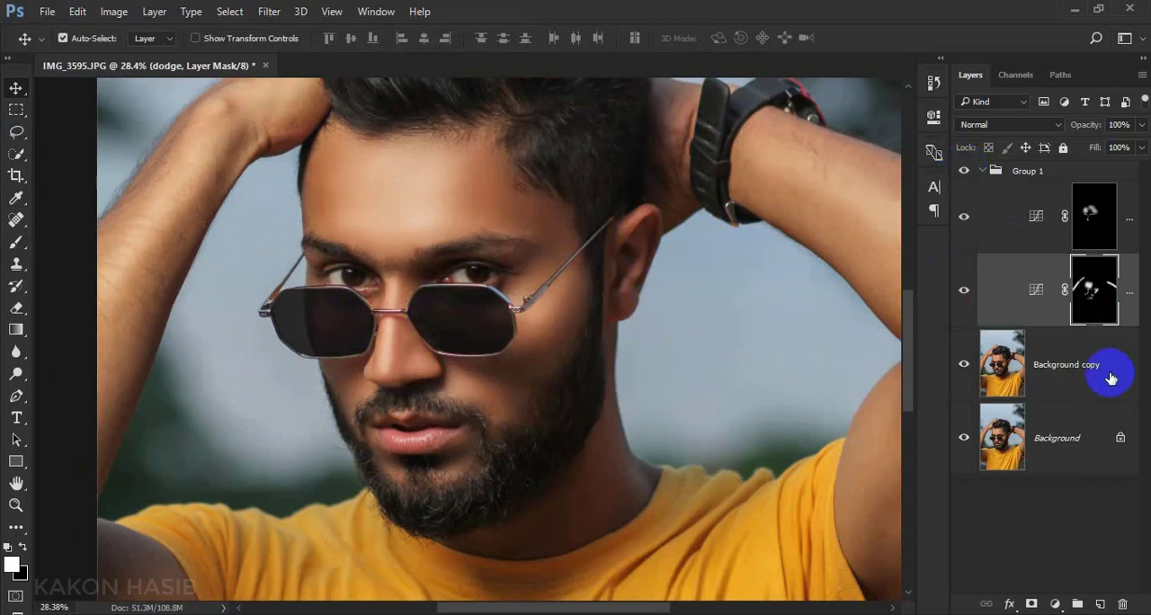
Flatten the image and duplicate the Background layer
right_click(1083, 450)
click(1072, 402)
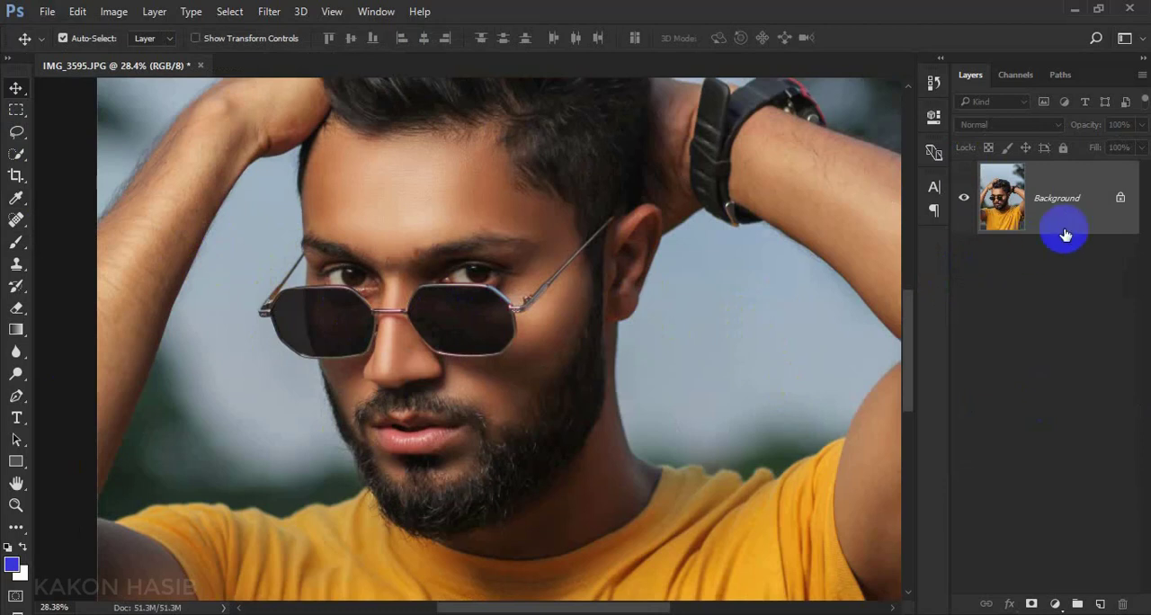
drag(1061, 236, 1099, 599)
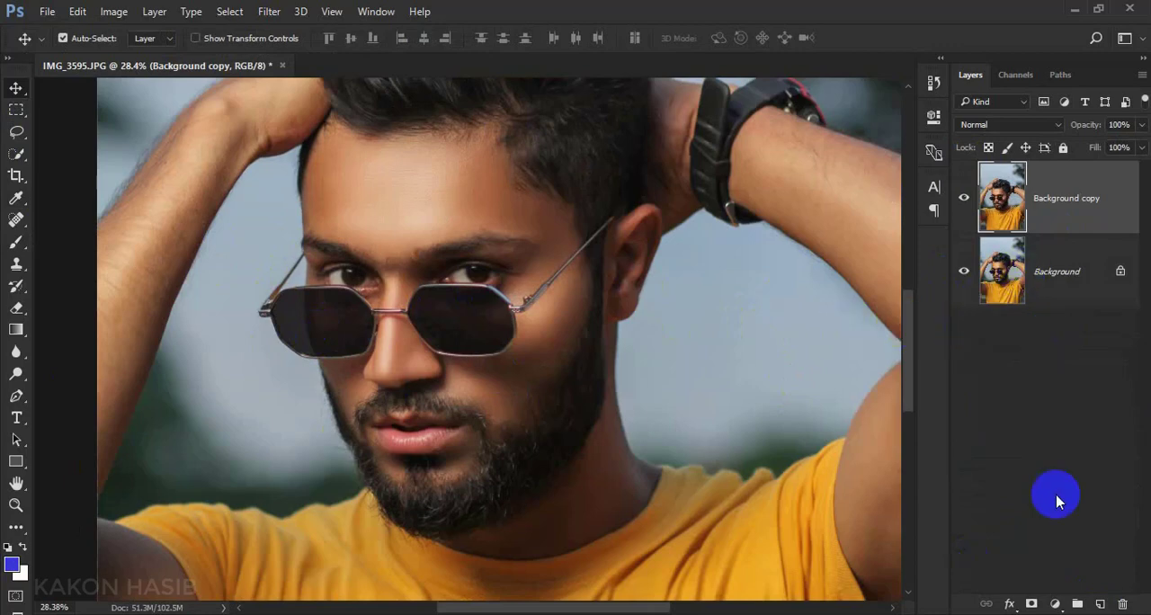
Add a Curves adjustment layer with the RGB midtones raised to brighten the image, and invert its mask to black
click(1055, 603)
click(1027, 332)
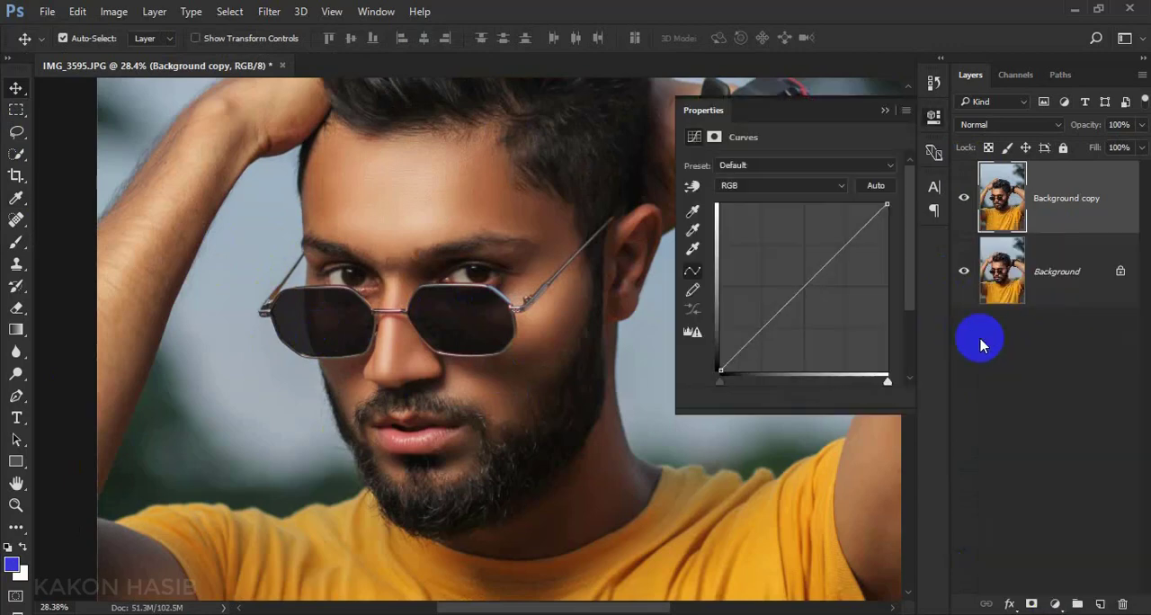
drag(806, 286, 788, 271)
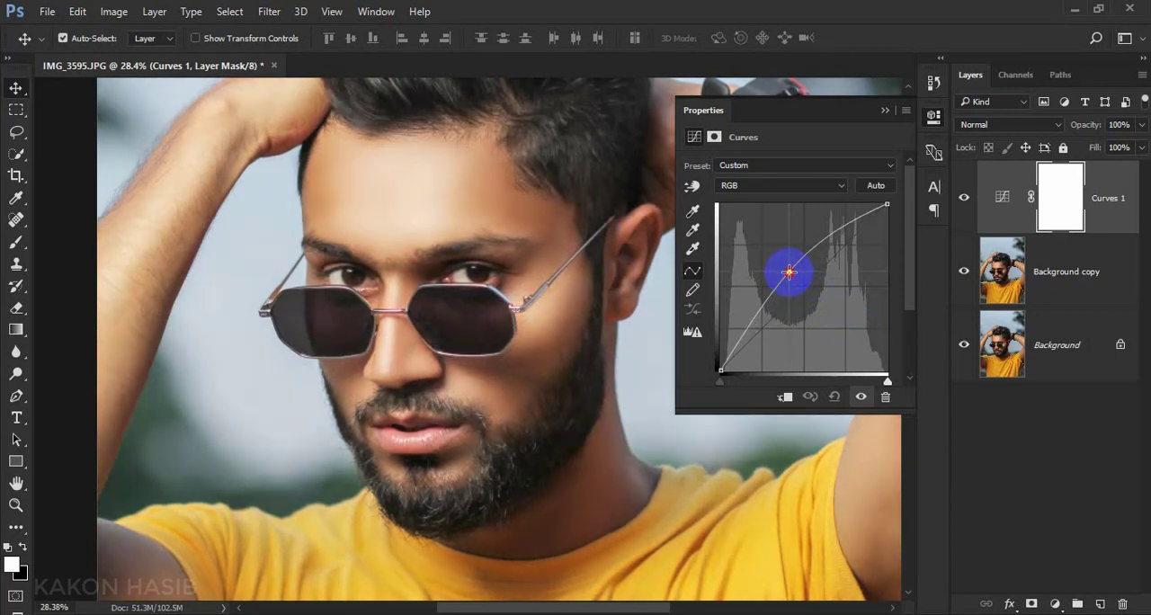
click(885, 110)
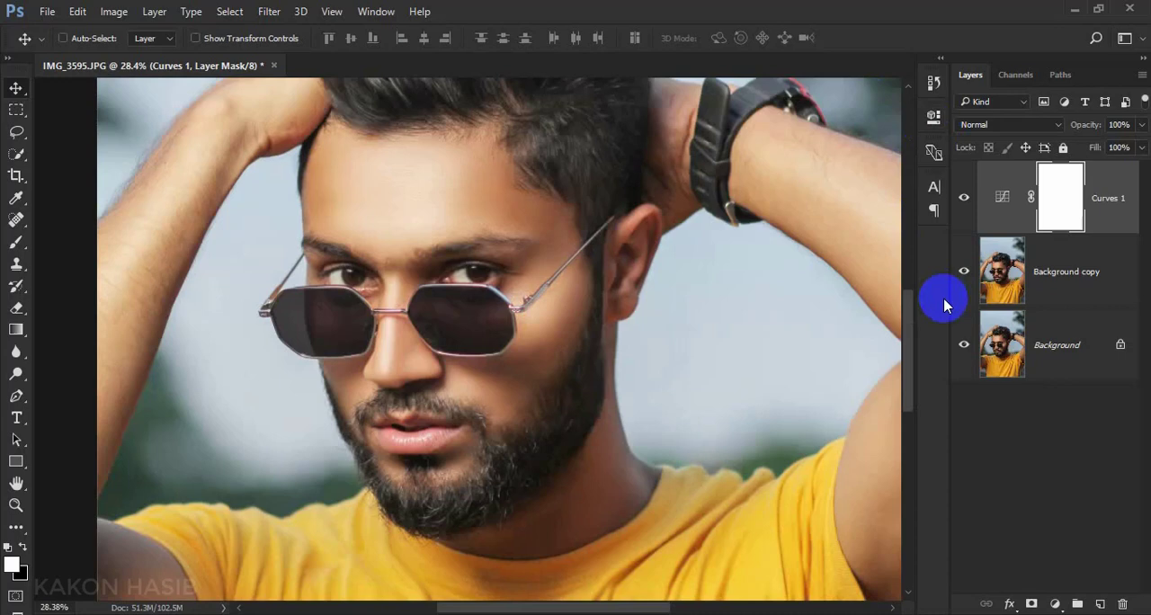
key(ctrl+i)
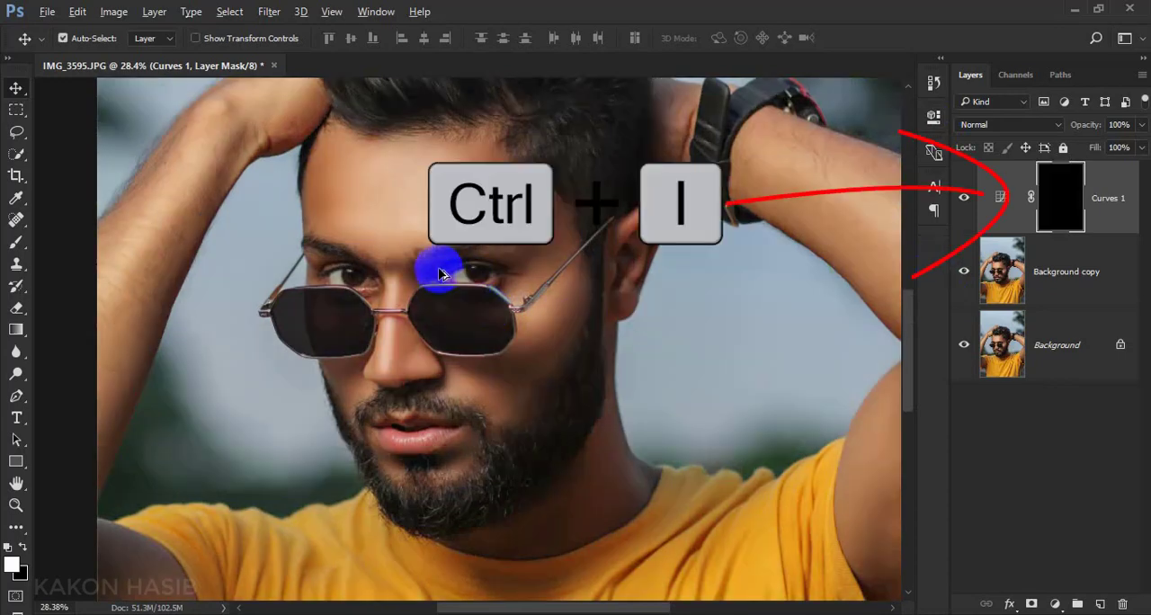
Paint white over the centre of the forehead on the Curves 1 mask with the Brush tool to brighten it
scroll(440, 274, up, 2)
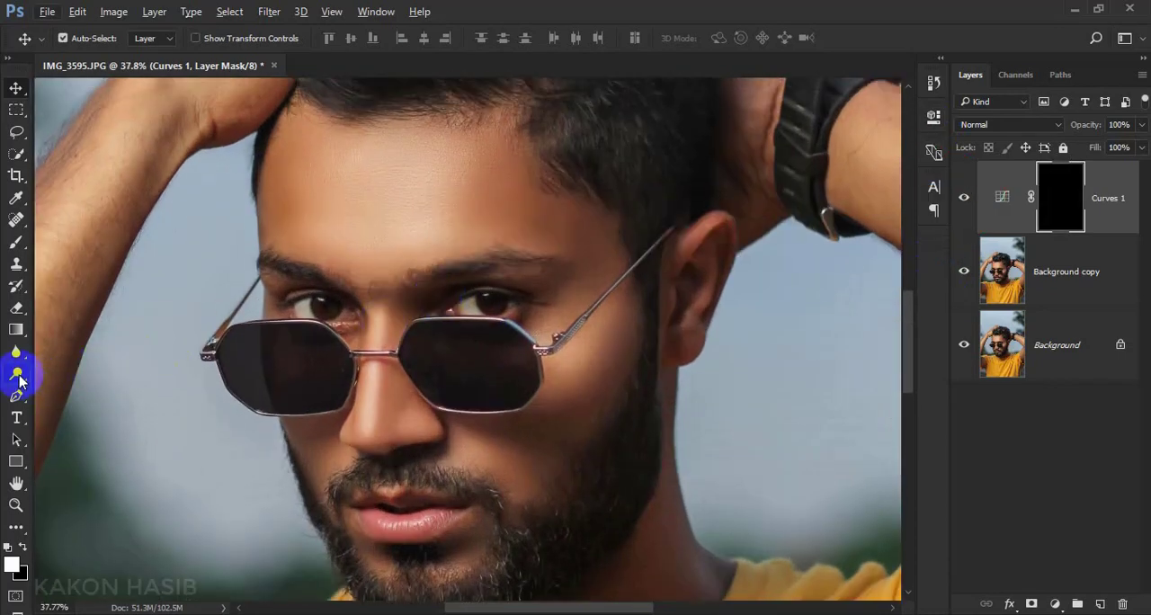
click(17, 243)
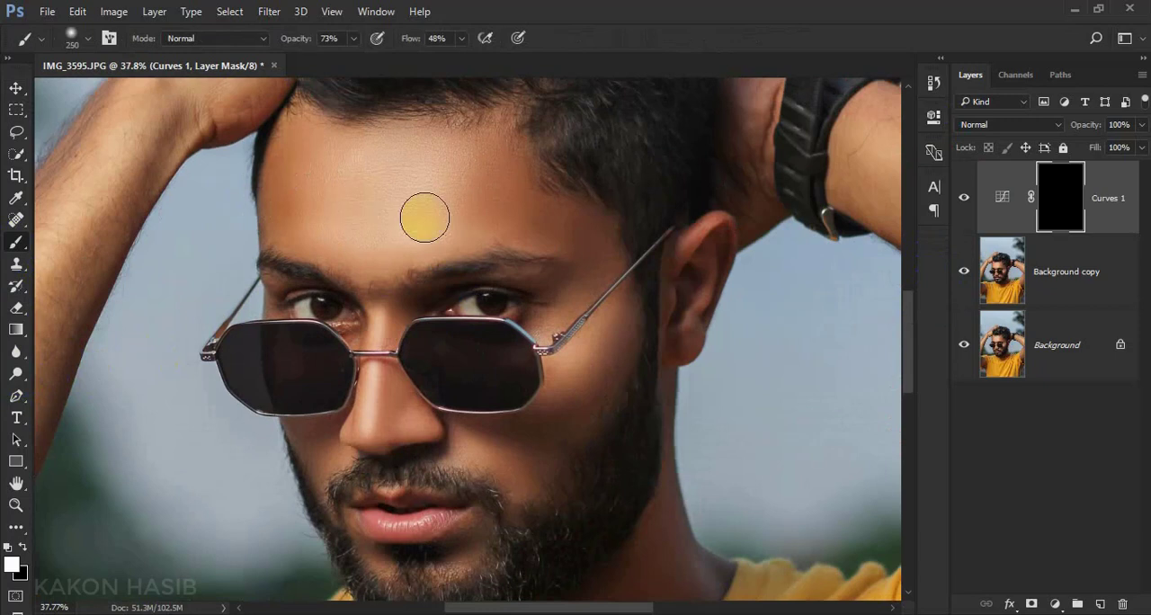
mouse_move(467, 172)
mouse_down()
mouse_move(437, 222)
mouse_move(446, 205)
mouse_up()
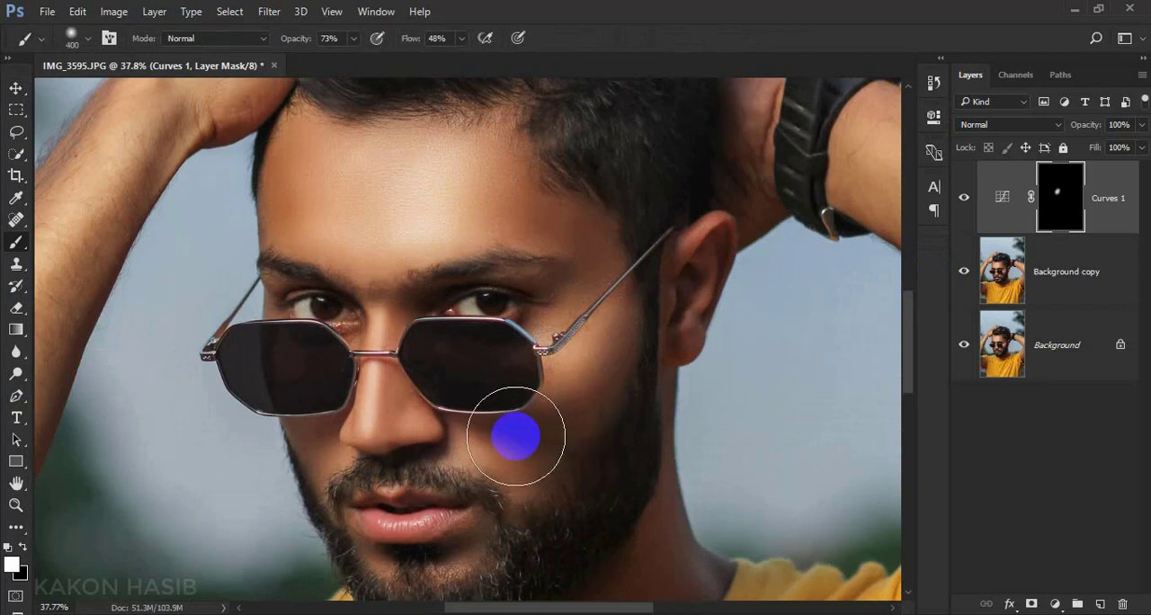
Toggle the Curves 1 layer's visibility to compare the forehead before and after brightening
scroll(515, 436, up, 1)
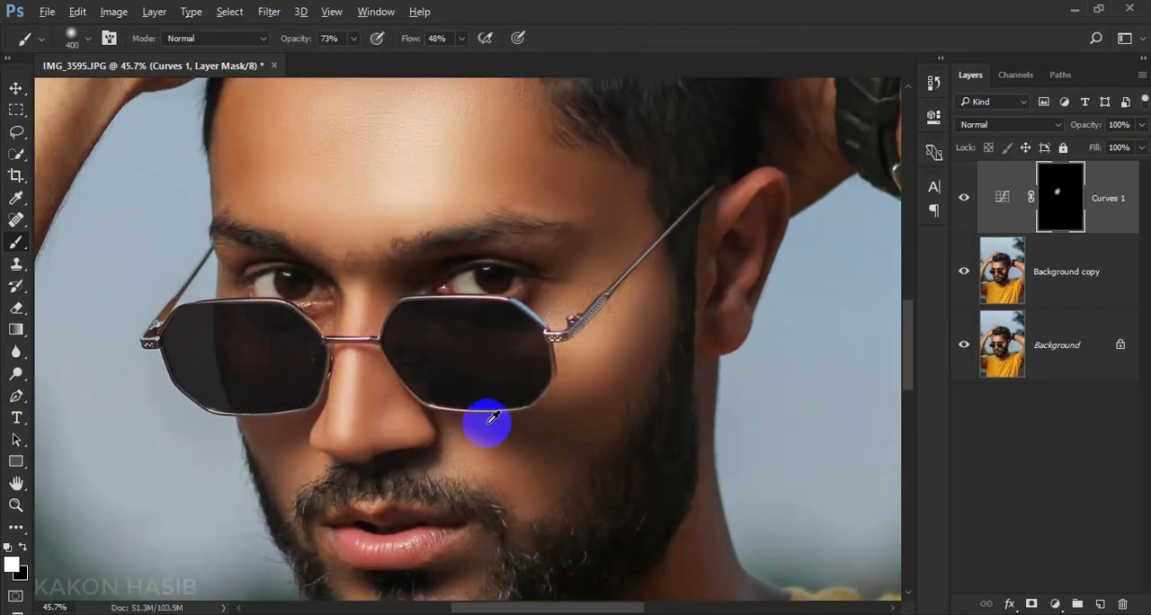
click(962, 197)
click(960, 198)
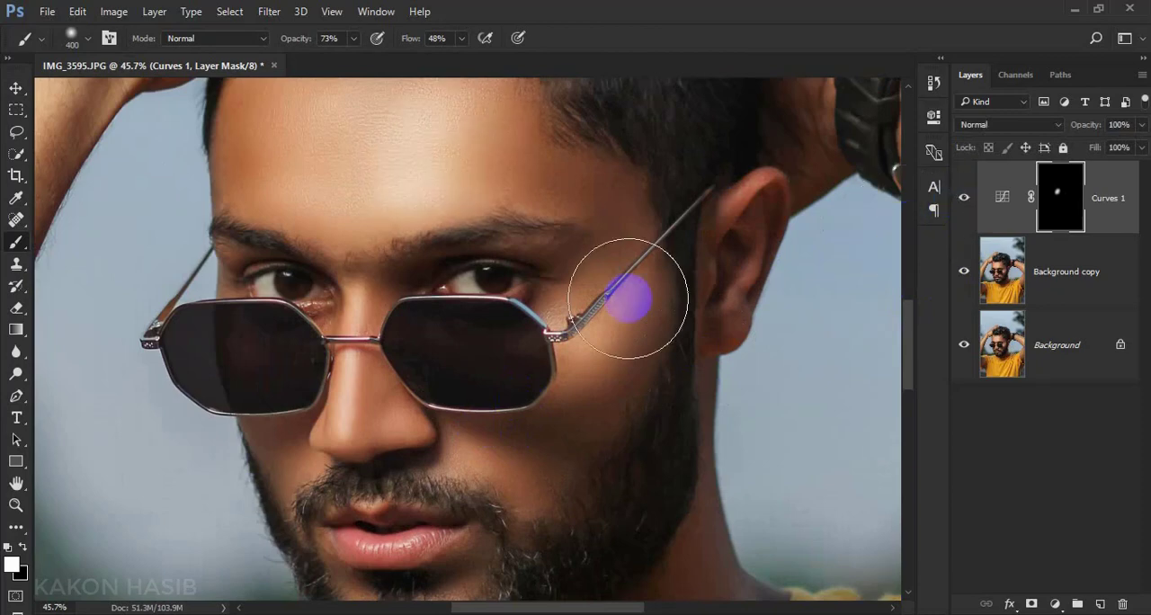
Paint white over both irises on the Curves 1 mask with a size 15 brush at 100% opacity and 100% flow
scroll(412, 352, down, 2)
scroll(414, 355, up, 1)
scroll(412, 358, up, 9)
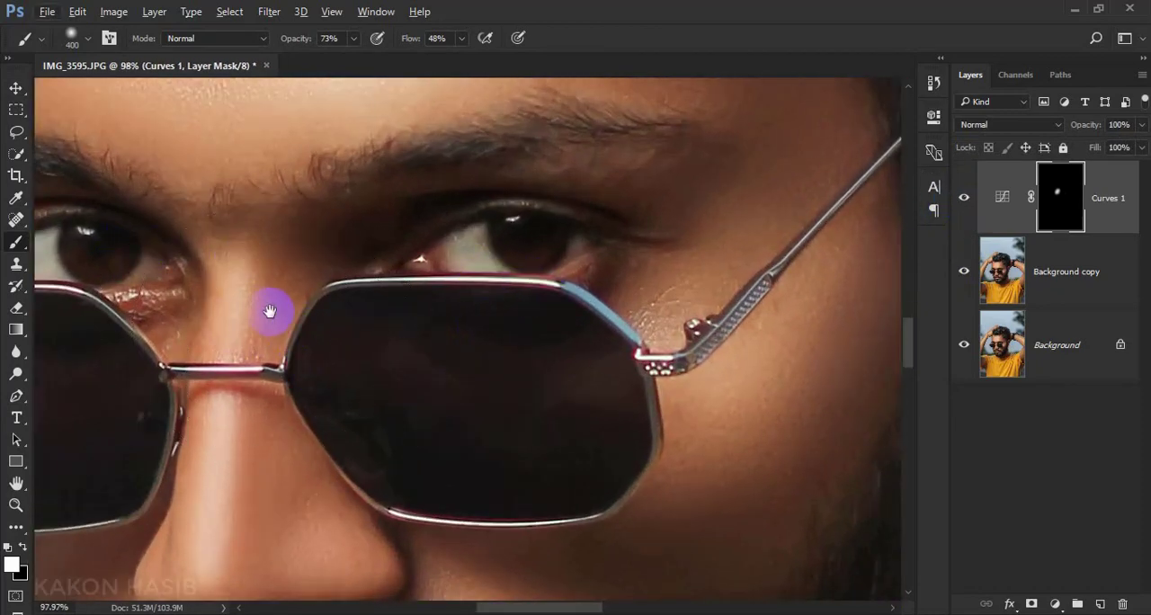
drag(270, 309, 412, 305)
key(bracketleft)
key(bracketleft)
key(bracketleft)
key(bracketleft)
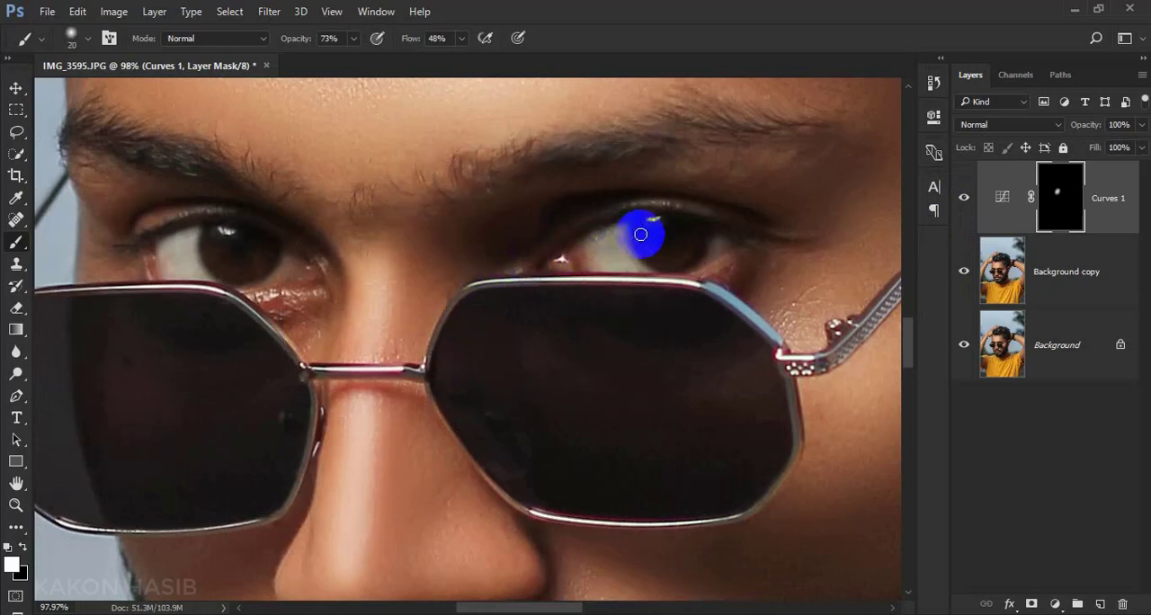
key(bracketleft)
click(462, 39)
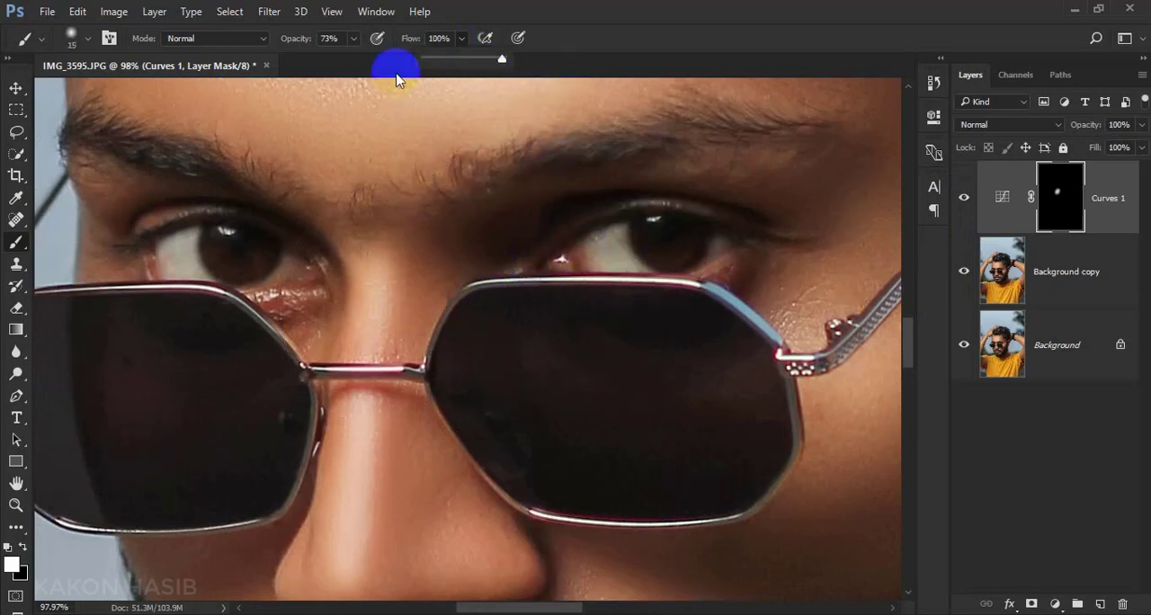
click(355, 38)
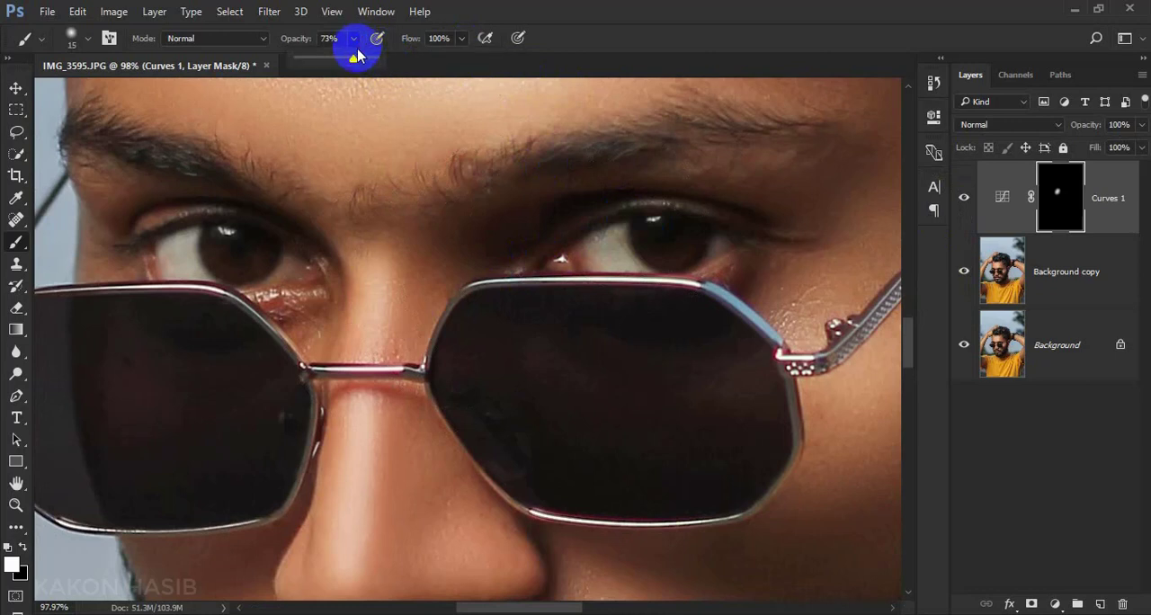
click(641, 225)
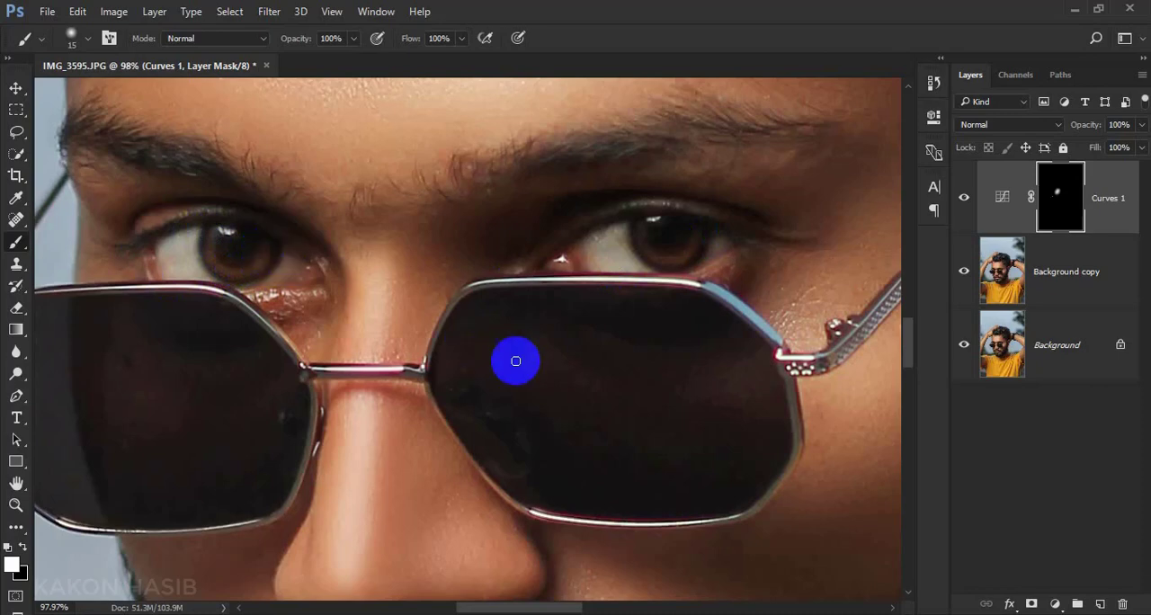
scroll(515, 362, down, 2)
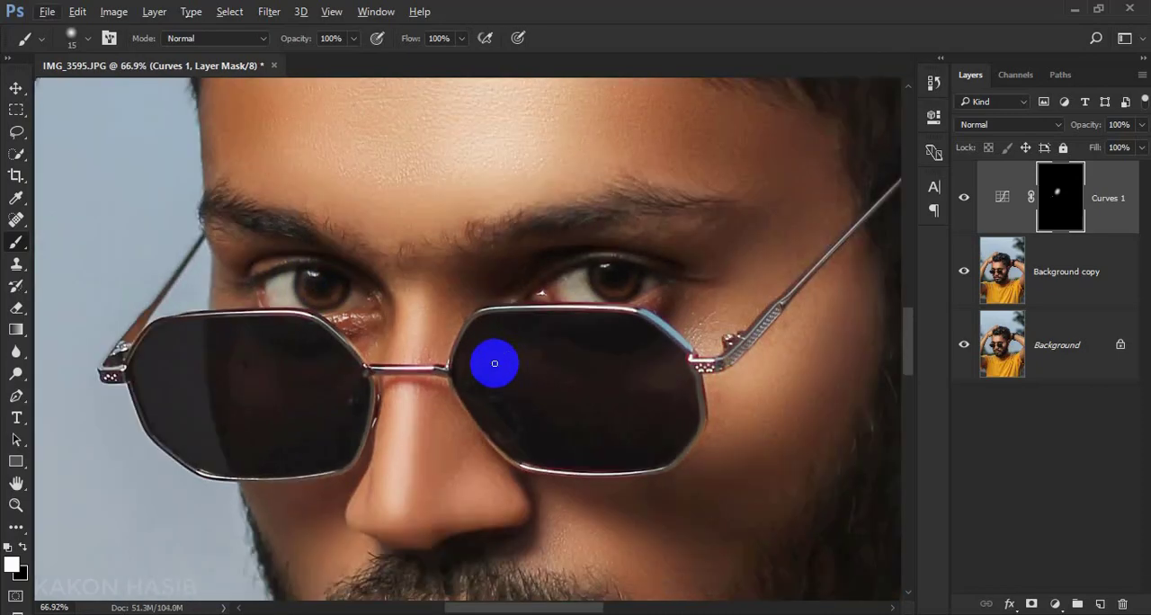
scroll(513, 270, up, 3)
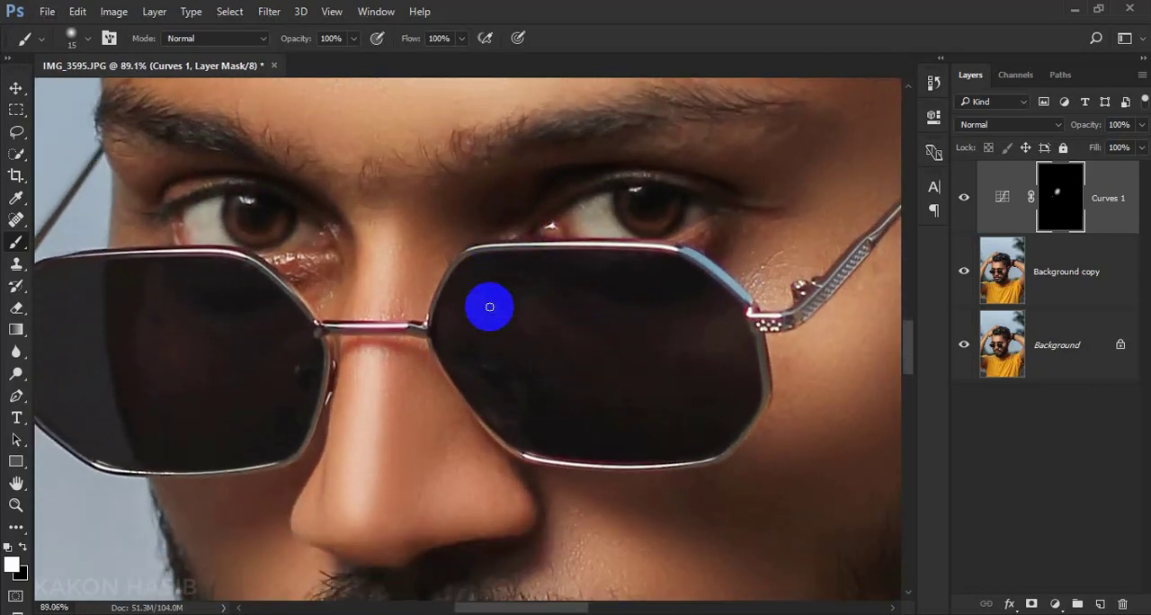
Flatten the image into a single Background layer
click(1057, 603)
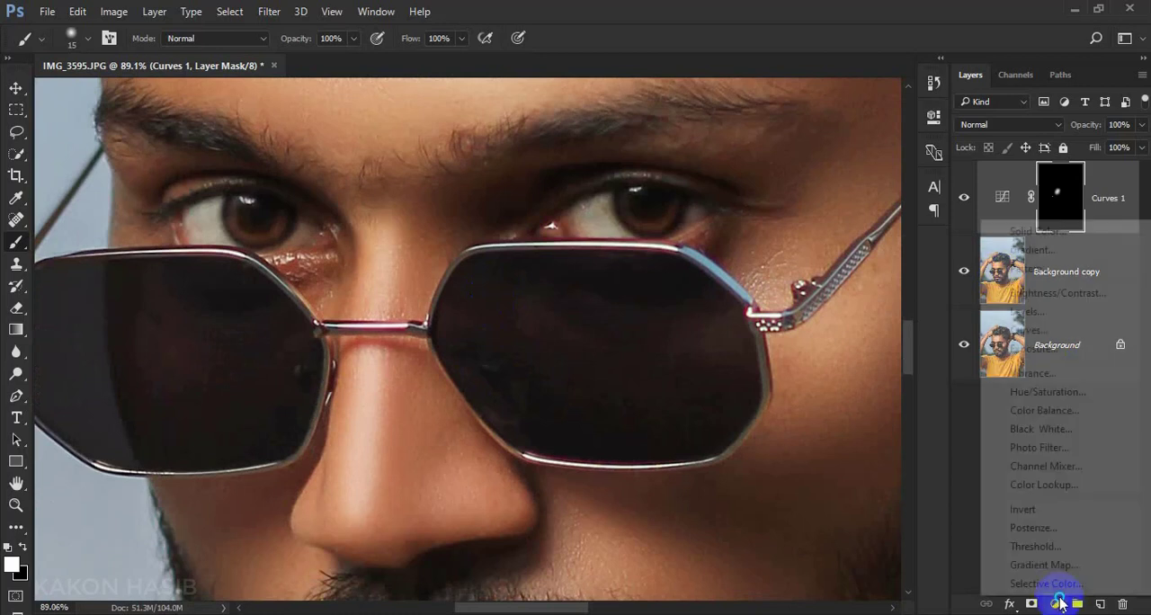
click(967, 423)
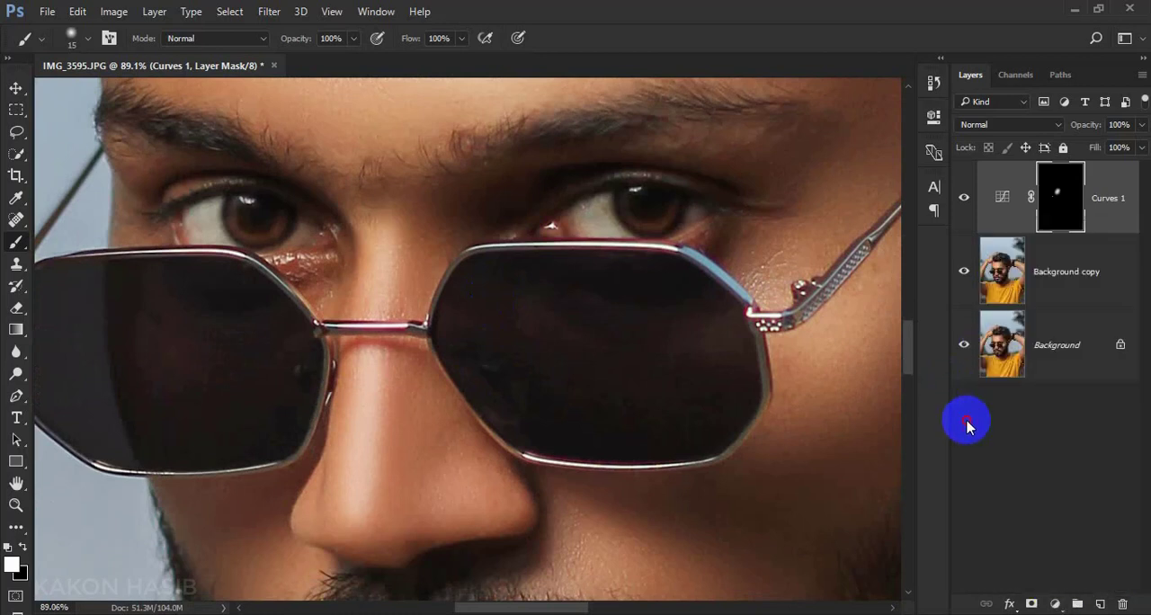
right_click(1053, 366)
click(1041, 551)
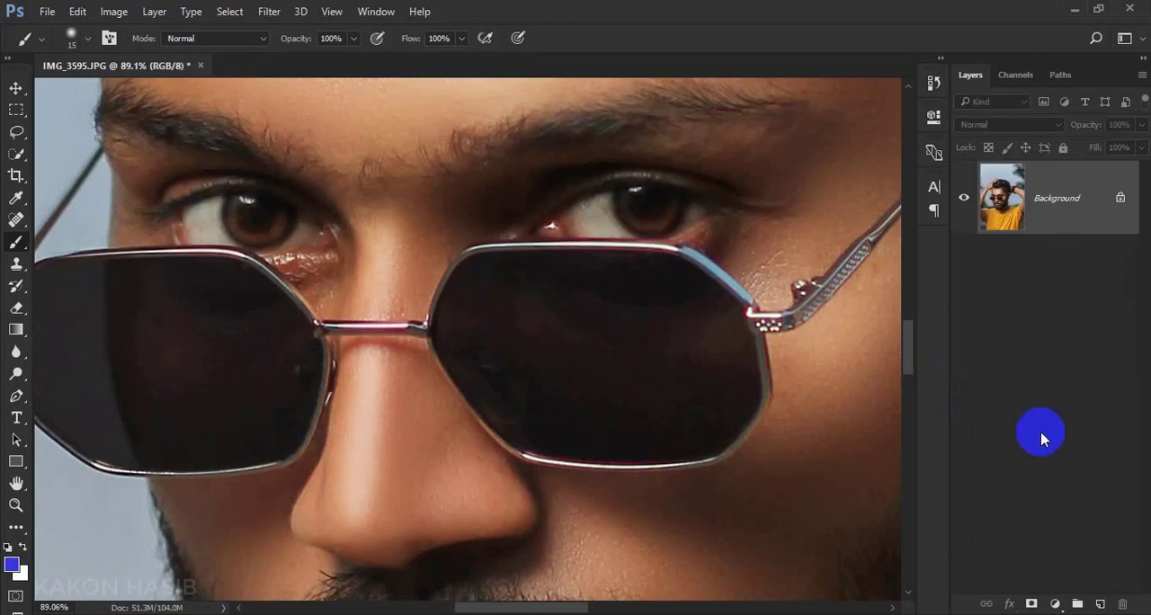
Add a Hue/Saturation adjustment layer with Hue -180 and Saturation -37, and invert its mask to black
click(1054, 603)
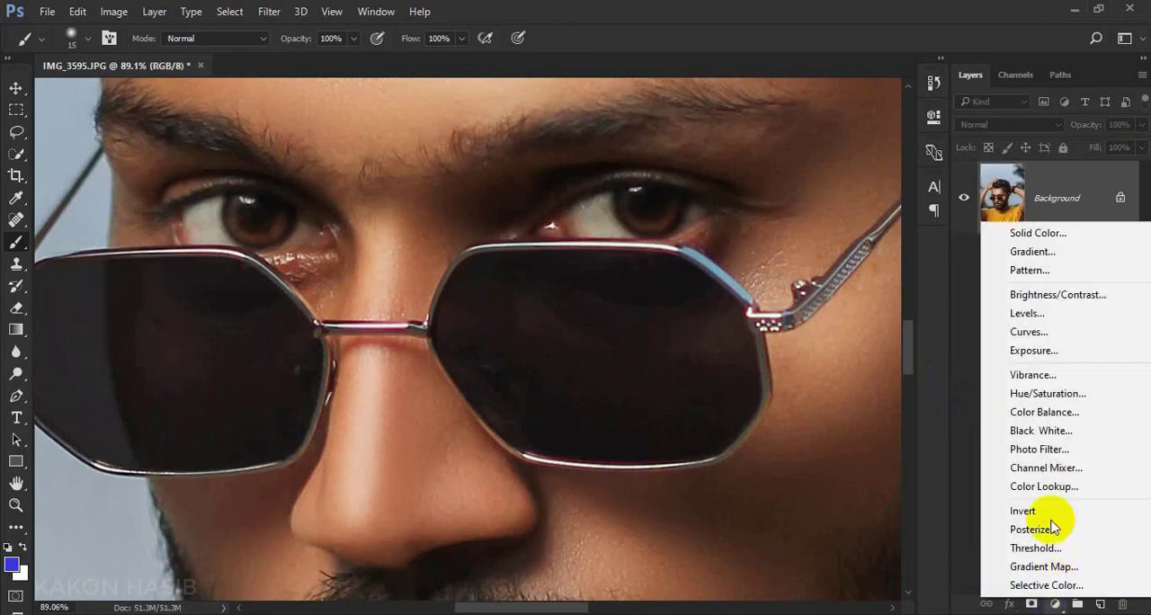
click(1064, 393)
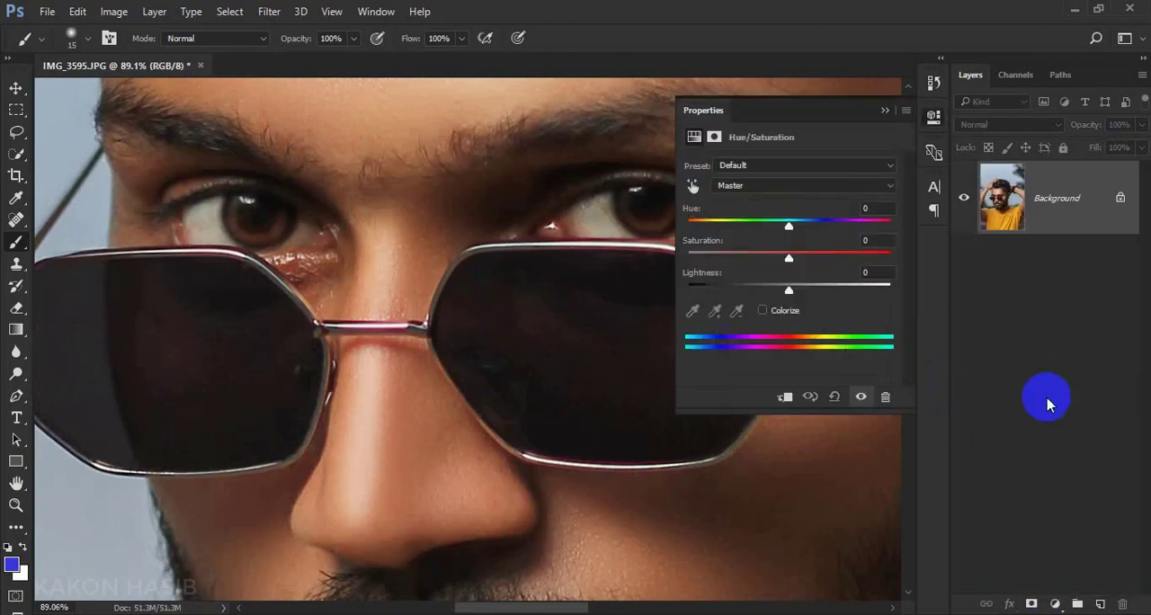
drag(788, 221, 891, 229)
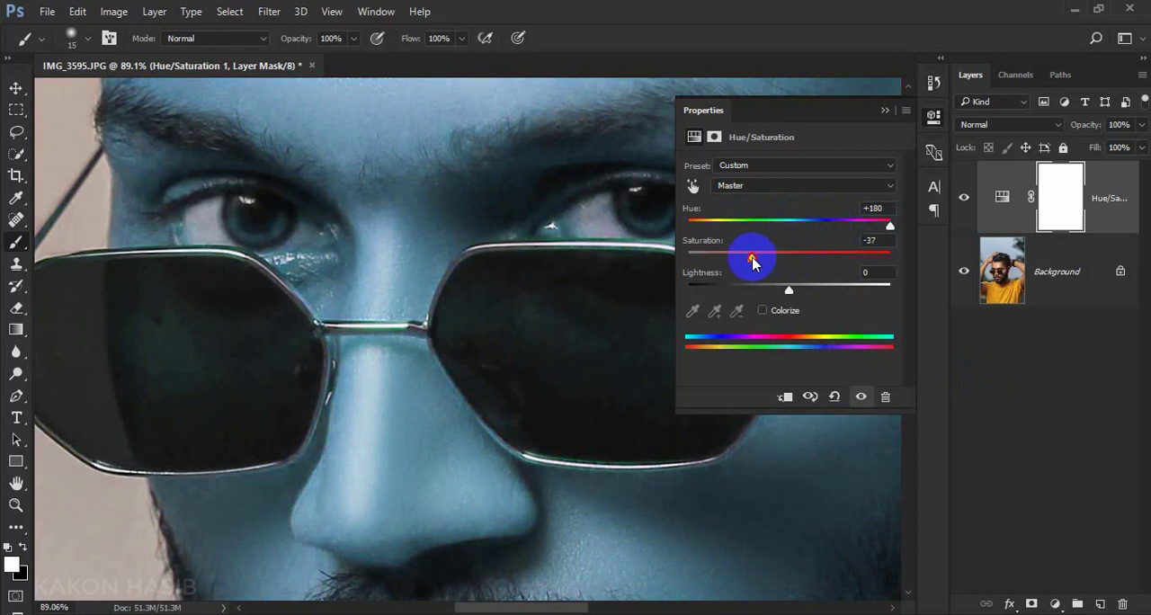
drag(888, 229, 685, 242)
key(ctrl+i)
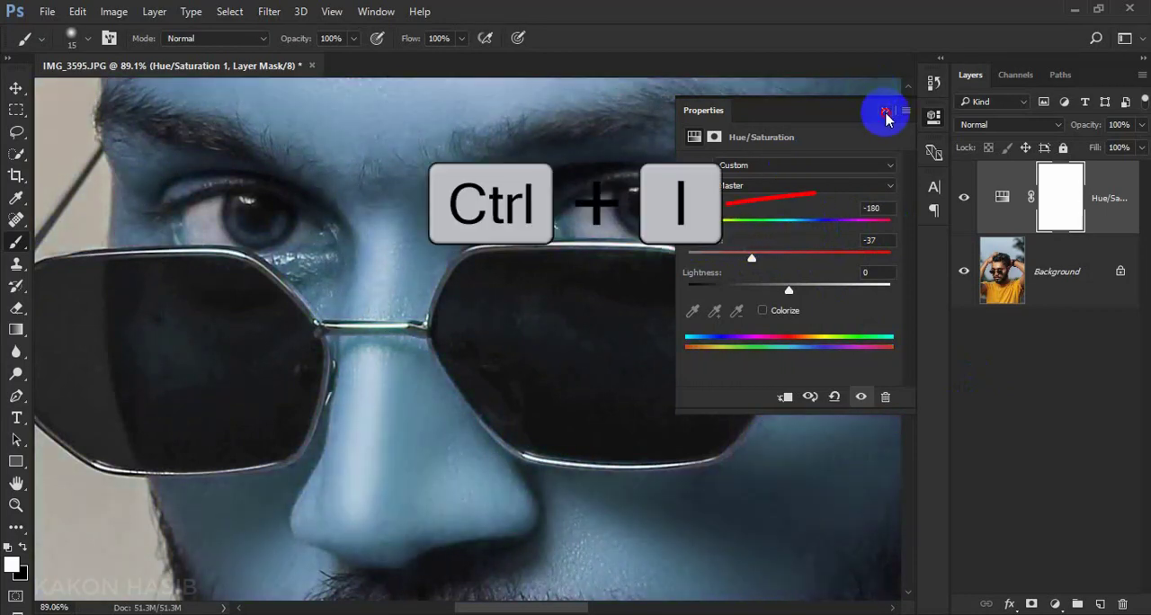
click(885, 110)
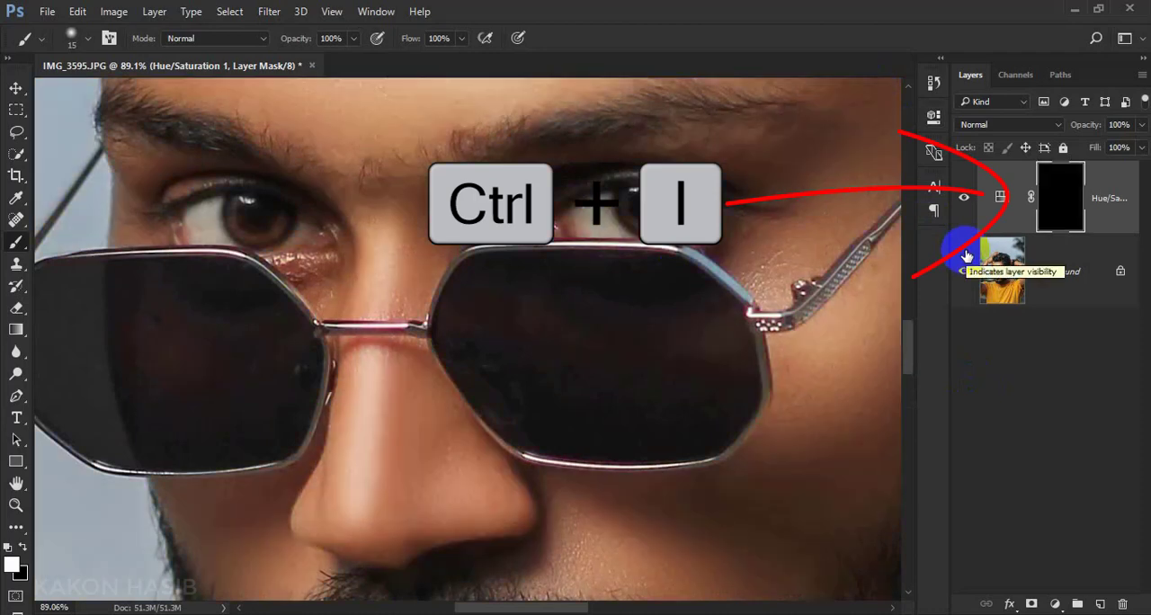
Paint white over both irises on the Hue/Saturation 1 mask at 51% flow, and set the layer's opacity to 62%
scroll(339, 227, up, 5)
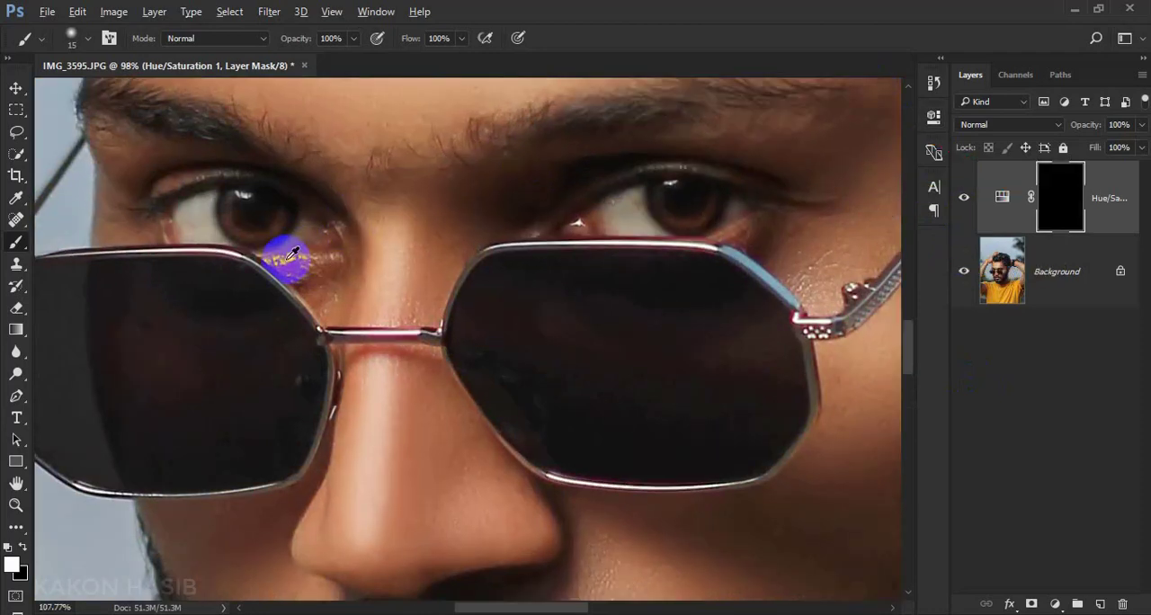
click(460, 39)
click(424, 57)
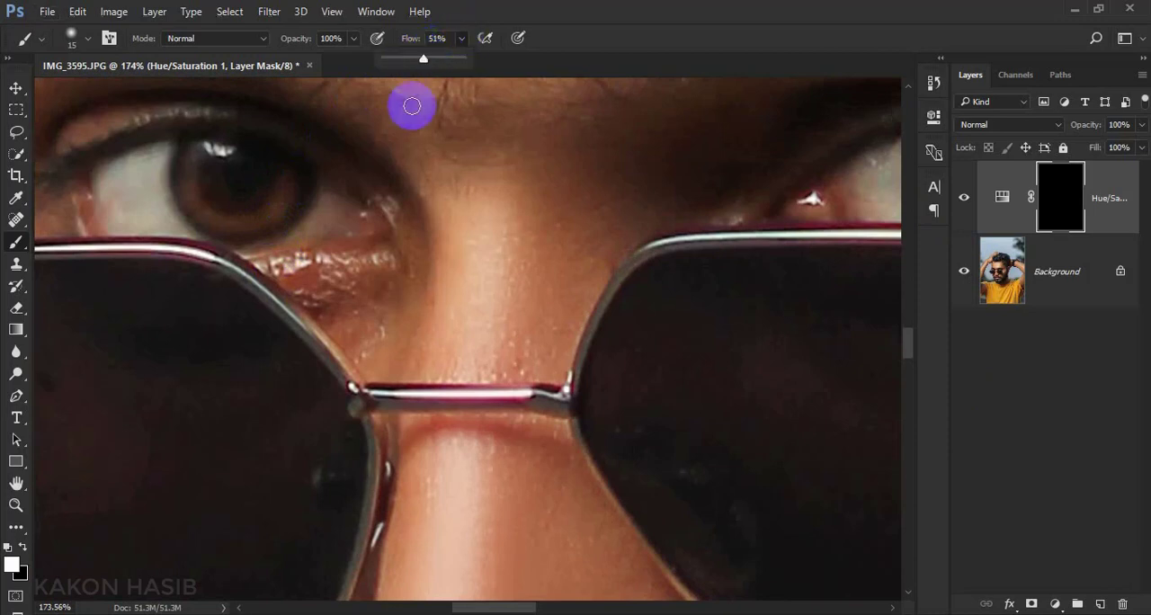
click(283, 193)
mouse_move(282, 193)
mouse_down()
mouse_move(254, 221)
mouse_move(224, 226)
mouse_move(202, 207)
mouse_up()
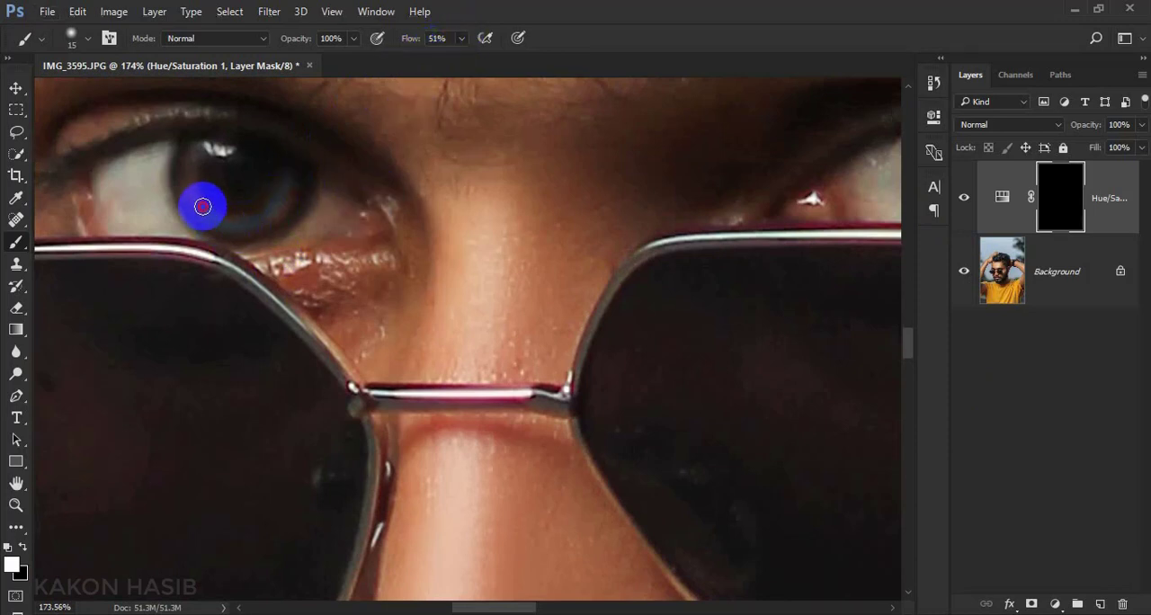
scroll(280, 183, down, 3)
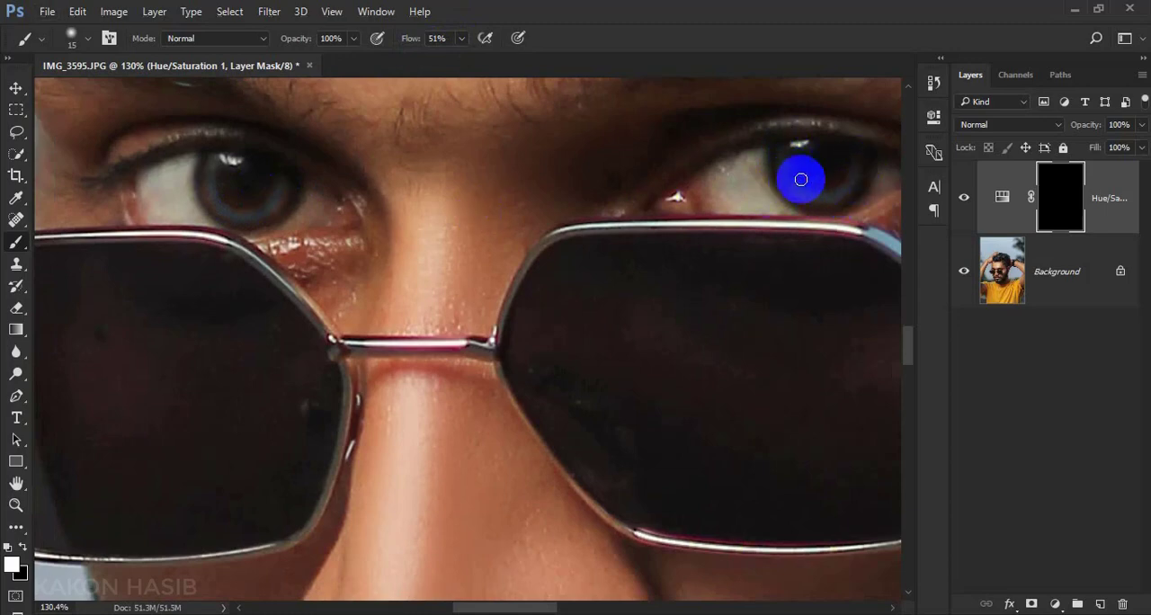
scroll(799, 175, down, 5)
scroll(634, 258, up, 4)
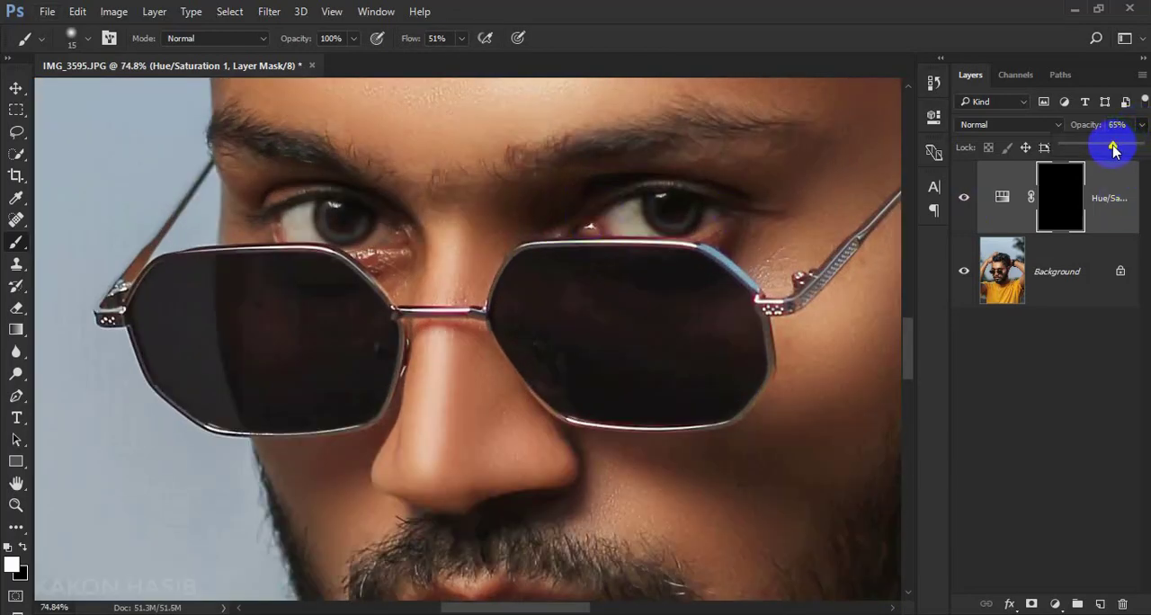
scroll(665, 252, down, 5)
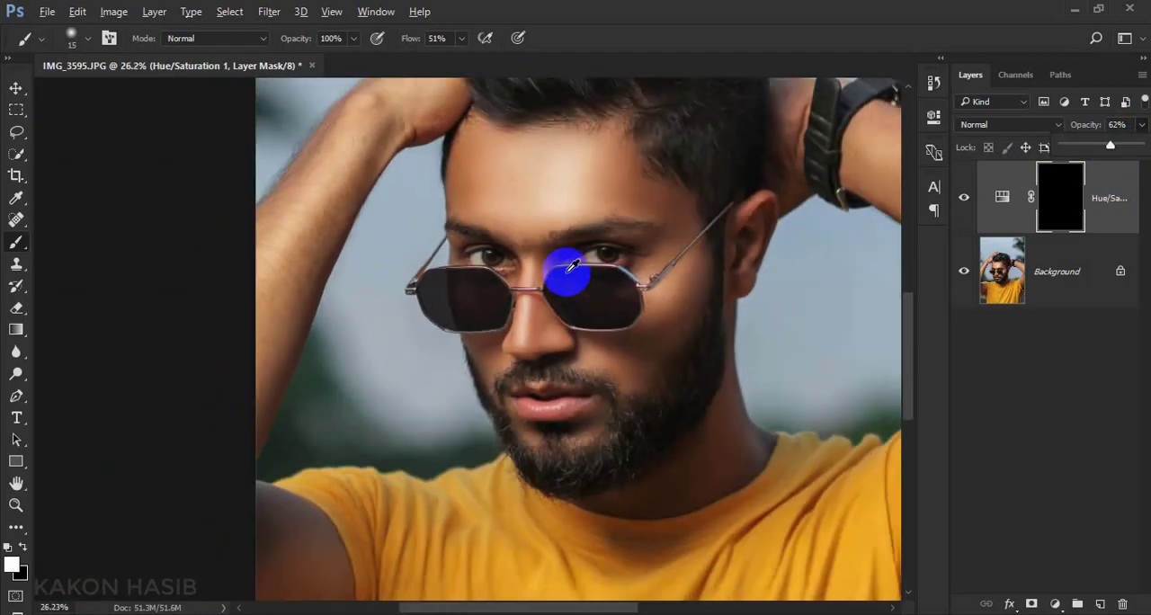
scroll(585, 304, up, 2)
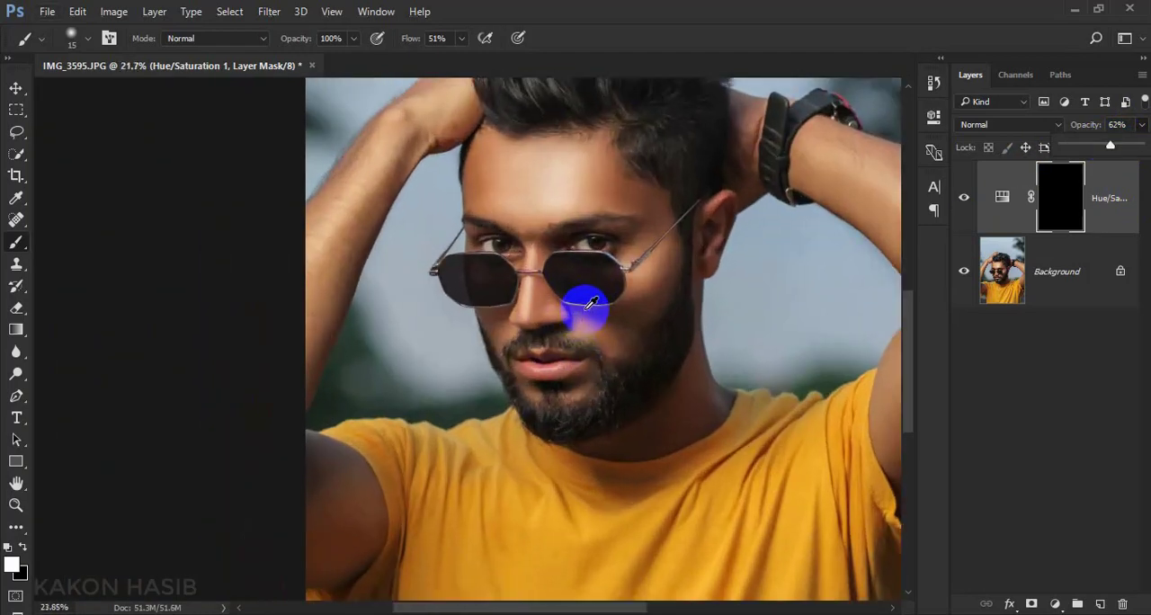
Flatten the image with the eye colour adjustment and switch to the Move tool
right_click(1079, 288)
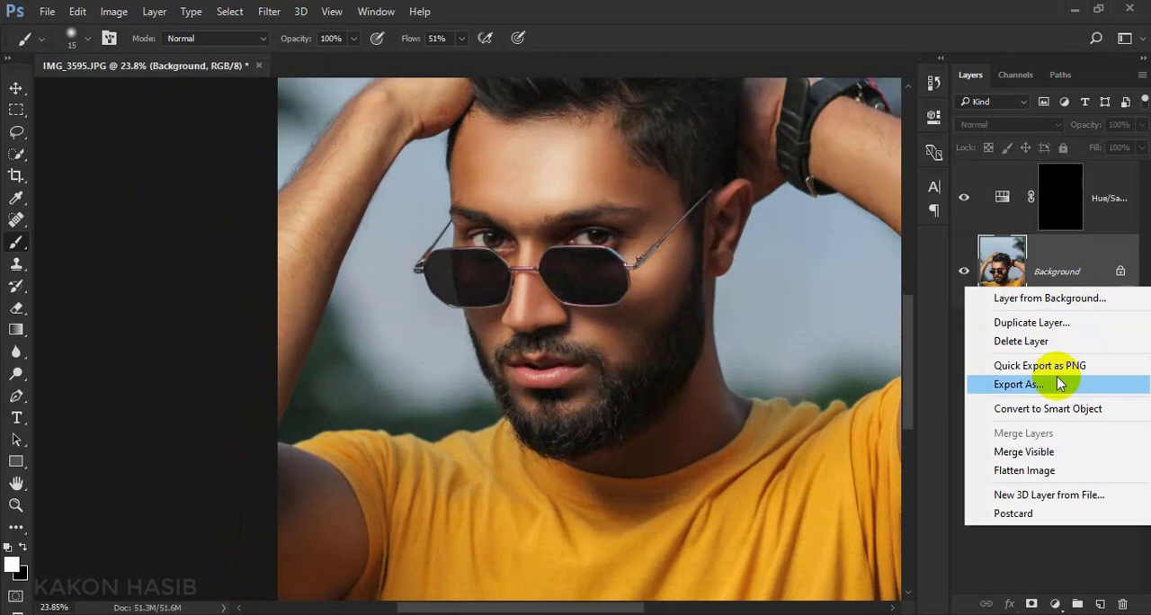
click(1050, 469)
click(15, 87)
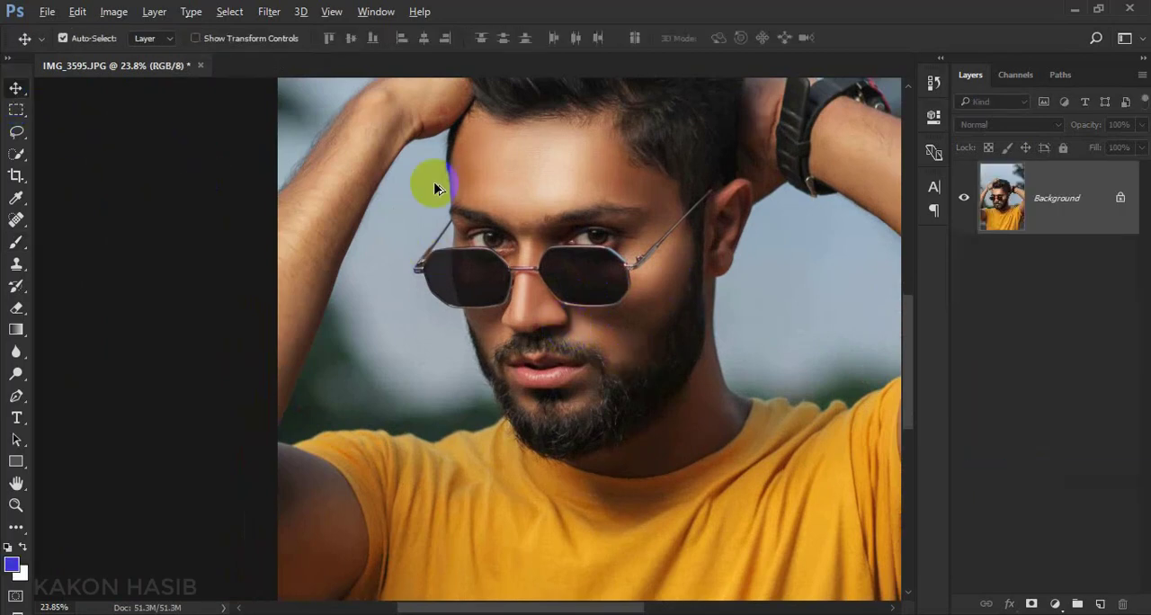
scroll(509, 199, down, 2)
scroll(509, 199, up, 3)
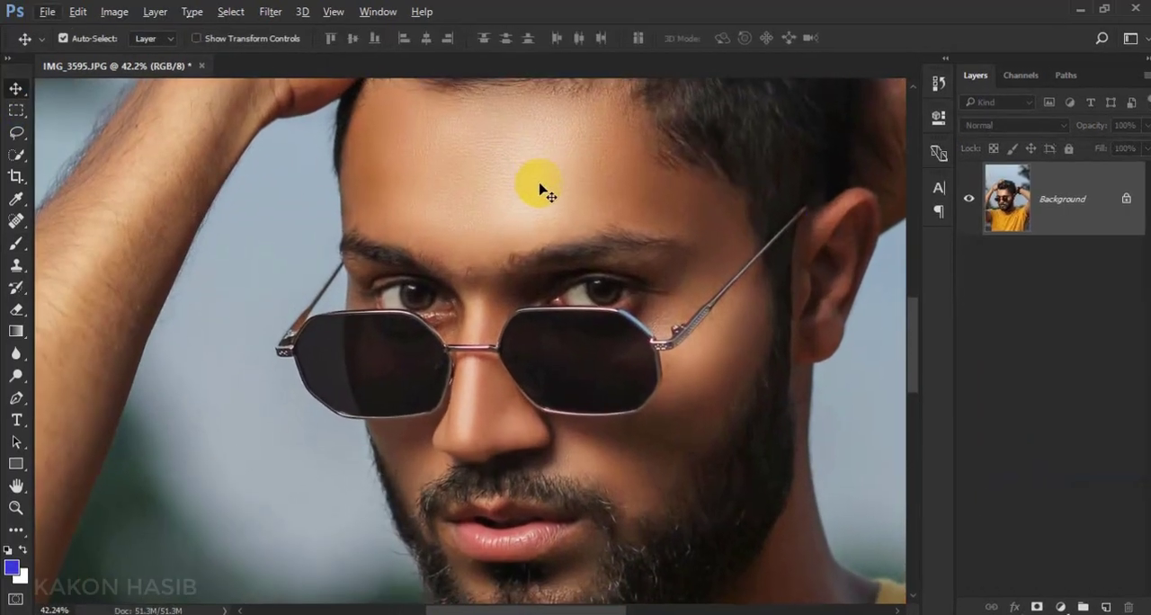
Duplicate the Background layer and apply a High Pass filter with a 4.6-pixel radius to the copy
key(ctrl+j)
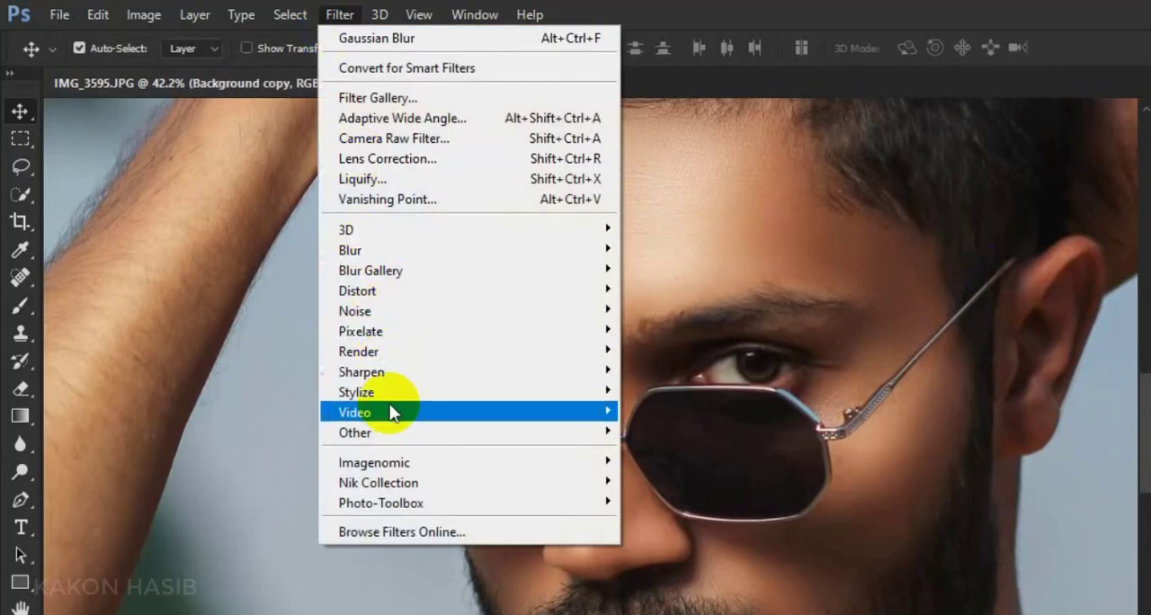
mouse_move(585, 434)
click(661, 449)
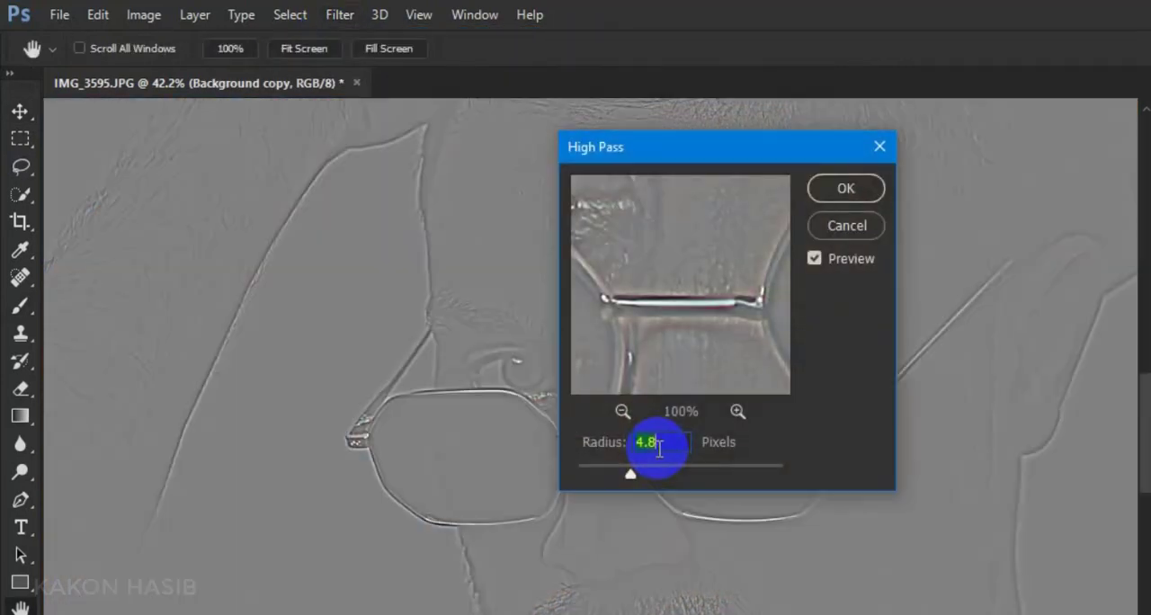
drag(674, 158, 955, 171)
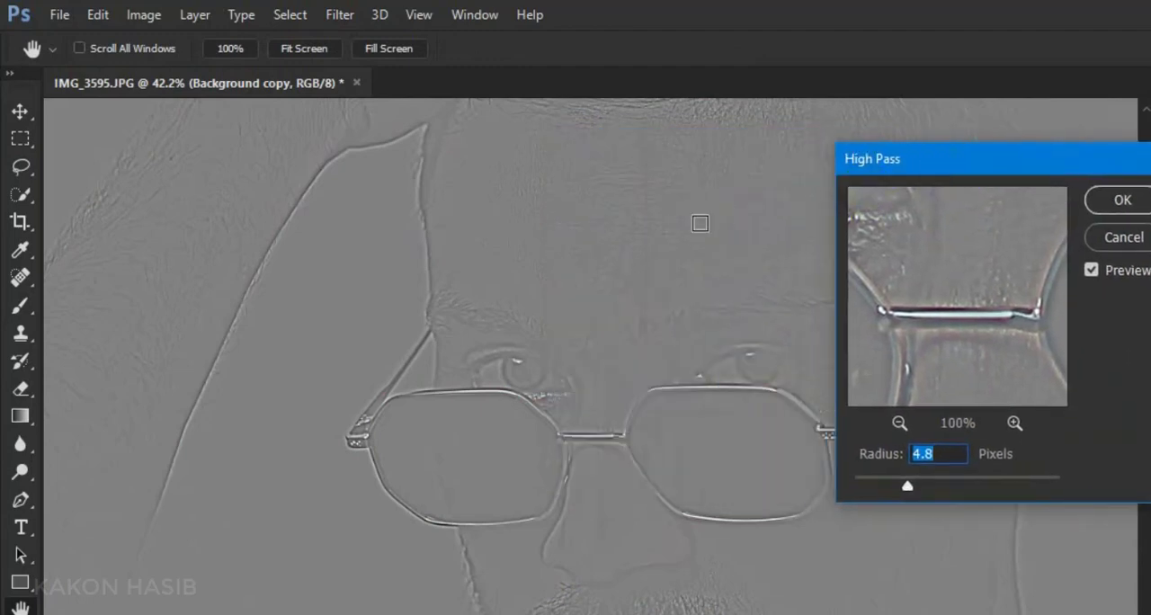
drag(926, 477, 903, 477)
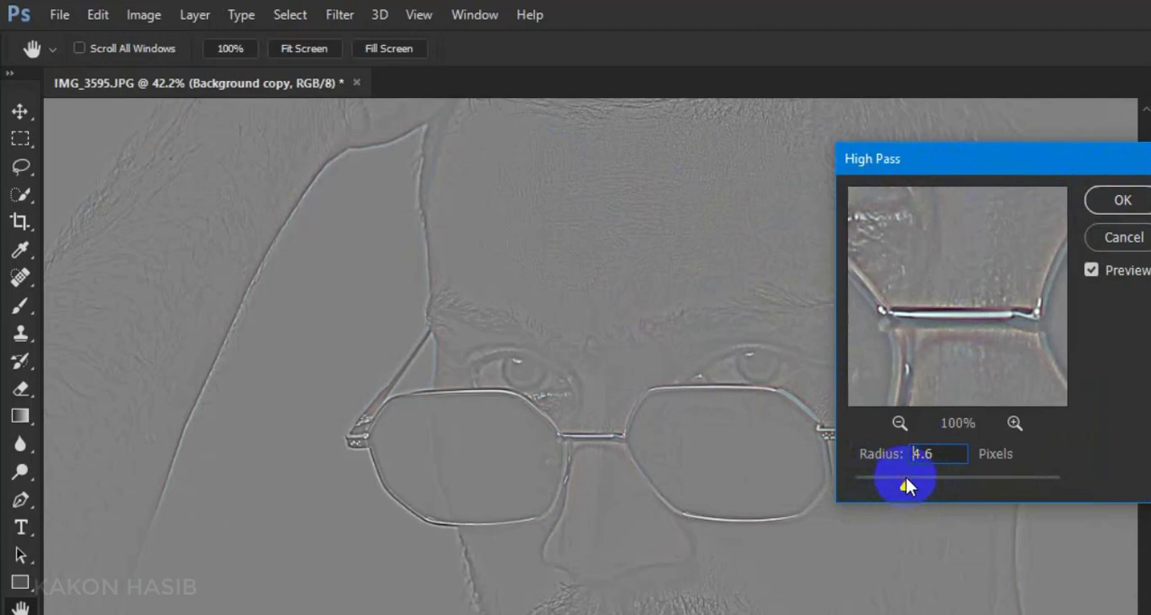
click(1120, 199)
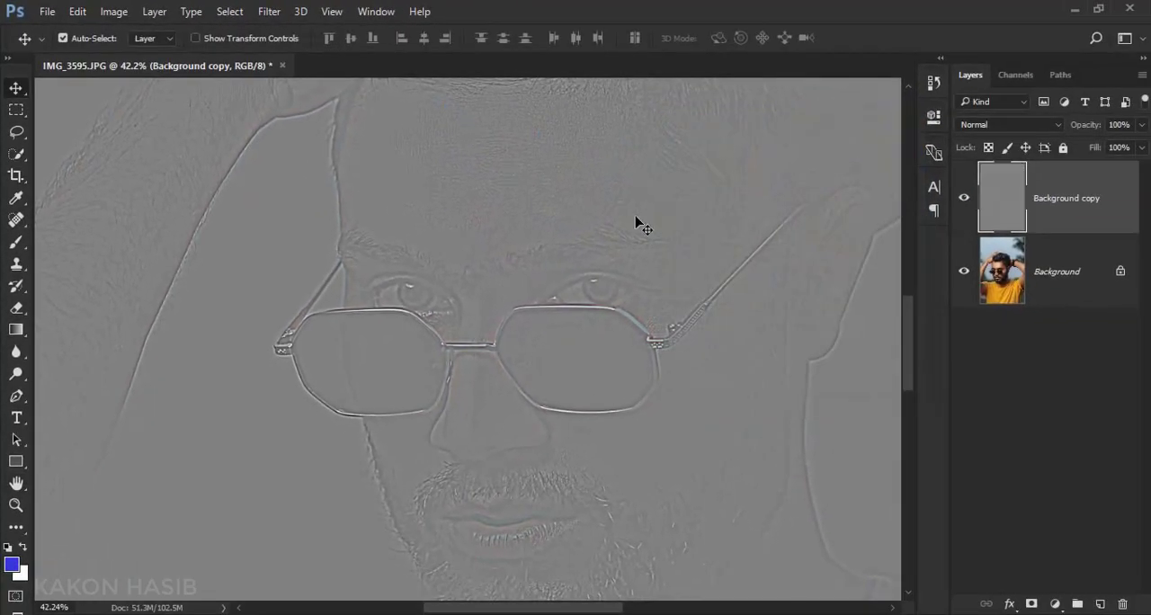
Try the Overlay blend mode on the High Pass layer and toggle its visibility to compare the sharpening
scroll(644, 211, up, 3)
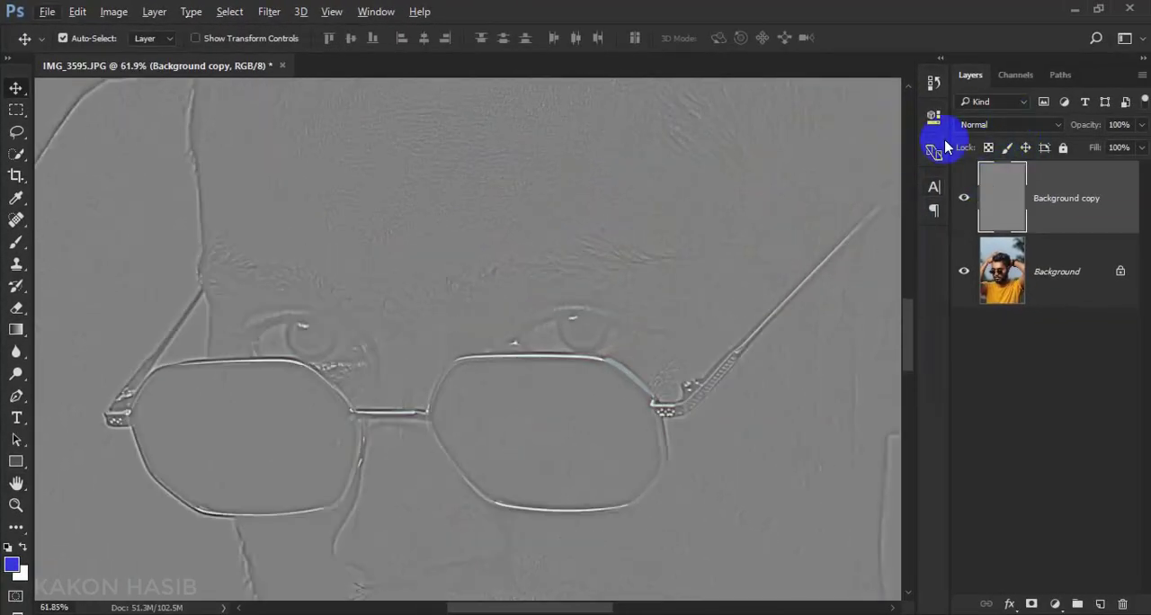
click(1002, 124)
click(979, 294)
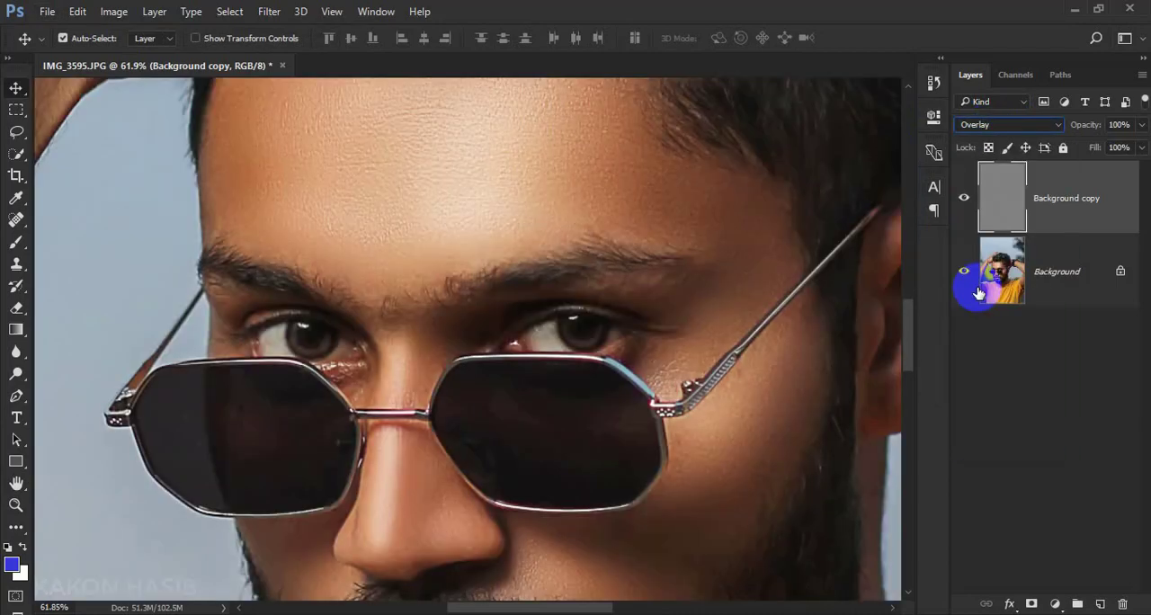
scroll(539, 225, down, 3)
scroll(530, 224, up, 1)
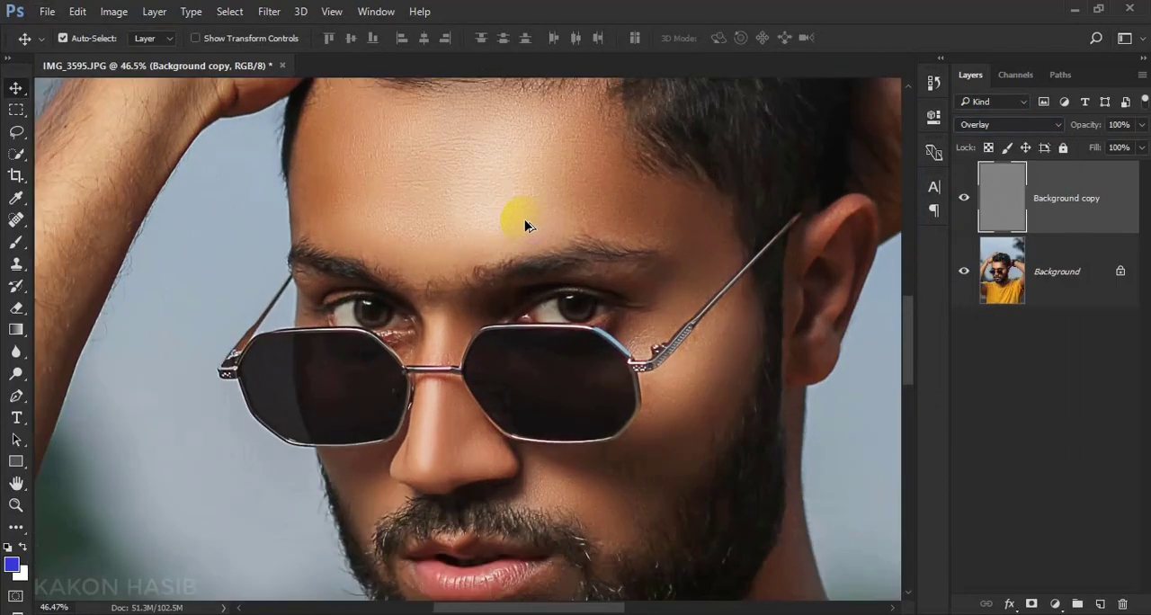
click(963, 198)
click(962, 198)
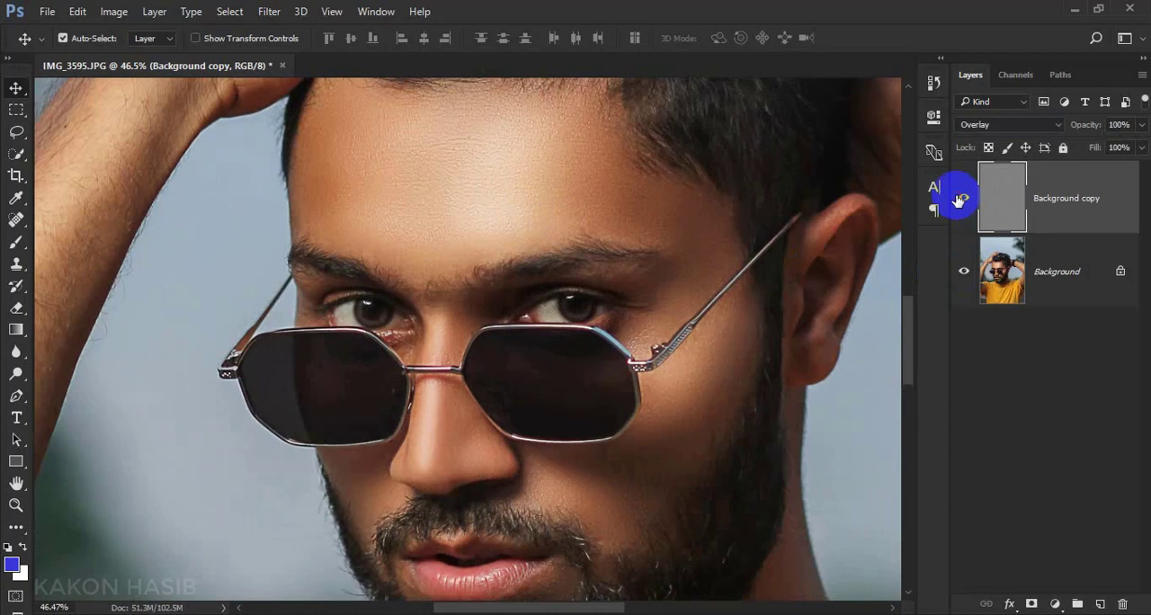
Set the High Pass layer's blend mode to Hard Light
click(1026, 128)
click(1026, 127)
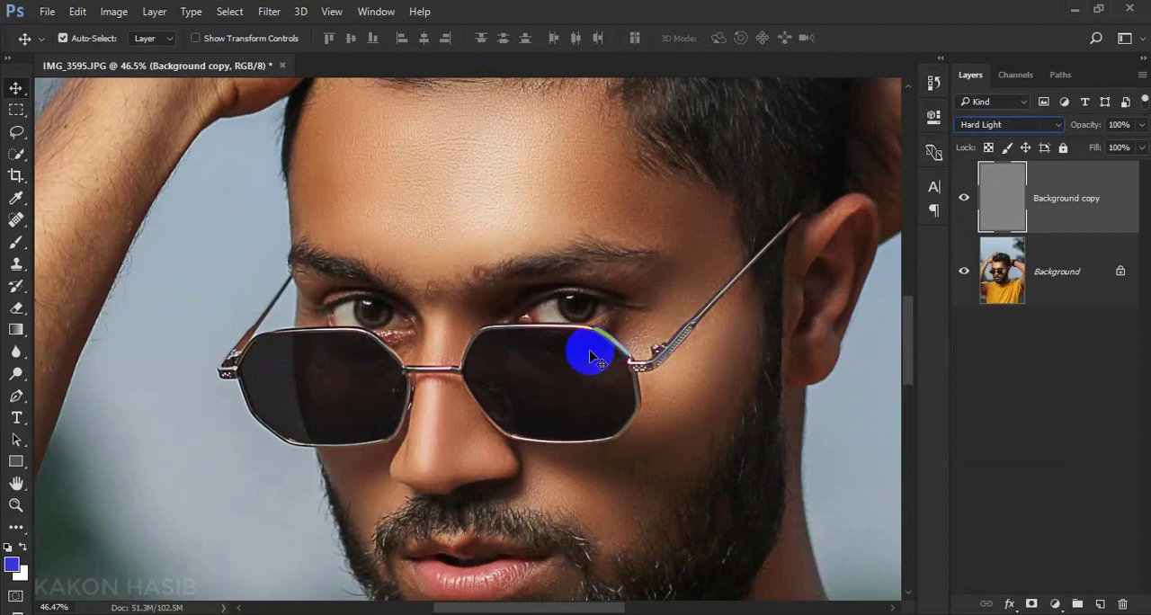
In the High Pass layer's blending options, set Blend If for This Layer to 0/72 and 185, and for Underlying Layer to 0/39 and 255
scroll(586, 340, down, 3)
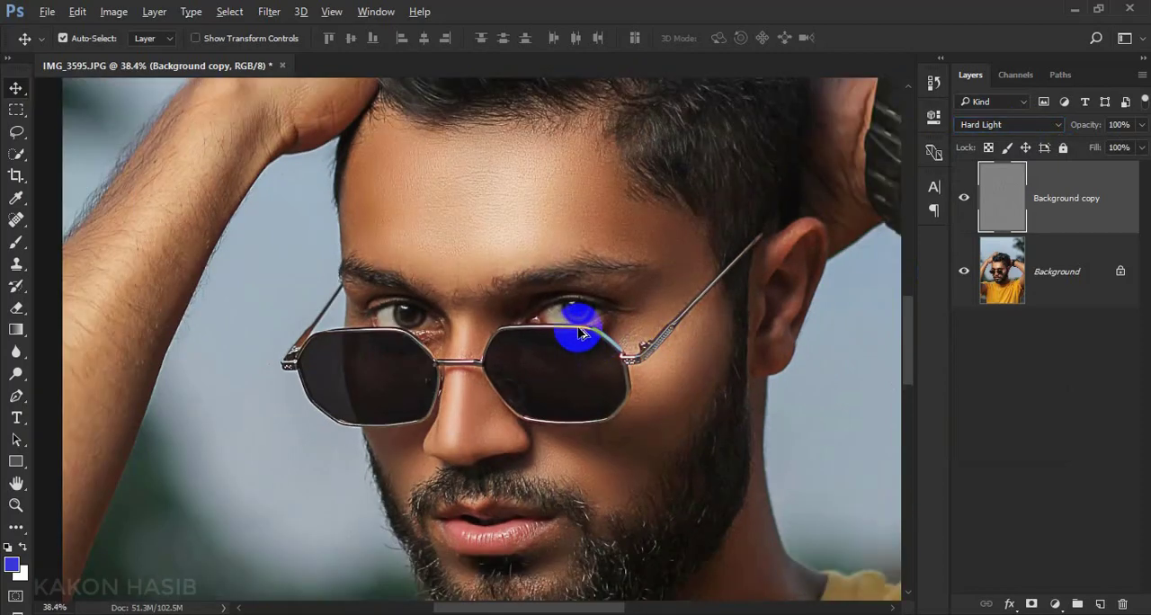
scroll(582, 337, up, 1)
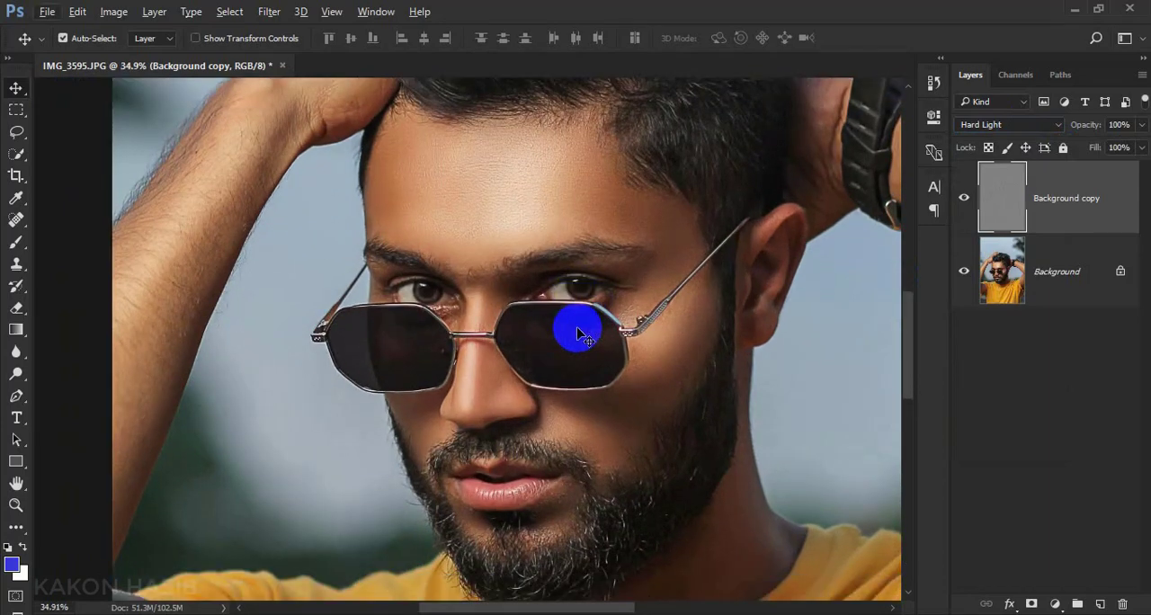
scroll(578, 331, up, 2)
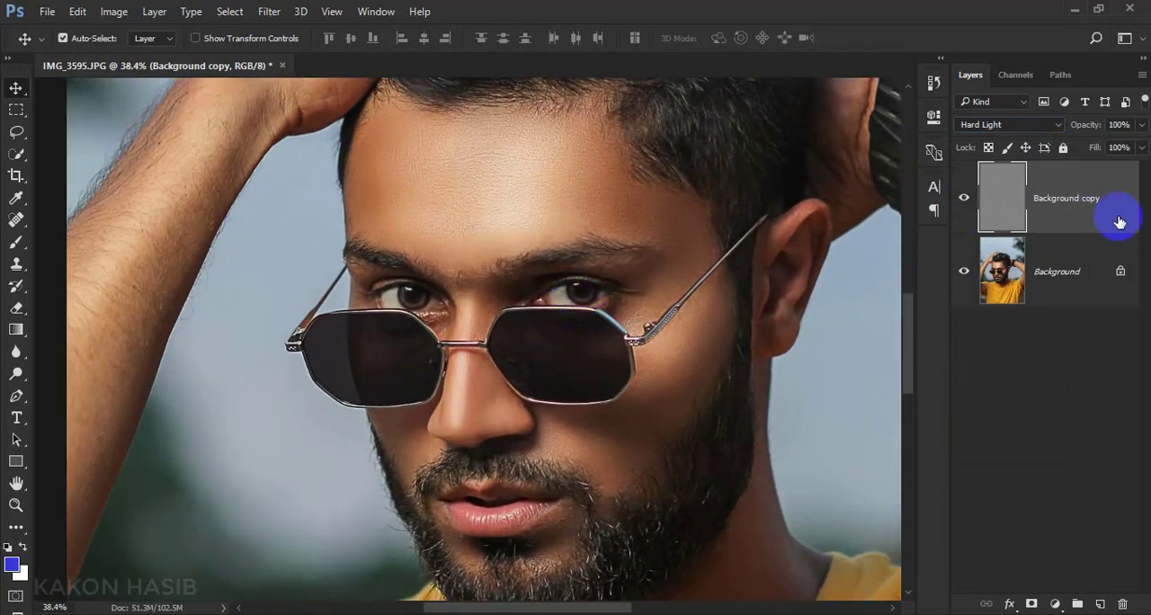
click(1140, 157)
double_click(1100, 223)
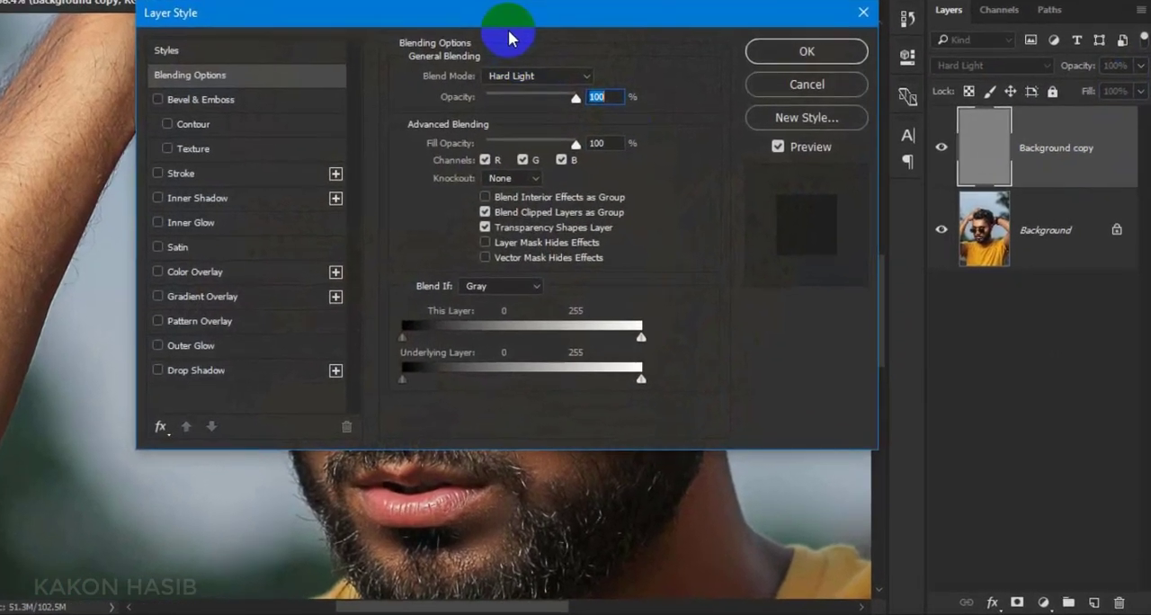
drag(576, 77, 813, 226)
drag(615, 493, 689, 493)
alt+click(874, 493)
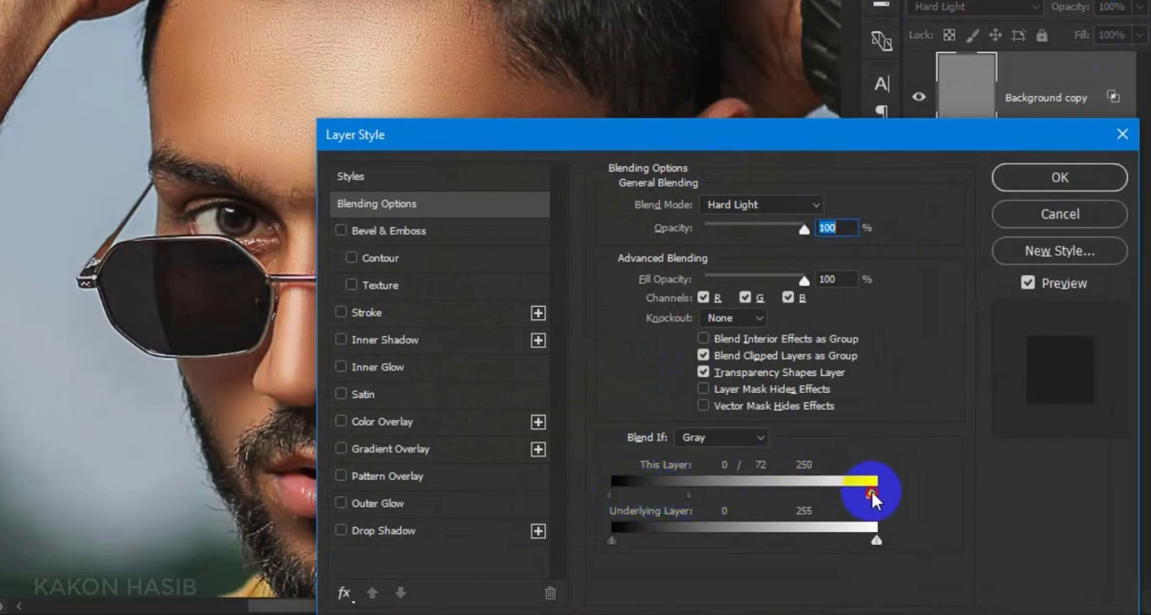
drag(871, 495, 801, 495)
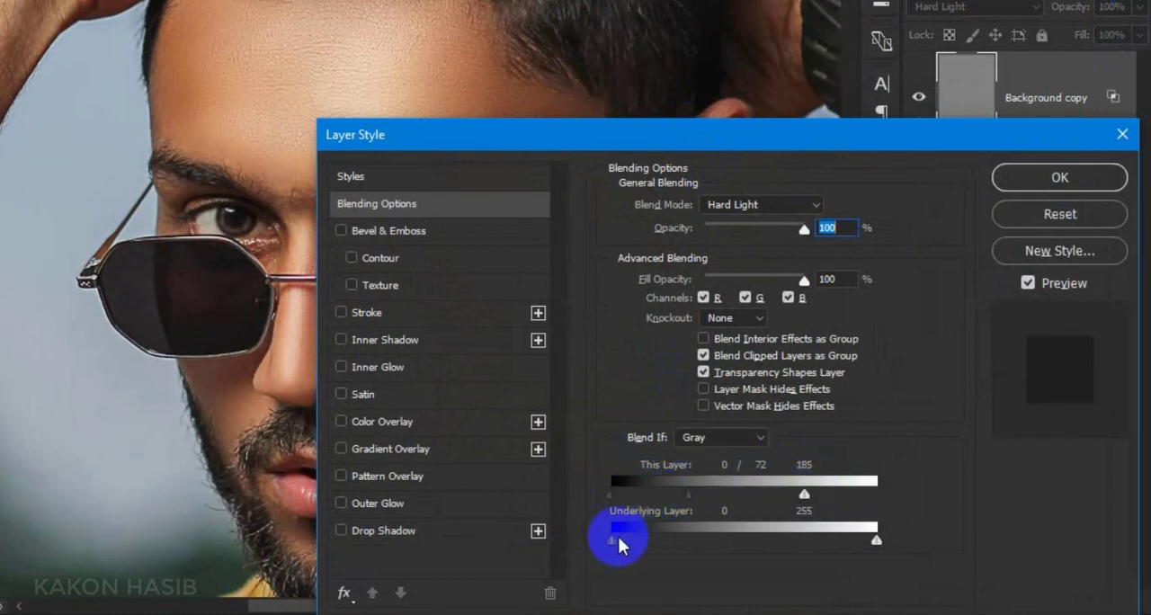
drag(616, 538, 654, 547)
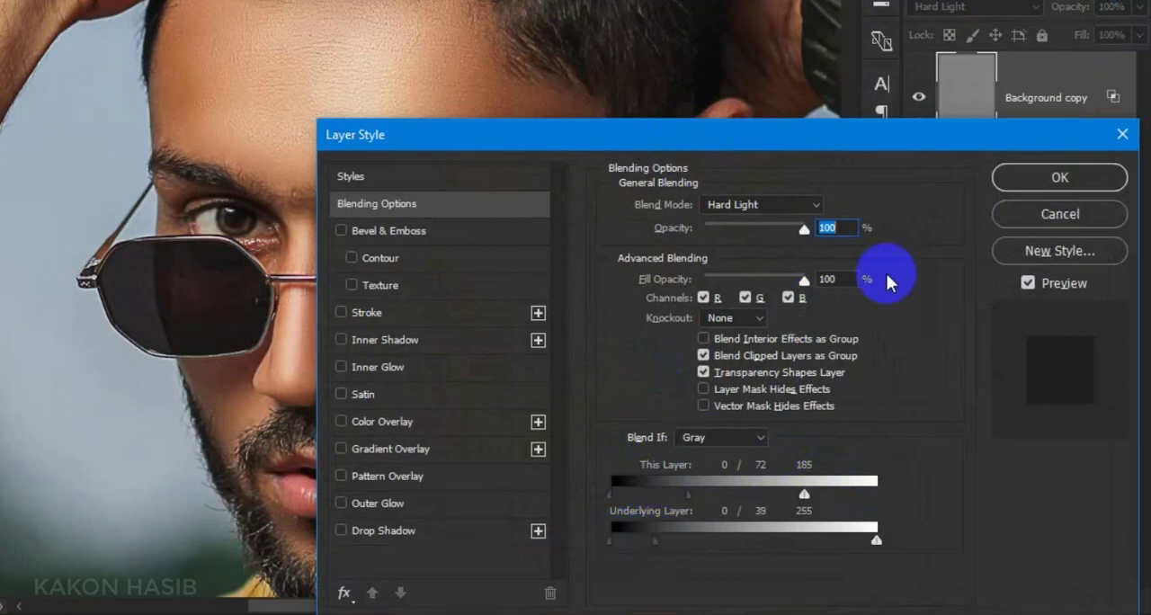
click(1011, 175)
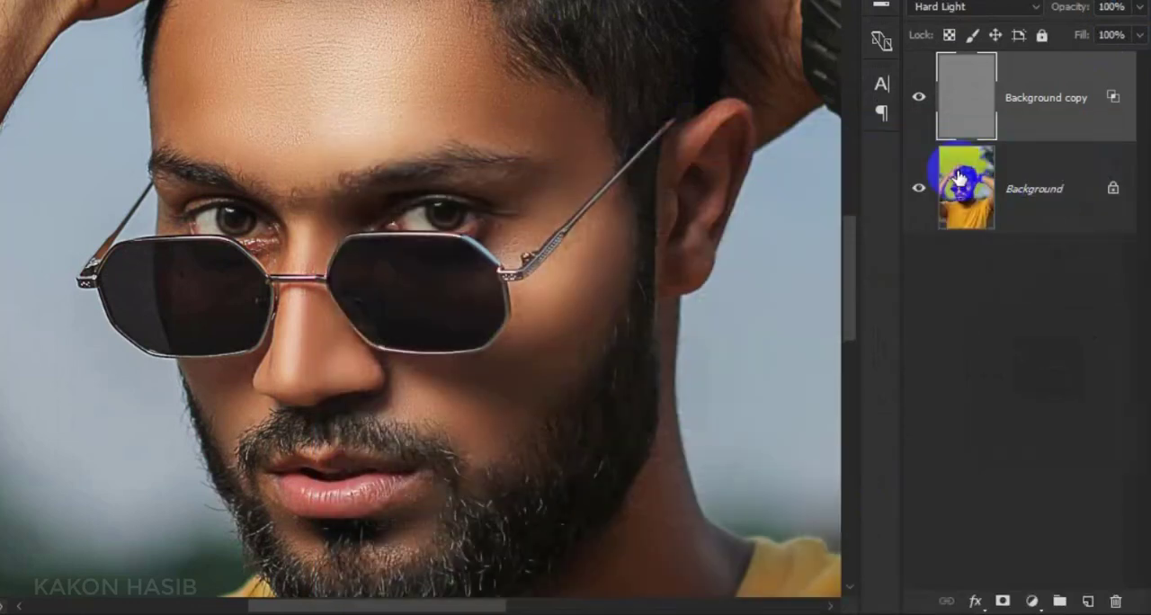
Toggle the High Pass layer's visibility to compare the sharpening and set its fill to 78%
click(920, 98)
click(920, 98)
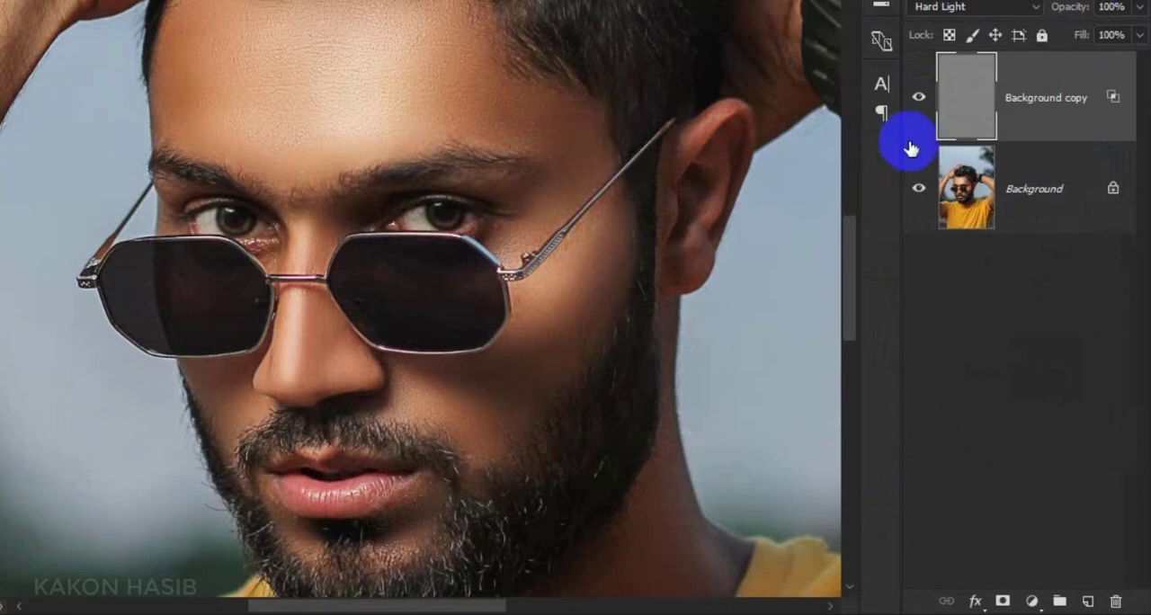
click(1140, 35)
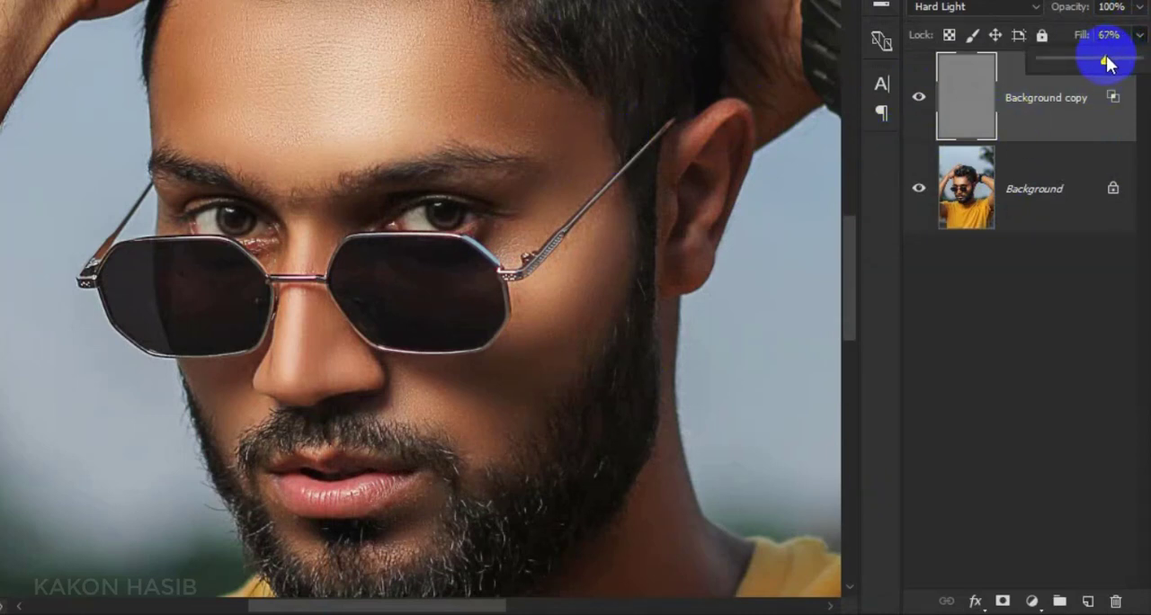
drag(1116, 68, 1115, 68)
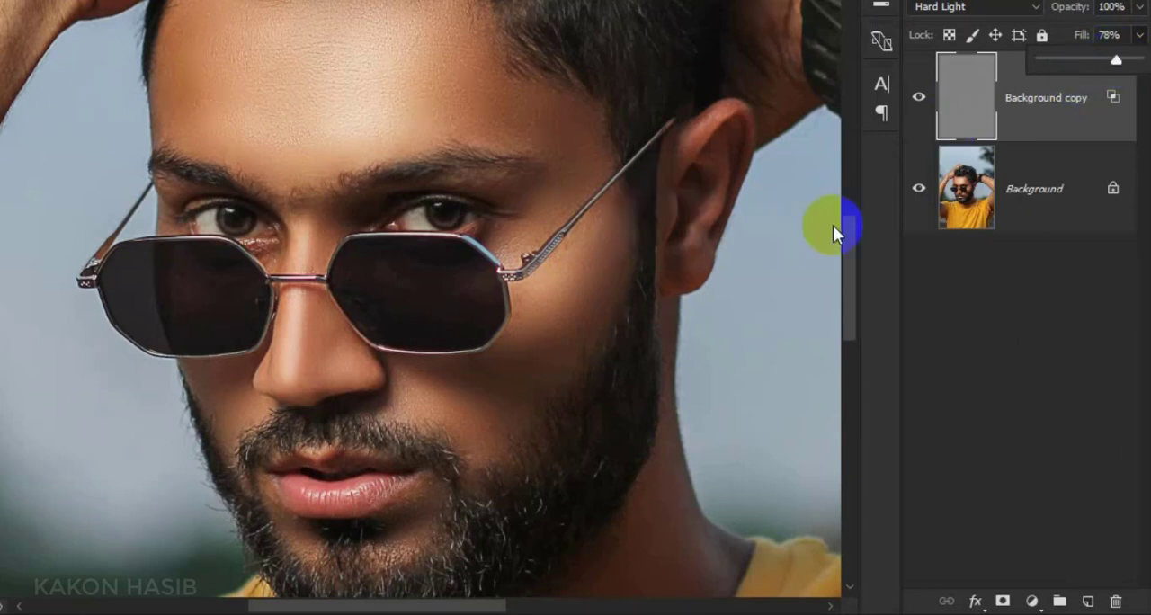
Add a layer mask to the High Pass layer and invert it to black
right_click(1022, 221)
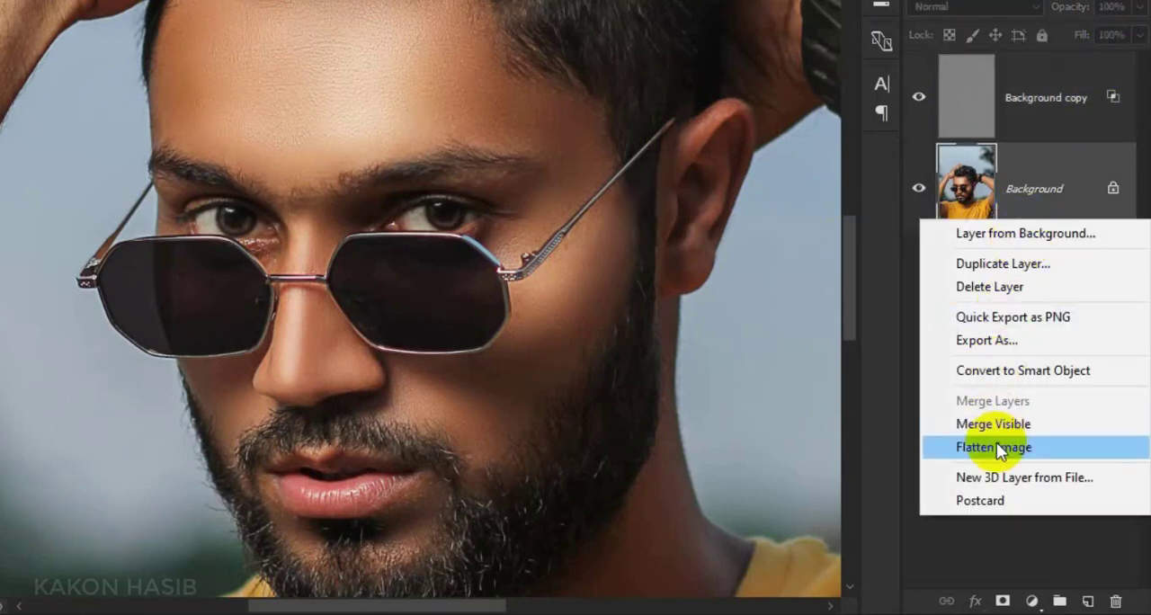
click(1028, 129)
click(1029, 129)
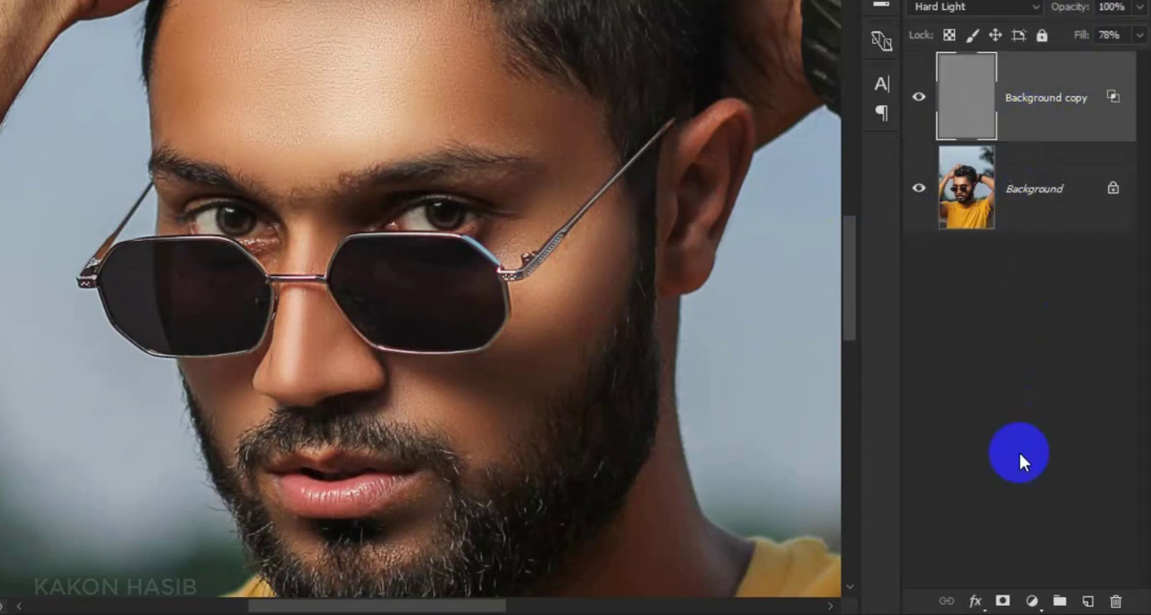
click(1004, 597)
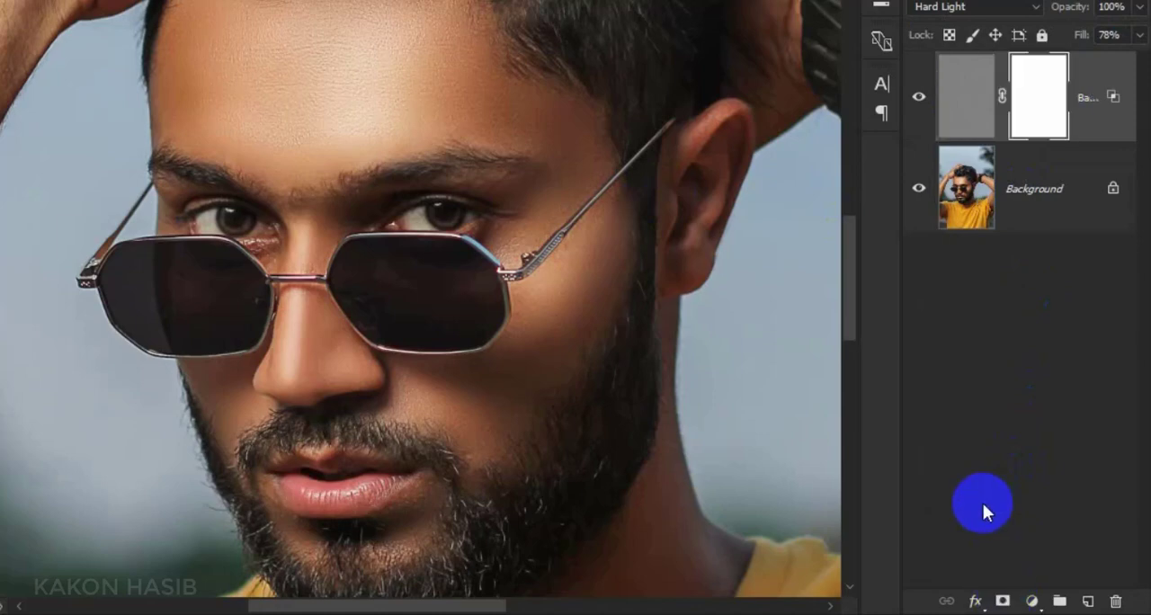
key(ctrl+i)
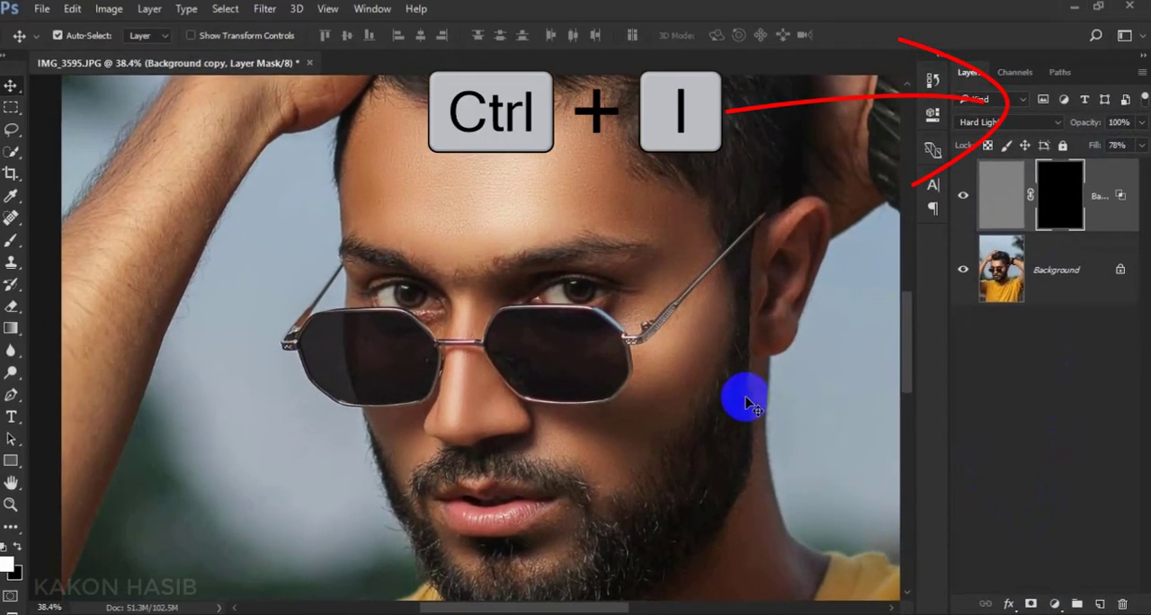
Paint white on the mask over the forehead with a 400-pixel soft brush at 51% flow to reveal the sharpening
click(11, 240)
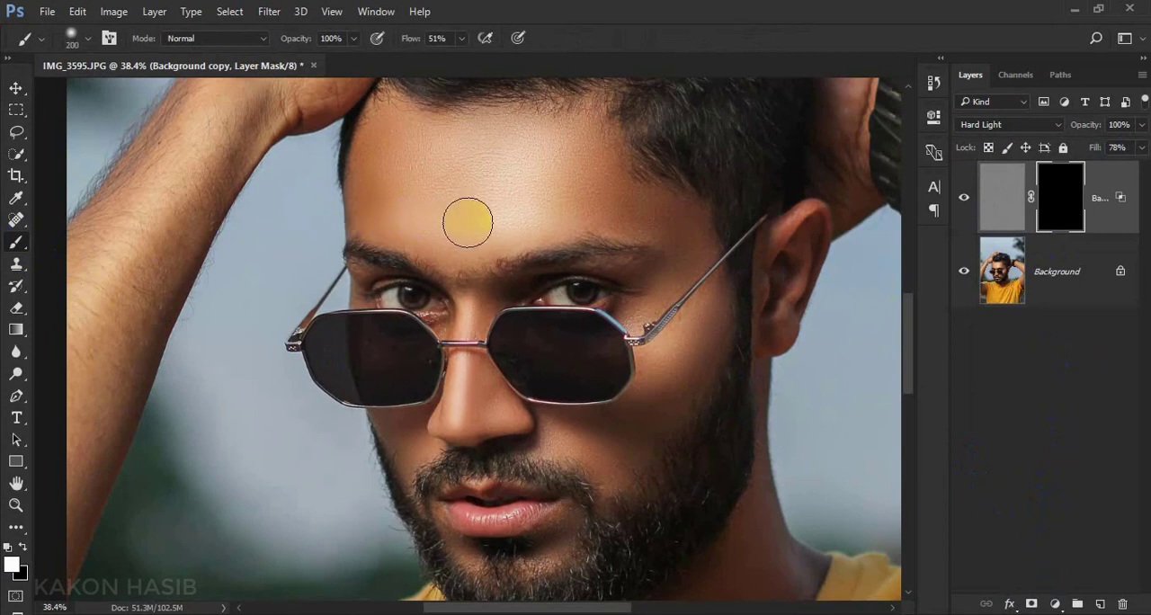
key(bracketright)
key(bracketright)
key(bracketright)
mouse_move(521, 165)
mouse_down()
mouse_move(415, 164)
mouse_move(399, 196)
mouse_move(443, 217)
mouse_move(501, 217)
mouse_move(595, 189)
mouse_move(572, 145)
mouse_move(460, 237)
mouse_move(525, 213)
mouse_move(642, 210)
mouse_up()
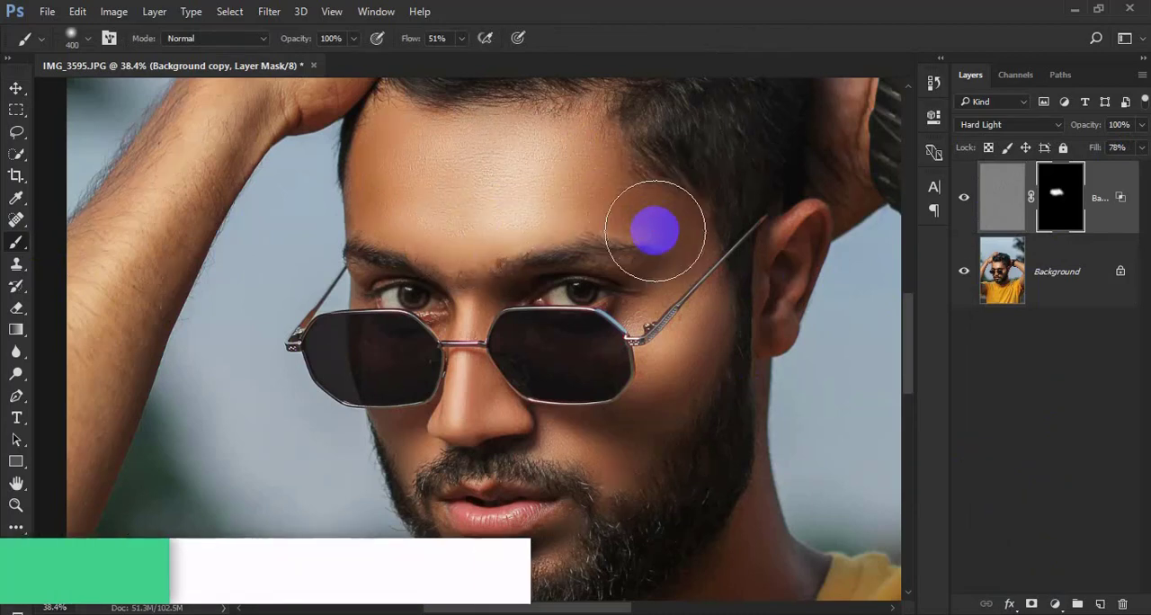
scroll(654, 231, down, 1)
scroll(646, 231, up, 3)
mouse_move(441, 216)
mouse_down()
mouse_move(396, 165)
mouse_move(497, 206)
mouse_up()
Reveal the sharpening on the cheeks, eye area, nose and beard by painting the mask white with a 200-pixel brush
scroll(625, 248, down, 2)
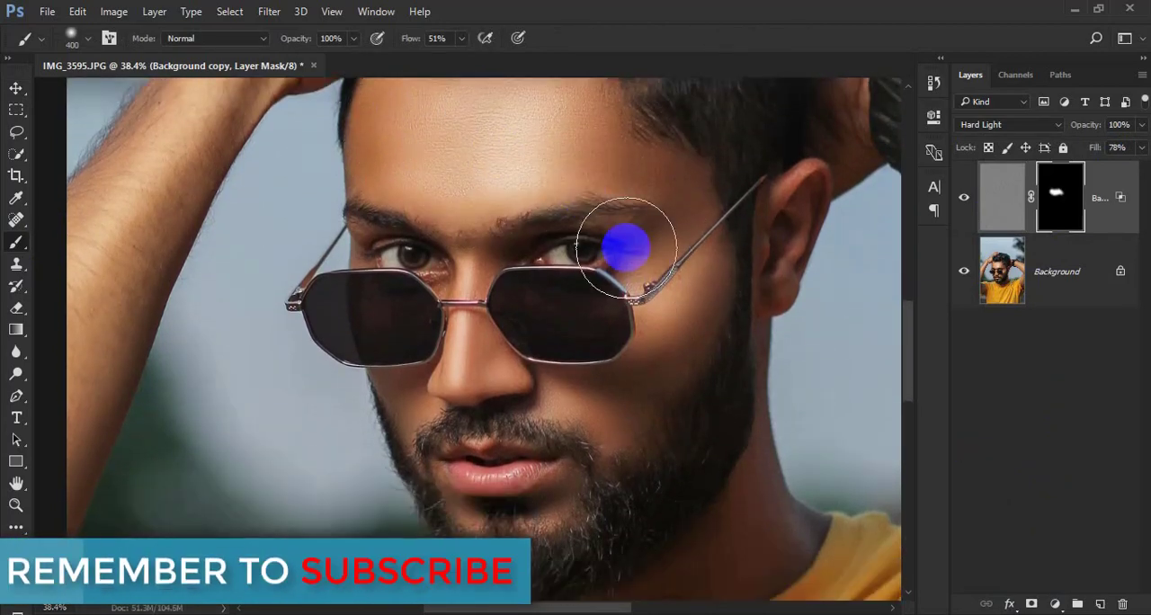
key(bracketleft)
key(bracketleft)
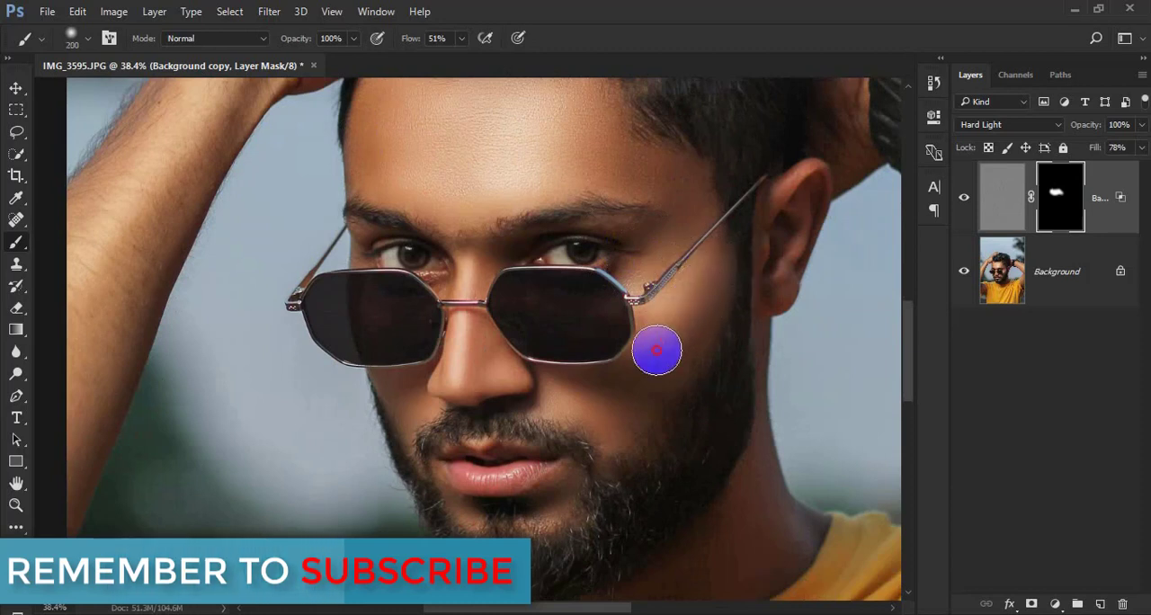
mouse_move(613, 402)
mouse_down()
mouse_move(673, 360)
mouse_move(688, 211)
mouse_up()
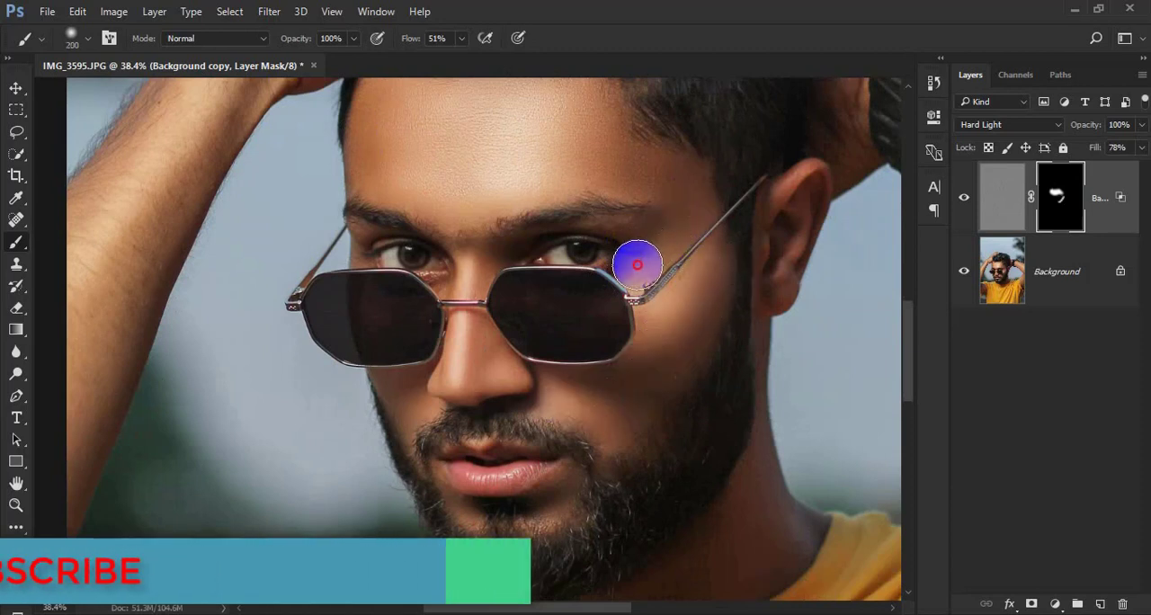
drag(708, 258, 651, 322)
mouse_move(478, 358)
mouse_down()
mouse_move(502, 372)
mouse_move(474, 368)
mouse_move(466, 243)
mouse_move(451, 275)
mouse_move(407, 255)
mouse_move(511, 258)
mouse_move(602, 242)
mouse_up()
scroll(510, 371, down, 3)
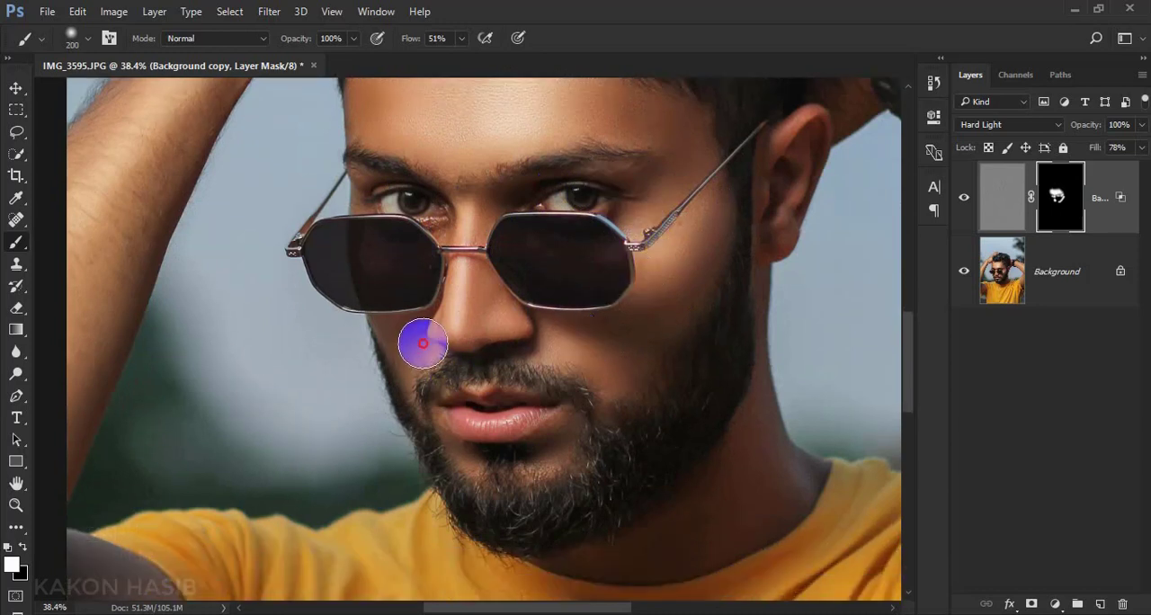
mouse_move(454, 442)
mouse_down()
mouse_move(477, 455)
mouse_move(560, 434)
mouse_move(550, 450)
mouse_move(515, 417)
mouse_move(471, 422)
mouse_move(508, 382)
mouse_move(491, 382)
mouse_move(589, 414)
mouse_move(698, 289)
mouse_up()
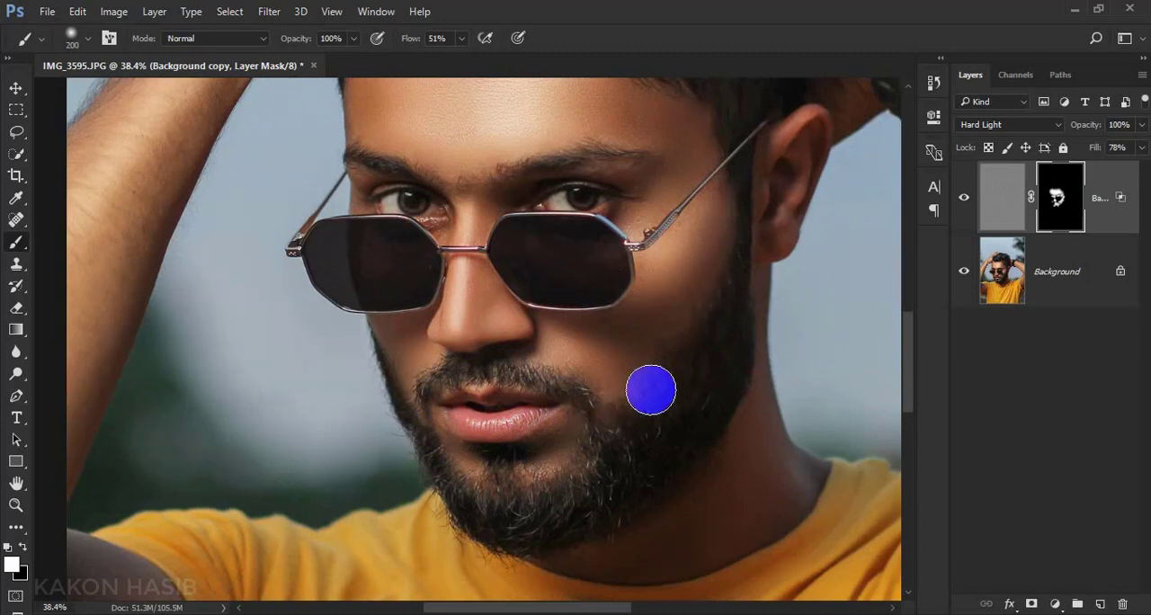
Paint white on the mask over the raised forearm and hand without the watch
scroll(469, 457, down, 3)
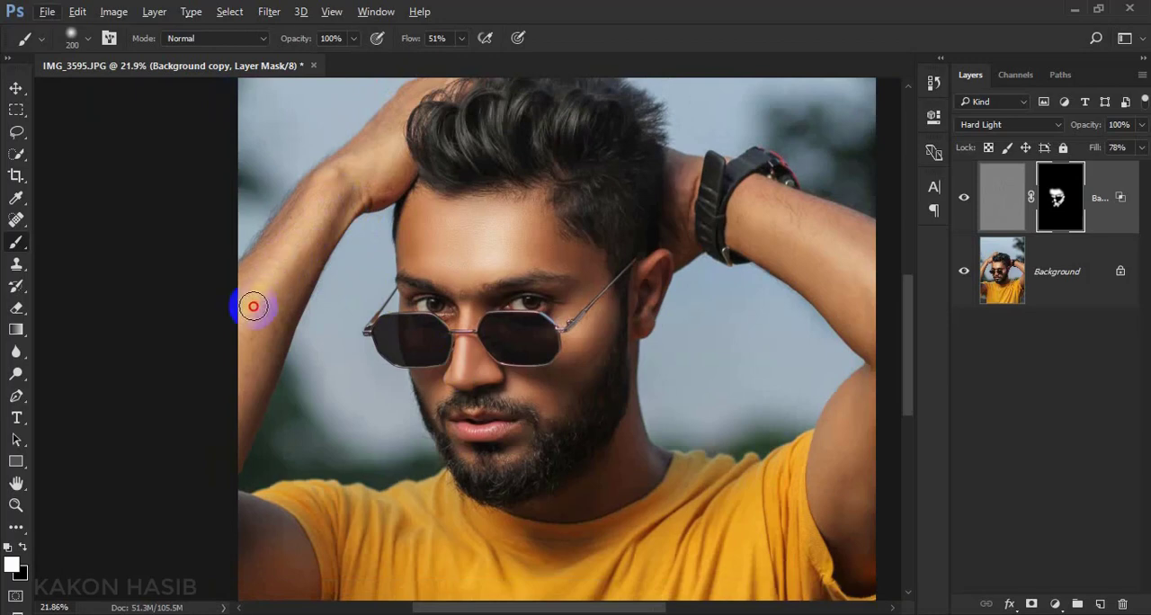
mouse_move(253, 307)
mouse_down()
mouse_move(278, 314)
mouse_move(257, 342)
mouse_move(276, 291)
mouse_up()
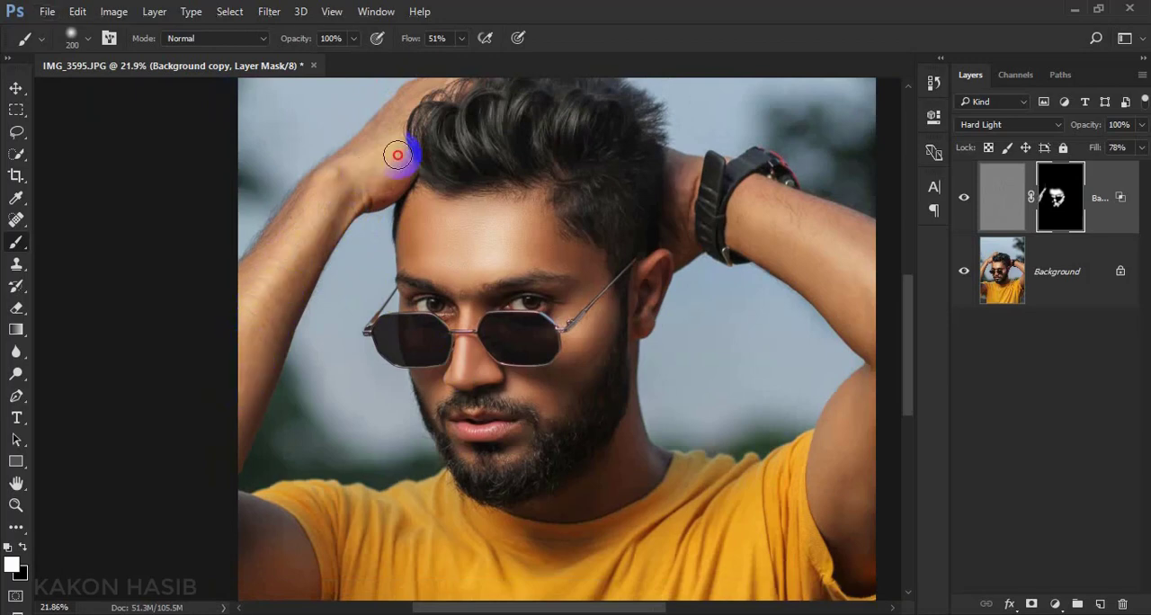
scroll(396, 137, down, 1)
scroll(398, 175, up, 5)
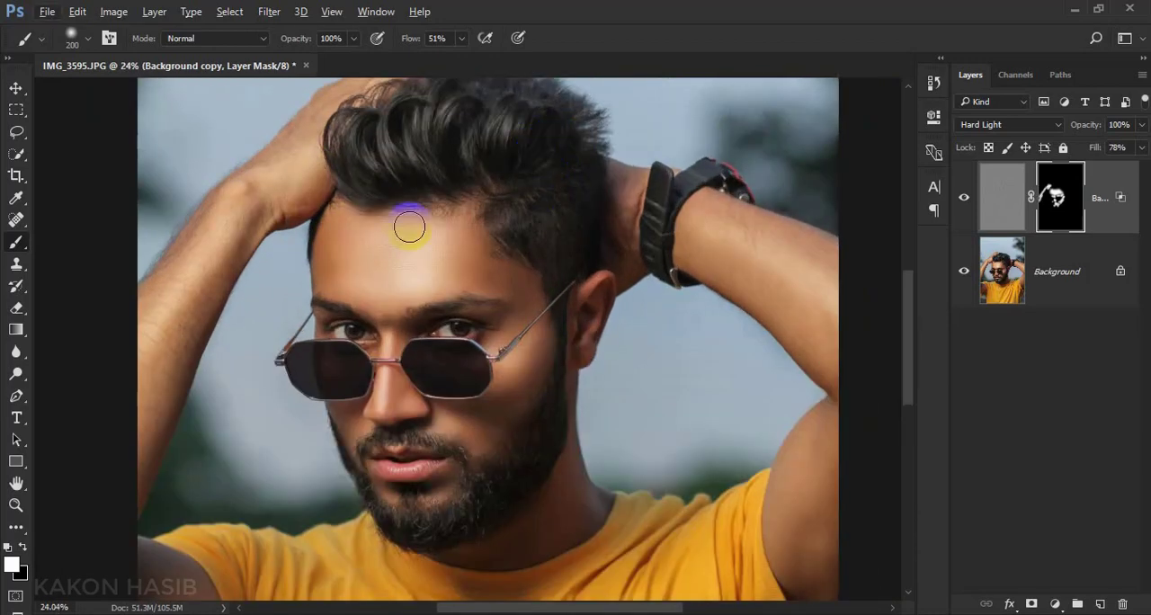
Reveal the sharpening across the hair by painting the mask white with a 500-pixel brush
scroll(485, 260, up, 1)
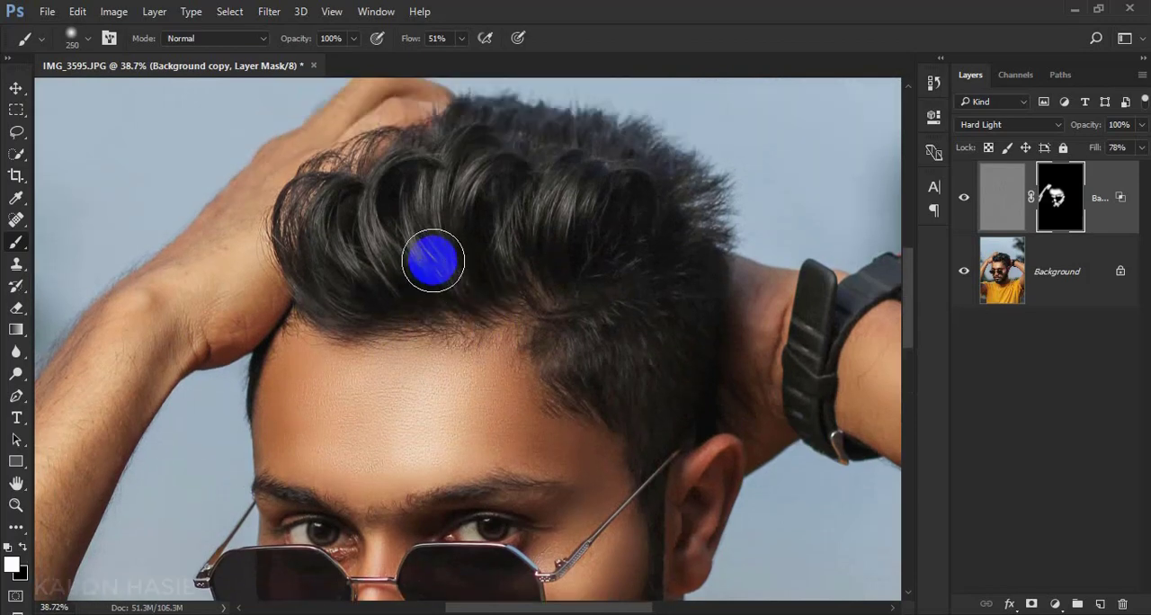
key(bracketright)
key(bracketright)
key(bracketright)
mouse_move(442, 222)
mouse_down()
mouse_move(425, 258)
mouse_move(380, 269)
mouse_move(347, 247)
mouse_move(470, 216)
mouse_move(526, 186)
mouse_move(580, 200)
mouse_move(552, 288)
mouse_move(575, 329)
mouse_move(628, 366)
mouse_move(621, 308)
mouse_up()
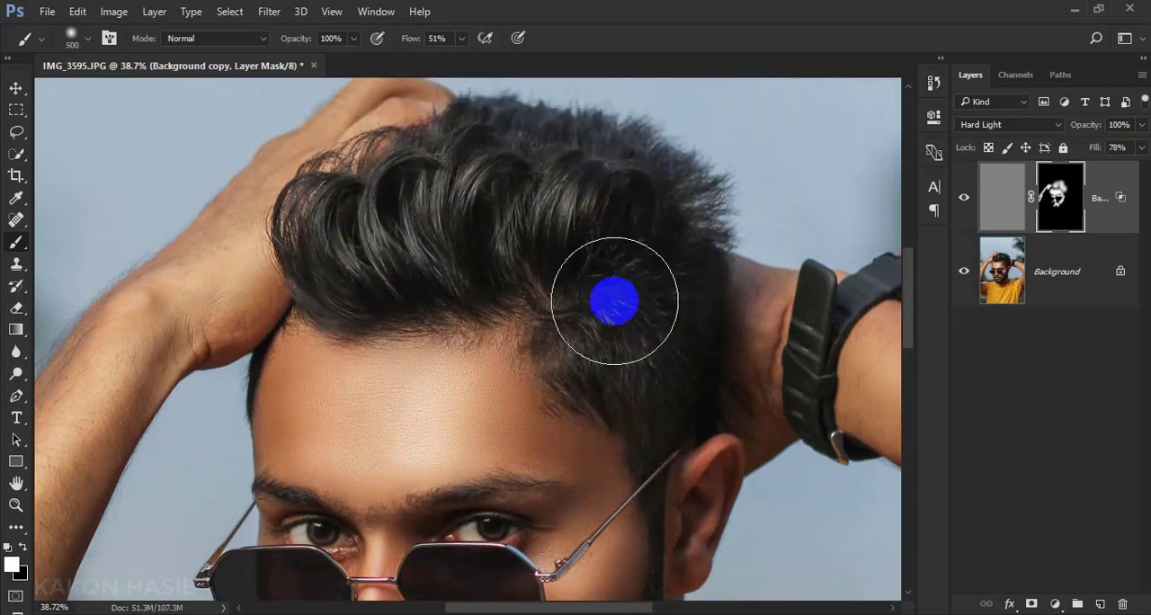
Paint white on the mask over the forearm next to the wristwatch
scroll(547, 296, down, 5)
scroll(599, 299, down, 4)
scroll(595, 306, down, 1)
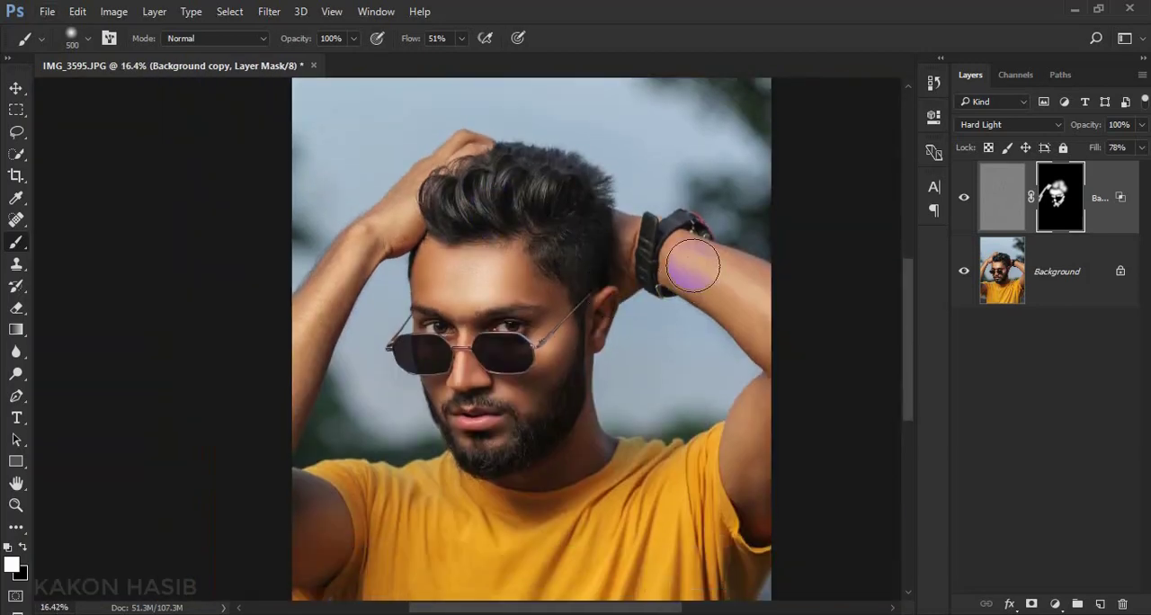
scroll(488, 329, down, 1)
scroll(488, 323, up, 4)
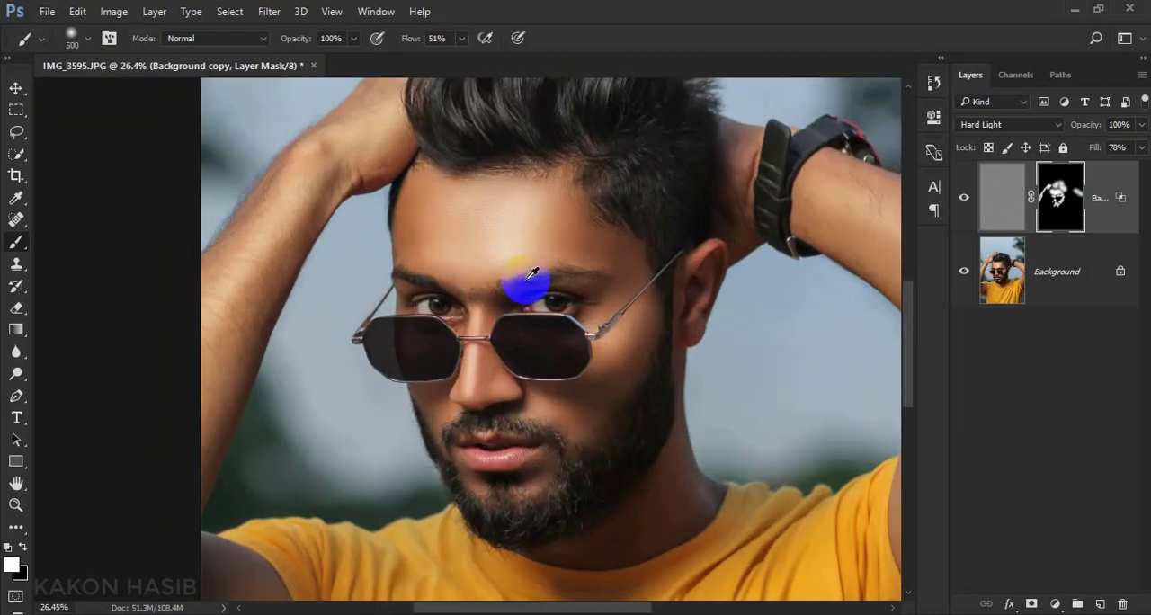
scroll(532, 274, up, 1)
Flatten the image, switch to the Move tool and duplicate the Background layer
right_click(1089, 297)
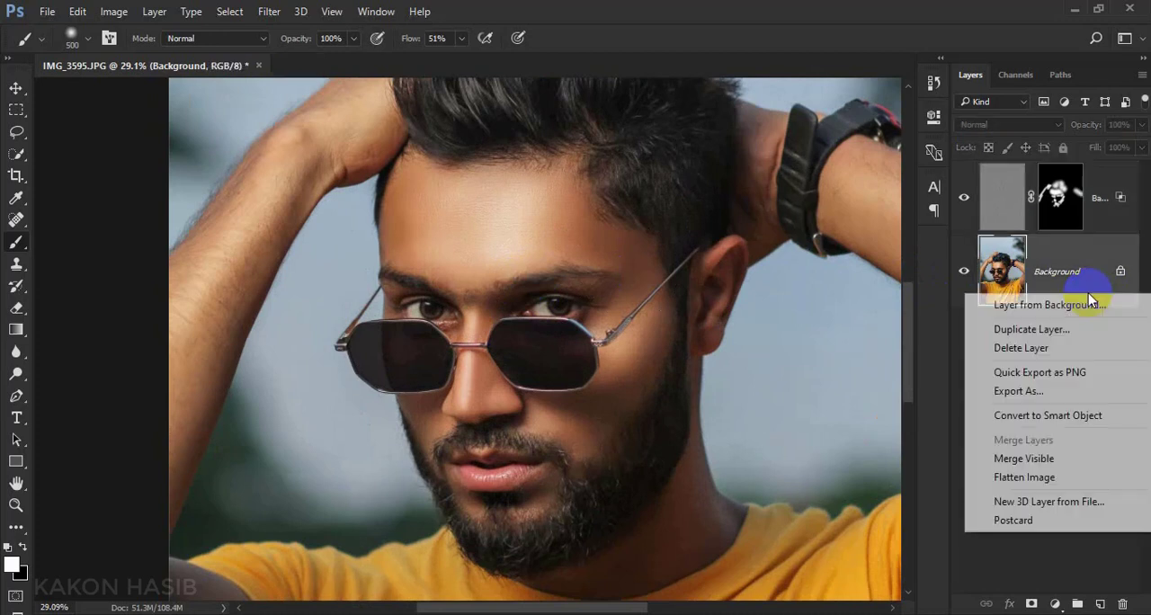
click(998, 477)
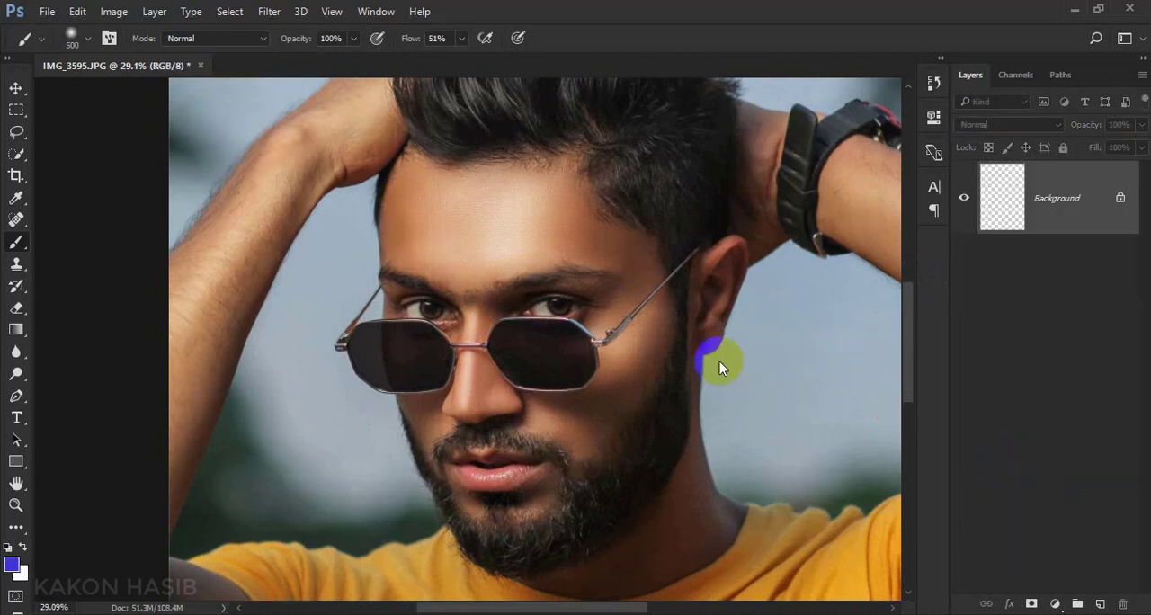
click(16, 96)
drag(1049, 226, 1101, 602)
drag(540, 341, 531, 306)
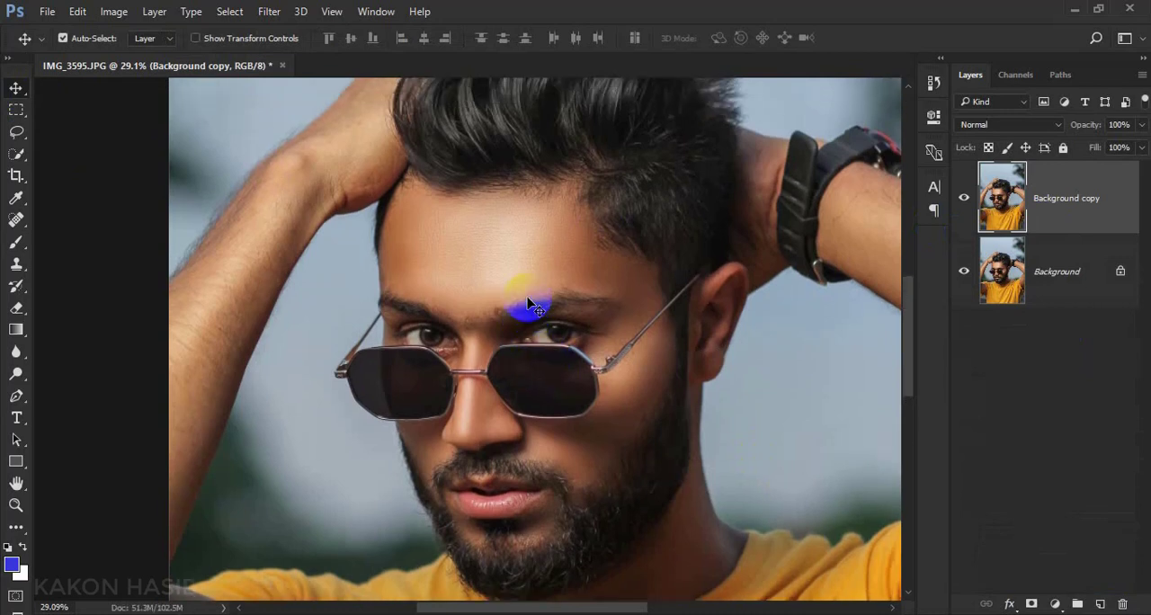
Open Liquify on the Background copy layer and reshape the front hairline above the forehead using Forward Warp with a 600-pixel brush
click(267, 11)
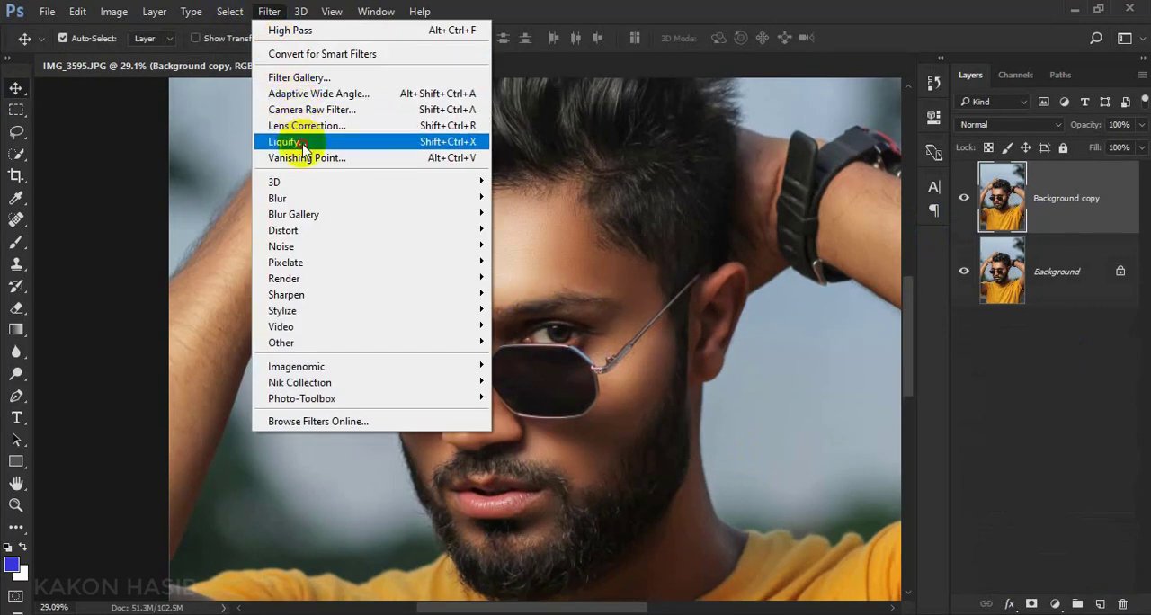
click(289, 142)
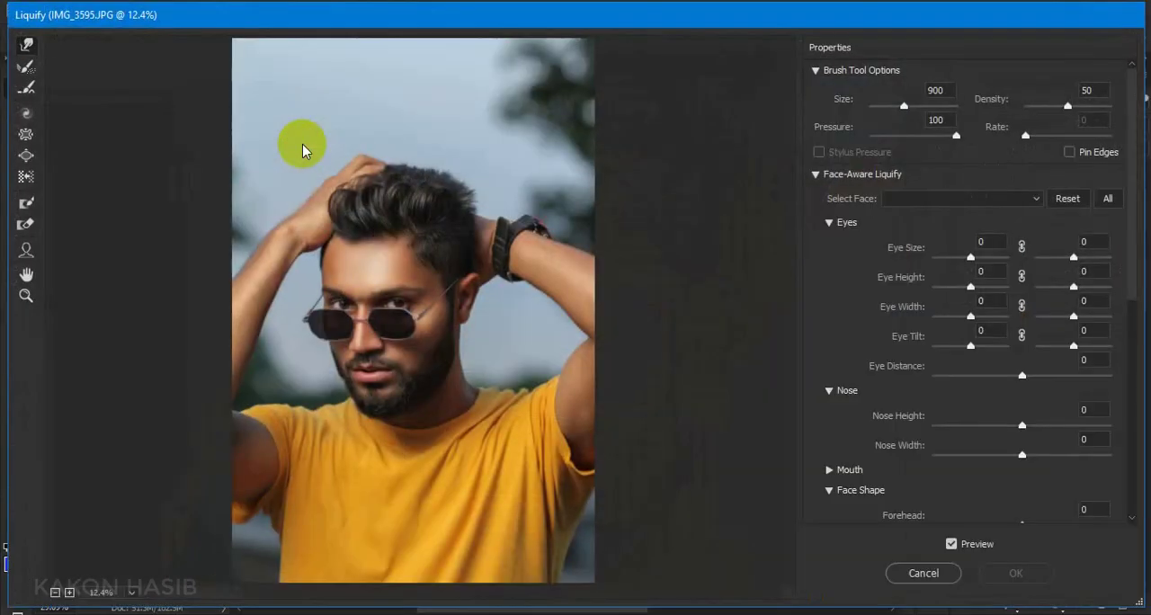
scroll(404, 232, up, 6)
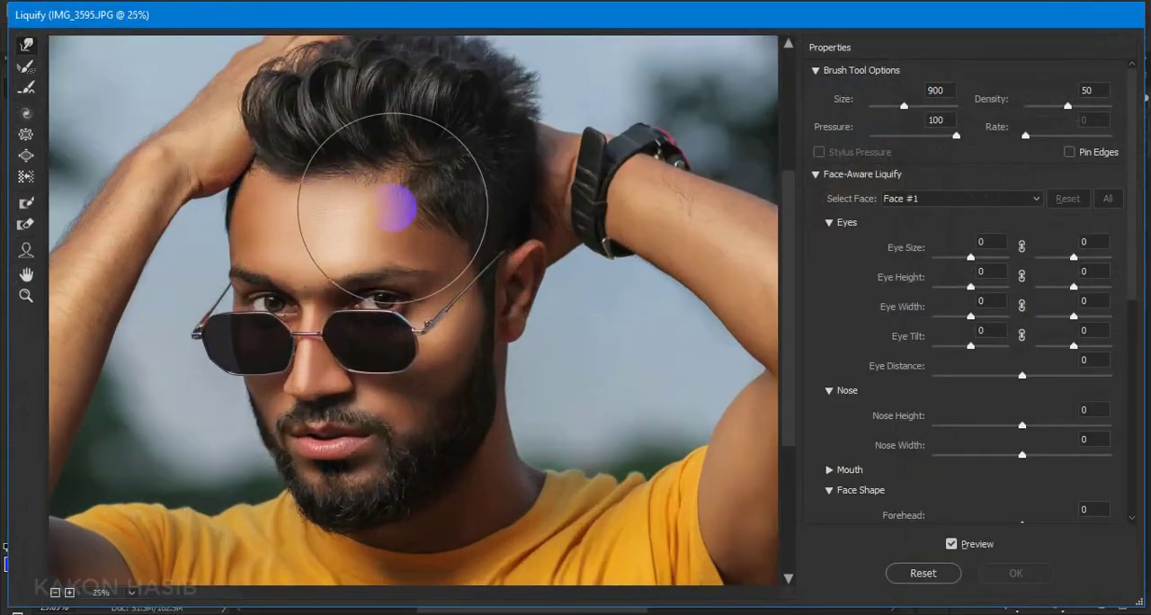
scroll(317, 271, up, 2)
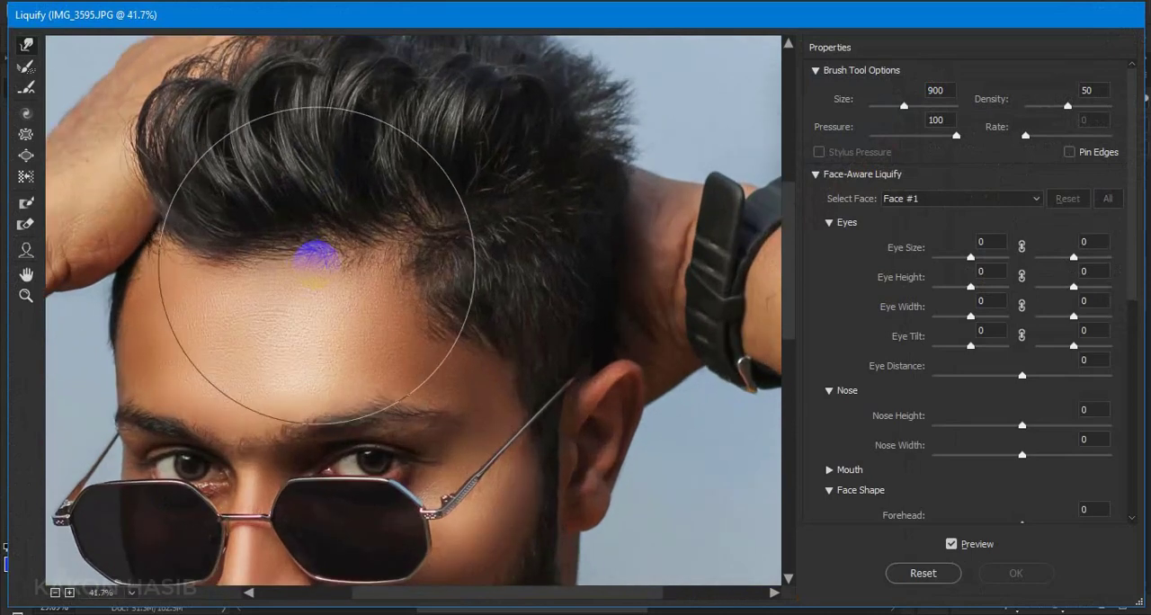
key(bracketleft)
key(bracketleft)
drag(296, 196, 298, 212)
mouse_move(379, 191)
mouse_down()
mouse_move(422, 185)
mouse_move(435, 168)
mouse_move(414, 180)
mouse_up()
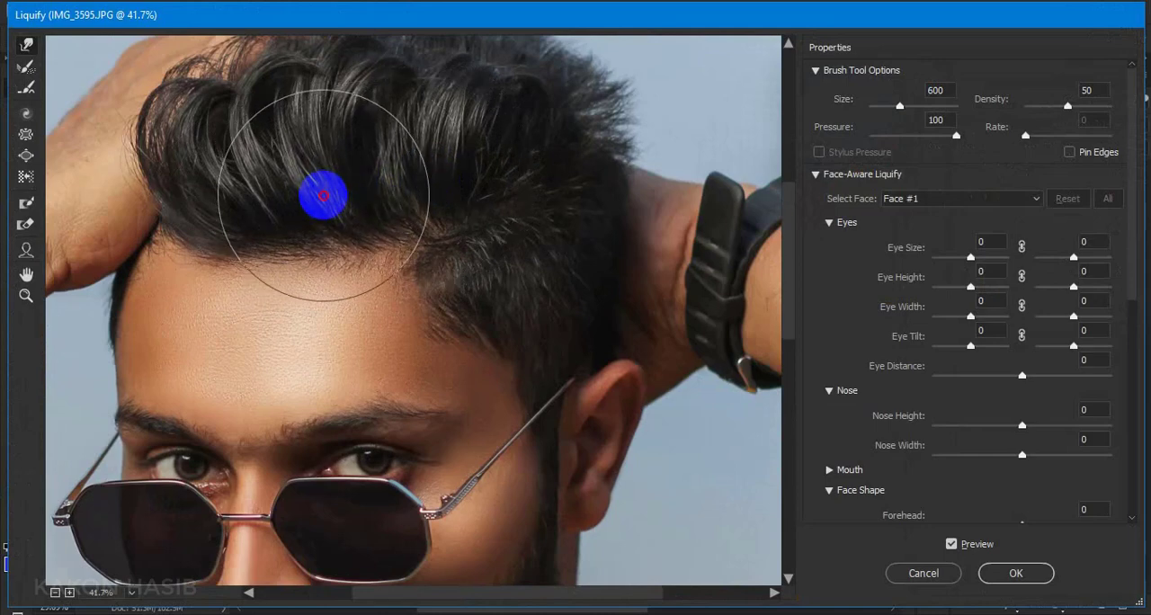
mouse_move(323, 195)
mouse_down()
mouse_move(276, 252)
mouse_move(247, 259)
mouse_move(310, 254)
mouse_move(227, 250)
mouse_up()
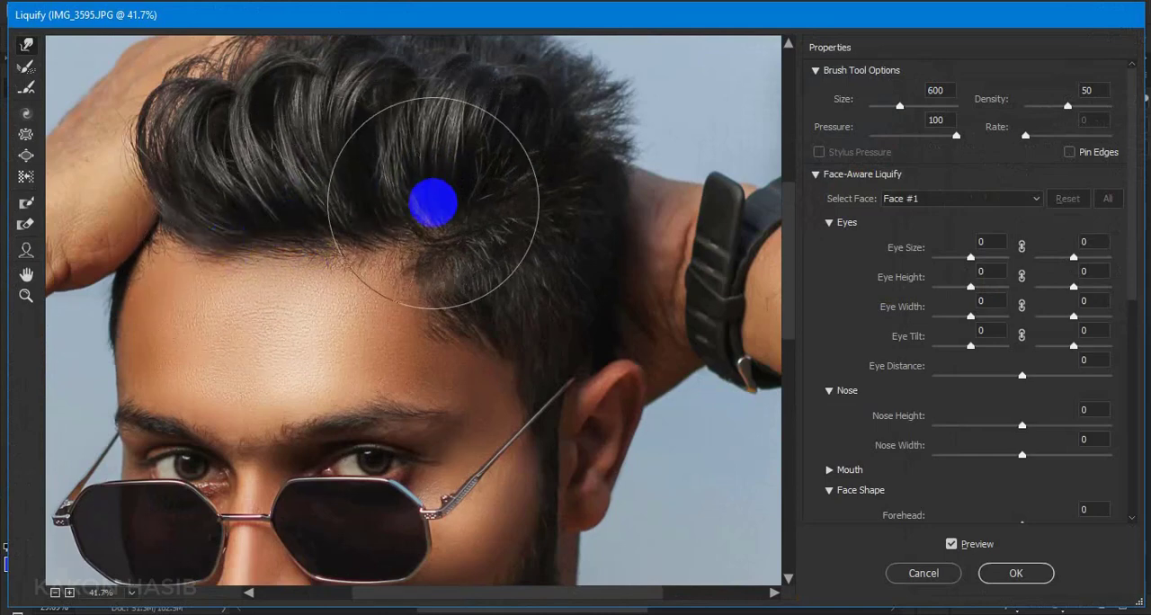
Push the top of the hair into a fuller shape with the Forward Warp brush, enlarging it from 800 to 1000 pixels
scroll(476, 212, up, 3)
key([)
key(])
key(])
key(])
key(])
key(])
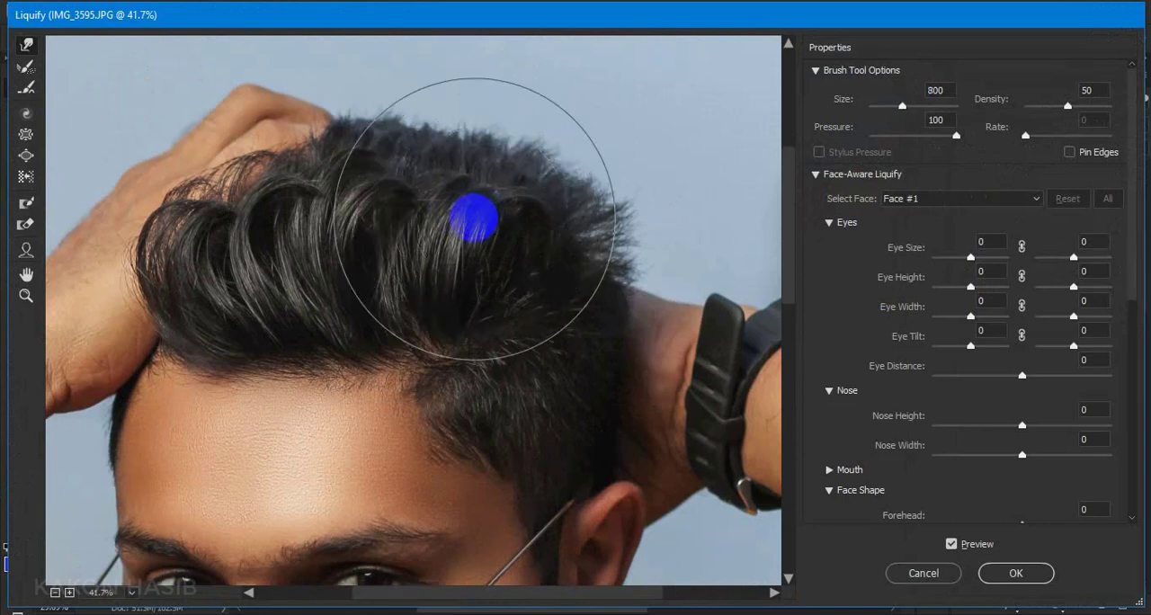
mouse_move(315, 230)
mouse_down()
mouse_move(215, 220)
mouse_move(392, 232)
mouse_move(414, 268)
mouse_move(442, 230)
mouse_move(522, 236)
mouse_move(439, 240)
mouse_move(435, 230)
mouse_move(550, 242)
mouse_move(394, 213)
mouse_move(273, 232)
mouse_move(396, 254)
mouse_move(443, 173)
mouse_move(534, 176)
mouse_move(386, 171)
mouse_move(305, 132)
mouse_move(388, 187)
mouse_up()
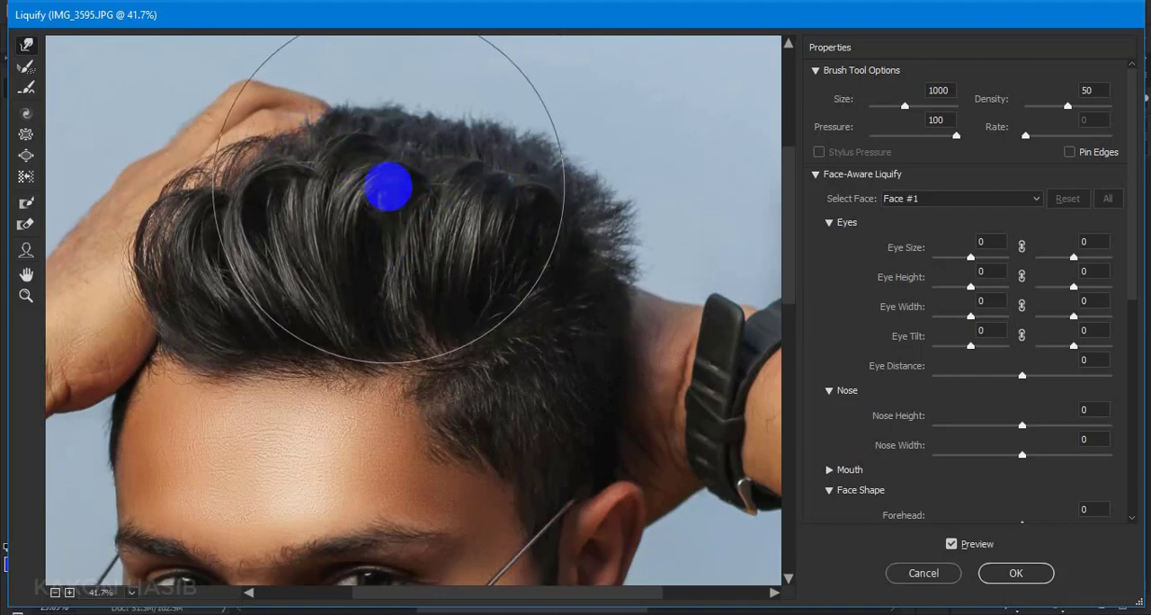
Slim the face with Face-Aware Liquify: Face Width -19, Jawline -23, Chin Height -38 and Forehead -8
scroll(389, 187, down, 2)
scroll(388, 187, down, 2)
scroll(392, 195, down, 1)
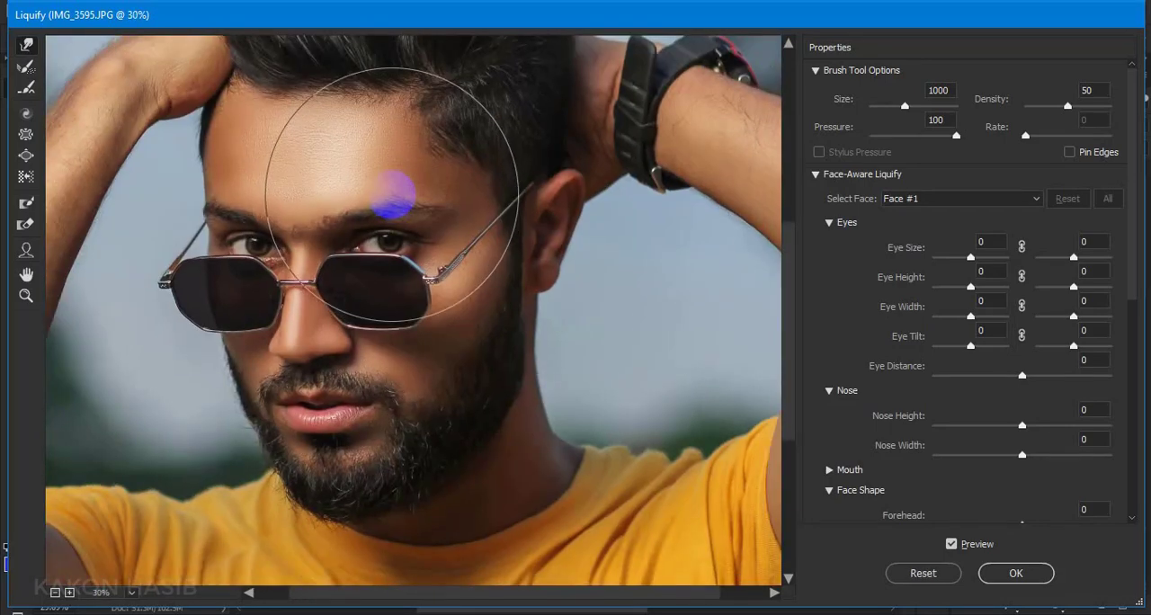
scroll(394, 195, up, 1)
scroll(452, 243, down, 1)
scroll(1041, 442, down, 5)
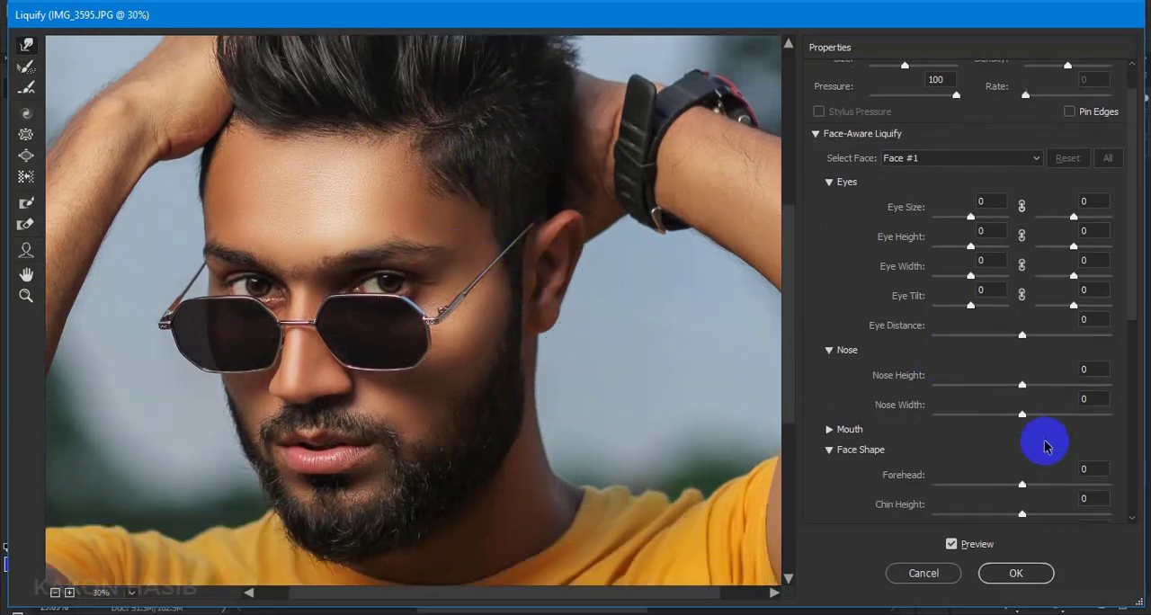
drag(1020, 456, 988, 397)
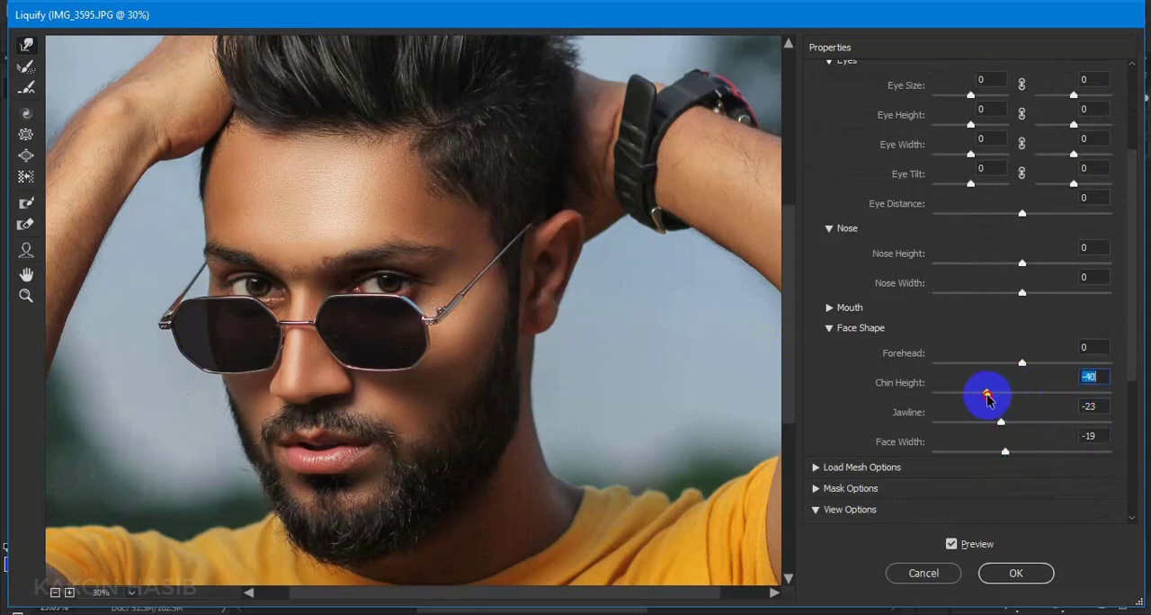
mouse_move(1021, 363)
mouse_down()
mouse_move(984, 368)
mouse_move(1011, 369)
mouse_up()
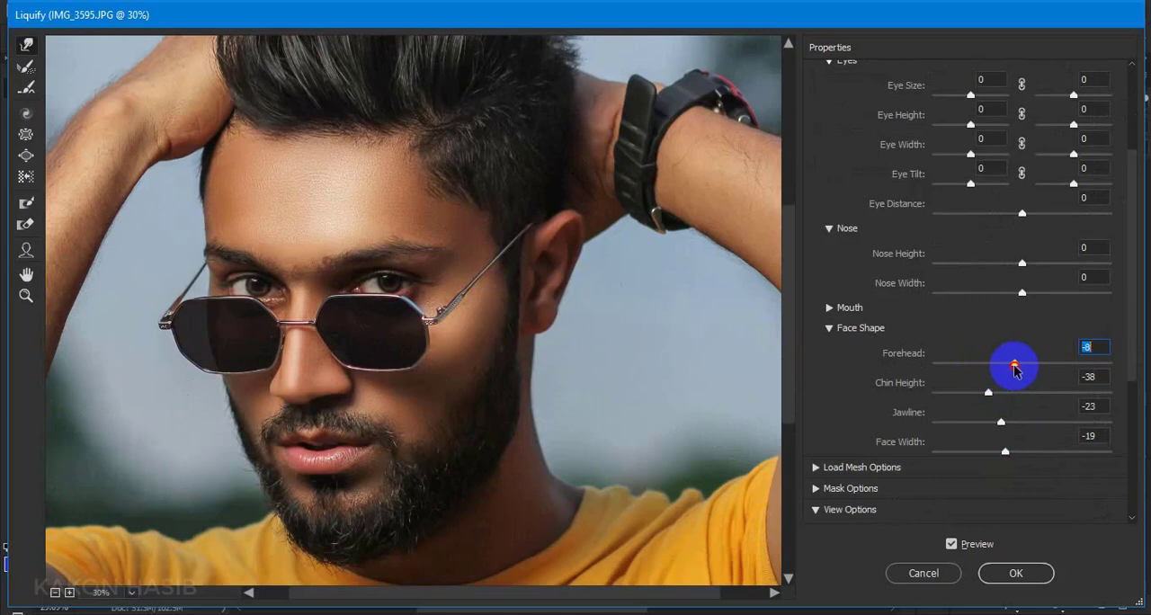
Set the Nose Width to -11 and Nose Height to -7, and apply the Liquify changes
click(1023, 293)
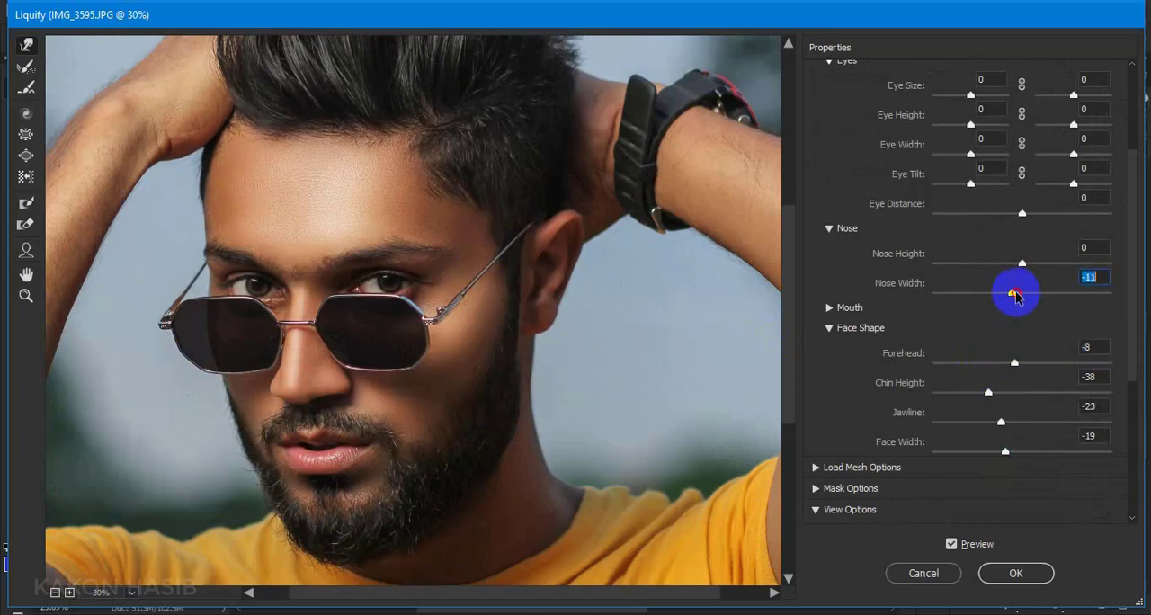
drag(1022, 262, 1029, 268)
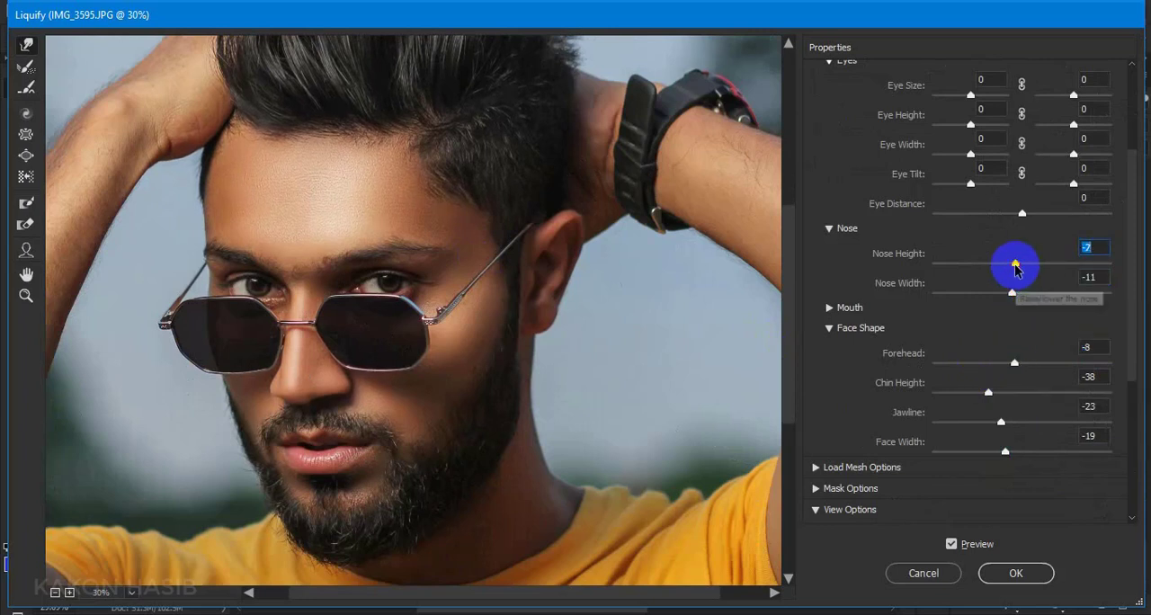
click(998, 570)
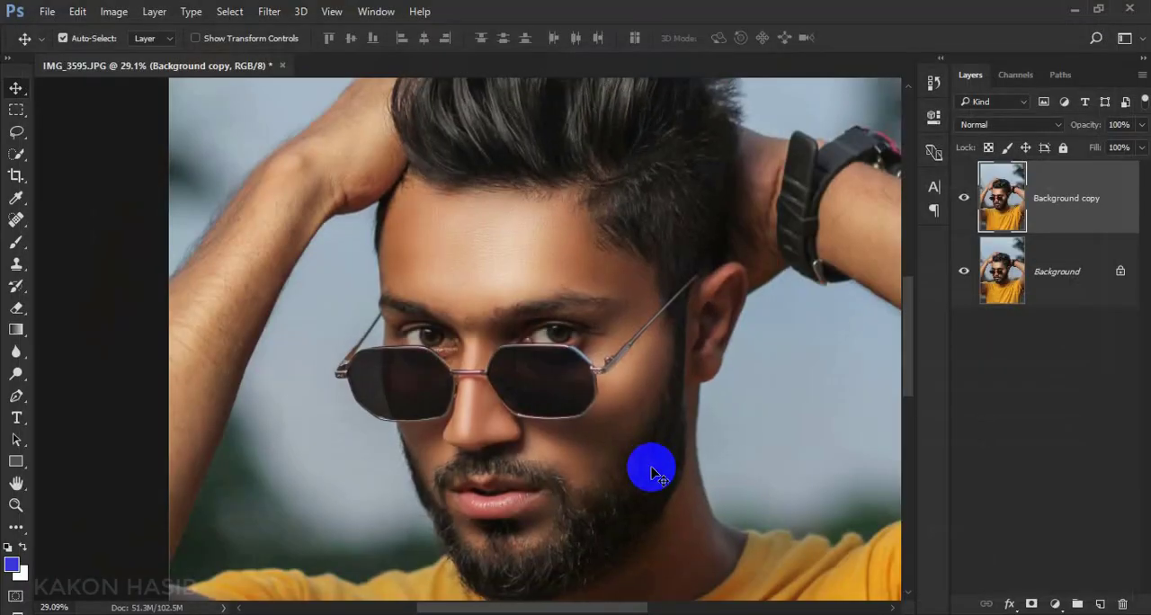
Compare the portrait before and after Liquify by toggling the Background copy layer's visibility, and examine the face and hair
scroll(652, 472, down, 4)
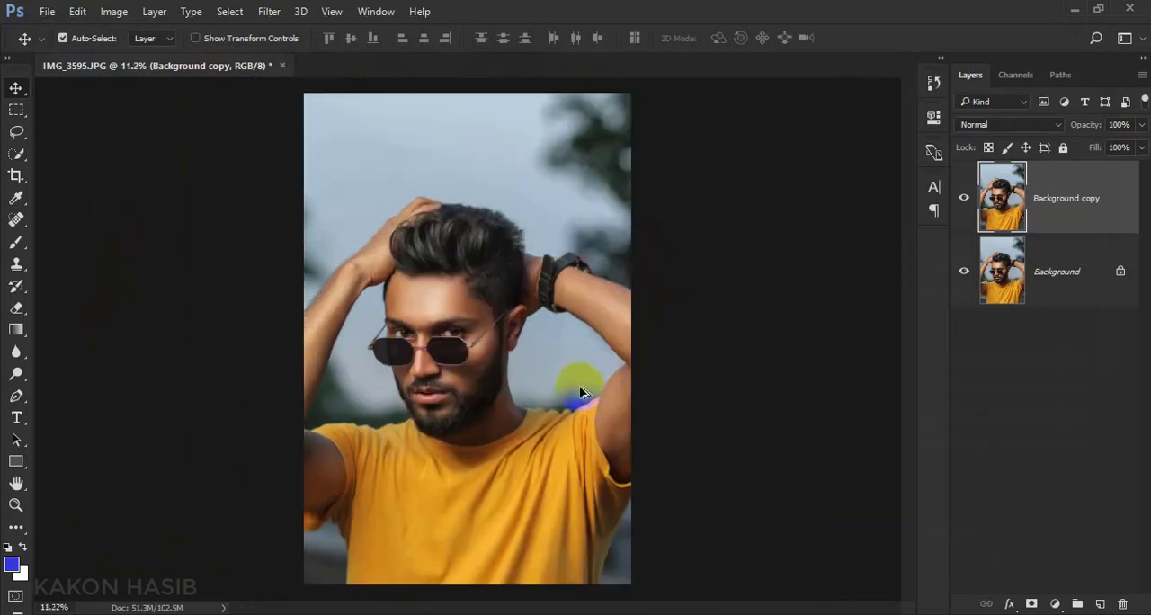
scroll(422, 334, up, 4)
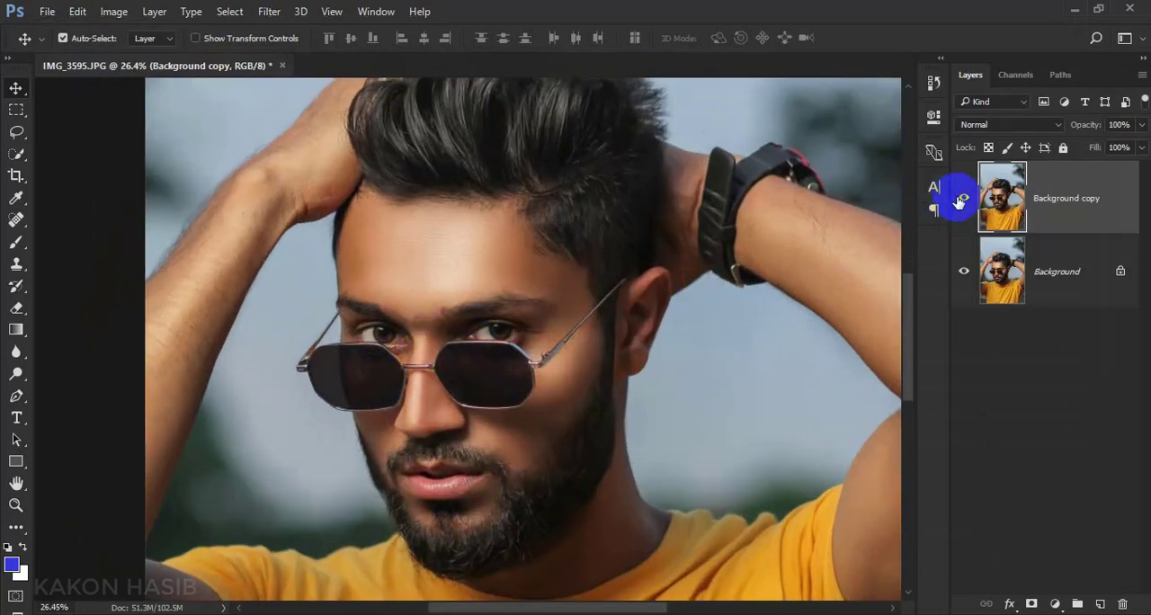
click(961, 200)
click(961, 199)
scroll(684, 341, up, 1)
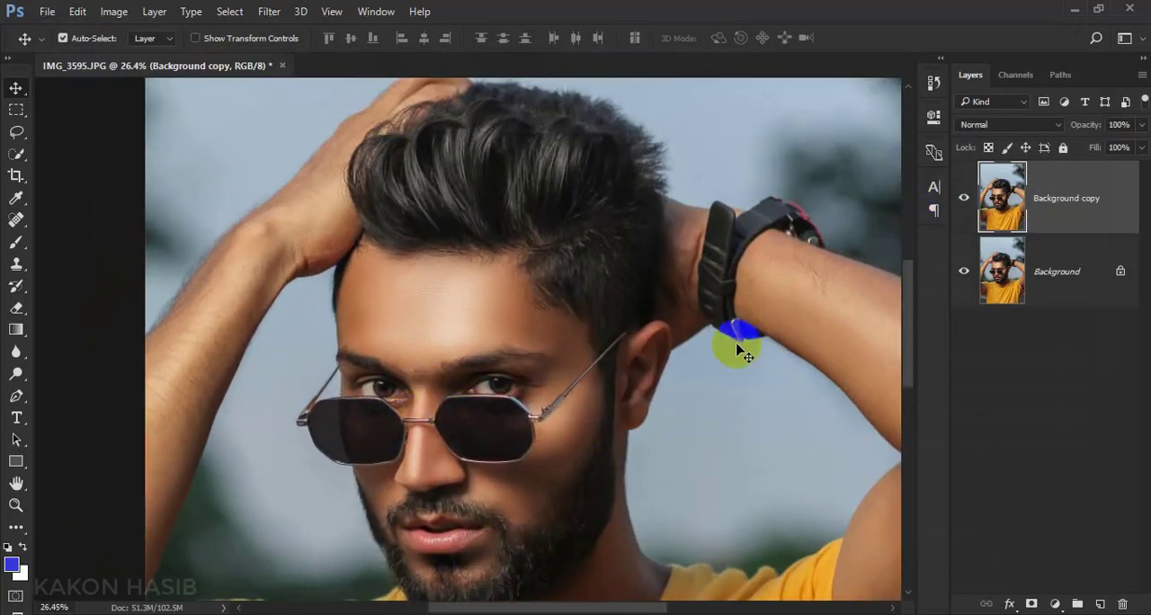
click(965, 203)
scroll(623, 260, down, 9)
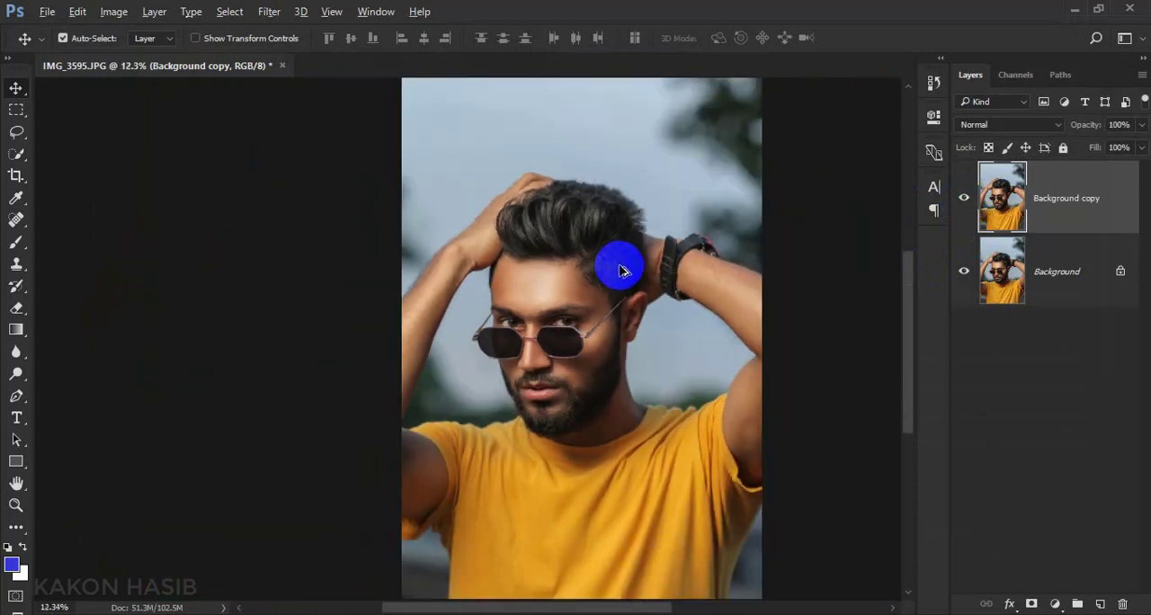
scroll(454, 344, up, 2)
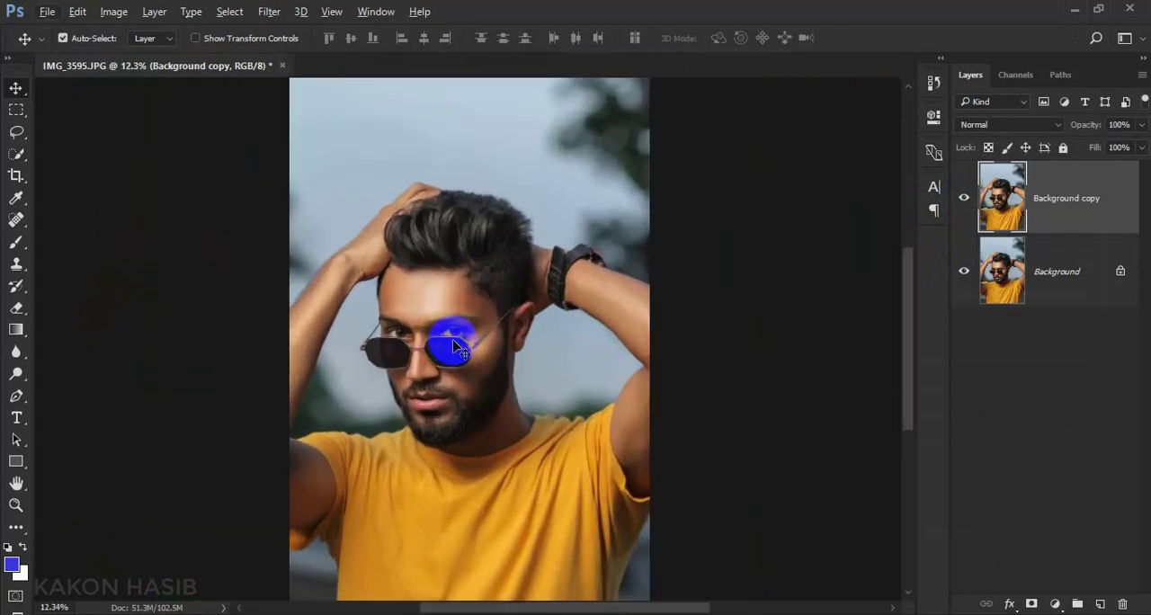
scroll(454, 345, up, 4)
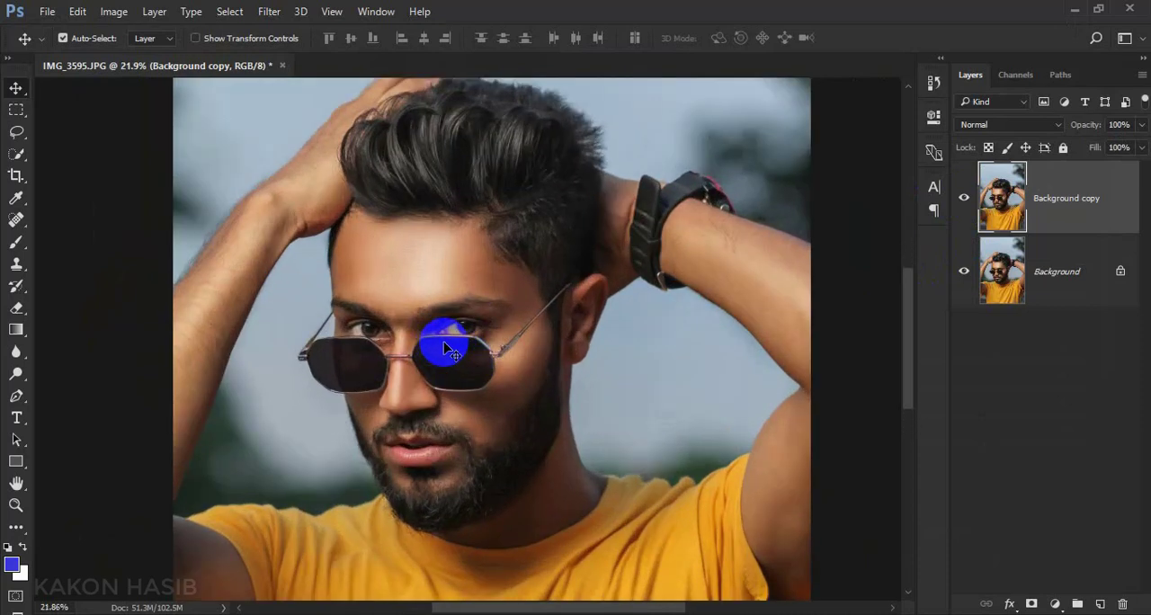
scroll(589, 361, down, 1)
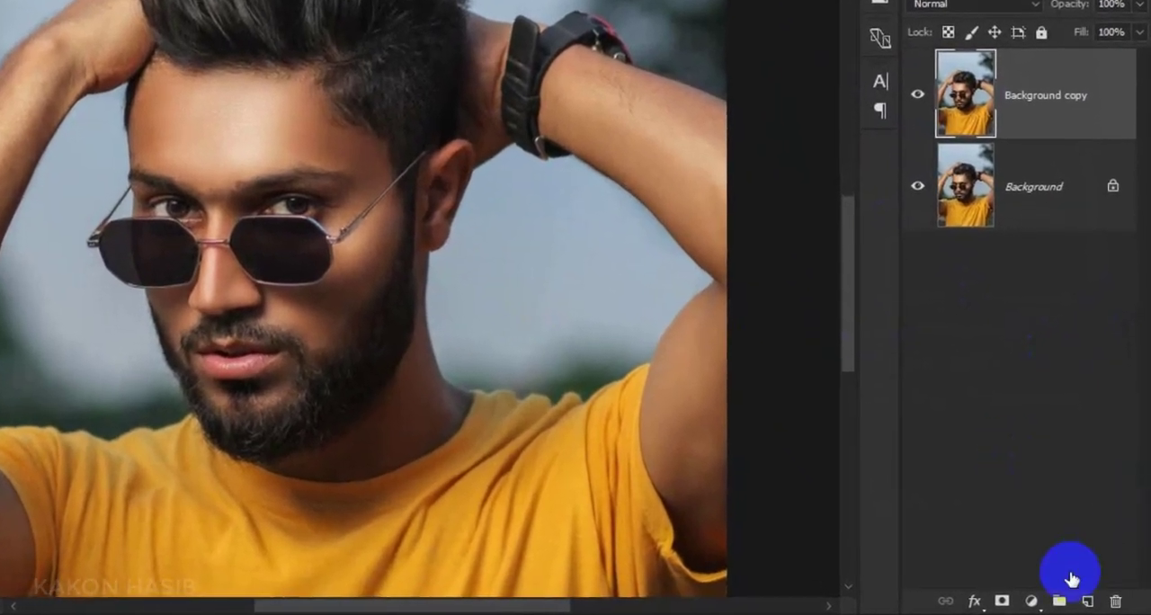
Add a Color Balance adjustment layer and set its Shadows to Cyan-Red +4 and Yellow-Blue -4
click(1050, 604)
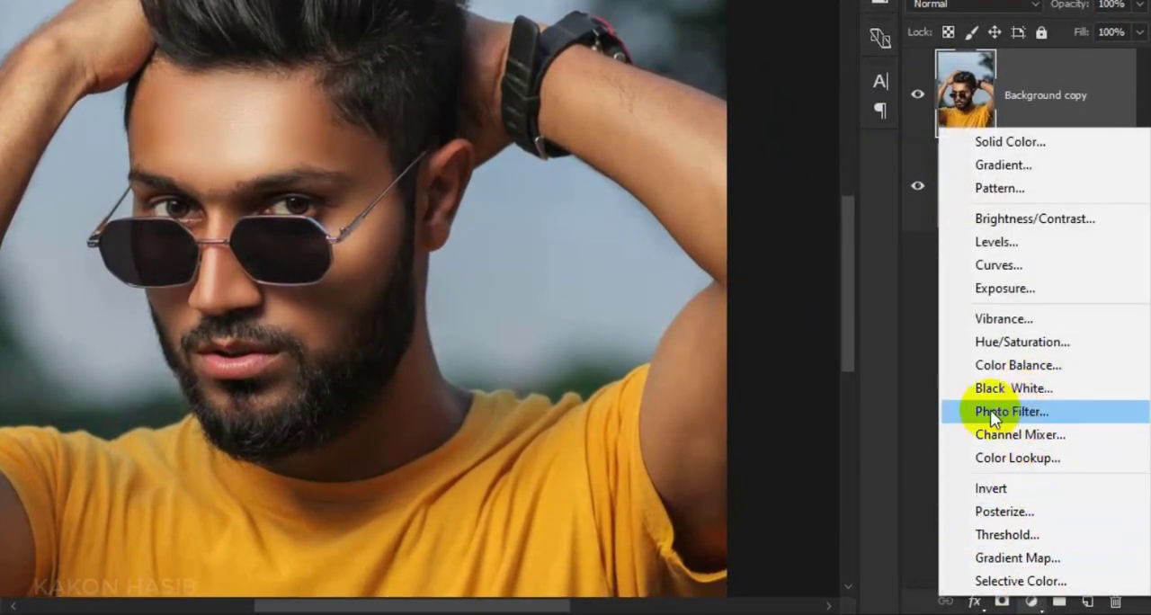
click(998, 365)
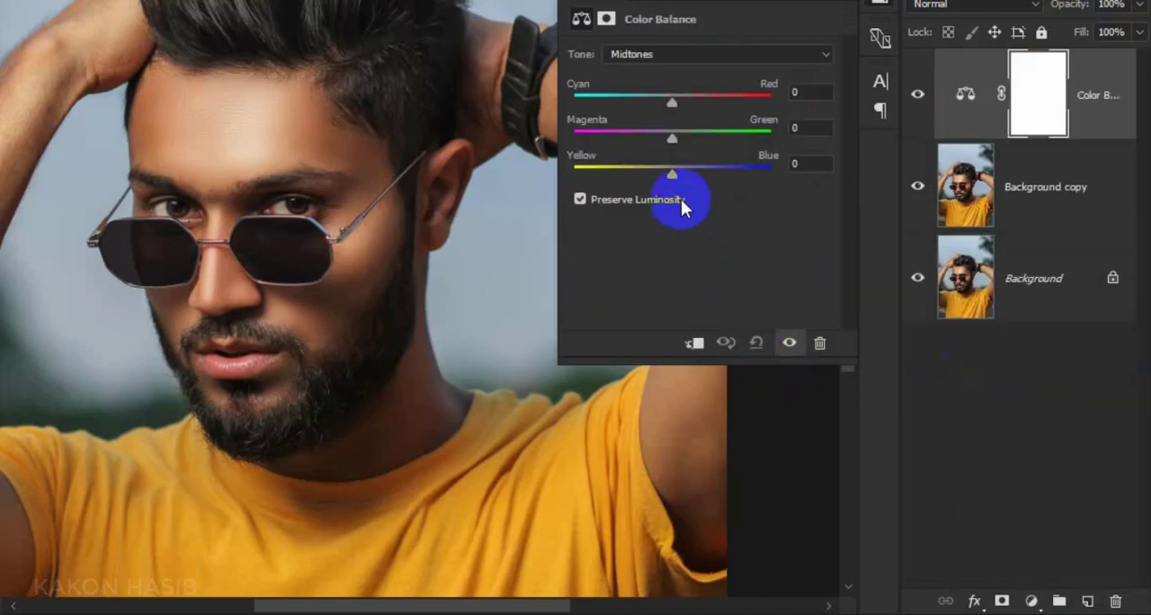
click(673, 54)
click(660, 69)
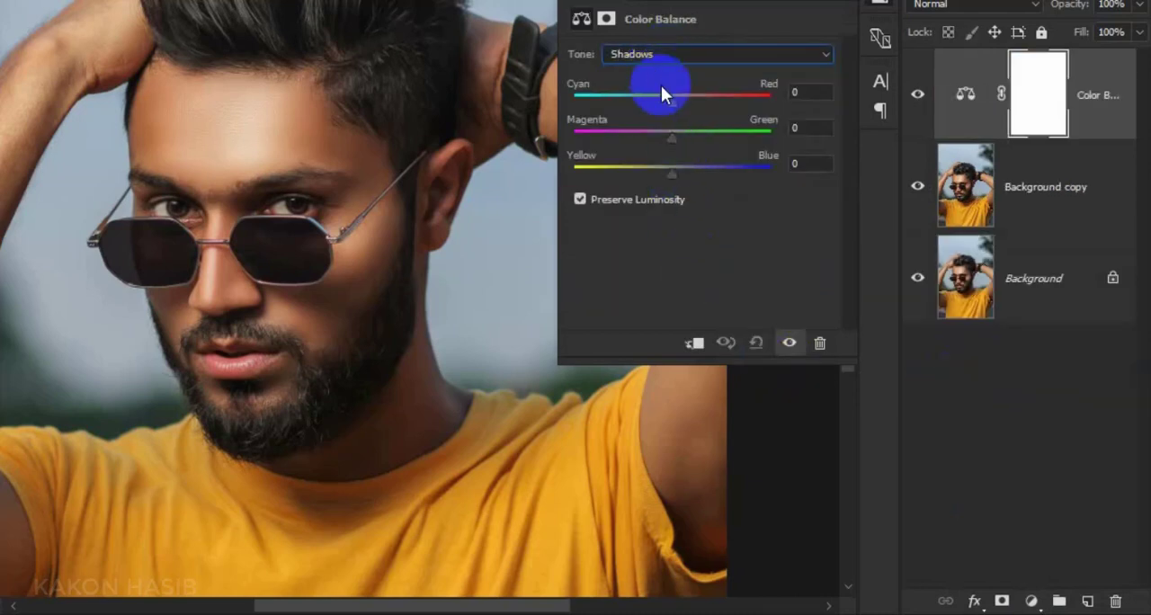
drag(670, 96, 676, 99)
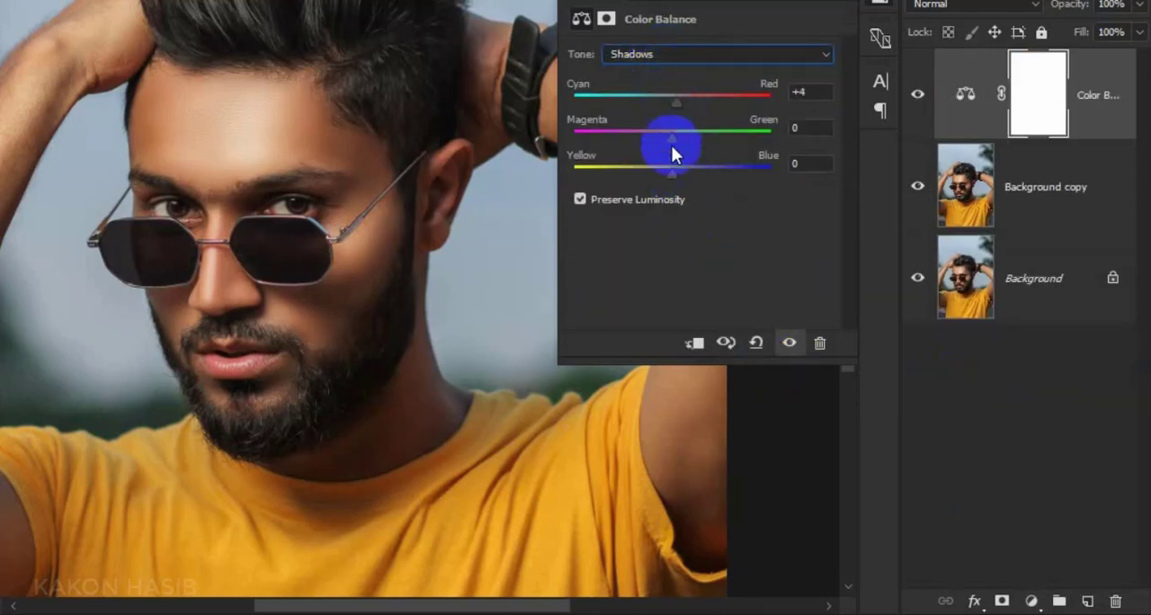
drag(671, 167, 668, 169)
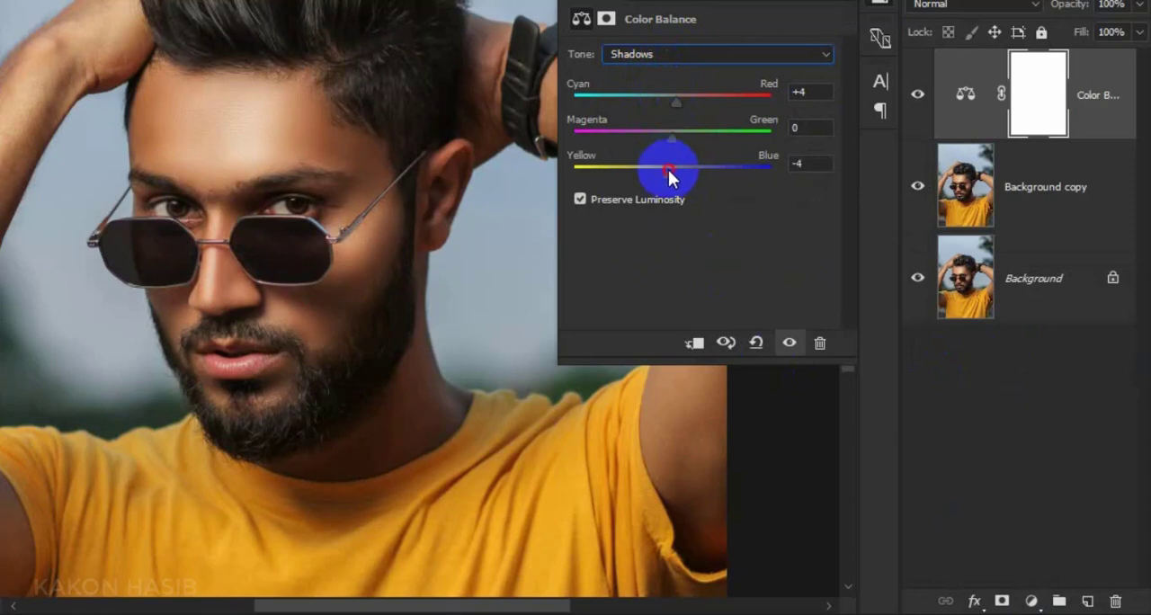
Set the Color Balance Highlights to Yellow-Blue -4 and Cyan-Red +2
click(692, 54)
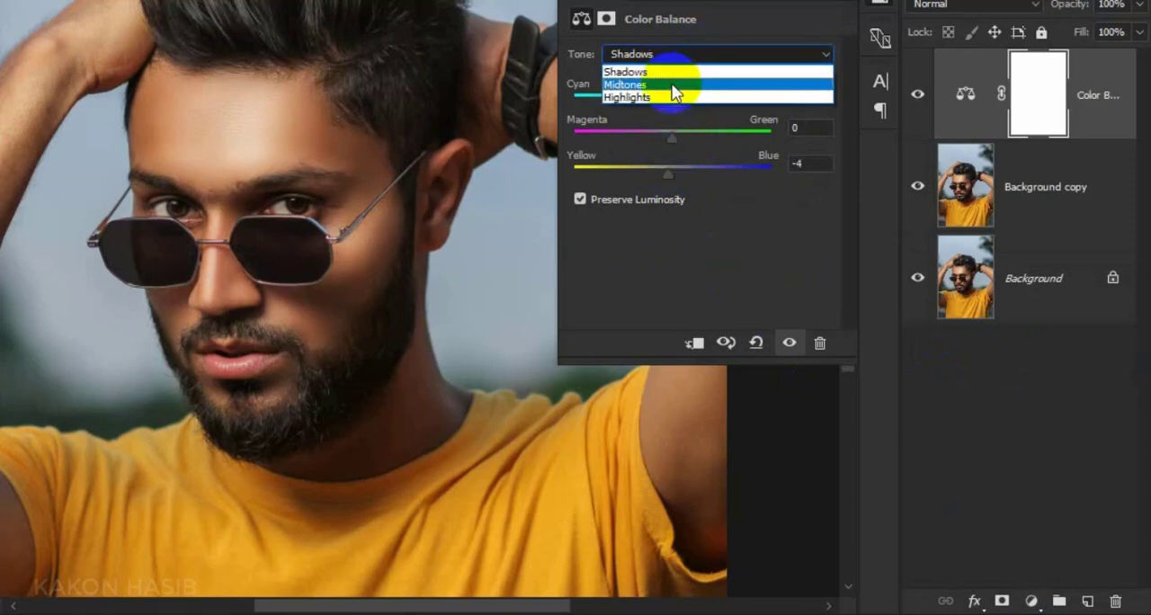
click(668, 98)
drag(674, 171, 667, 171)
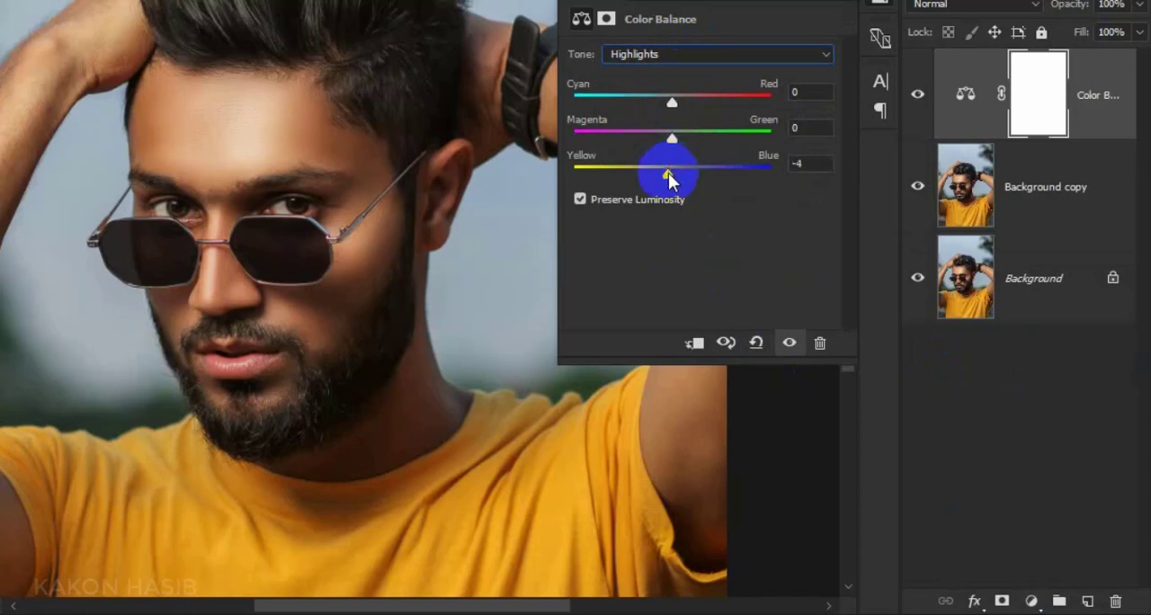
click(672, 105)
Set the Color Balance Midtones to Cyan-Red +4 and Yellow-Blue -3, and close the adjustment's properties
click(674, 58)
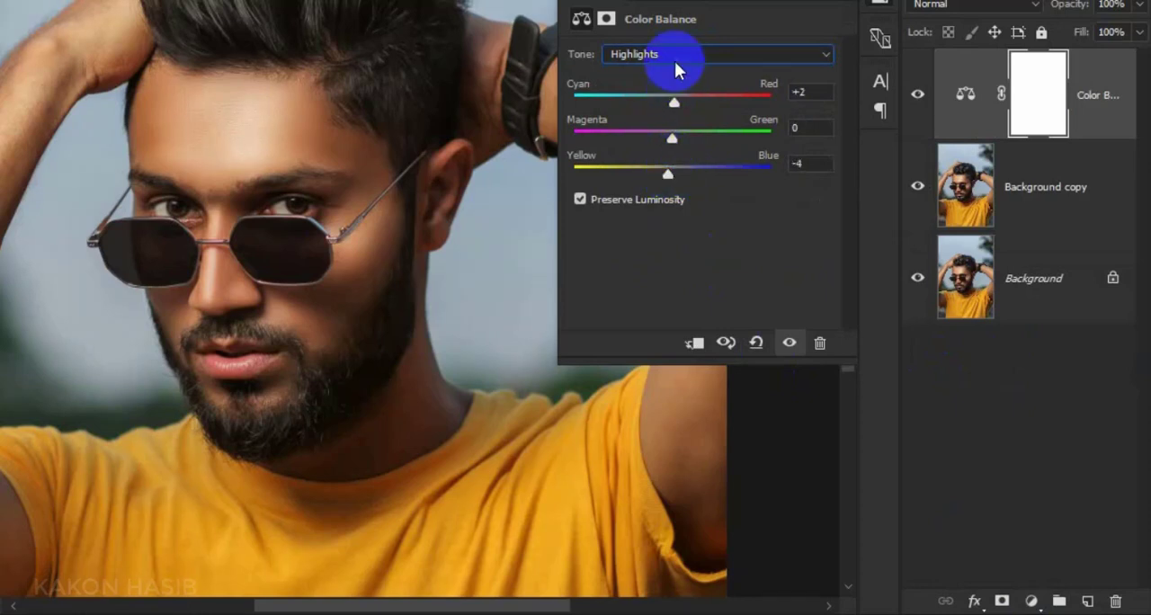
click(655, 85)
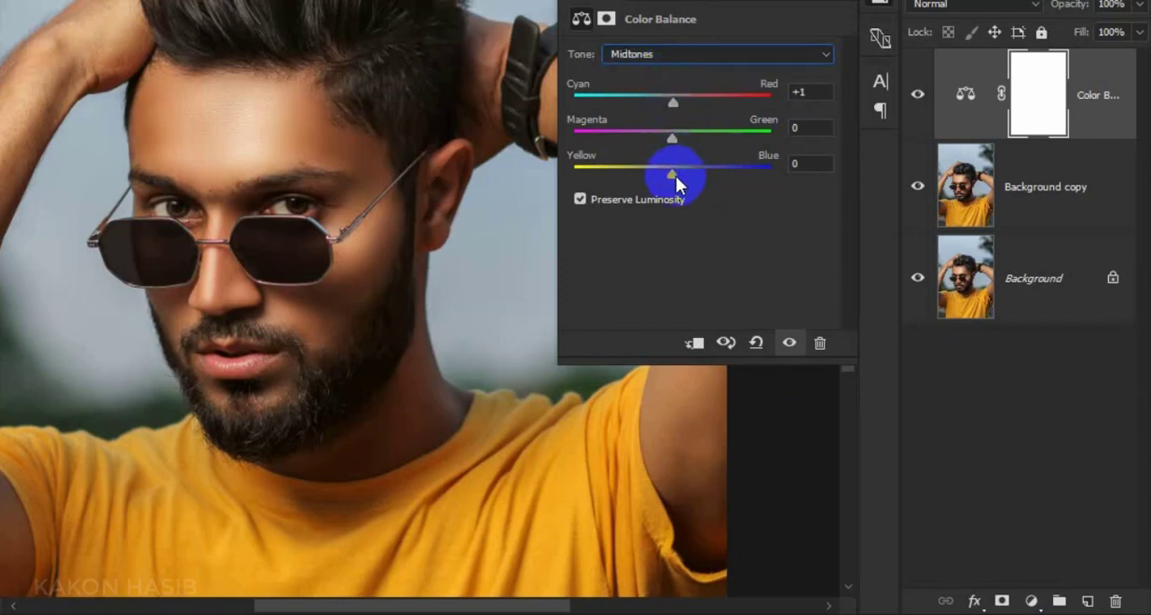
drag(676, 175, 669, 176)
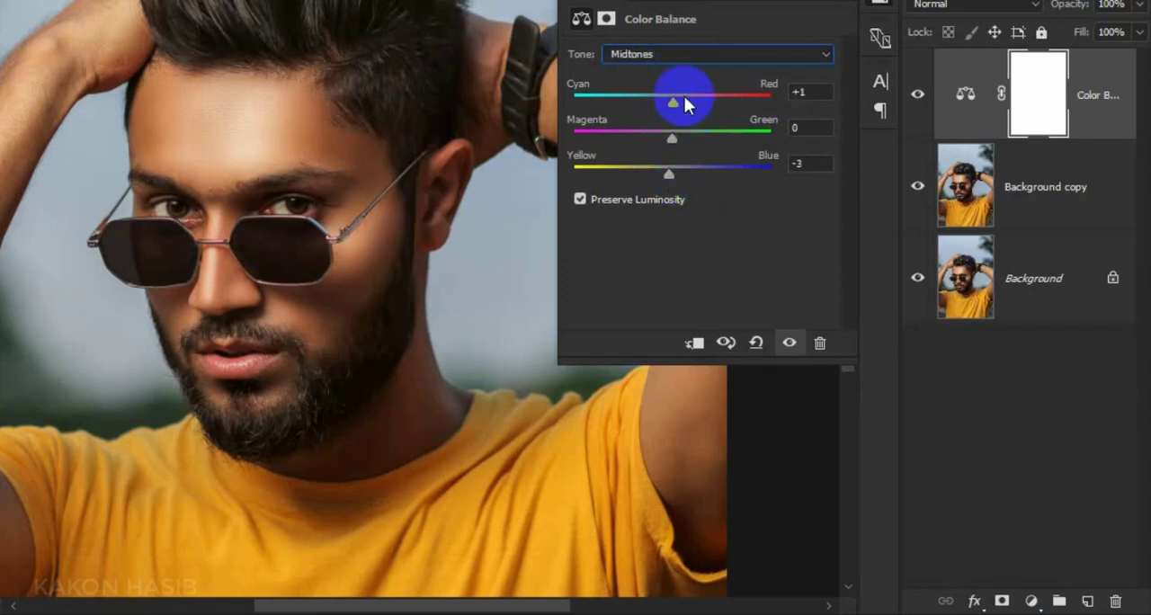
drag(675, 103, 676, 102)
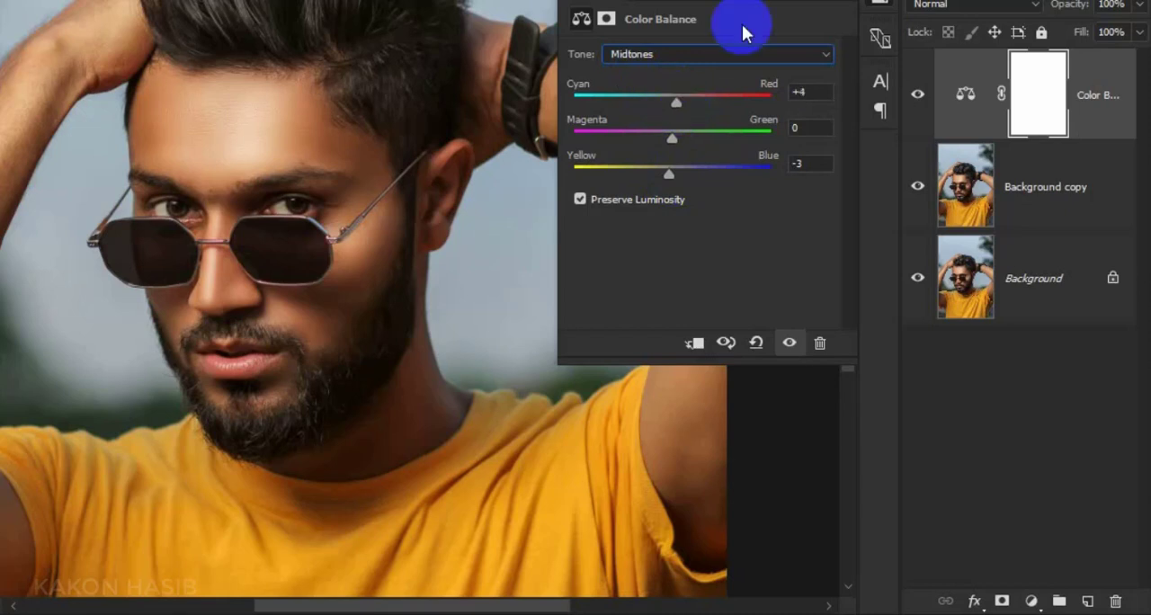
click(816, 2)
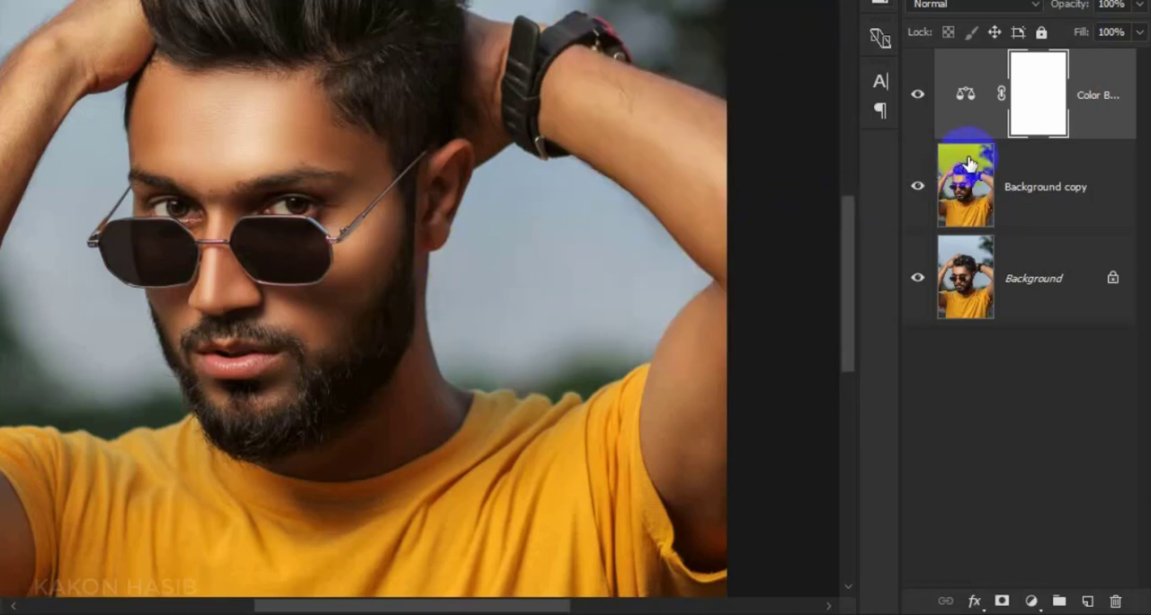
Invert the Color Balance mask to black and paint white on it over the forehead and hair
key(ctrl+i)
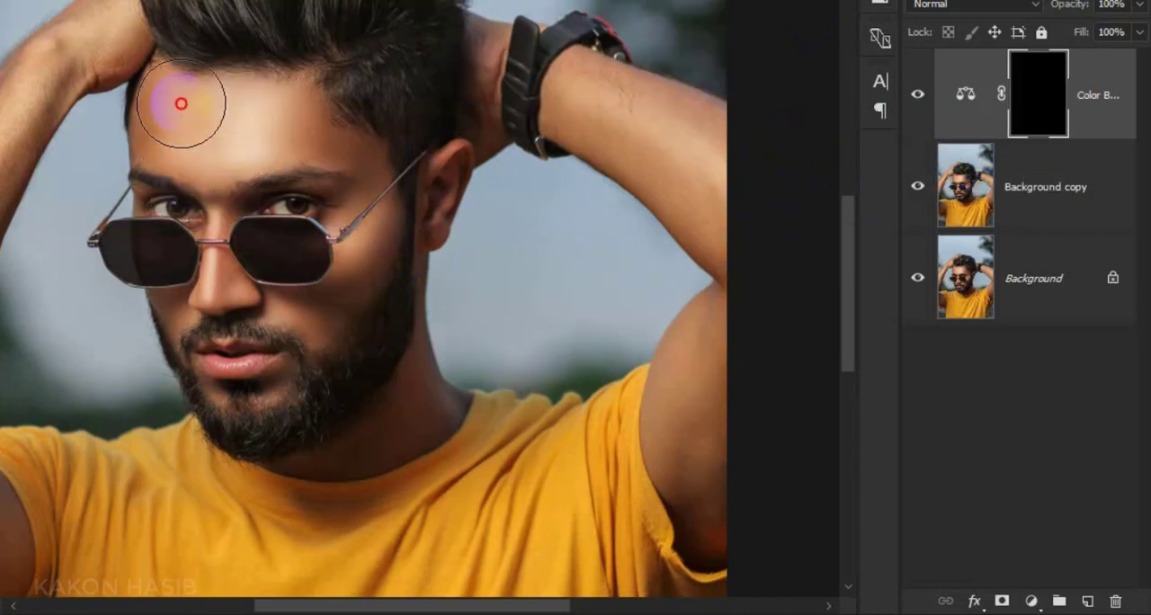
mouse_move(303, 102)
mouse_down()
mouse_move(339, 185)
mouse_move(355, 179)
mouse_up()
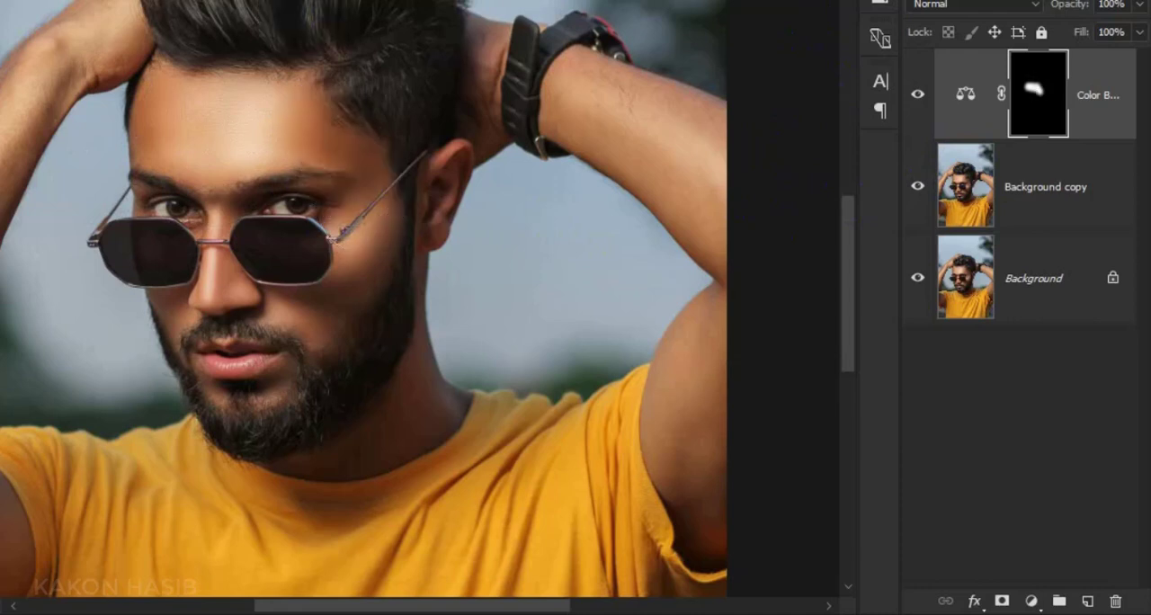
scroll(345, 98, up, 2)
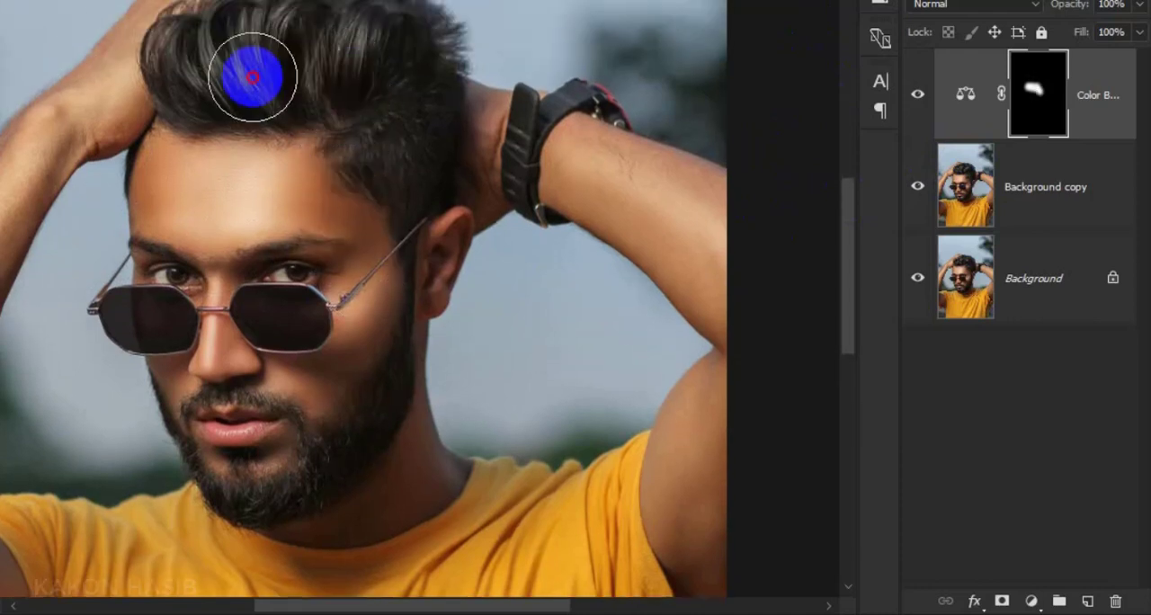
drag(252, 158, 284, 185)
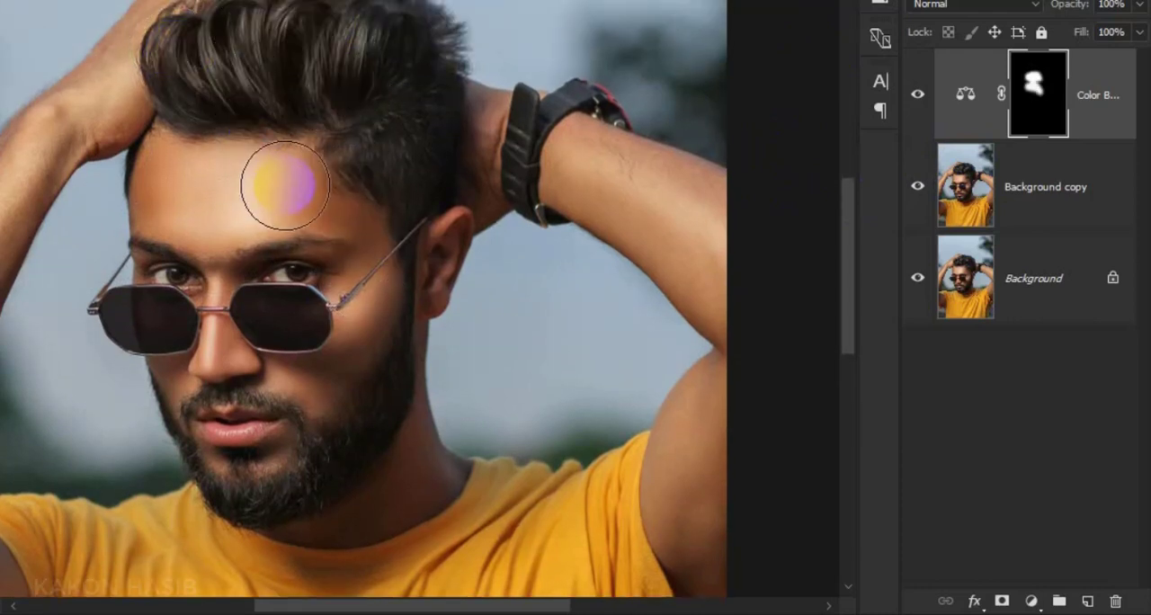
mouse_move(190, 88)
mouse_down()
mouse_move(324, 31)
mouse_move(320, 20)
mouse_move(369, 13)
mouse_move(411, 46)
mouse_move(371, 213)
mouse_move(441, 142)
mouse_up()
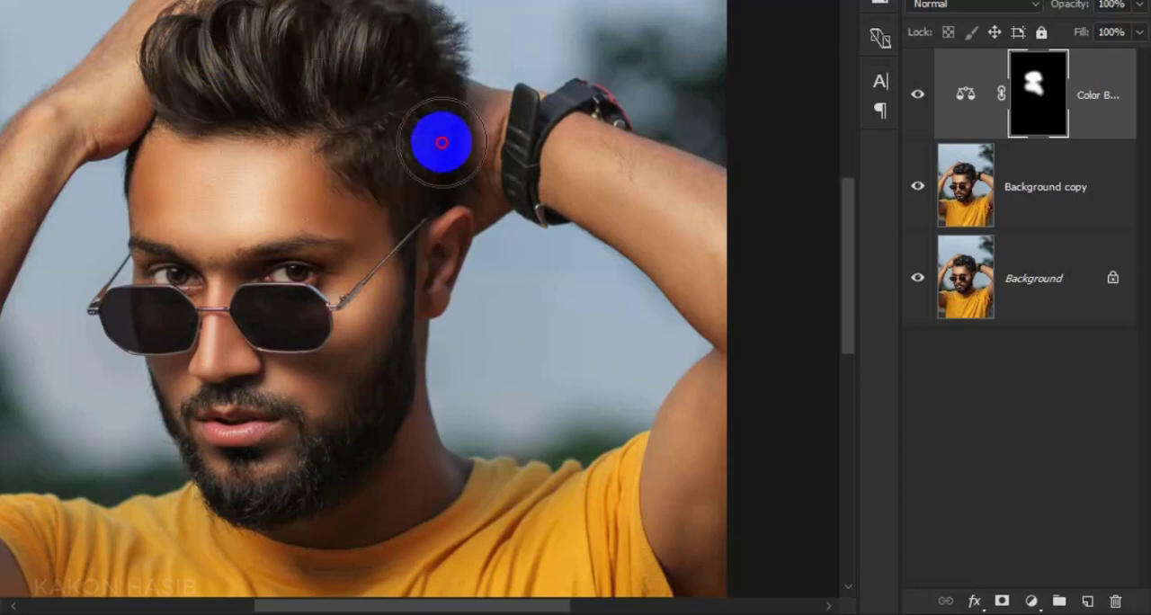
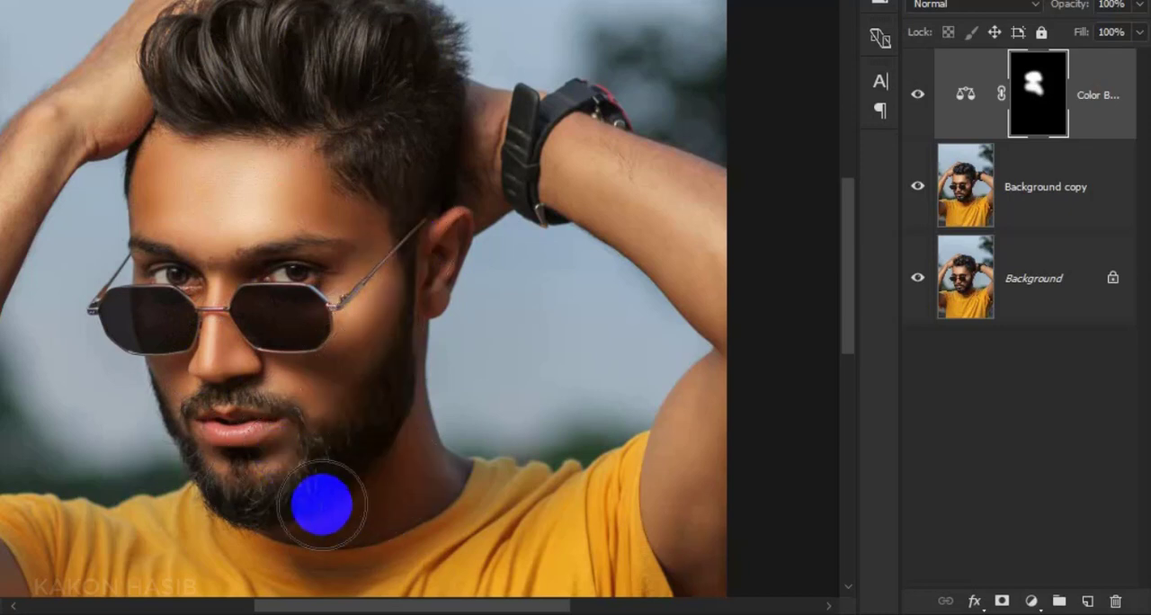
Paint white on the Color Balance mask over the lower face, neck and both arms, and flatten the image
drag(322, 504, 308, 494)
scroll(333, 445, down, 2)
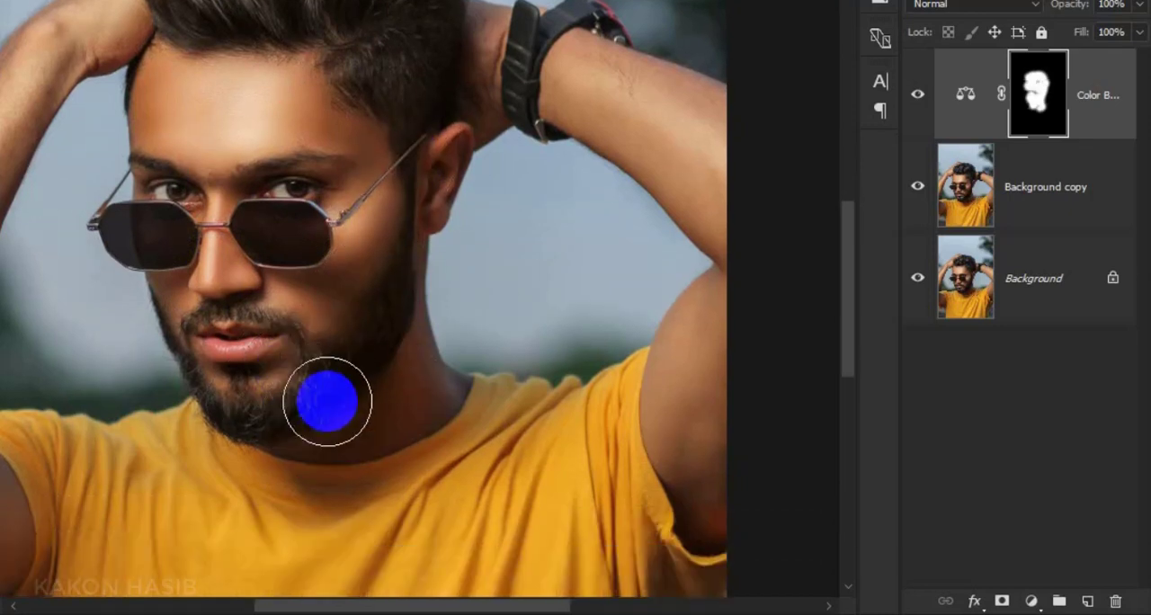
mouse_move(419, 386)
mouse_down()
mouse_move(352, 423)
mouse_move(384, 367)
mouse_move(355, 447)
mouse_move(306, 412)
mouse_move(251, 292)
mouse_move(235, 298)
mouse_move(247, 344)
mouse_move(215, 297)
mouse_move(296, 255)
mouse_move(354, 193)
mouse_move(172, 55)
mouse_move(82, 109)
mouse_move(46, 170)
mouse_move(7, 256)
mouse_up()
scroll(203, 114, down, 2)
mouse_move(444, 81)
mouse_down()
mouse_move(542, 180)
mouse_move(497, 118)
mouse_move(557, 209)
mouse_move(519, 274)
mouse_move(557, 348)
mouse_up()
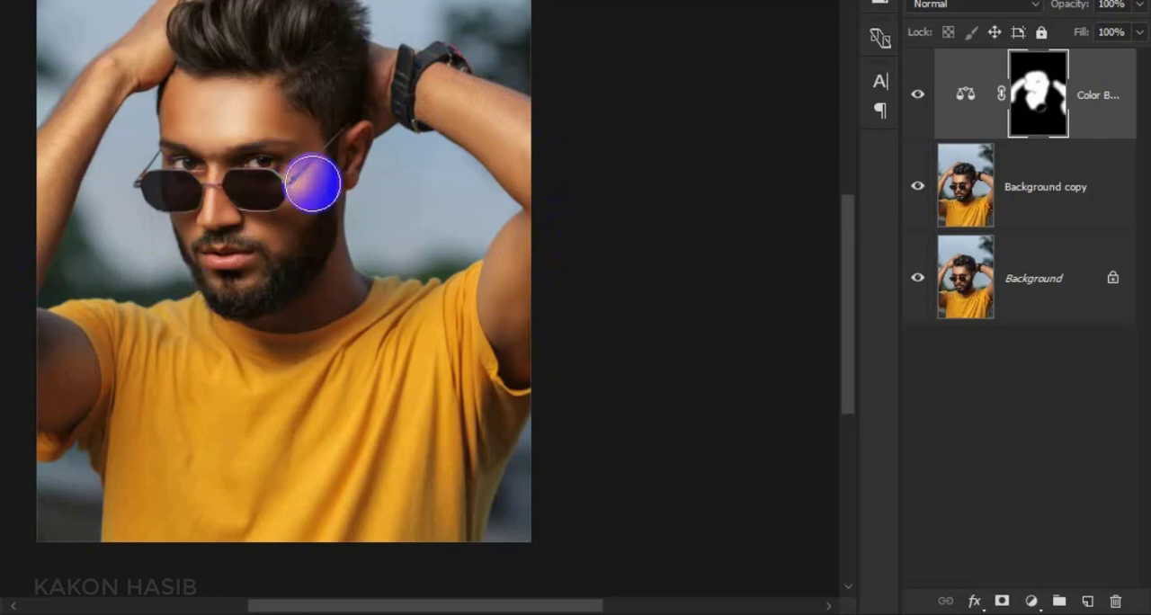
mouse_move(543, 262)
mouse_down()
mouse_move(531, 257)
mouse_move(539, 342)
mouse_up()
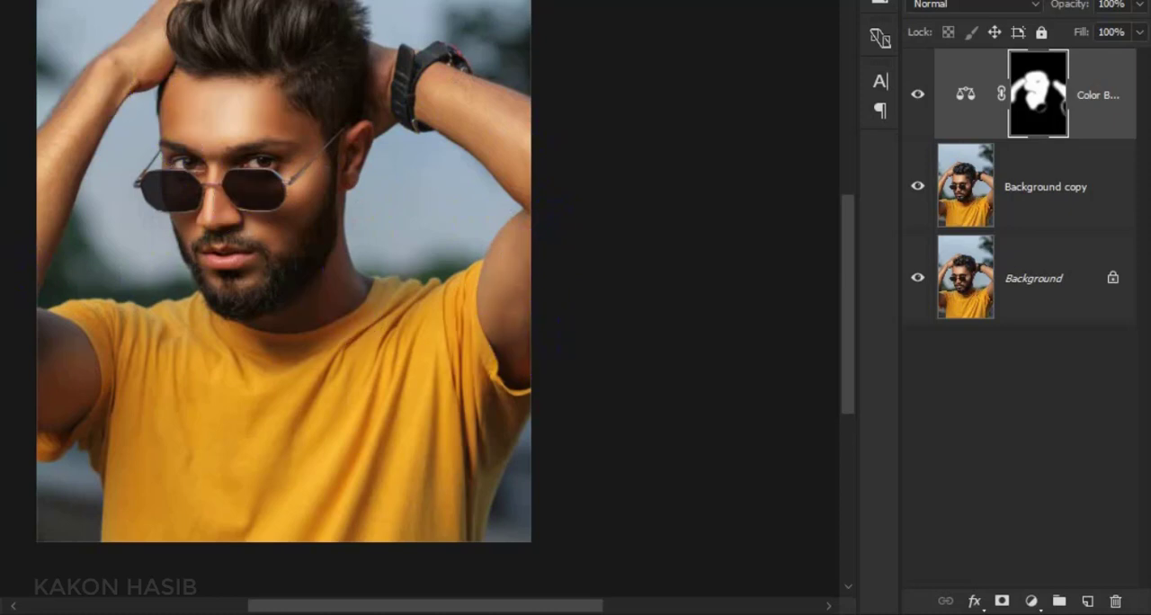
scroll(259, 164, up, 4)
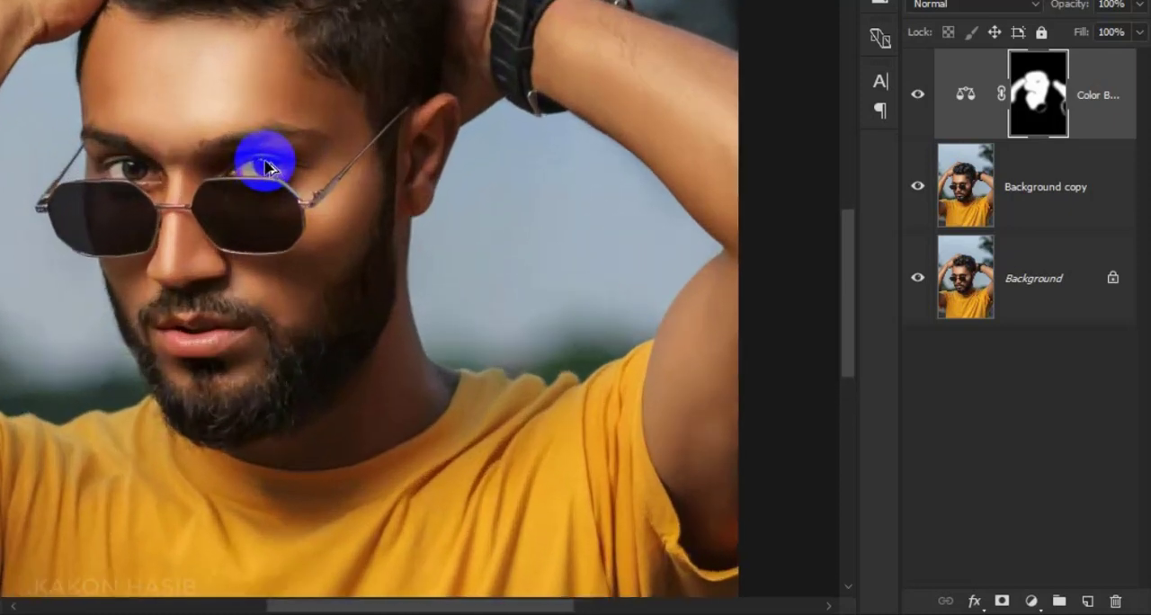
scroll(102, 149, down, 5)
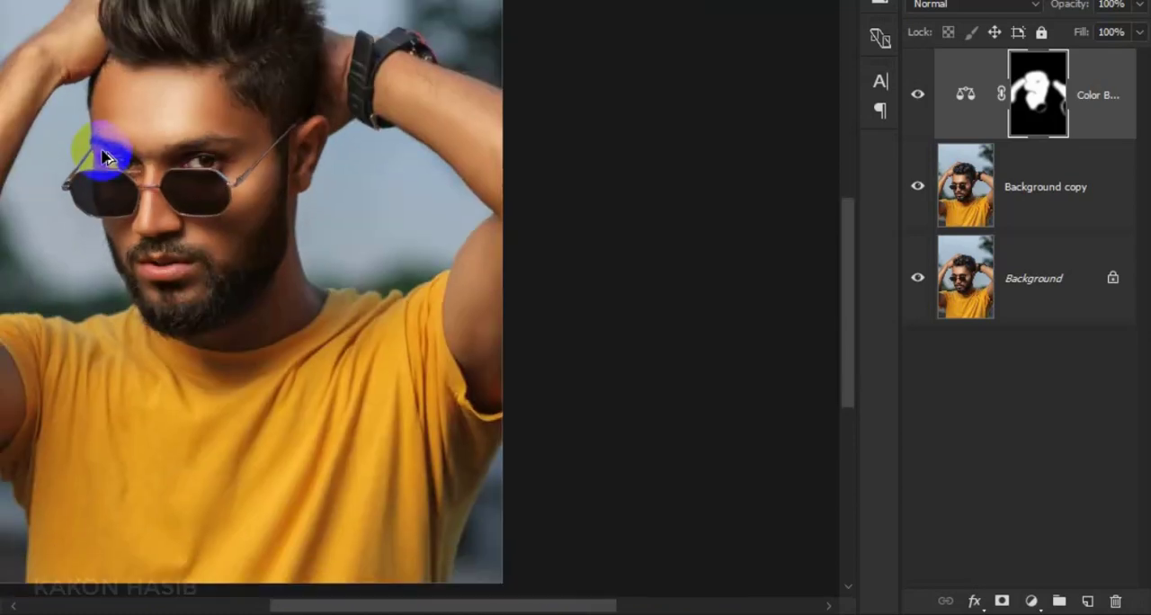
scroll(265, 268, up, 5)
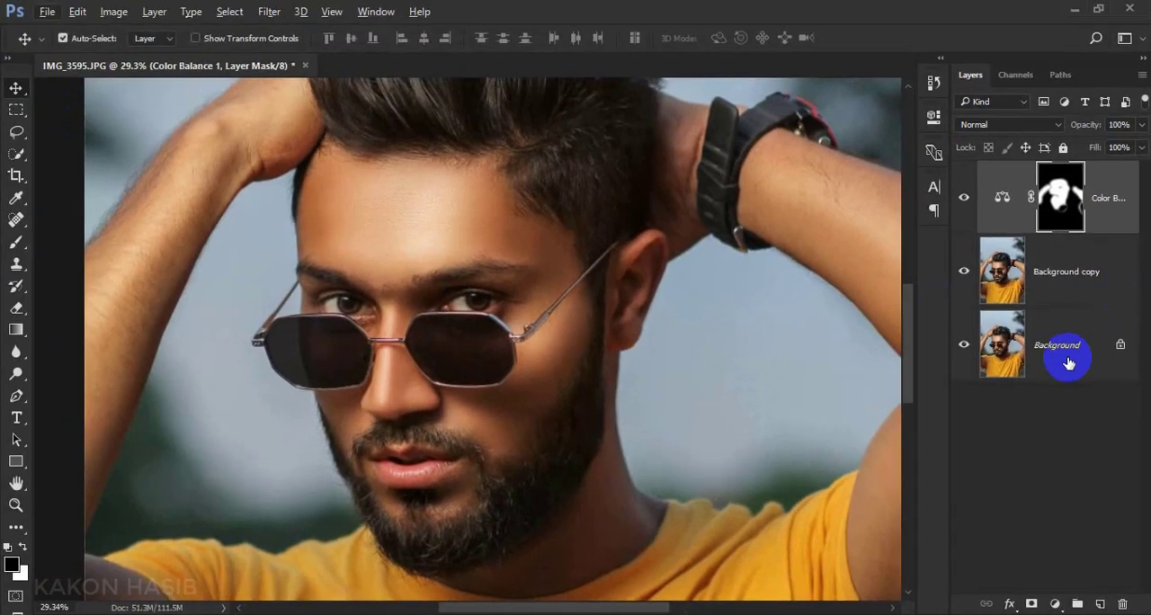
right_click(1040, 286)
click(1057, 544)
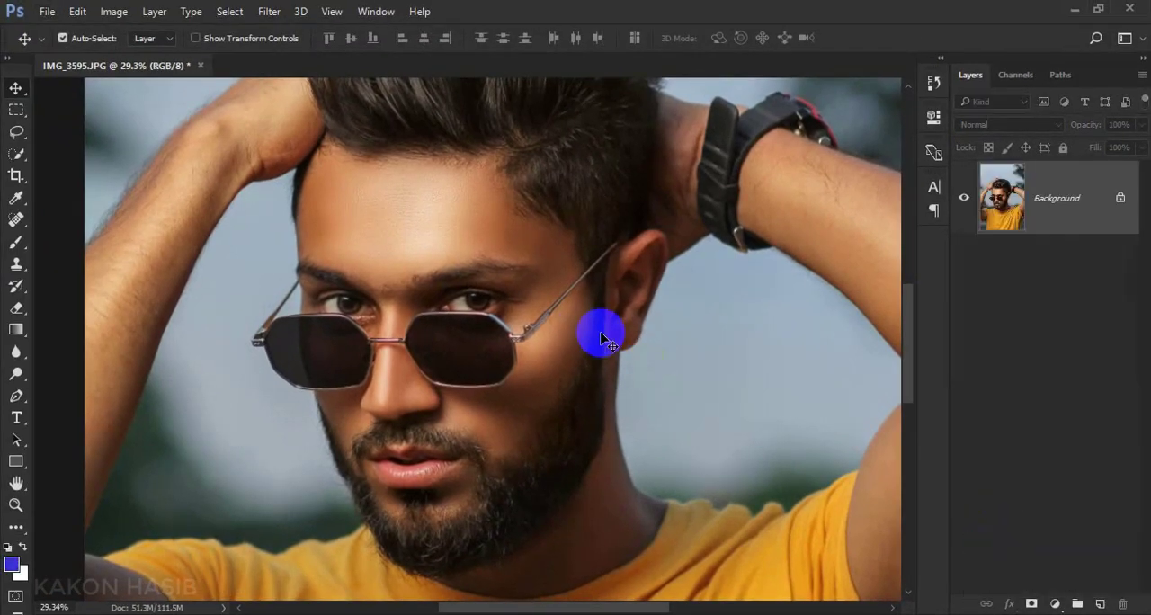
Add a Photo Filter adjustment layer using Warming Filter (85) at 24% density, and close its properties
scroll(603, 340, down, 2)
click(1055, 603)
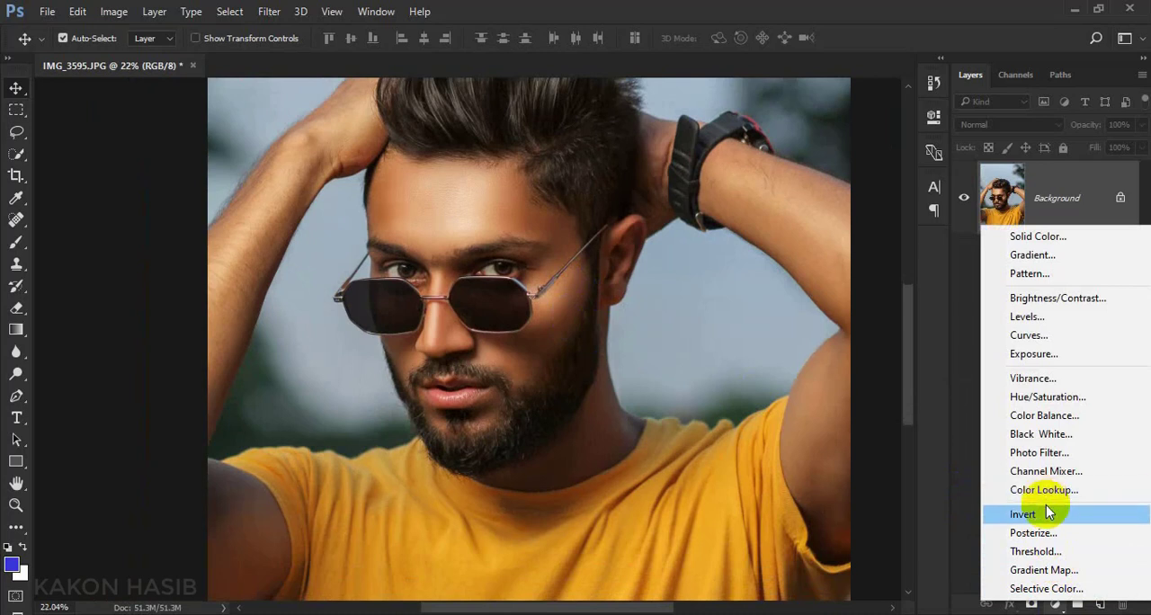
click(1037, 452)
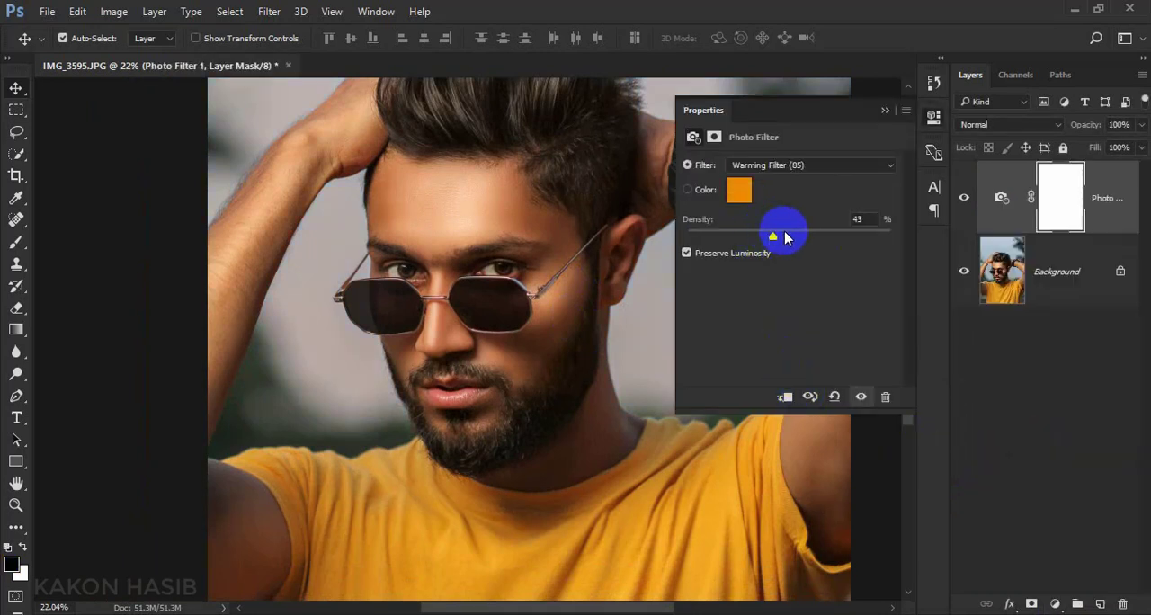
drag(785, 236, 739, 238)
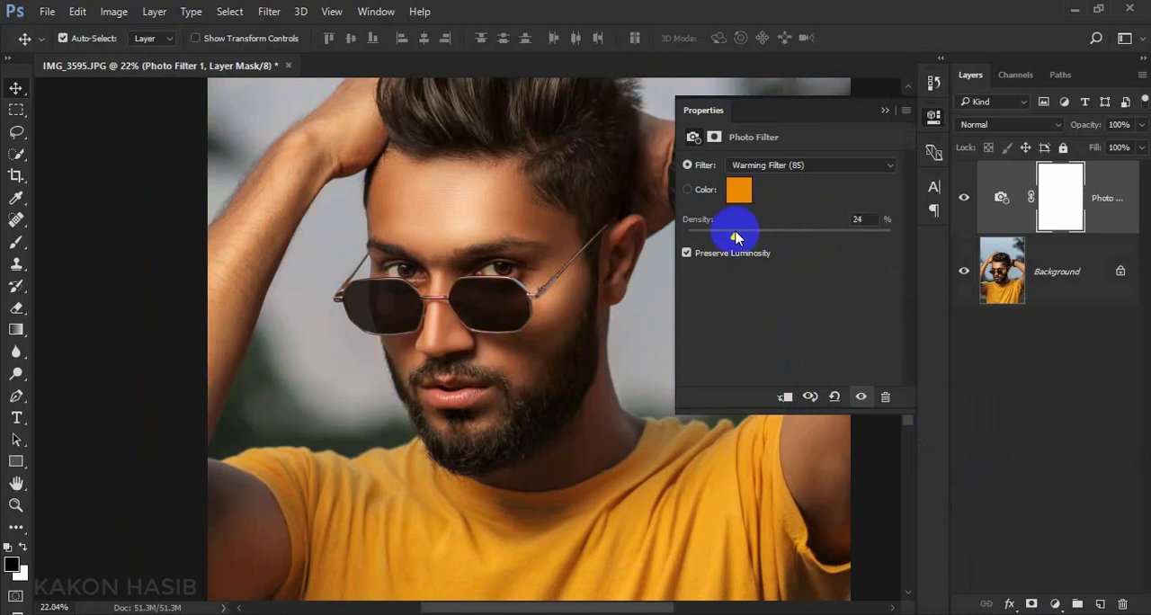
click(884, 109)
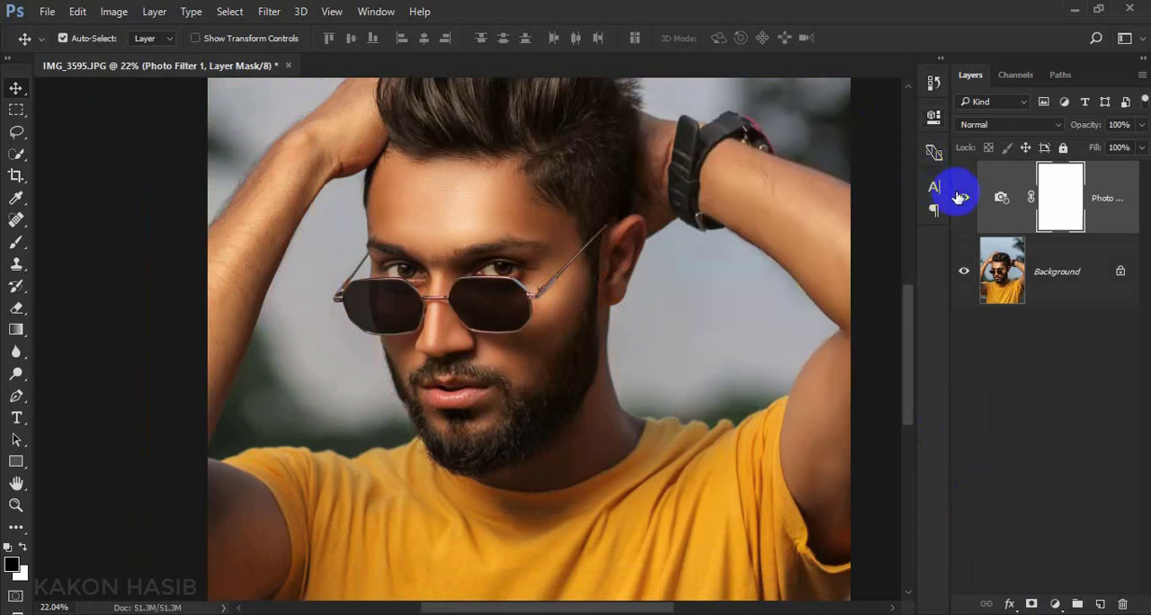
Flatten the Photo Filter into the image and duplicate the Background layer
right_click(1049, 300)
click(1048, 478)
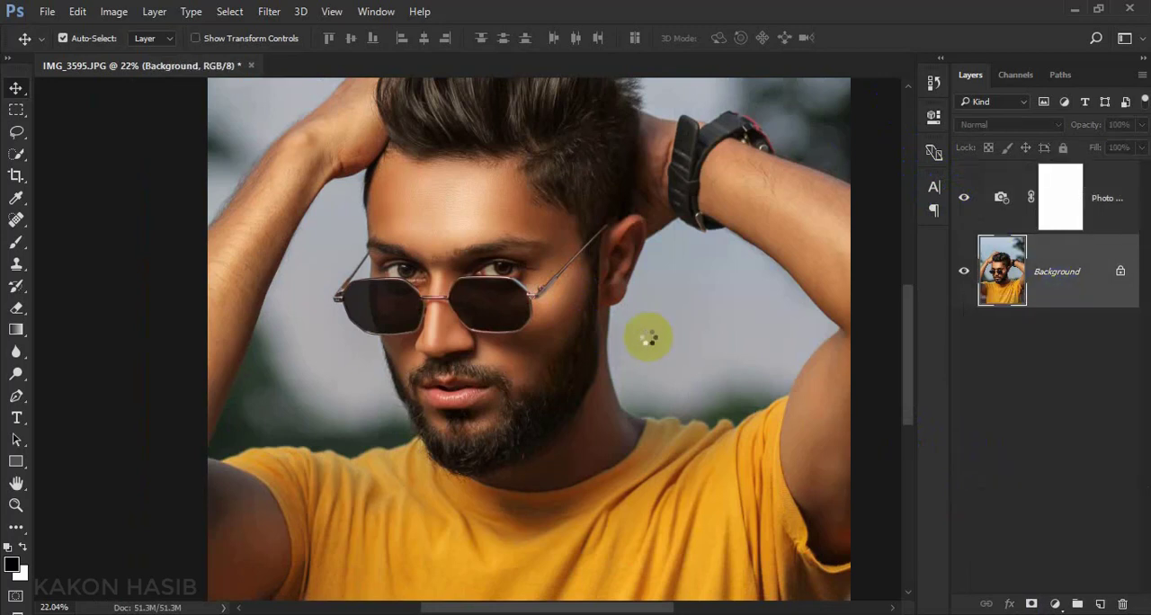
drag(1061, 223, 1099, 603)
key(ctrl+0)
scroll(405, 337, up, 1)
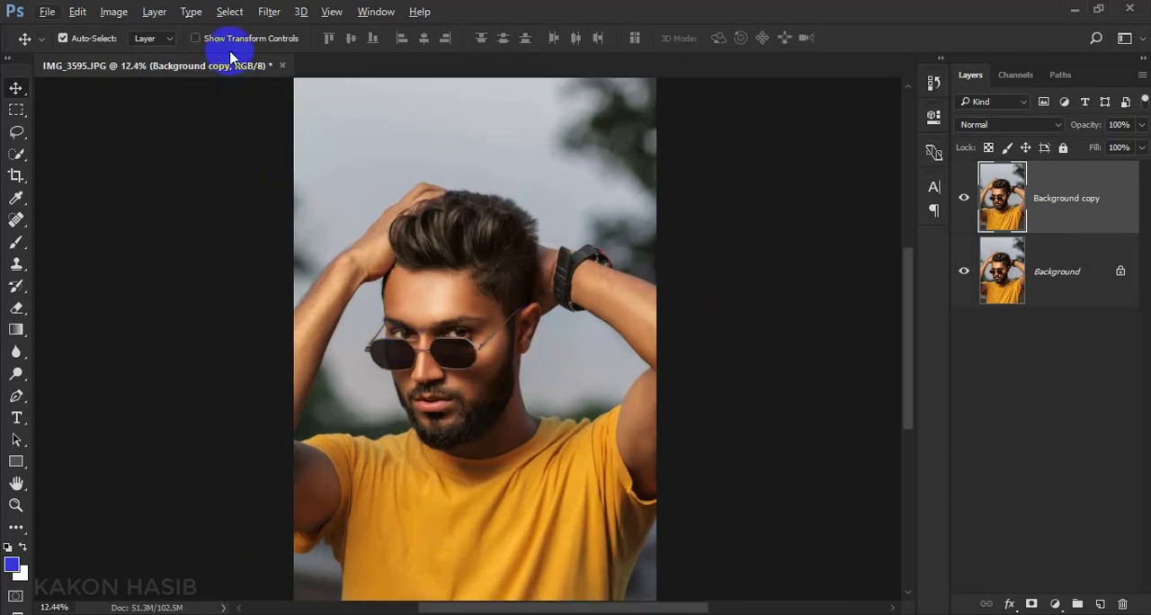
Apply the Camera Raw Filter to the duplicate layer with luminance noise reduction 6 and sharpening amount 9
click(269, 11)
click(292, 109)
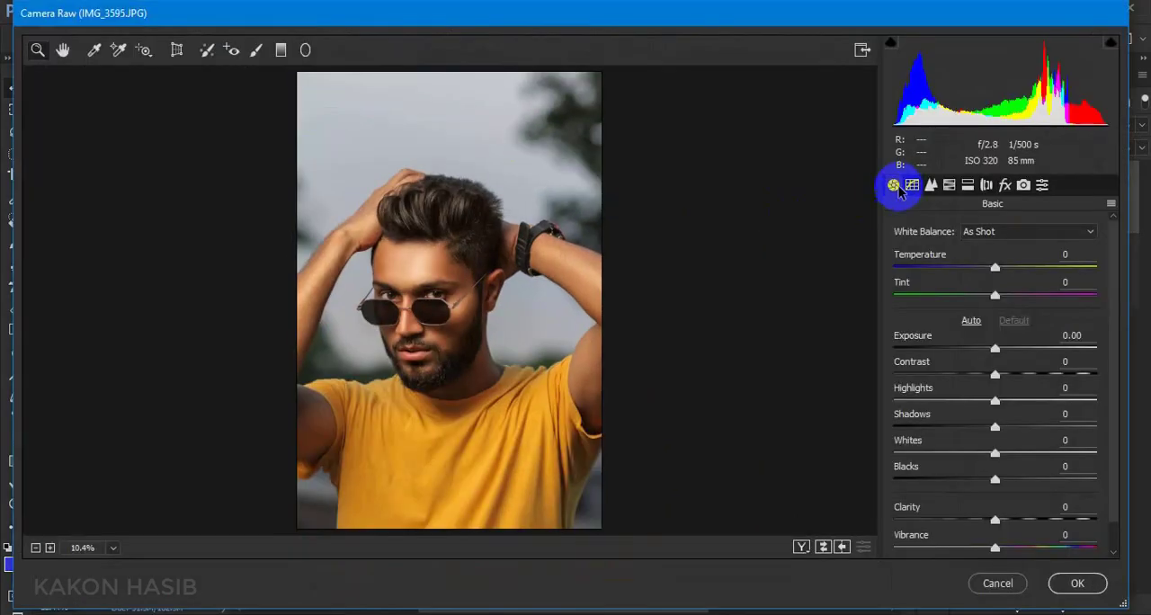
click(911, 186)
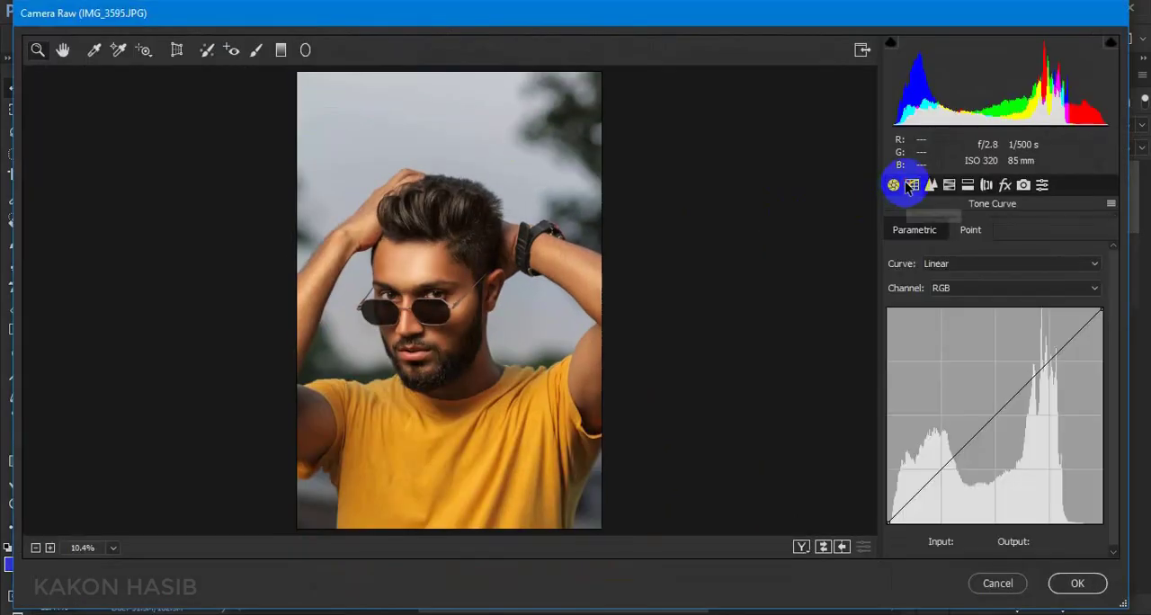
click(930, 187)
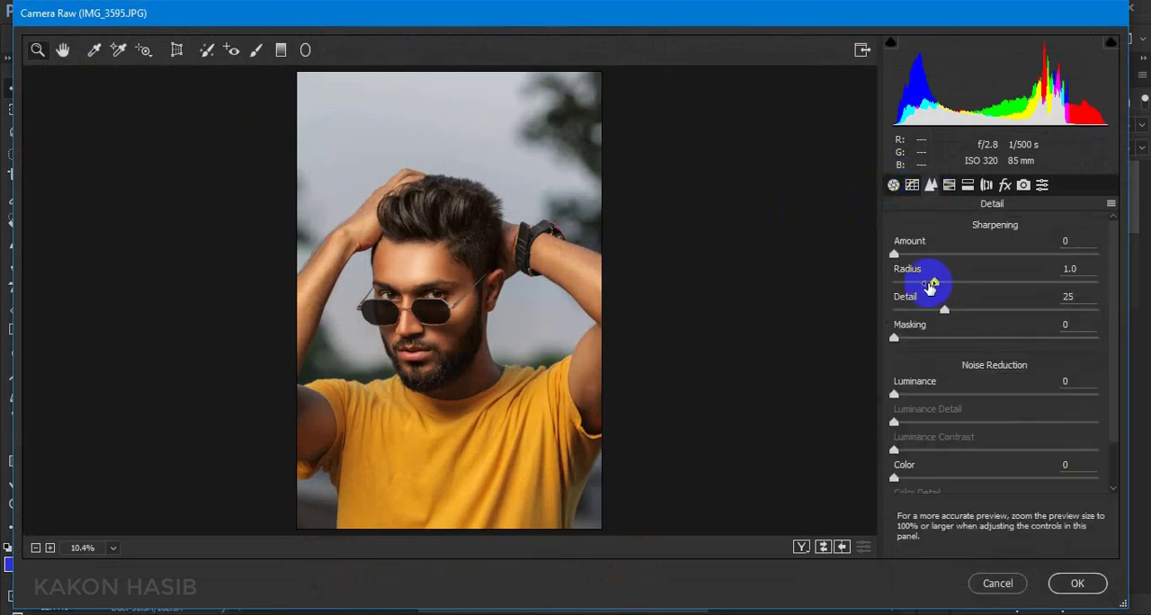
click(906, 396)
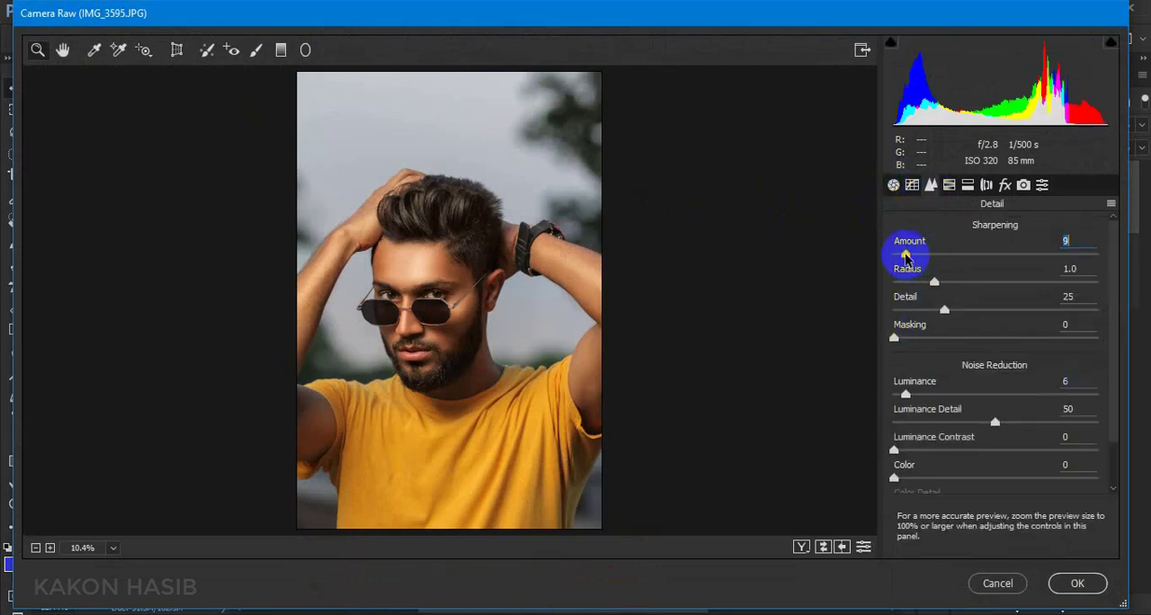
In the HSL adjustments, set the hue of Aquas to +51 and of Oranges to -4
click(949, 184)
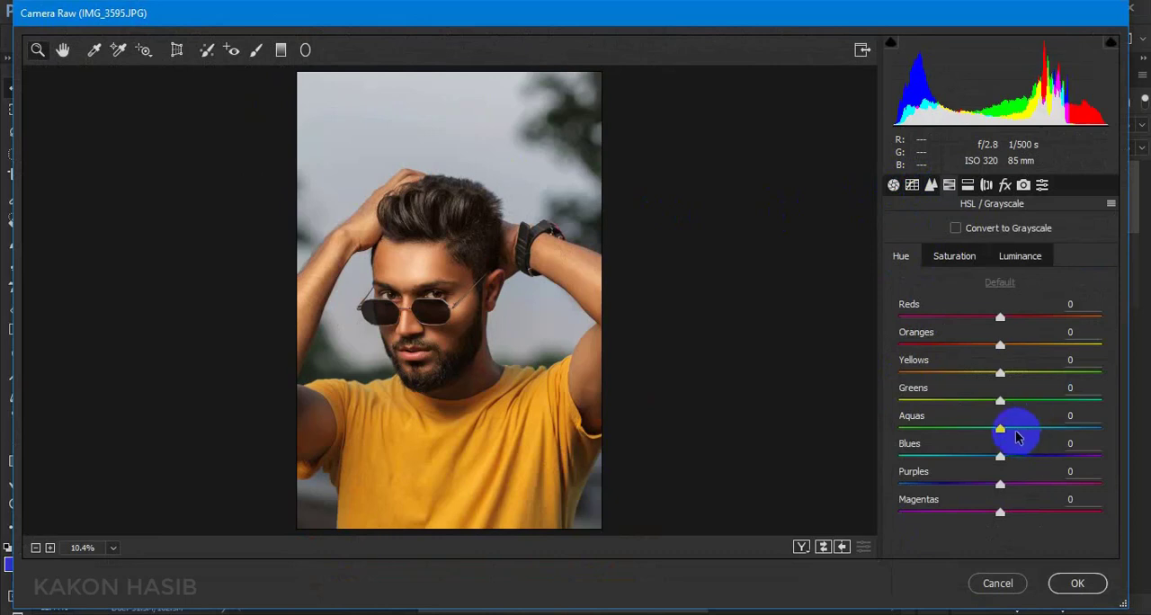
drag(1000, 429, 1053, 432)
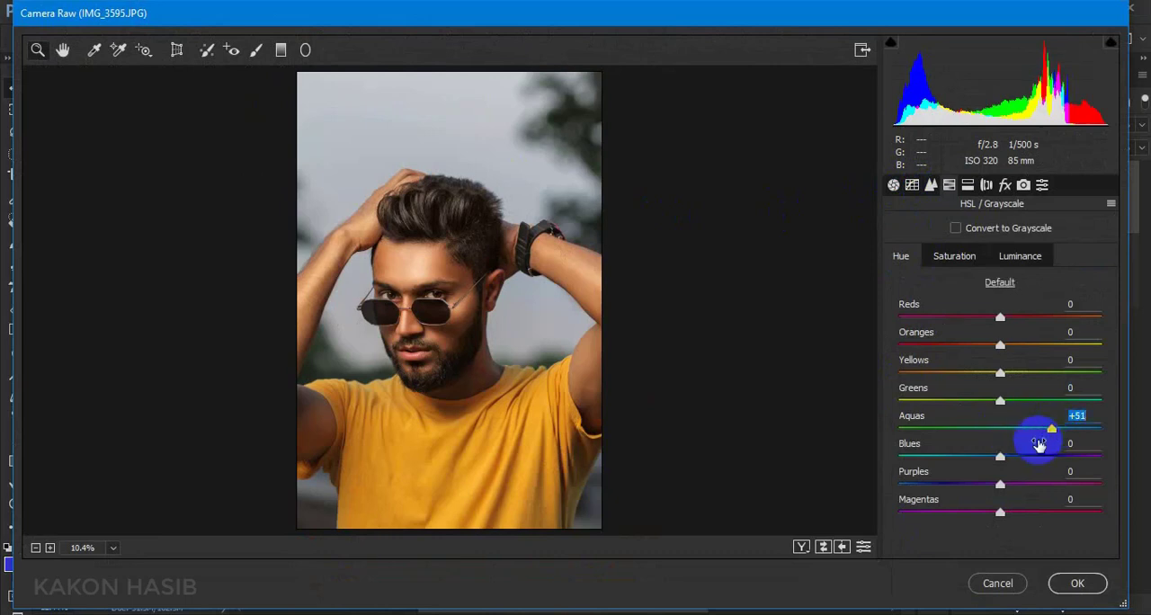
click(967, 258)
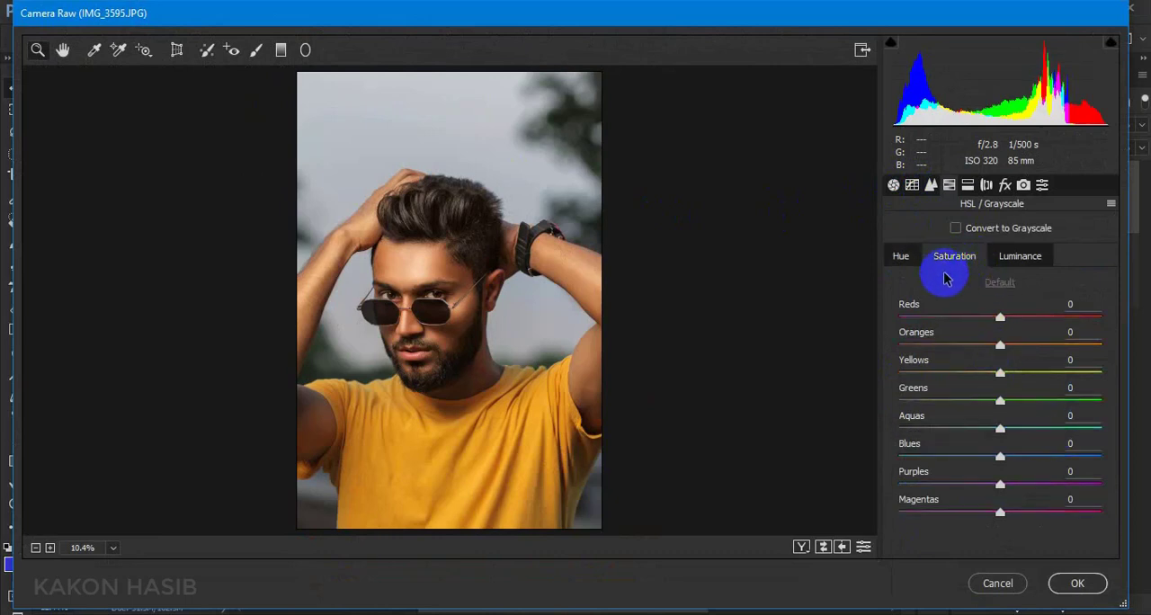
click(901, 258)
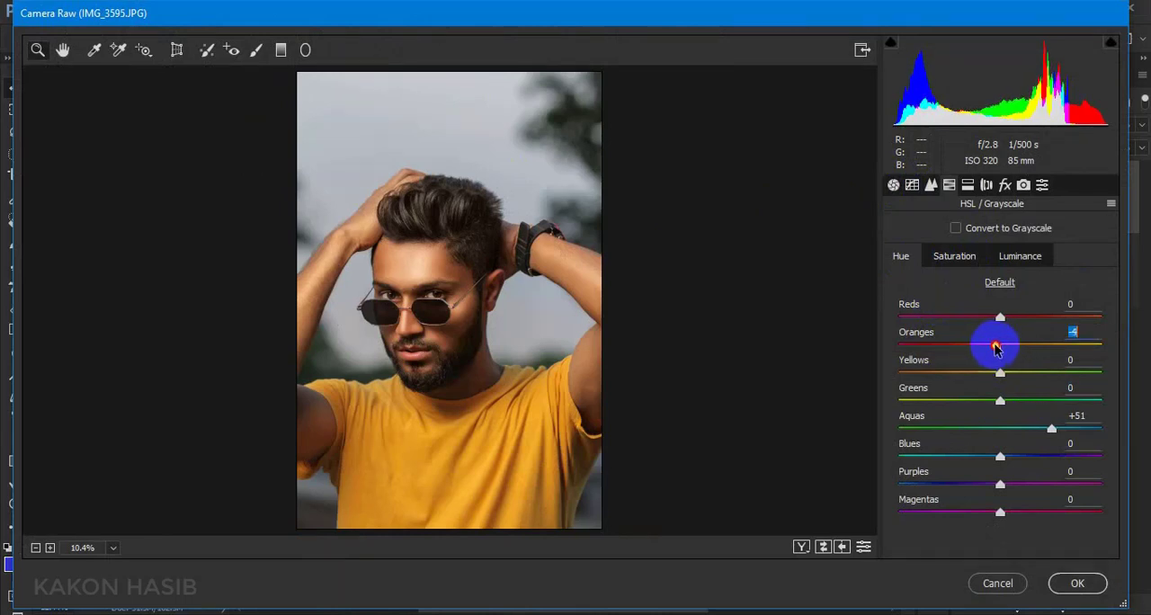
Set the HSL saturation of Yellows to +48 and fine-tune the luminance of Yellows
click(983, 260)
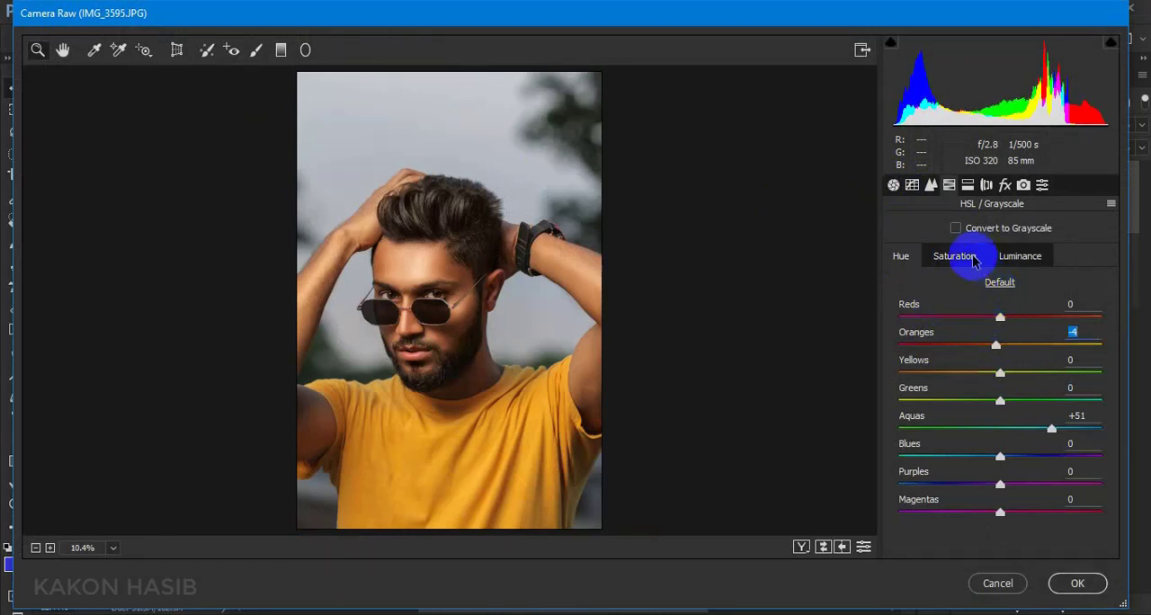
drag(1001, 370, 1043, 378)
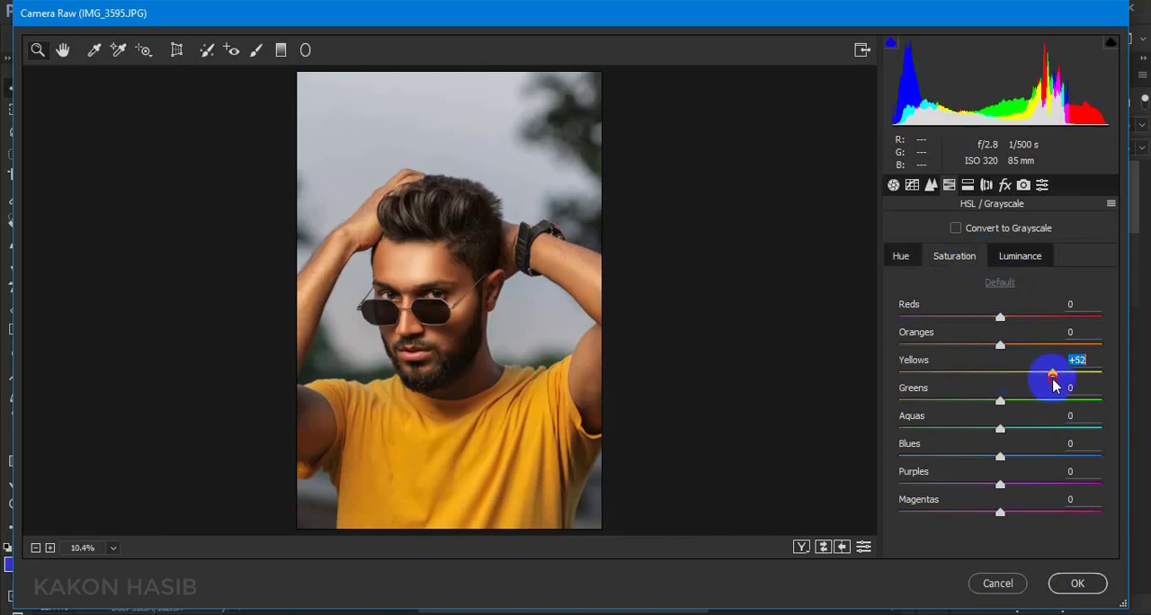
click(1020, 256)
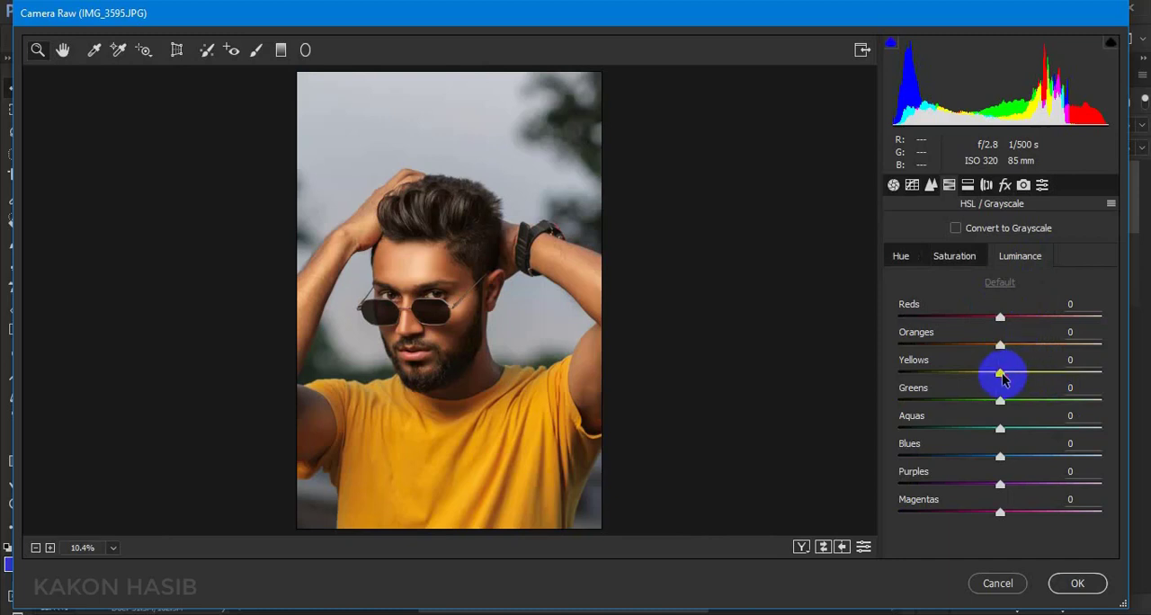
mouse_move(1004, 377)
mouse_down()
mouse_move(989, 376)
mouse_move(1032, 384)
mouse_move(990, 378)
mouse_move(1005, 377)
mouse_up()
Set the HSL hue to Yellows +5 and Blues -37, and the saturation to Aquas +19, Blues +33 and Reds +11
click(903, 258)
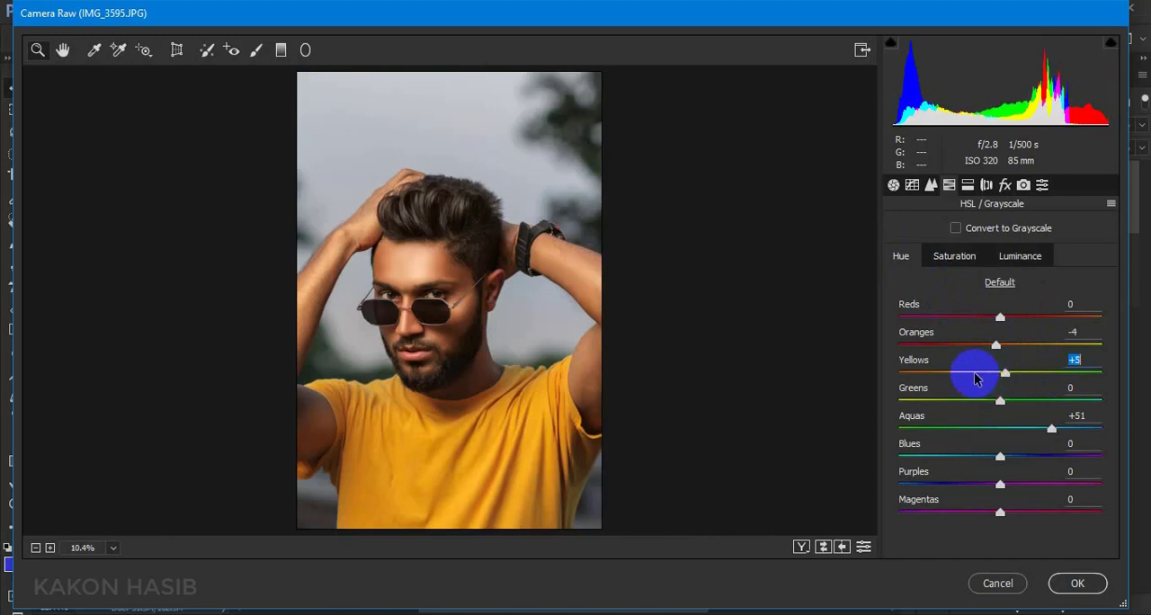
drag(999, 456, 965, 458)
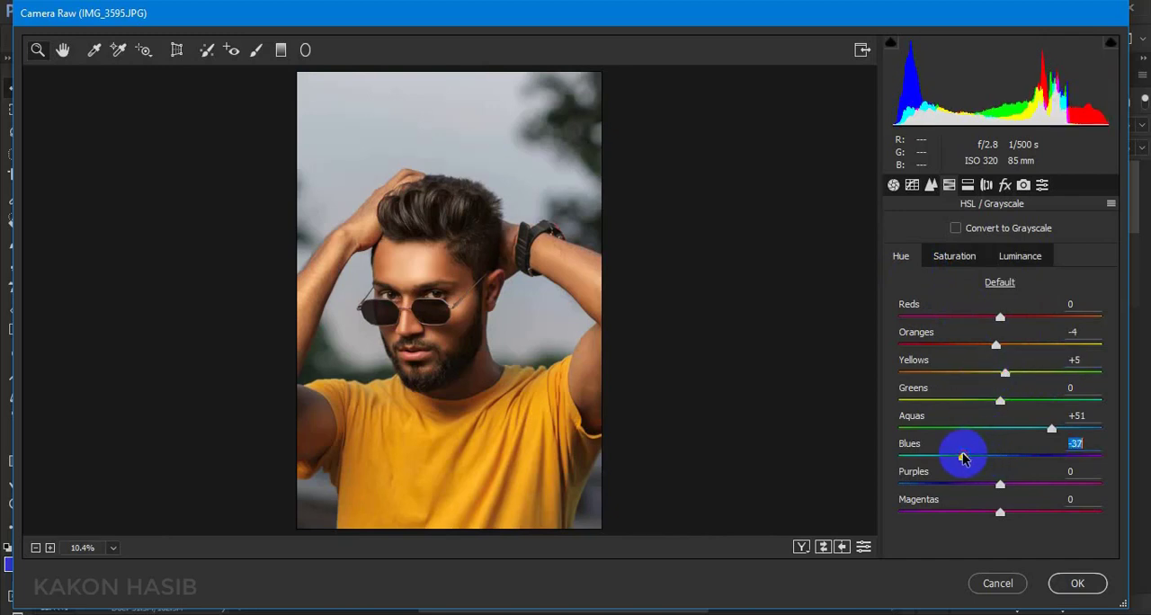
click(954, 256)
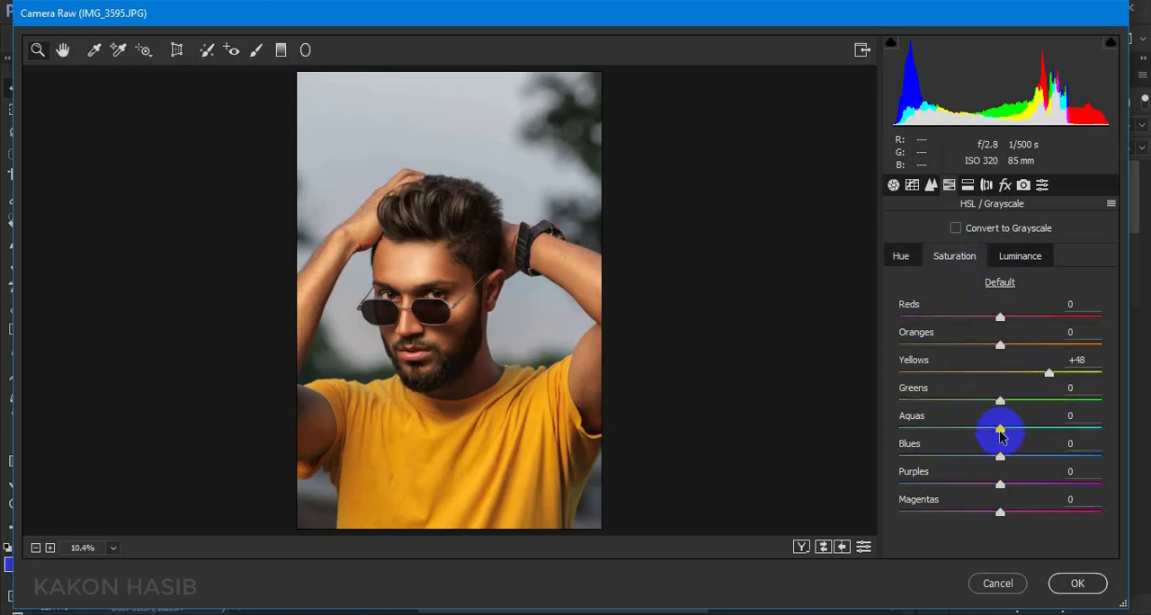
drag(1000, 435, 1033, 457)
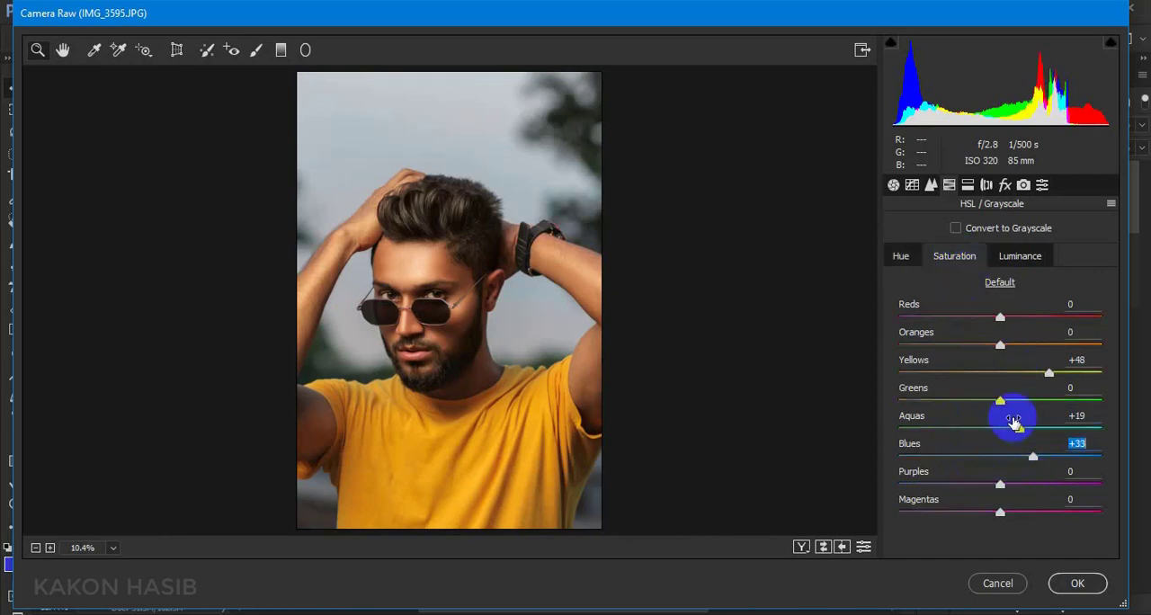
drag(1000, 318, 1012, 320)
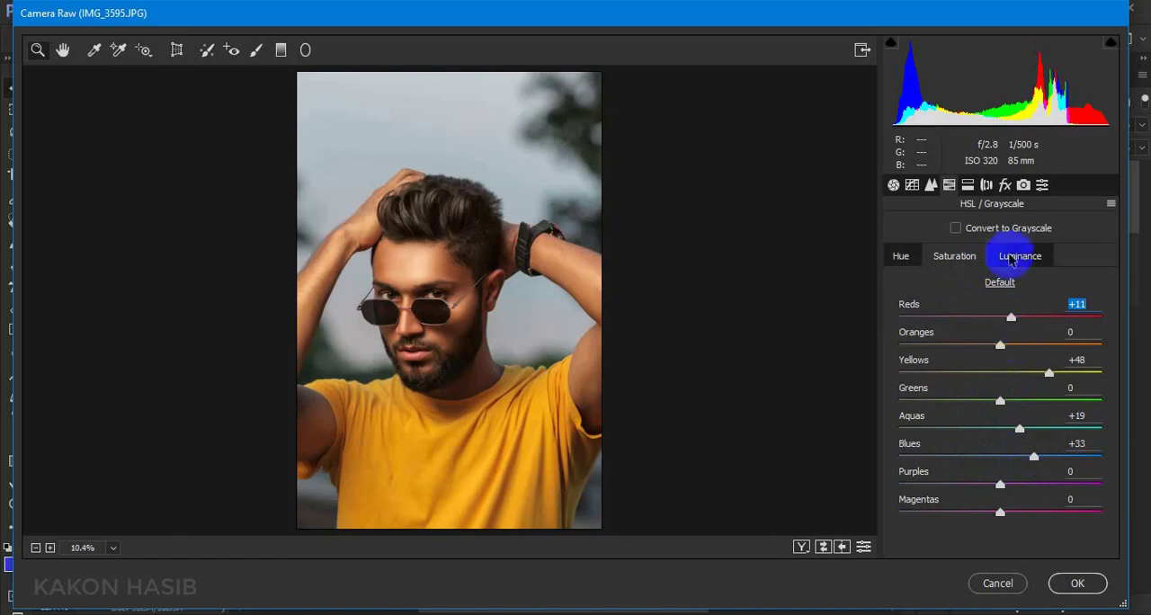
Set the Split Toning saturation to 3 for highlights and 4 for shadows, and set Dehaze to +1
click(970, 184)
drag(900, 284, 906, 284)
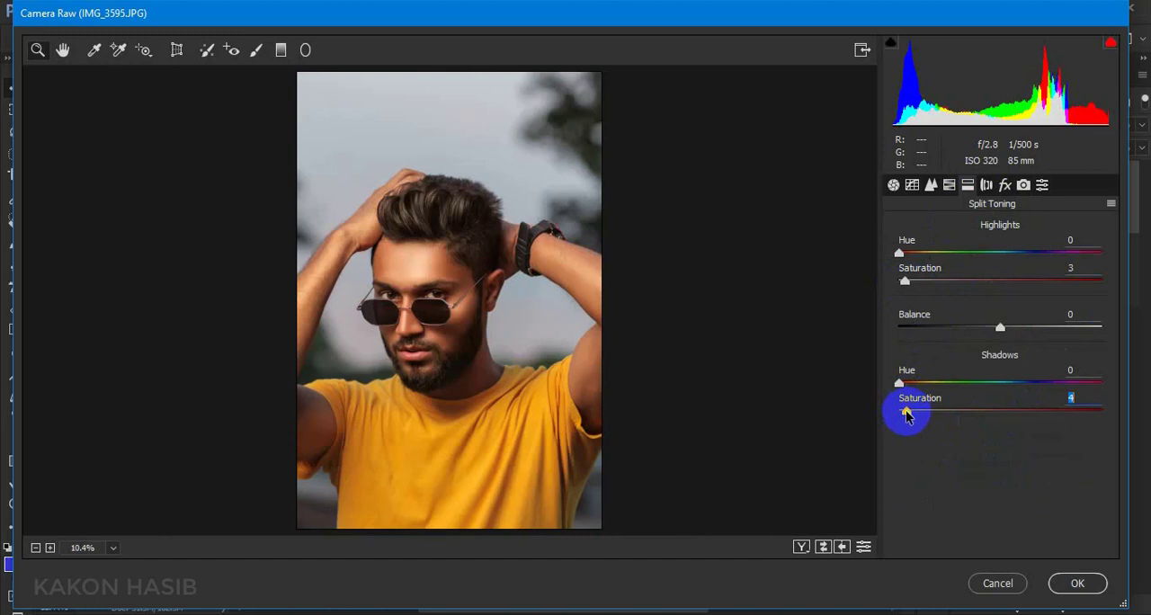
click(1004, 185)
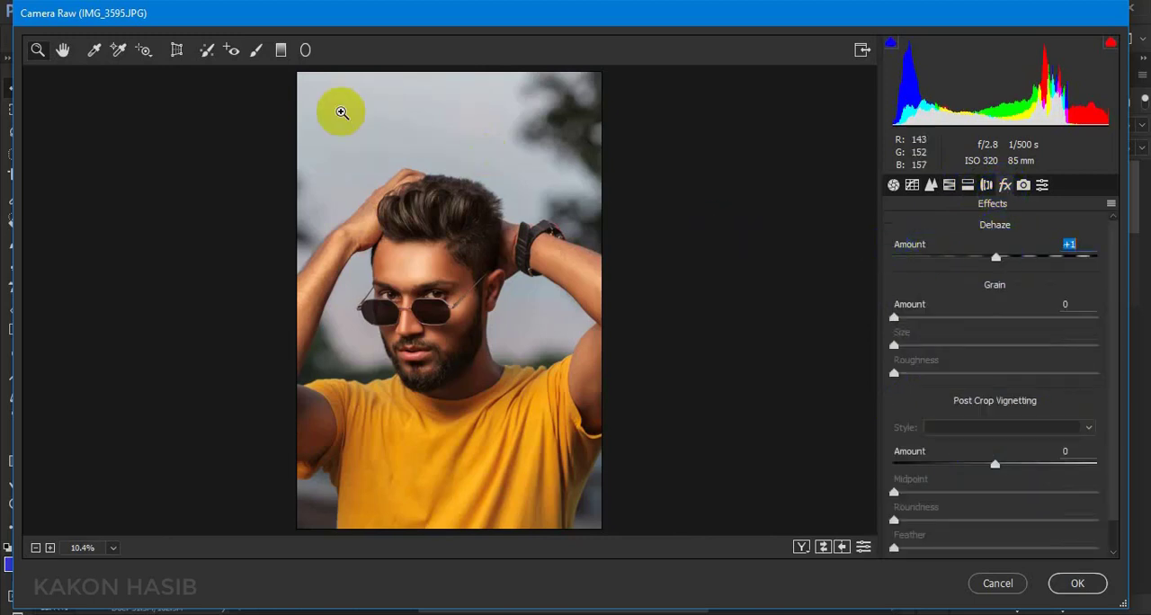
Try sampling the white balance from the yellow shirt, undo it, and sample it from the gray sky above the hair instead
click(95, 50)
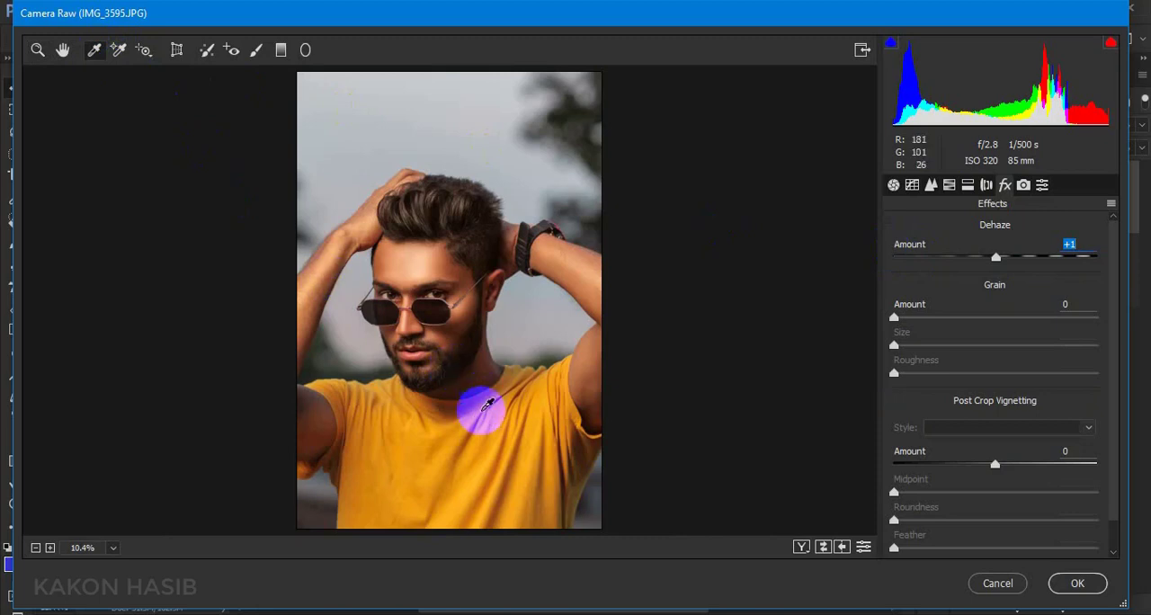
click(493, 430)
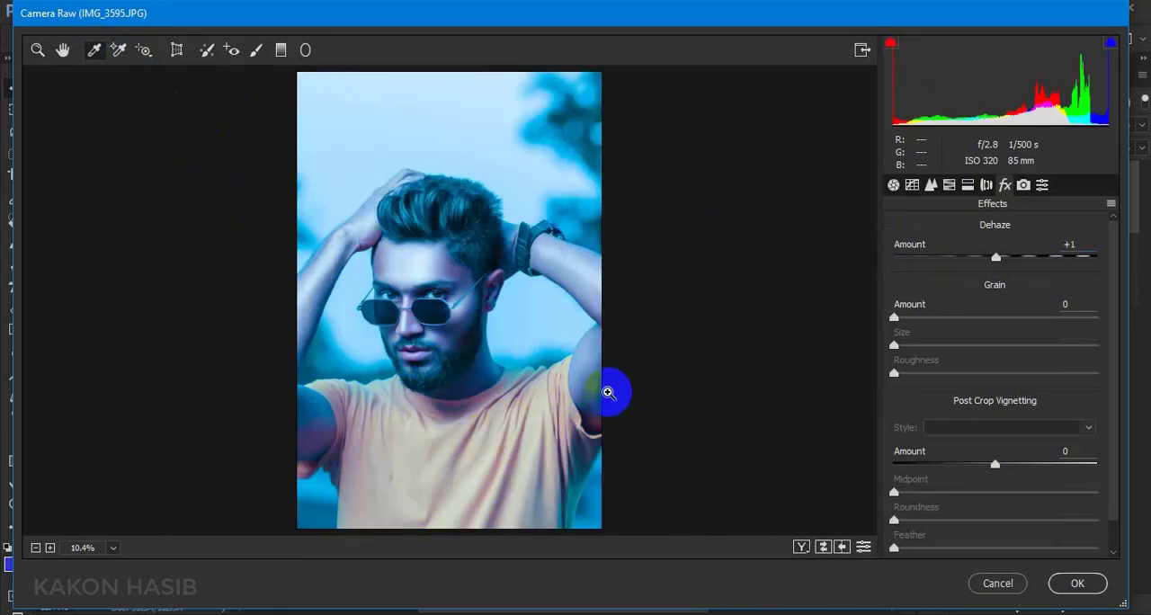
key(ctrl+z)
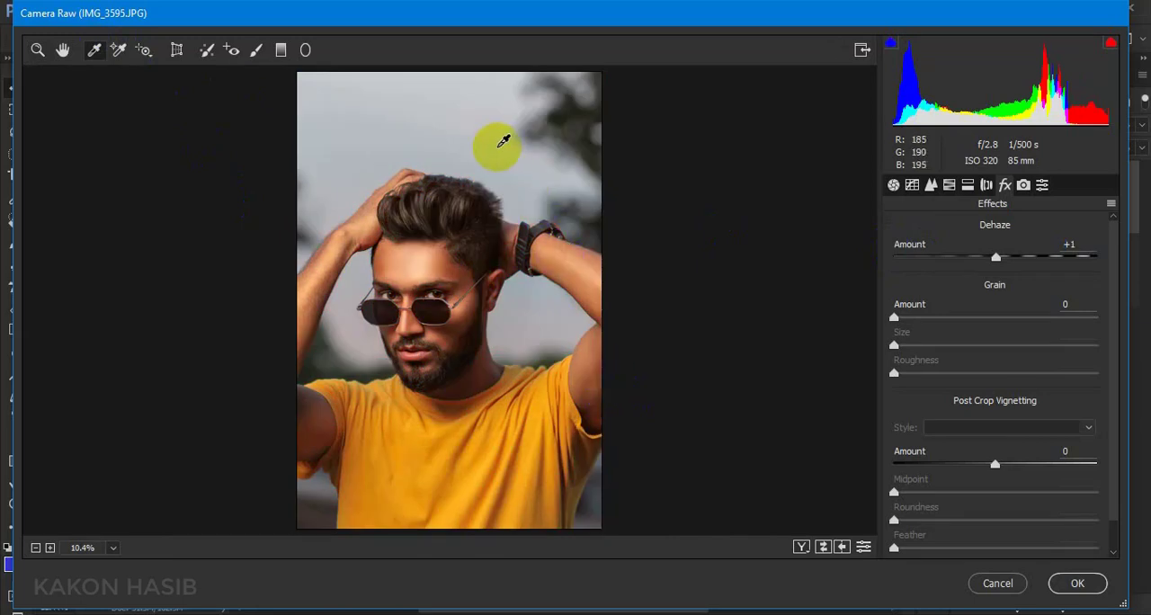
click(498, 147)
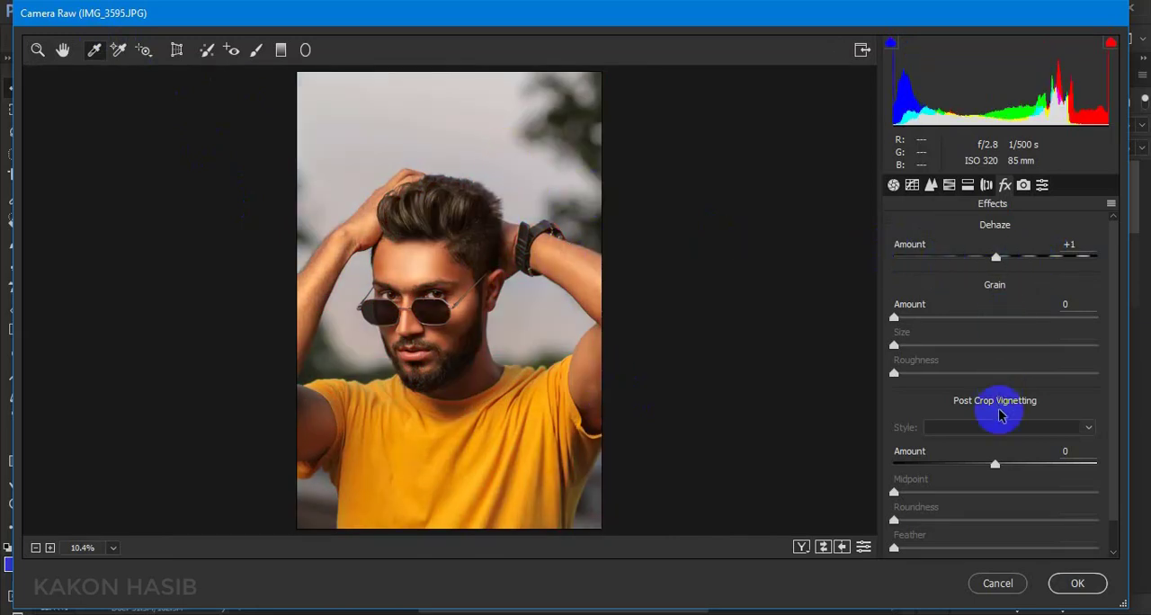
Set the post-crop vignetting amount to -28 and resample the white balance from the gray sky above the hair
click(994, 464)
drag(995, 464, 967, 466)
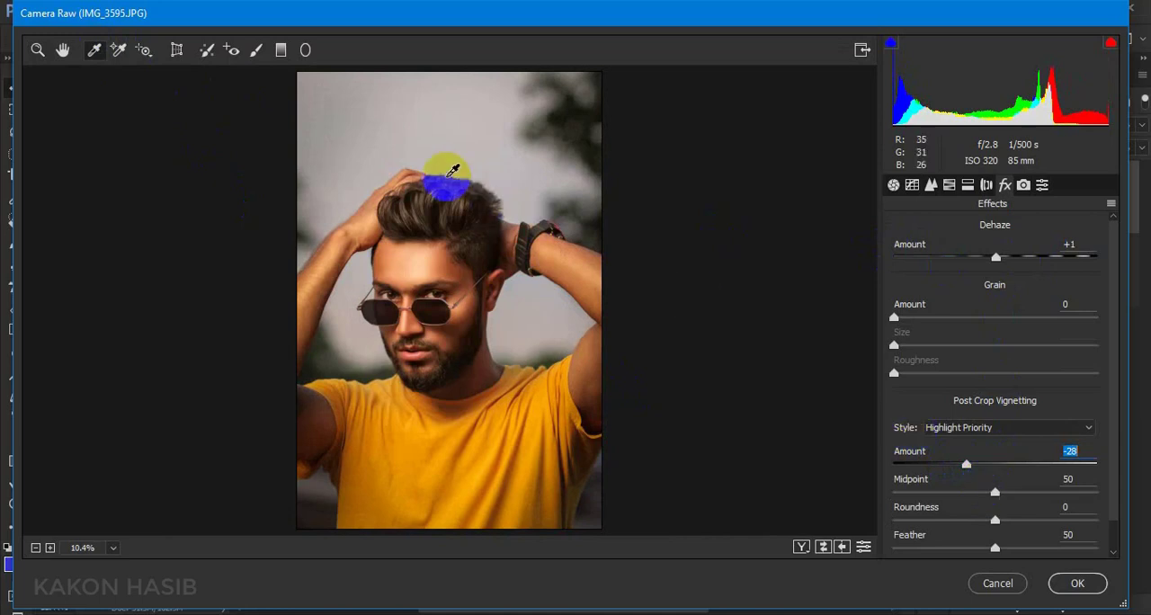
click(471, 124)
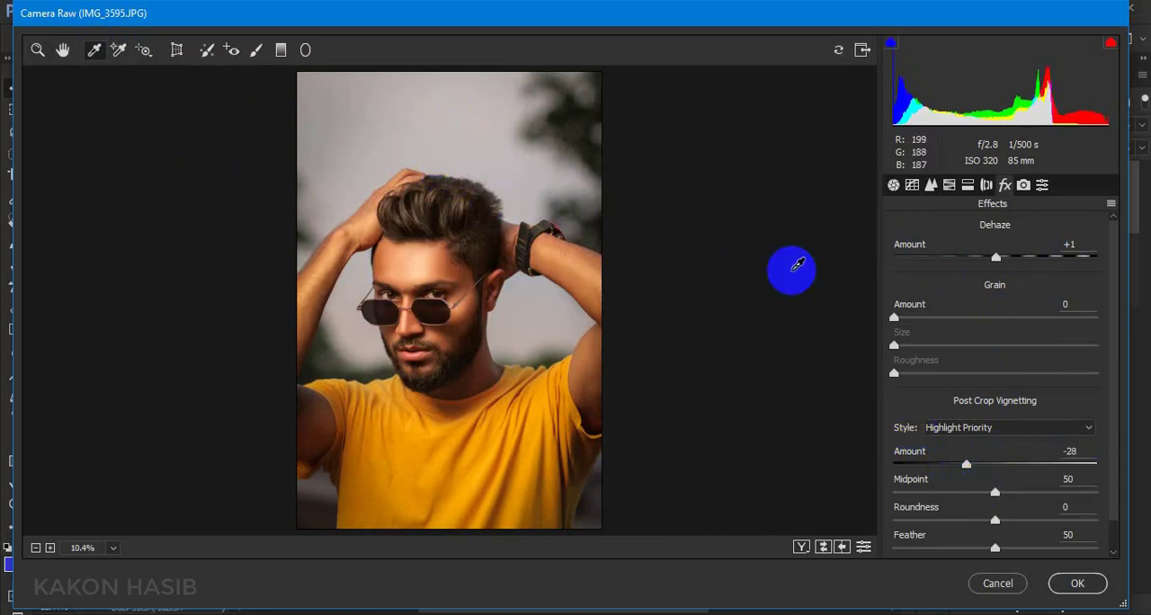
Set Dehaze to -9 and the post-crop vignetting amount to -7, and apply the Camera Raw adjustments
mouse_move(994, 258)
mouse_down()
mouse_move(1014, 266)
mouse_move(985, 271)
mouse_up()
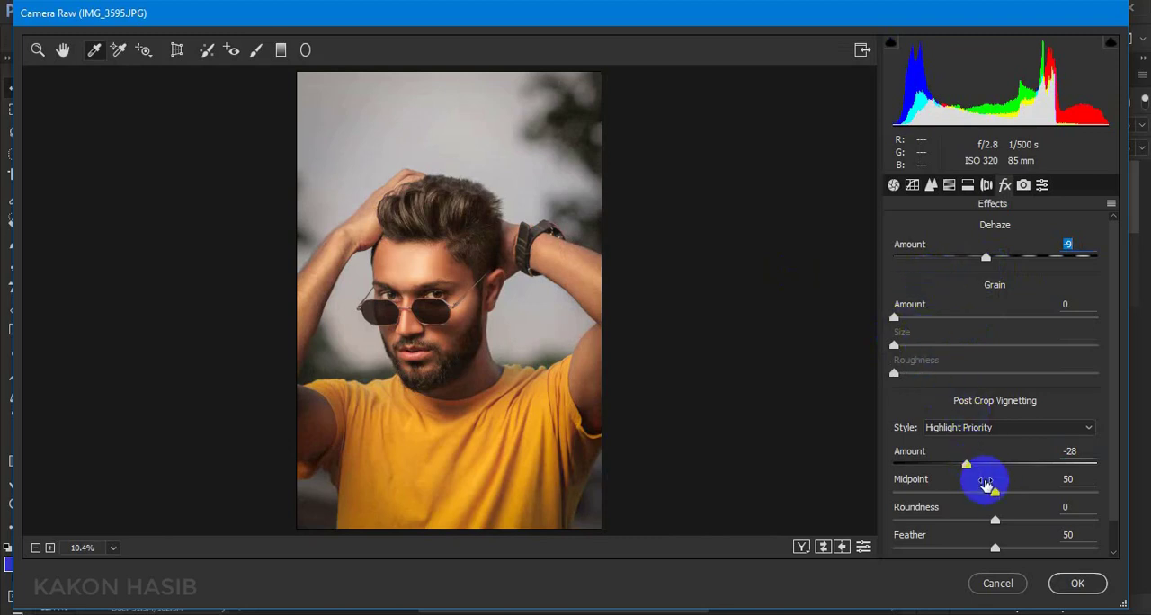
drag(969, 466, 993, 477)
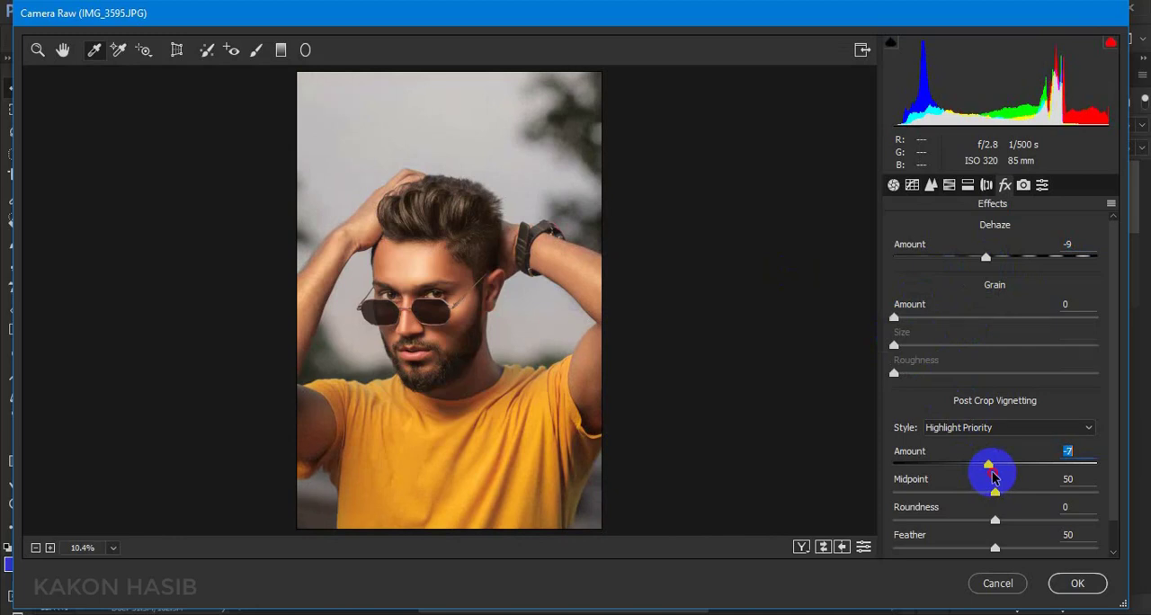
click(1076, 586)
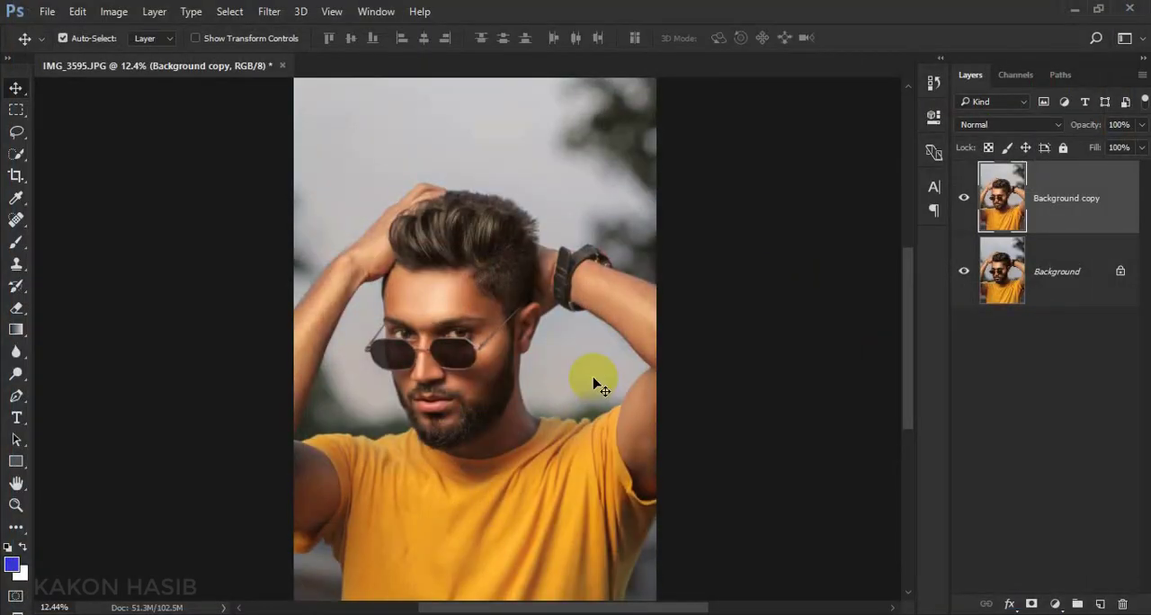
Merge the graded Background copy and the original Background into a single layer
scroll(419, 345, up, 5)
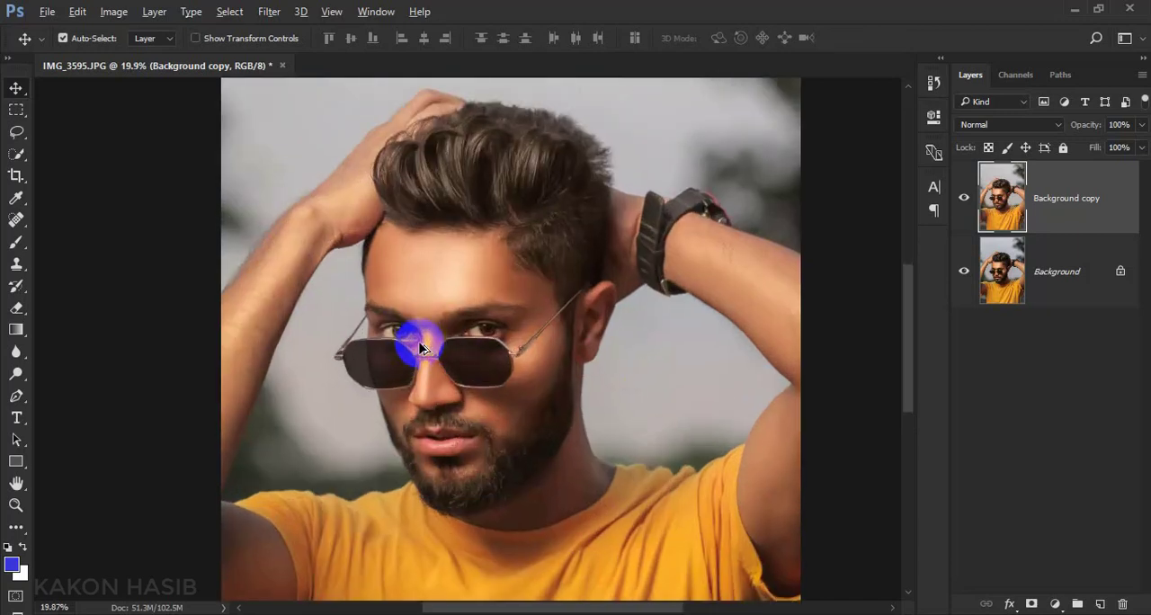
scroll(417, 343, down, 2)
right_click(1059, 298)
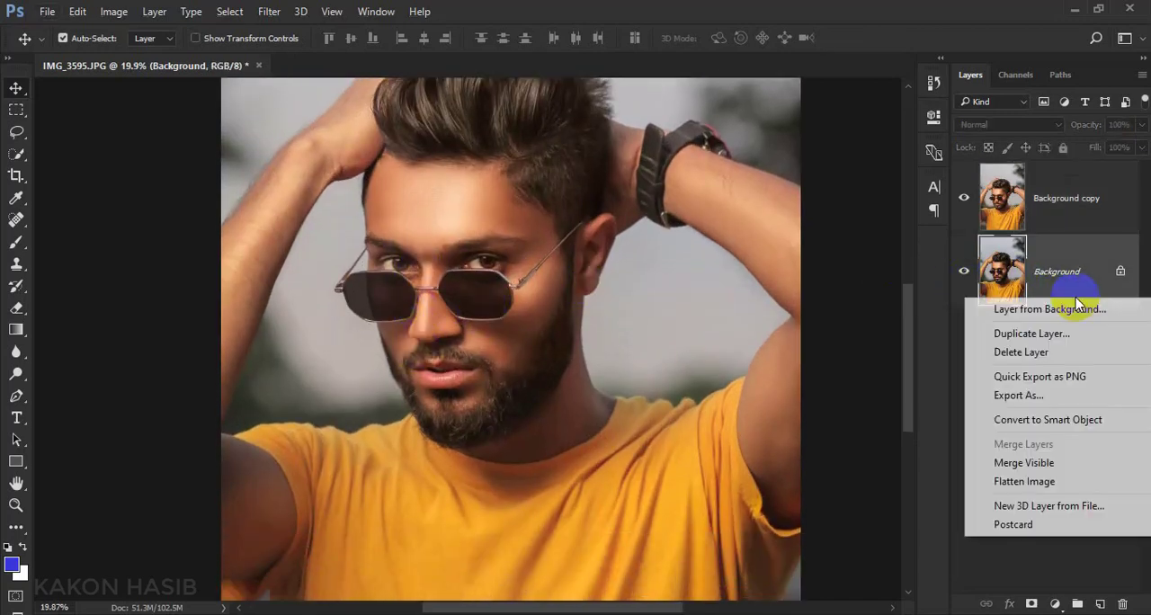
click(998, 471)
scroll(525, 280, down, 3)
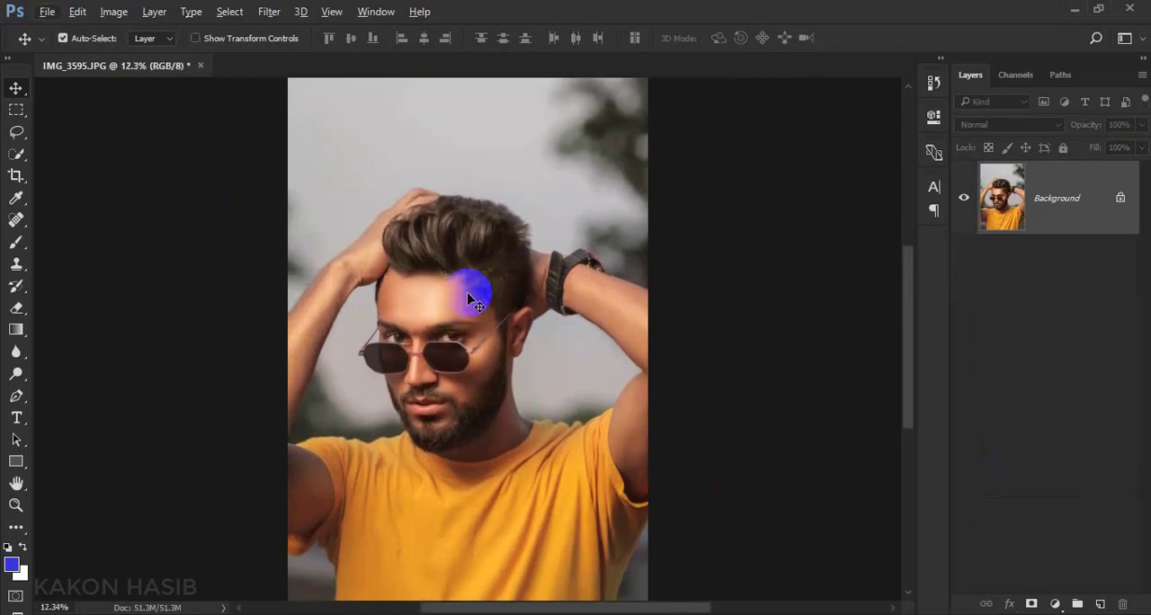
Check the merged portrait as a whole and the face up close, and bring up the file commands
scroll(467, 298, down, 2)
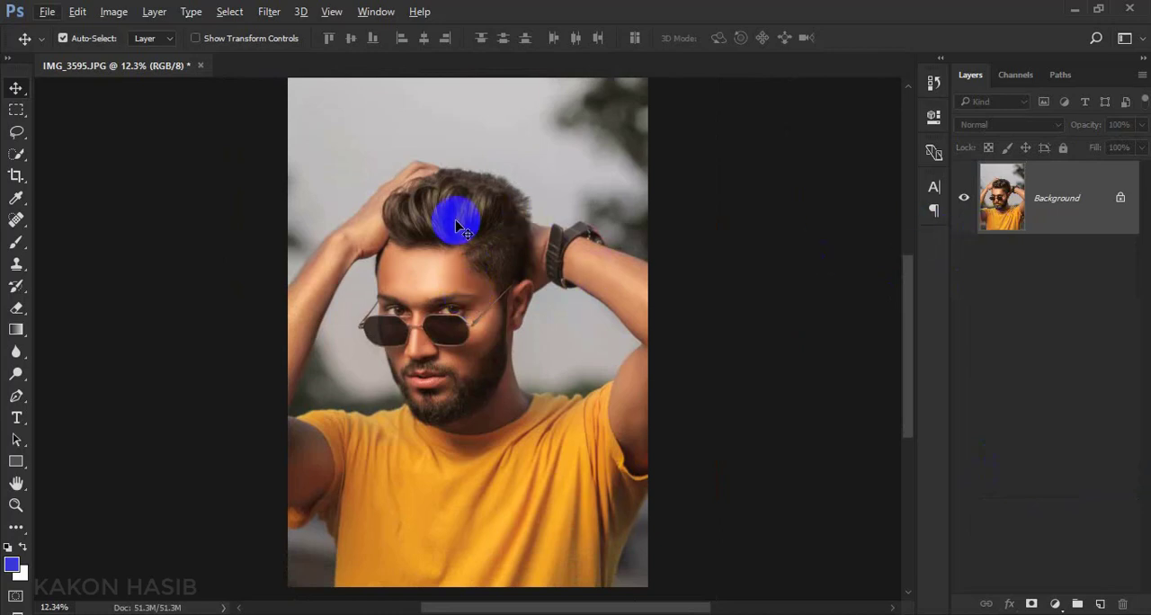
scroll(452, 318, up, 4)
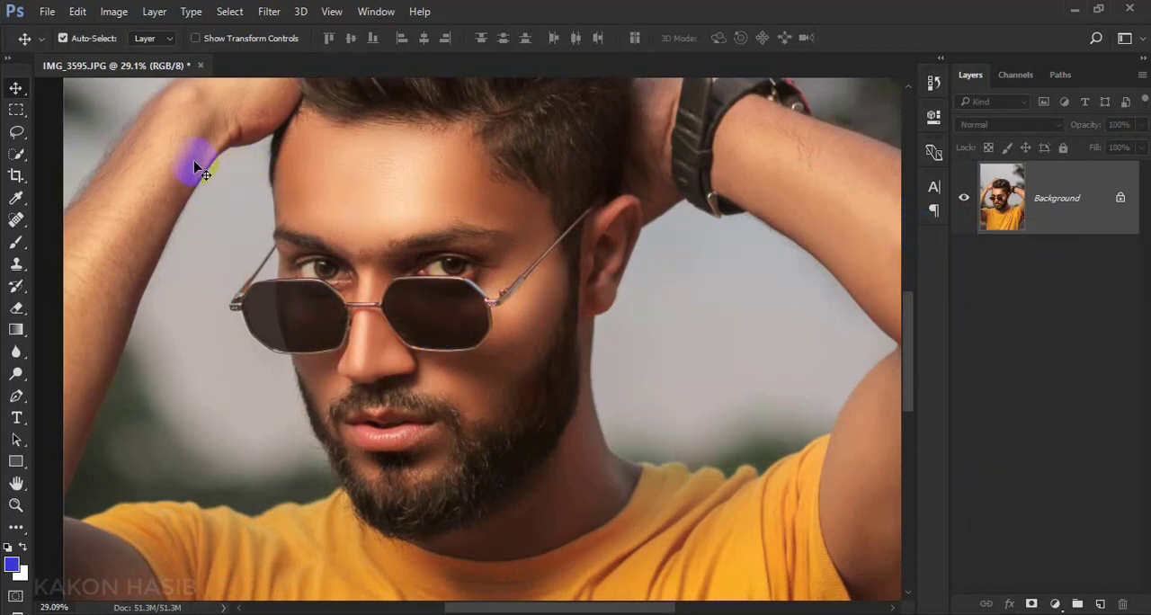
click(48, 12)
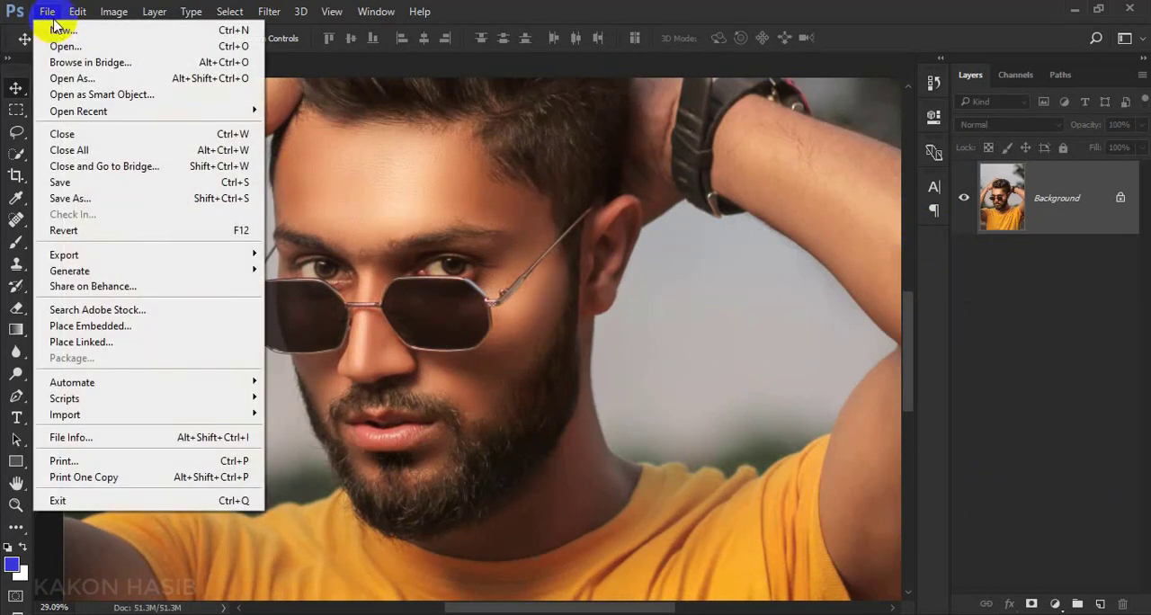